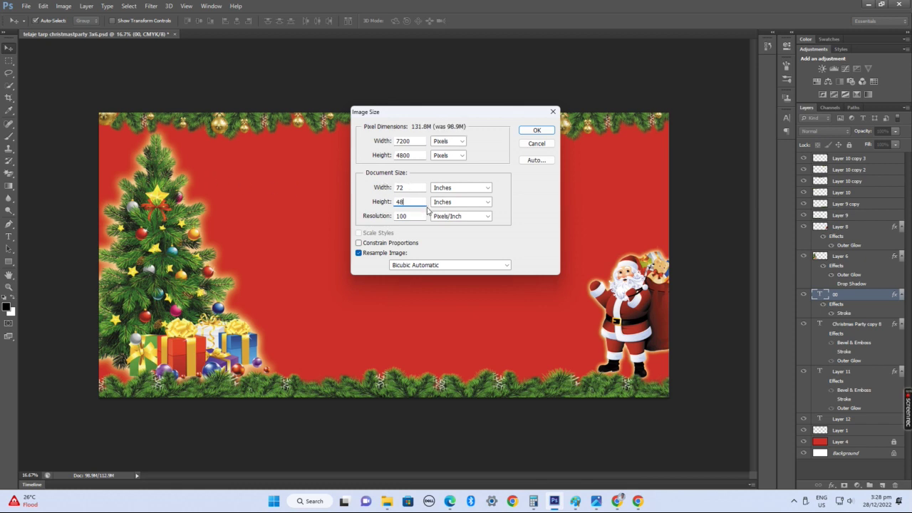
key("super")
type("ca")
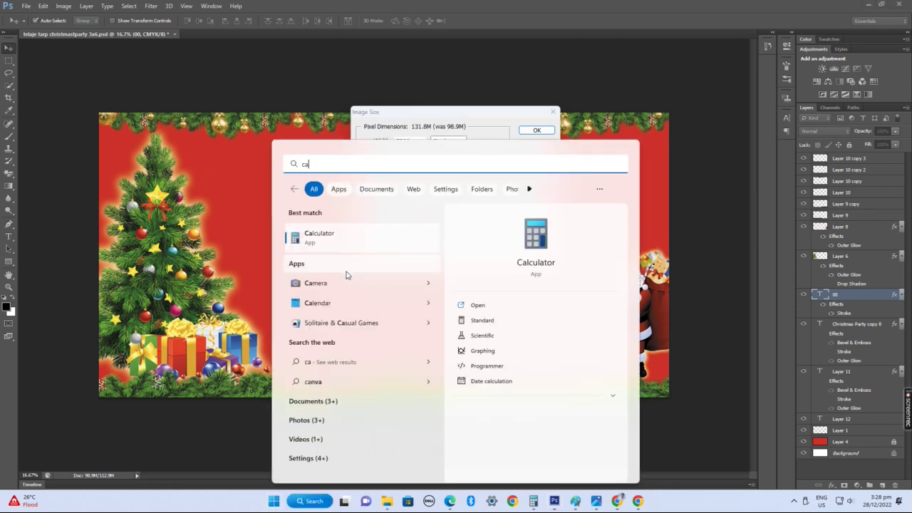
left_click(338, 288)
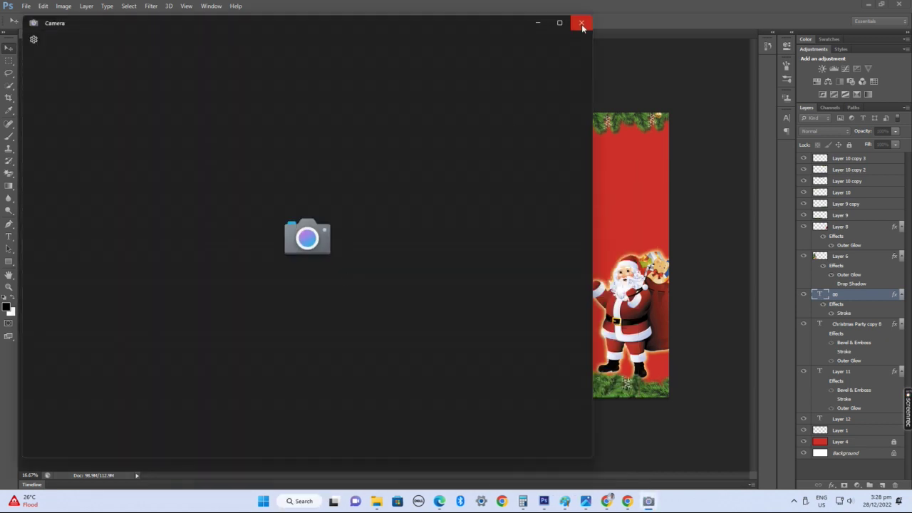
left_click(582, 25)
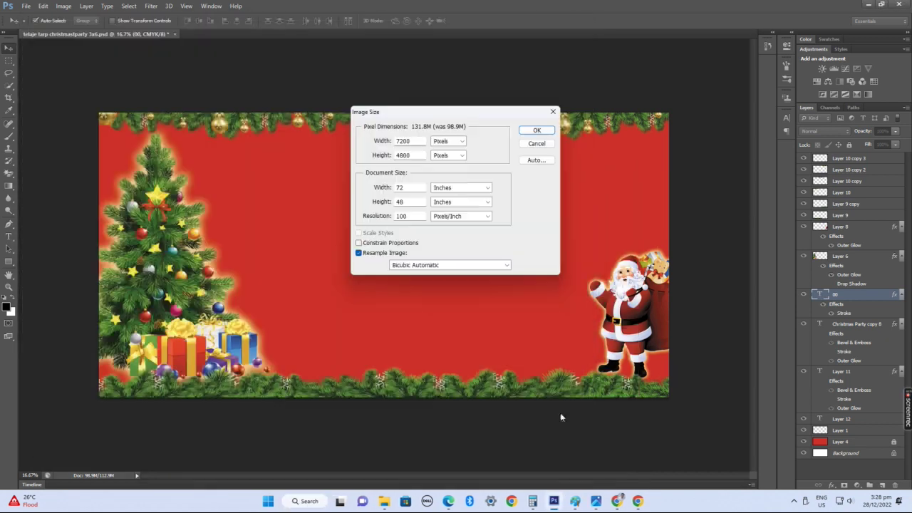
- Switch to the open Calculator, clear its display and enter 6
mouse_move(550, 494)
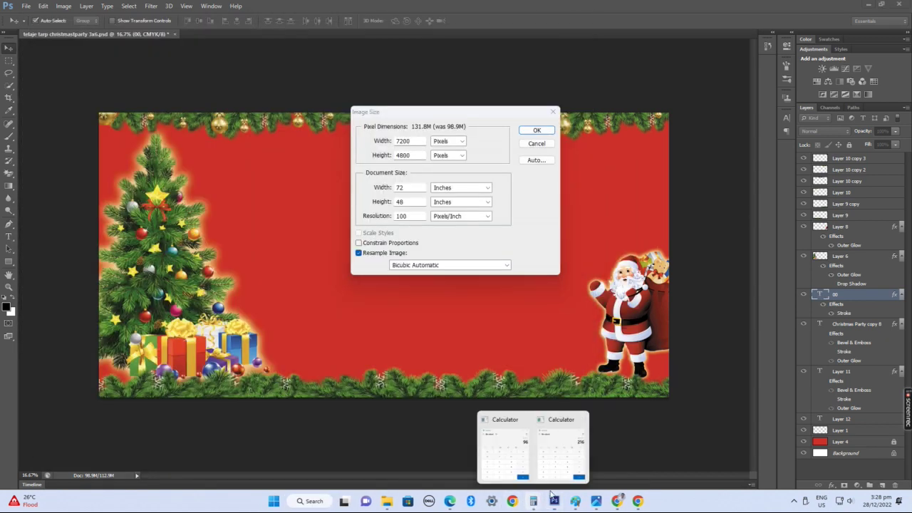
left_click(561, 453)
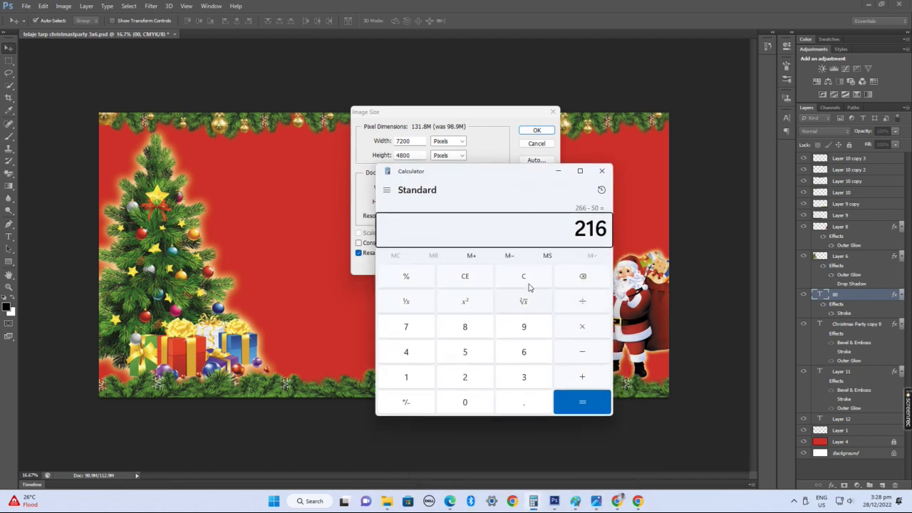
left_click(486, 283)
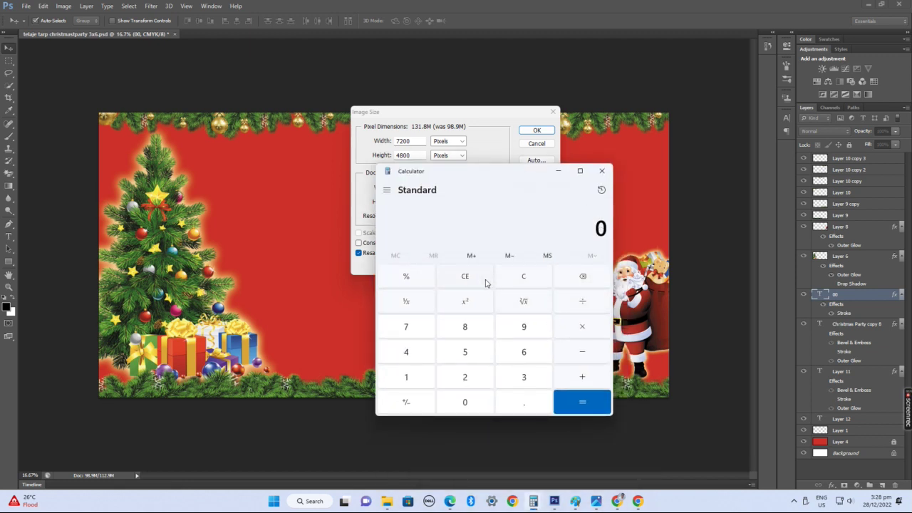
type("6")
key("Return")
- Apply the image size of 72 by 48 inches at 100 pixels/inch and fit the whole banner in view
left_click(479, 150)
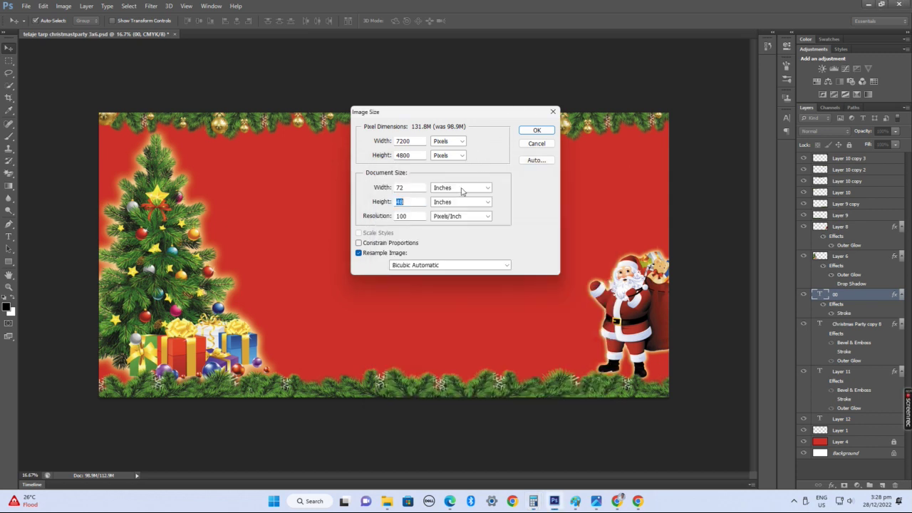
left_click(537, 130)
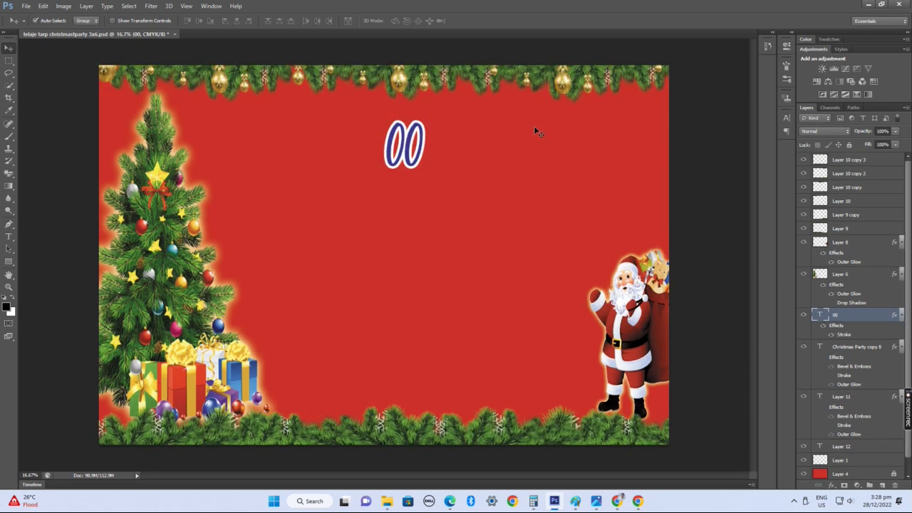
key("ctrl+0")
- Transform the Christmas tree layer to about 118% width and 105% height at the banner's left edge
left_click(157, 276)
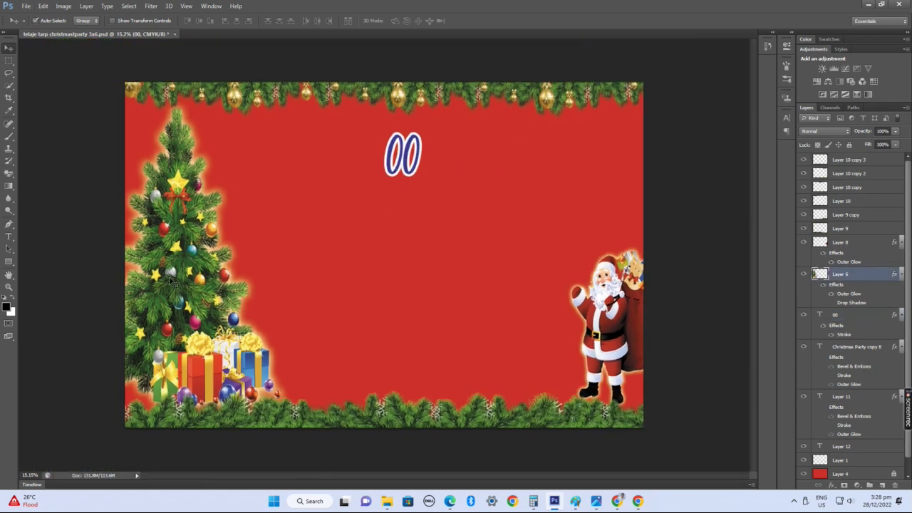
key("ctrl+t")
left_click_drag(287, 100, 243, 172)
left_click_drag(240, 295, 257, 294)
left_click_drag(257, 175, 286, 134)
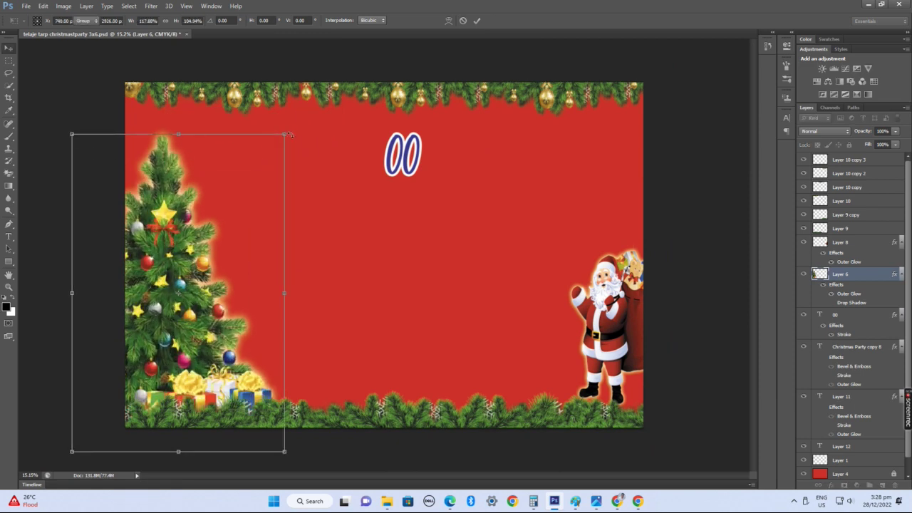
key("Return")
- Delete the Christmas Party copy 8 text layer
scroll(268, 272, "down", 5)
scroll(268, 261, "up", 4)
left_click_drag(250, 273, 402, 337)
key("Delete")
- Reposition the Christmas tree so it stands fully inside the banner's left edge, with the gifts behind the garland
left_click_drag(283, 318, 221, 327)
scroll(409, 172, "up", 2)
scroll(410, 171, "down", 2)
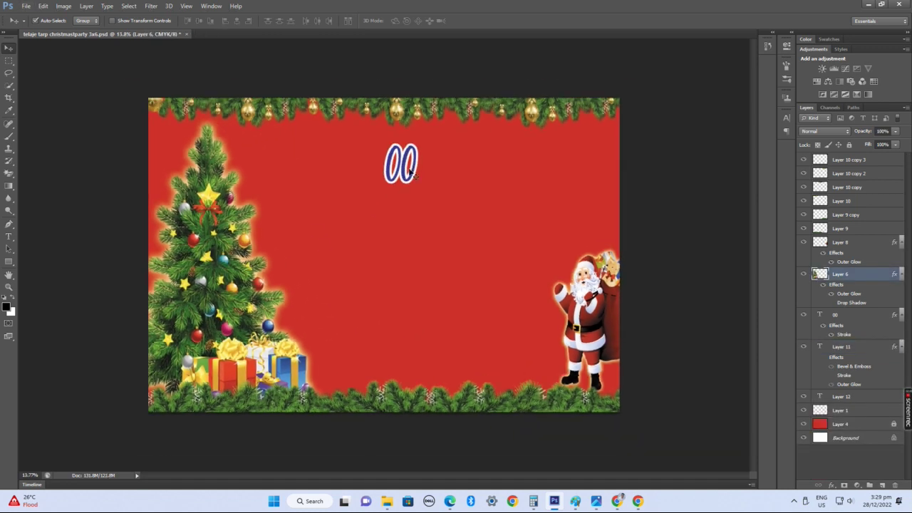
- Enlarge the Santa figure and place it fully inside the banner's right edge, standing on the lower garland
left_click_drag(580, 318, 499, 306)
key("ctrl+t")
left_click_drag(572, 241, 586, 203)
key("Return")
key("ctrl+t")
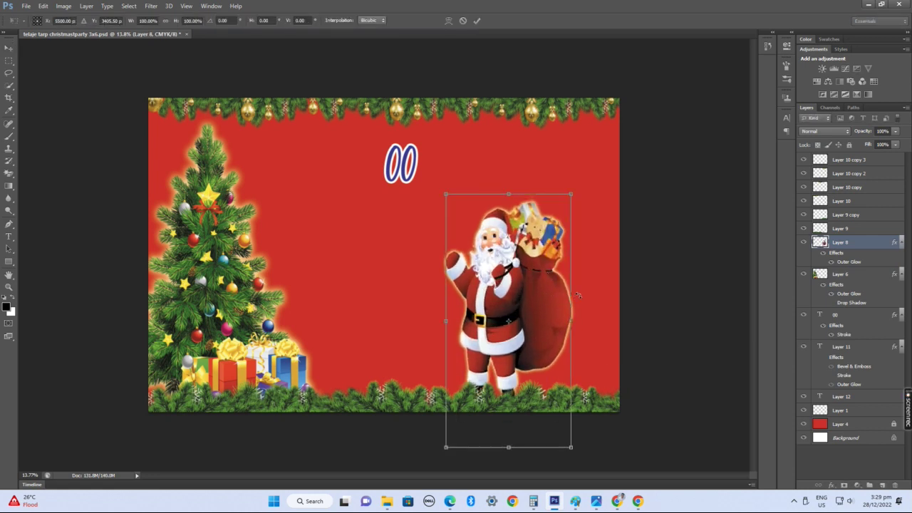
left_click_drag(576, 195, 577, 191)
left_click_drag(549, 277, 588, 264)
key("Return")
- Scale the Santa figure down proportionally to about 85%
key("ctrl+t")
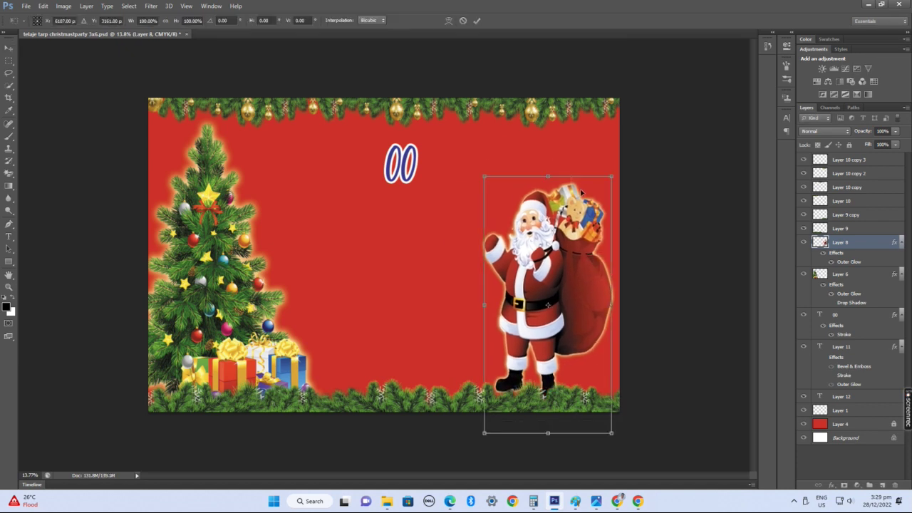
left_click_drag(615, 172, 603, 193)
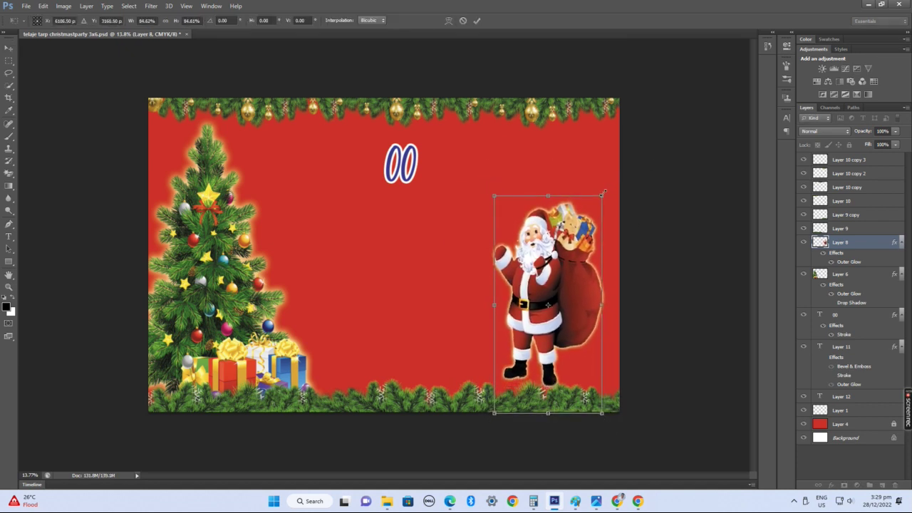
key("Return")
- Replace the 00 text with "Kinabigtasanon"
double_click(399, 164)
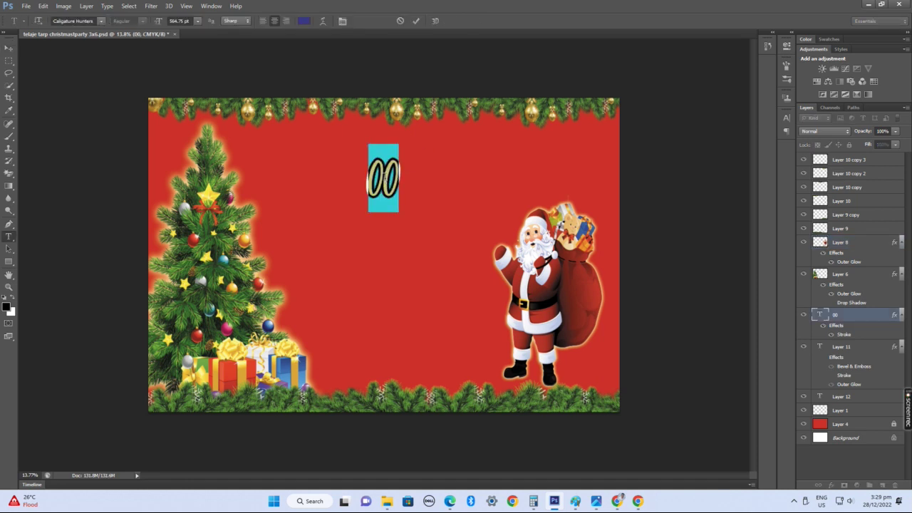
type("Kinabiga")
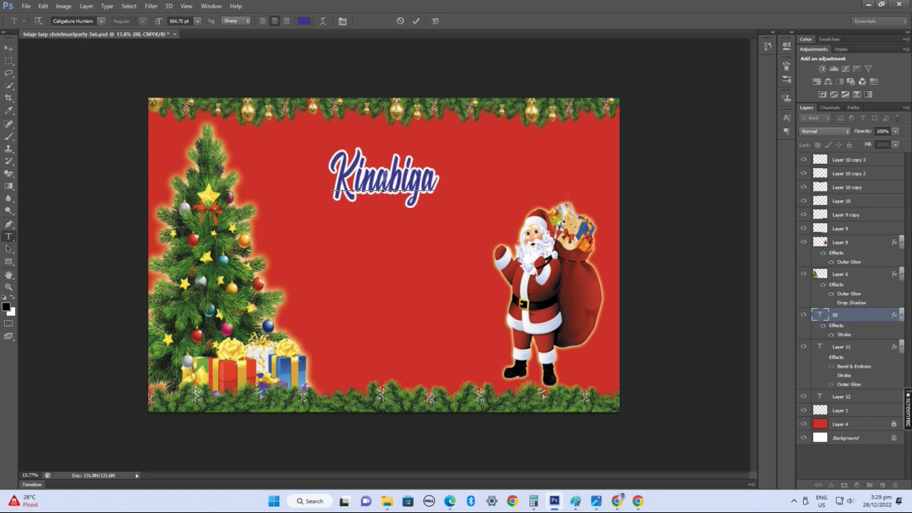
key("BackSpace")
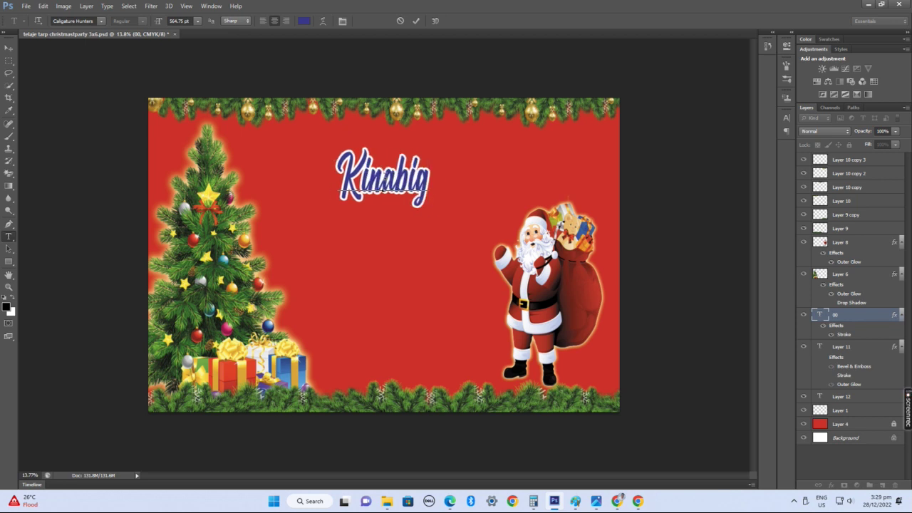
type("tasanon")
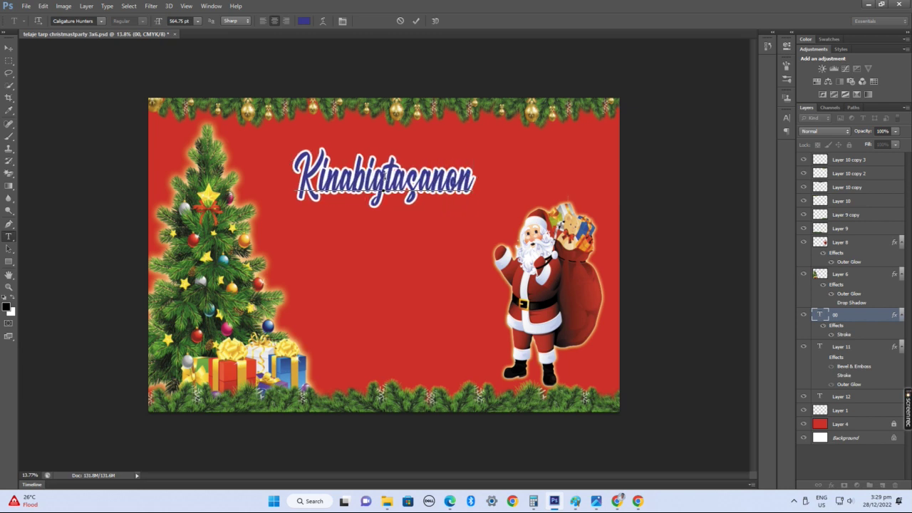
- Apply All Caps formatting to the whole Kinabigtasanon text
key("ctrl+a")
left_click(785, 119)
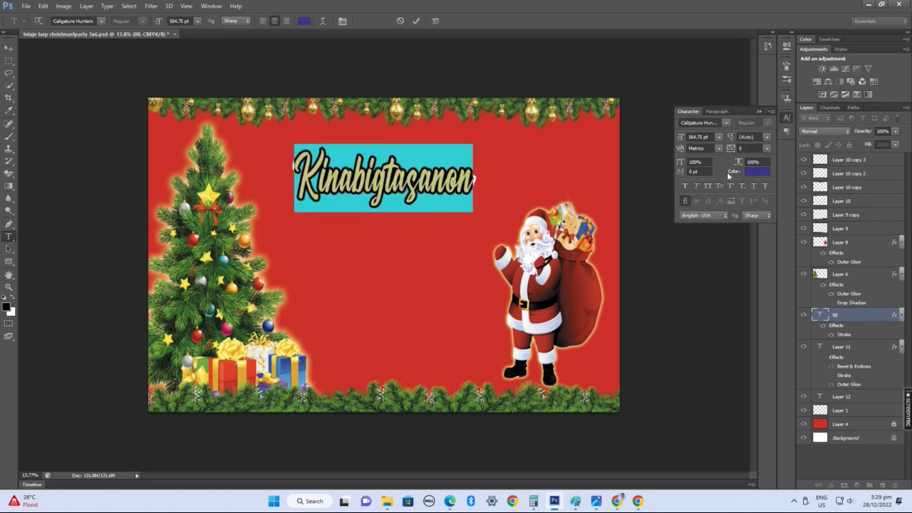
left_click(707, 186)
- Try the Candlestick font on the Kinabigtasanon text
left_click(89, 20)
left_click(101, 20)
scroll(153, 143, "up", 3)
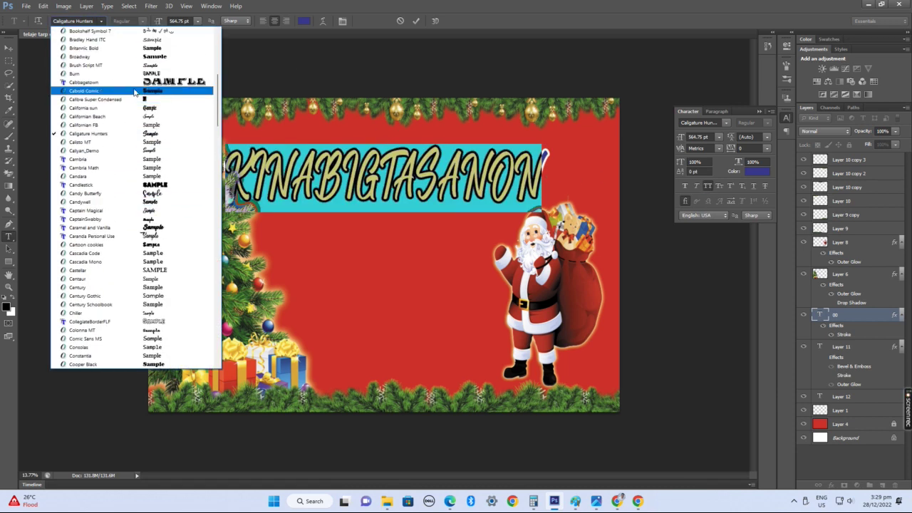
left_click(169, 186)
- Preview alternative fonts on the Kinabigtasanon title and set it to b Blue Vanilla
double_click(371, 176)
left_click(72, 21)
key("Up")
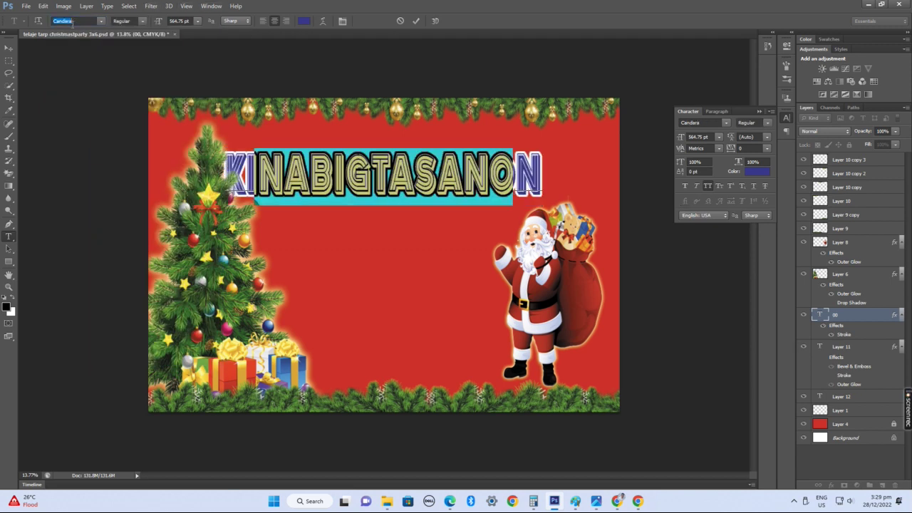
key("Up")
key("Up")
key("Up")
key("Up")
key("Up")
key("Up")
key("Up")
key("Up")
key("Up")
key("Up")
key("Up")
key("Up")
key("Up")
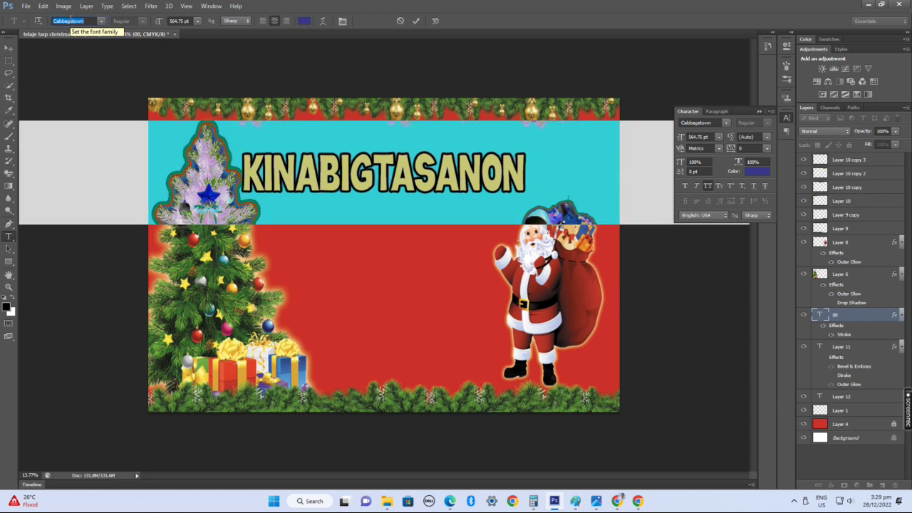
key("Up")
key("Up")
key("Up")
key("Up")
key("Up")
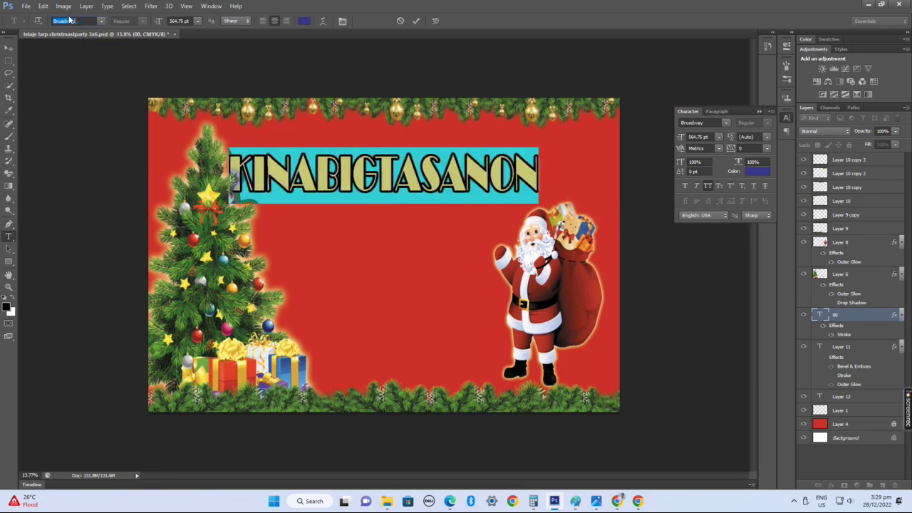
key("Up")
key("Up")
key("Up")
key("Up")
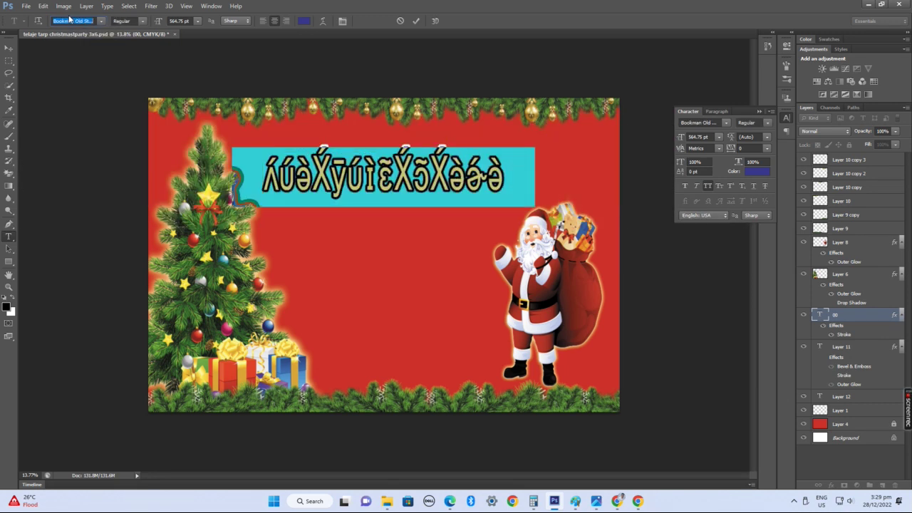
key("Up")
key("Up")
key("Up")
key("Up")
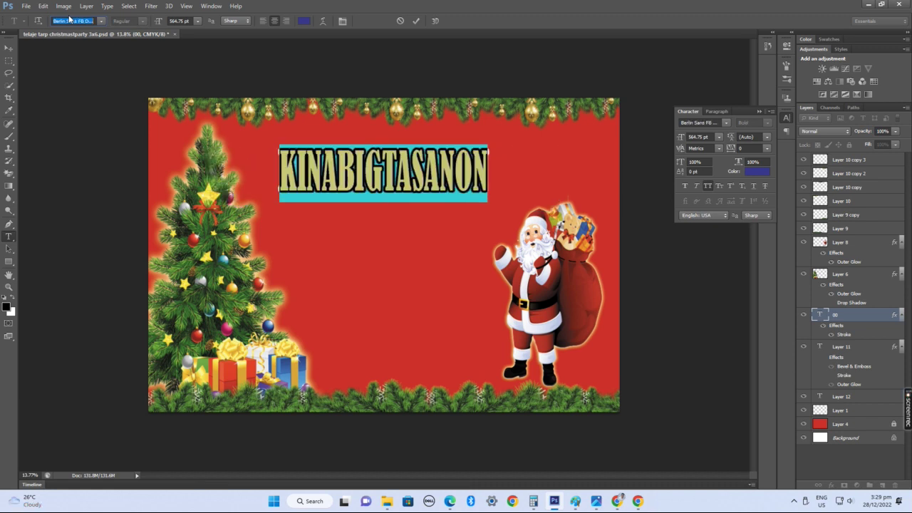
key("Up")
key("Up")
key("Up")
key("Up")
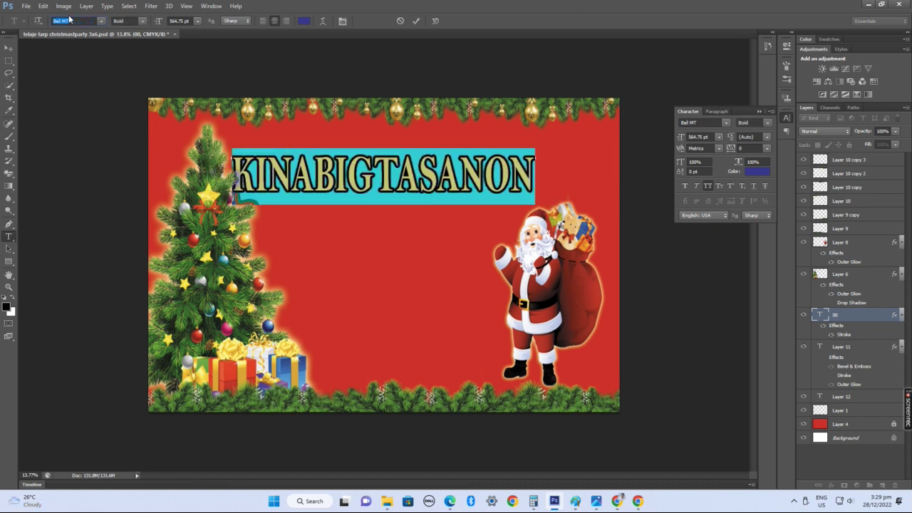
key("Up")
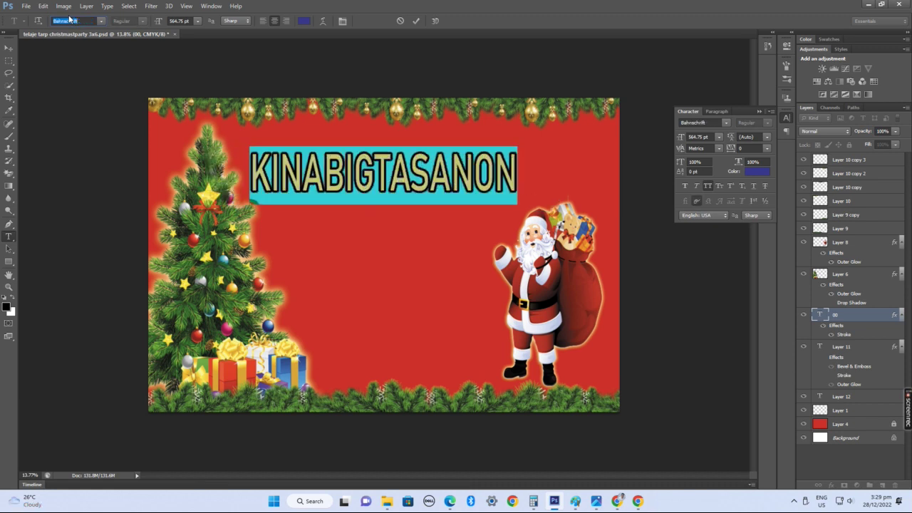
key("Up")
key("Up")
key("Up")
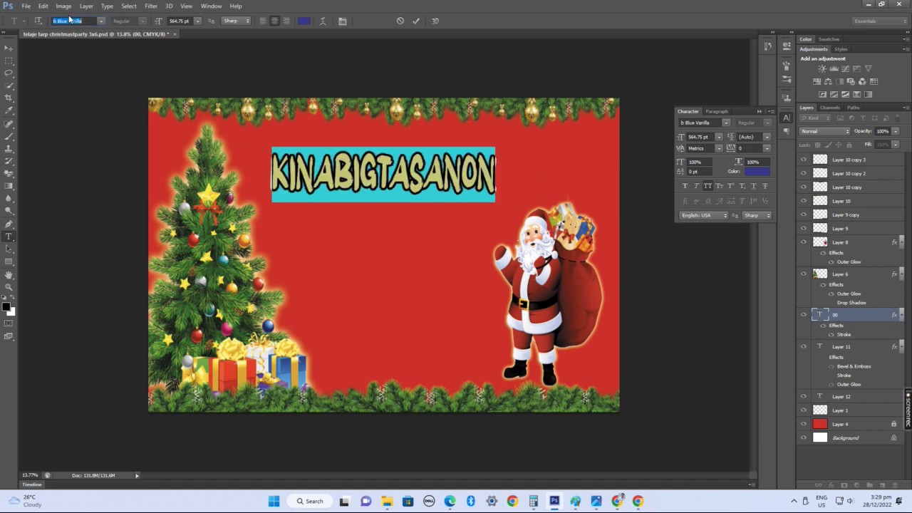
key("Down")
left_click(353, 182)
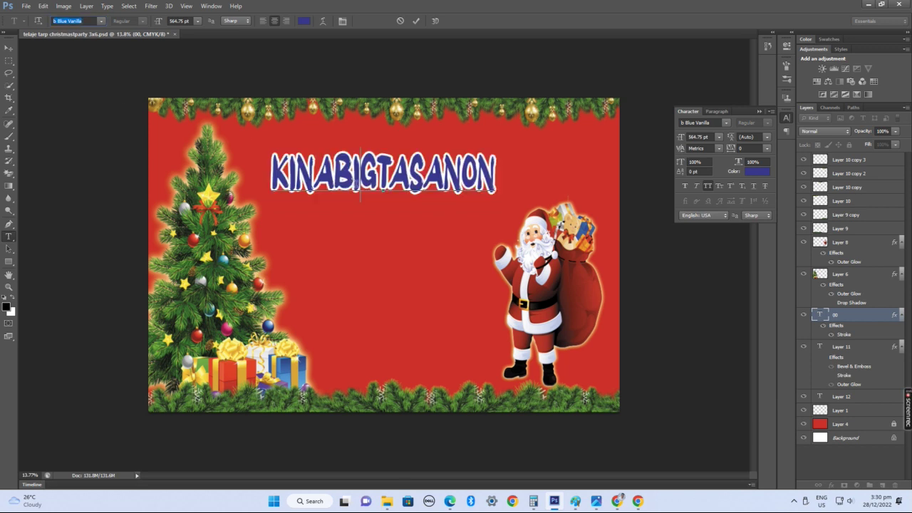
key("ctrl+Return")
key("Return")
key("ctrl+t")
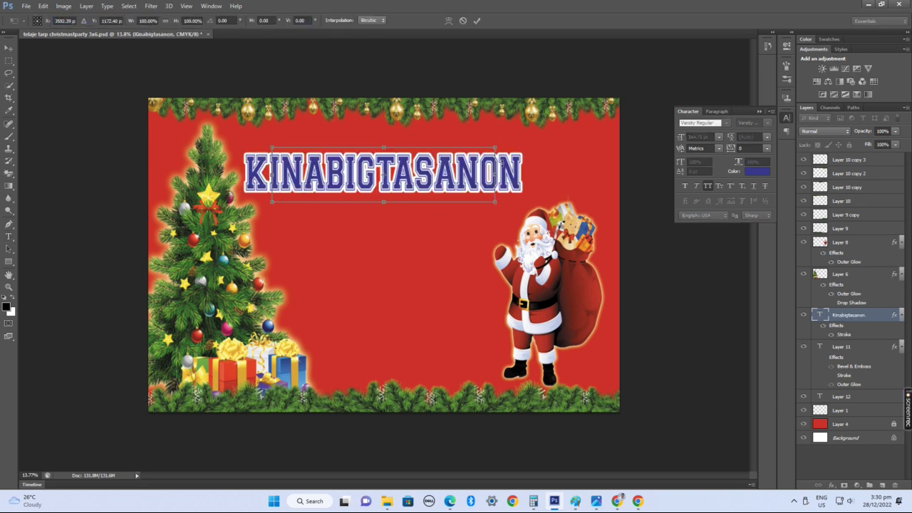
left_click(463, 21)
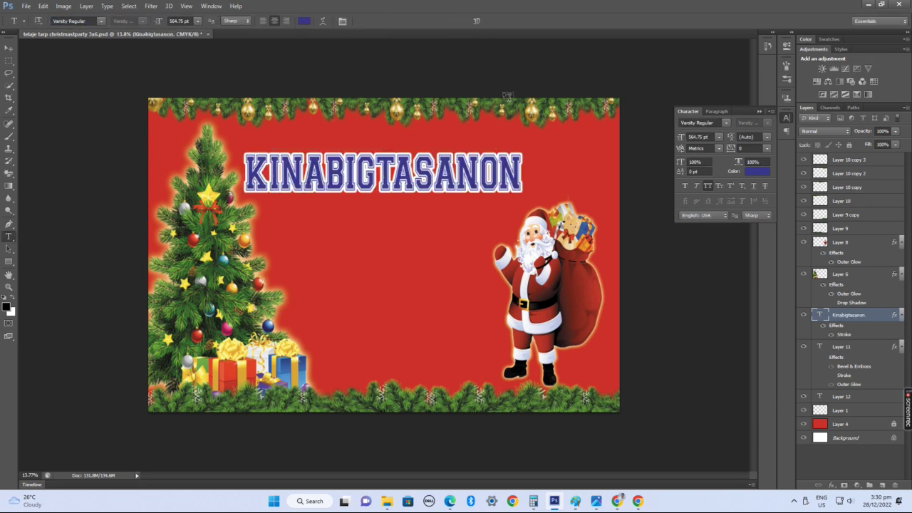
key("ctrl+z")
- Enlarge the Kinabigtasanon title and position it below the upper garland, between the treetop and the area above Santa
key("ctrl+t")
left_click_drag(501, 148, 563, 111)
key("Return")
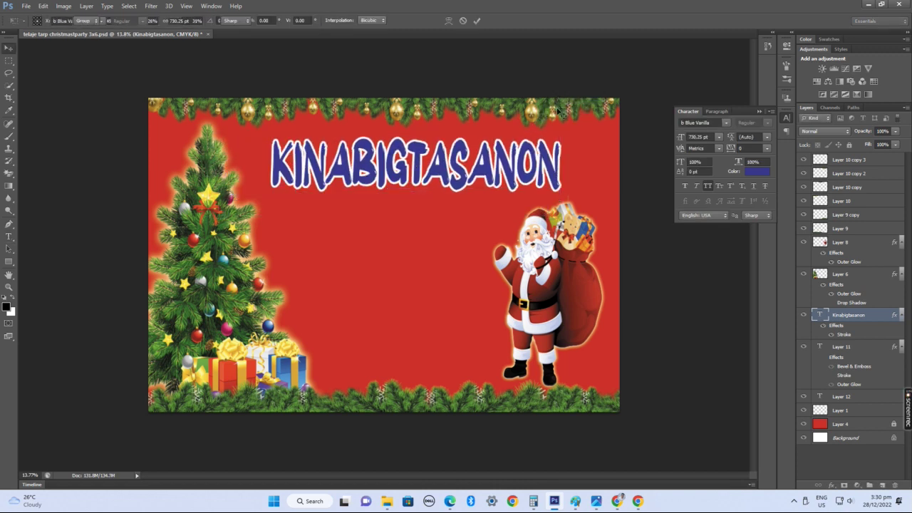
left_click_drag(512, 155, 555, 174)
key("ctrl+t")
key("Return")
key("v")
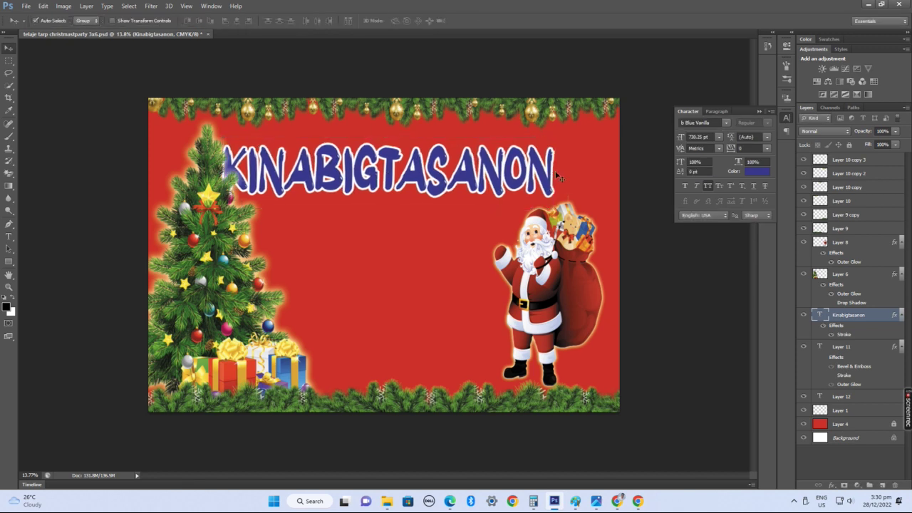
- Move the Kinabigtasanon layer to just above Layer 10, in front of the tree, and enlarge the title further across the banner
left_click_drag(858, 318, 849, 201)
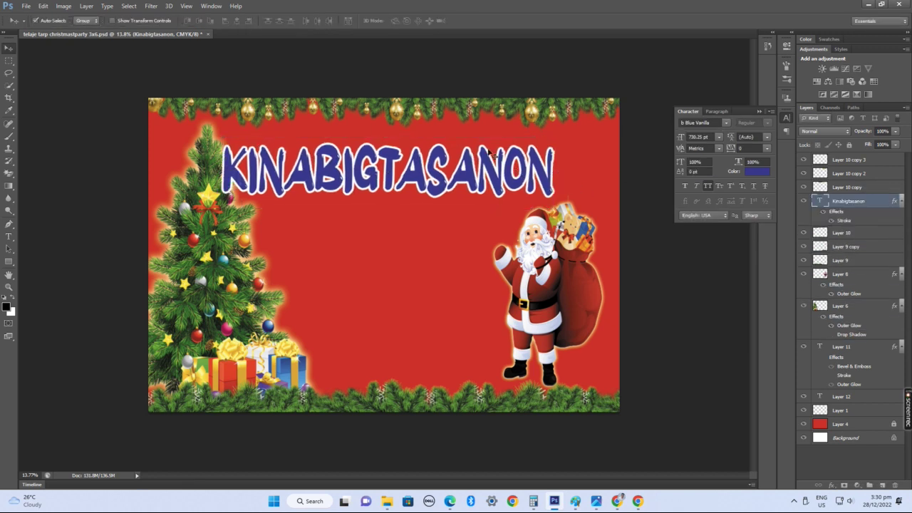
left_click_drag(472, 165, 466, 158)
key("ctrl+t")
left_click_drag(548, 129, 578, 121)
key("Return")
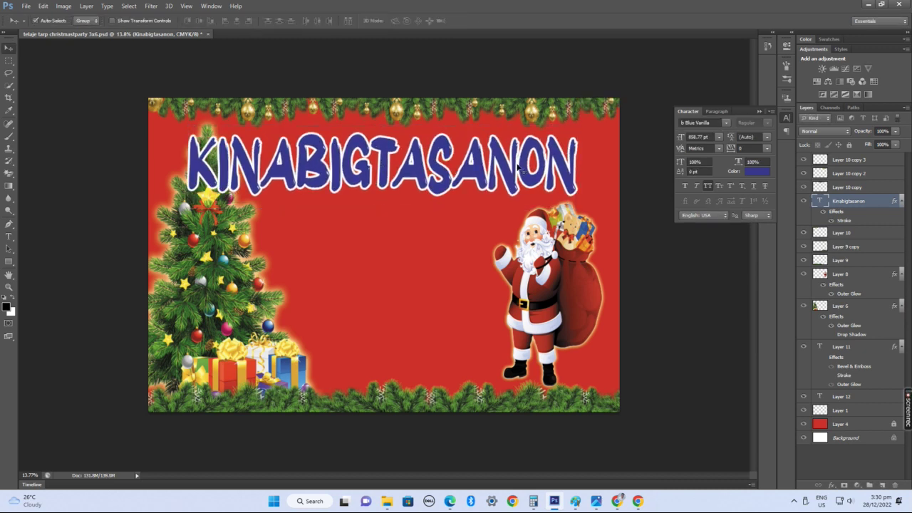
- Shift the title slightly left, then shrink Santa a little and move him closer to the banner's right edge
left_click_drag(534, 161, 524, 160)
left_click_drag(548, 235, 559, 237)
key("ctrl+t")
left_click_drag(607, 211, 602, 218)
key("Return")
left_click_drag(577, 285, 585, 281)
- Duplicate the Christmas tree behind Santa at the banner's right edge and scale the copy down, letting it run off the canvas
left_click_drag(231, 291, 645, 260)
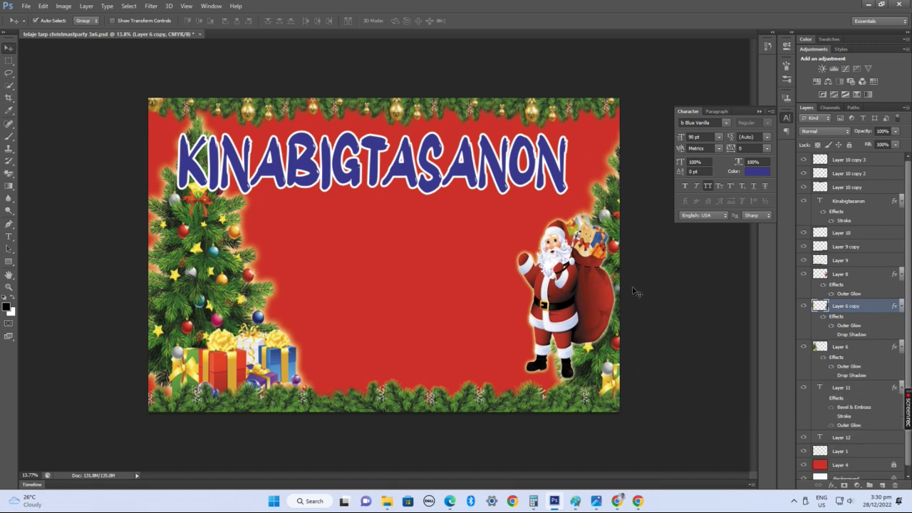
left_click_drag(632, 197, 590, 189)
key("ctrl+t")
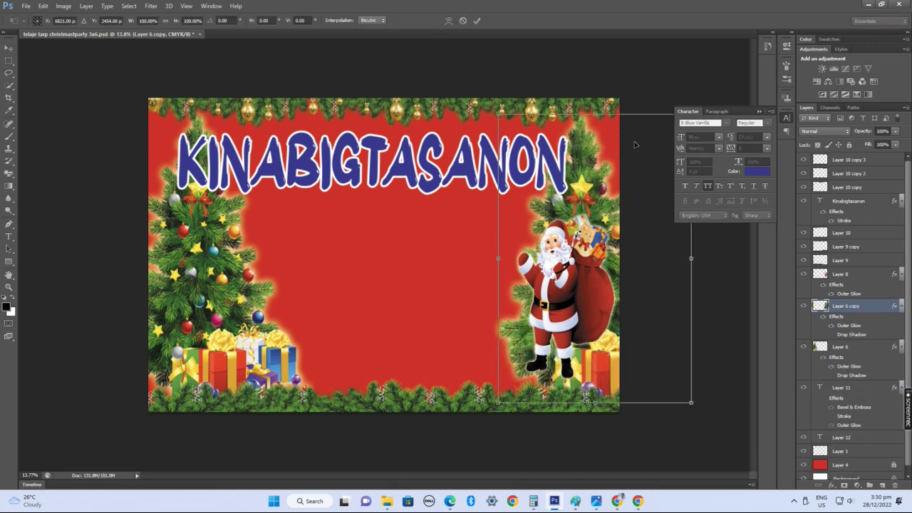
left_click_drag(501, 117, 517, 166)
left_click_drag(612, 202, 626, 237)
key("Return")
key("ctrl+t")
key("alt+space")
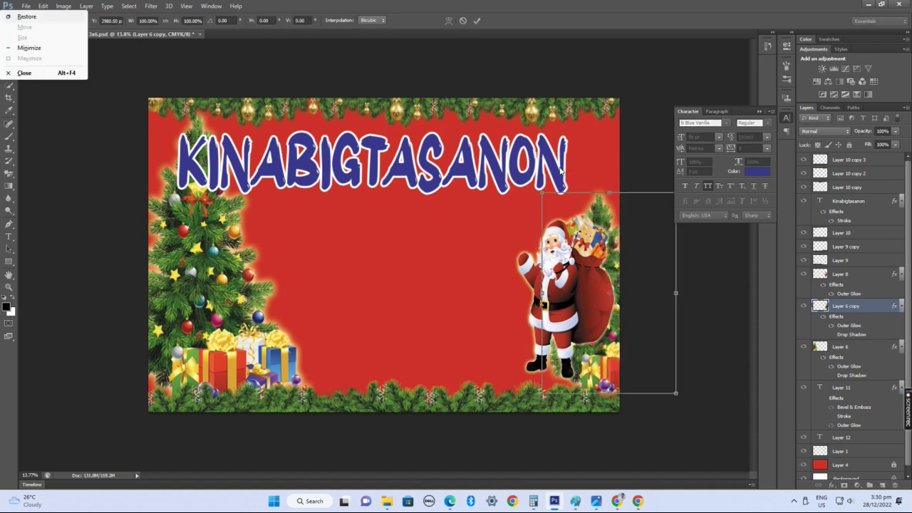
left_click(466, 20)
- Duplicate the Kinabigtasanon title below the original and replace the copy's text with Year End Party
left_click_drag(486, 146, 509, 242)
key("t")
double_click(495, 227)
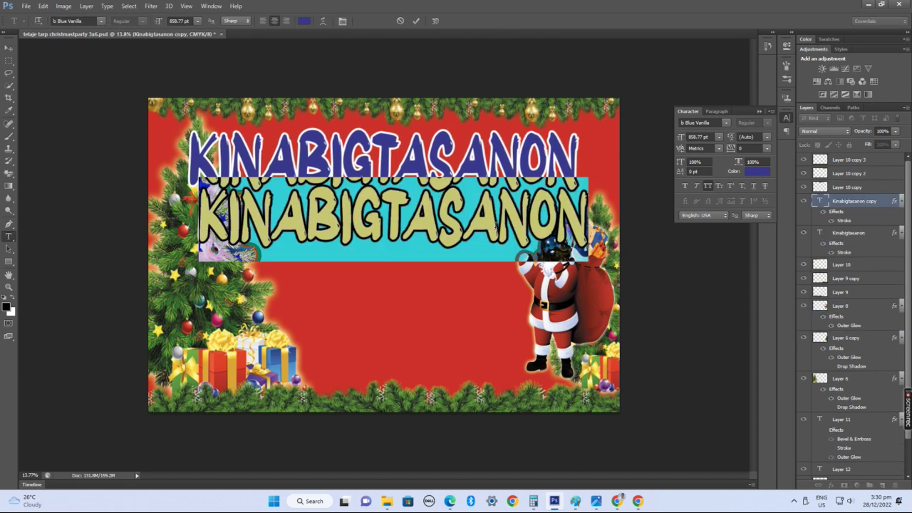
type("C")
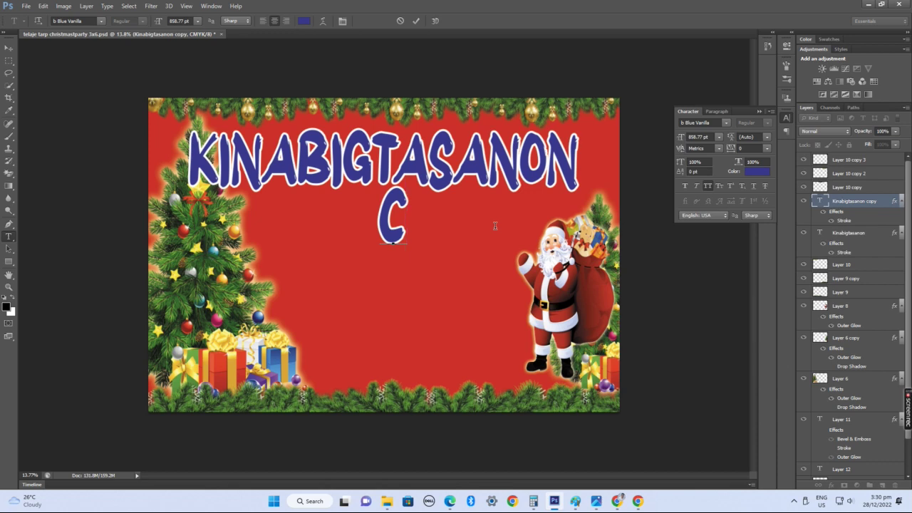
key("ctrl+a")
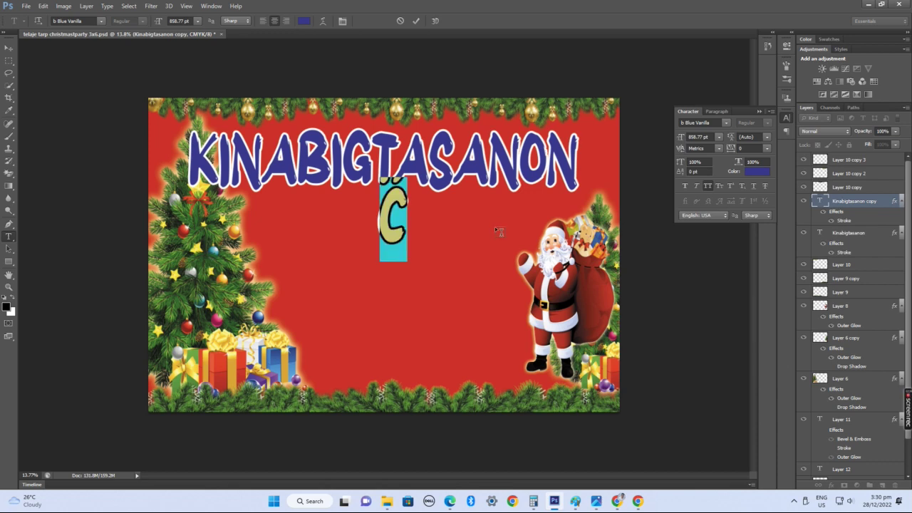
type("YEAR")
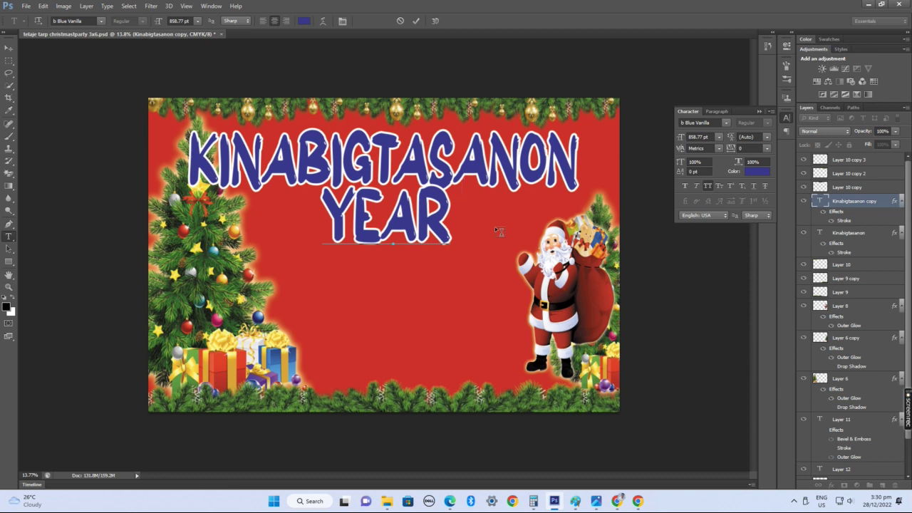
type(" END PARY")
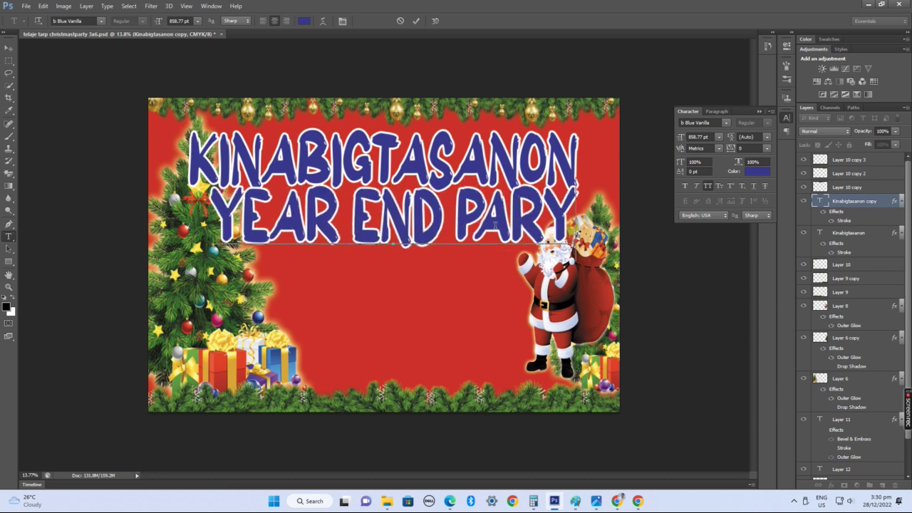
key("BackSpace")
type("T")
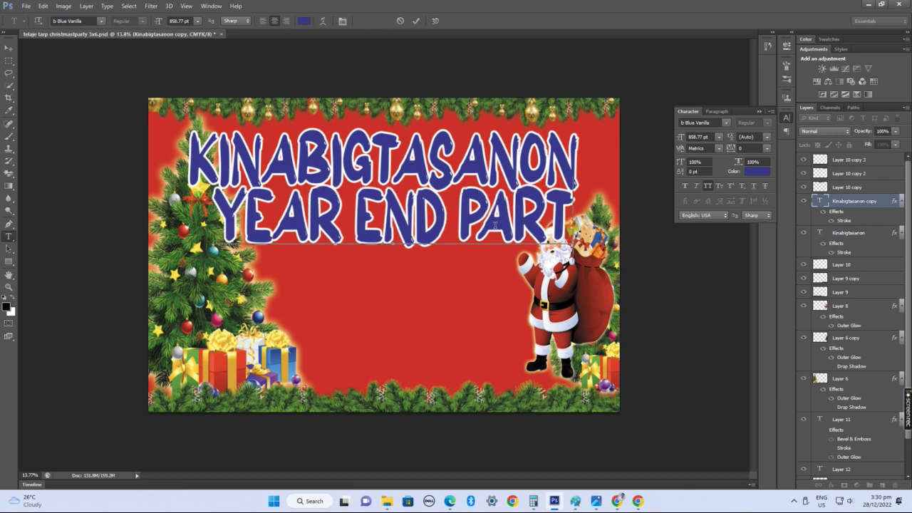
type("Y")
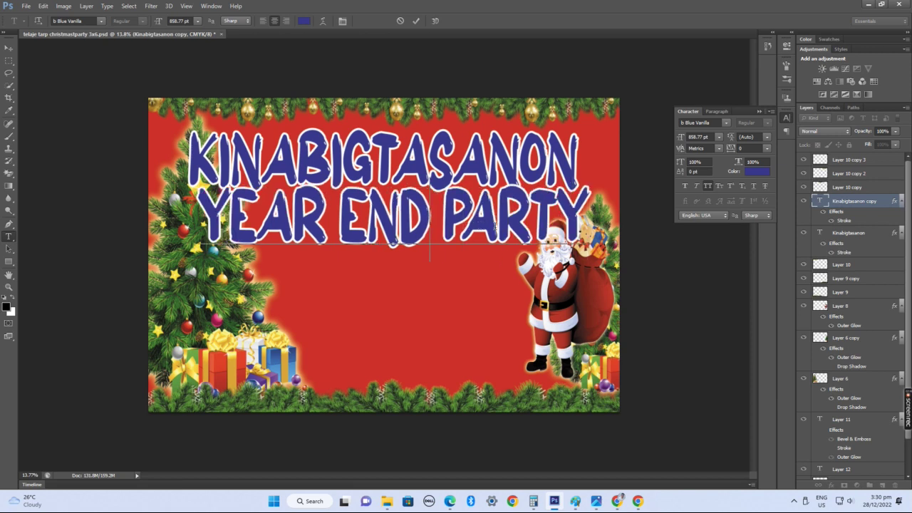
- Hyphenate the copied text as Year-End Party, then shrink it to about 538 pt and place it midway down the banner beside Santa
type("-")
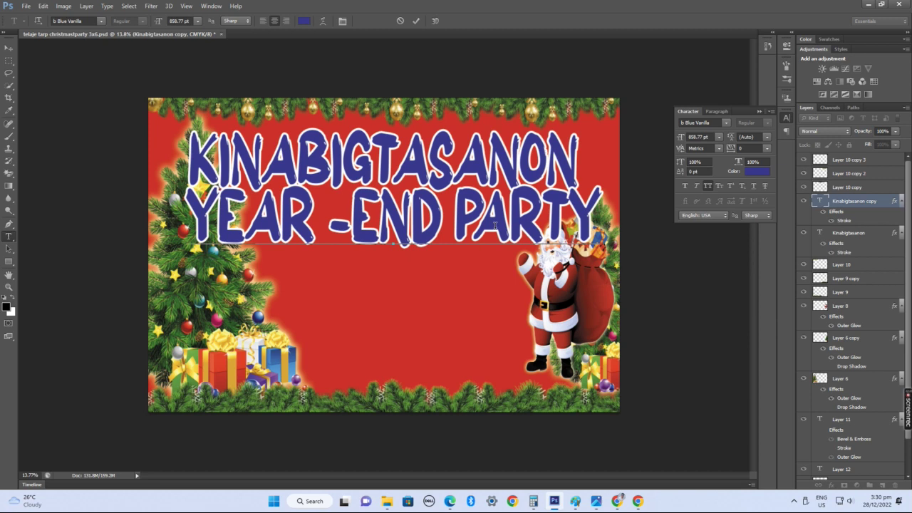
key("BackSpace")
key("BackSpace")
type("-")
key("ctrl+Return")
key("ctrl+t")
left_click_drag(594, 179, 504, 273)
key("Return")
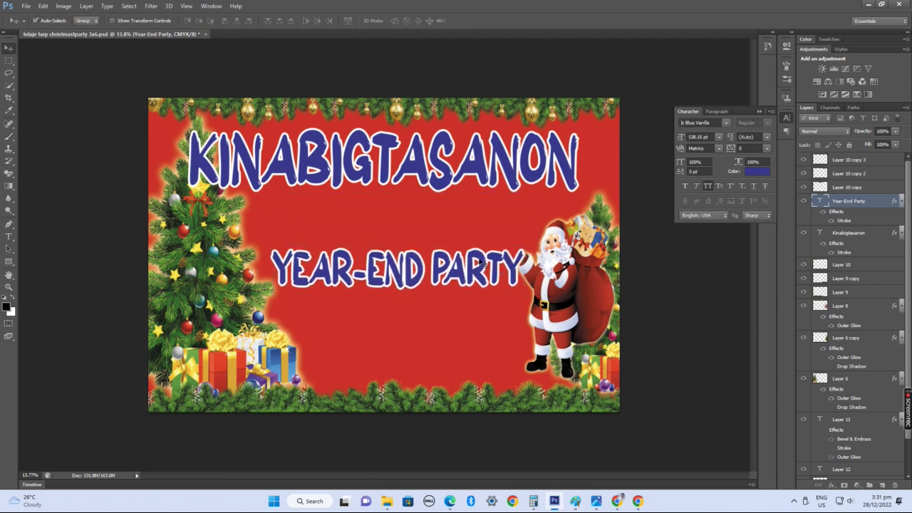
- Recolor all of the Year-End Party text to red #d02c24
key("t")
double_click(451, 268)
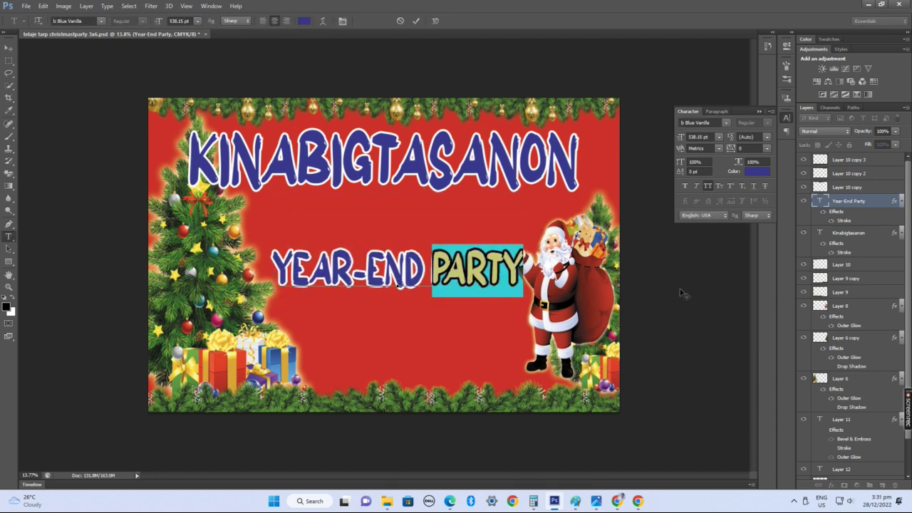
key("ctrl+a")
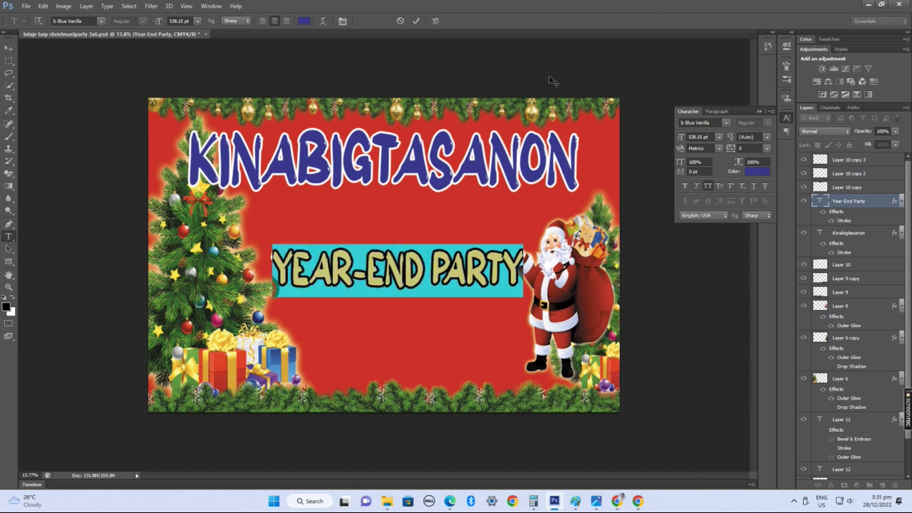
left_click(304, 20)
left_click_drag(644, 165, 549, 205)
left_click(550, 203)
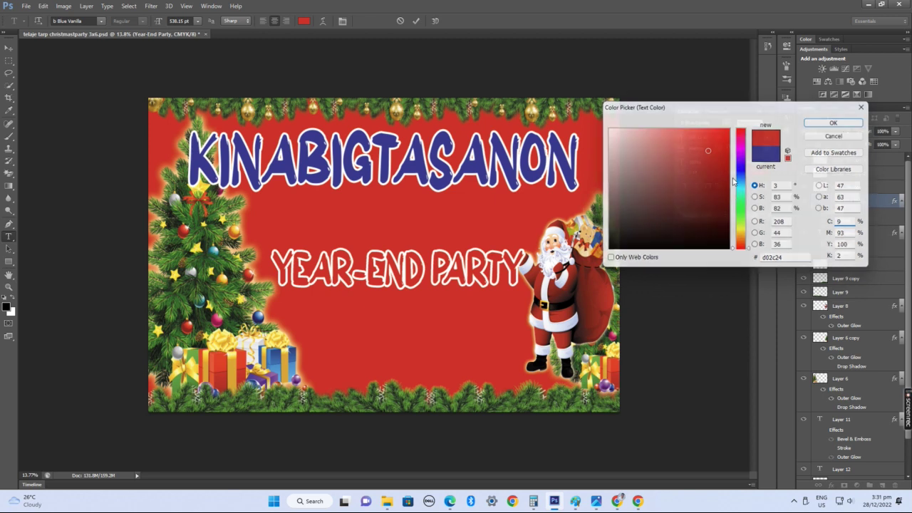
key("Return")
key("ctrl+Return")
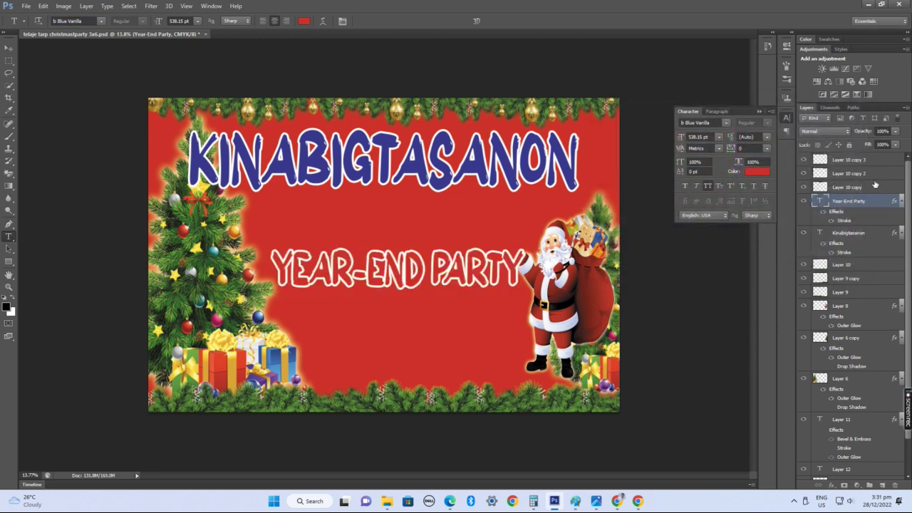
- Group the Year-End Party layer and give the group a thicker outside stroke in green #00af1d
key("ctrl+g")
right_click(855, 200)
left_click(802, 206)
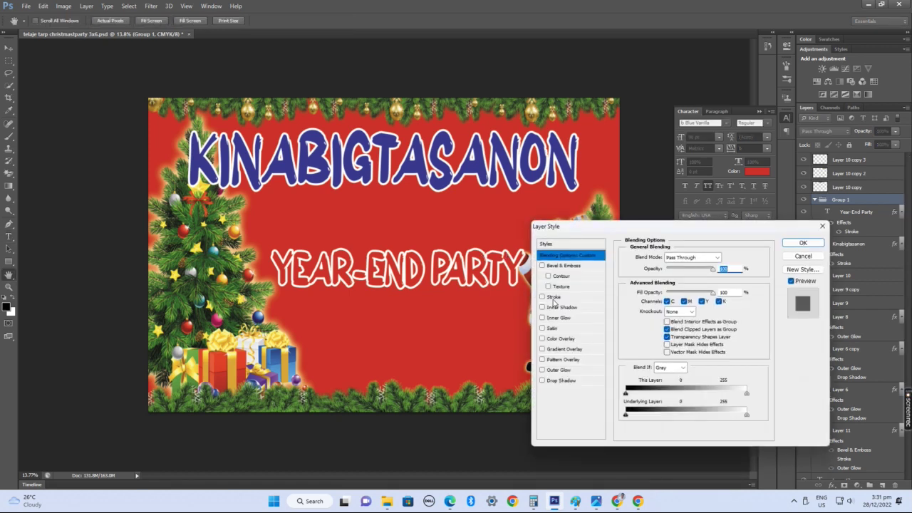
left_click(553, 297)
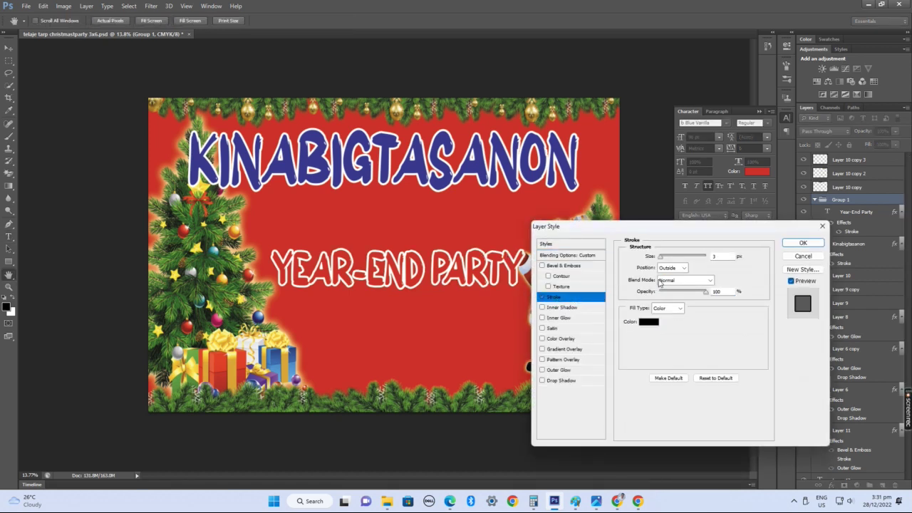
left_click_drag(662, 261, 667, 261)
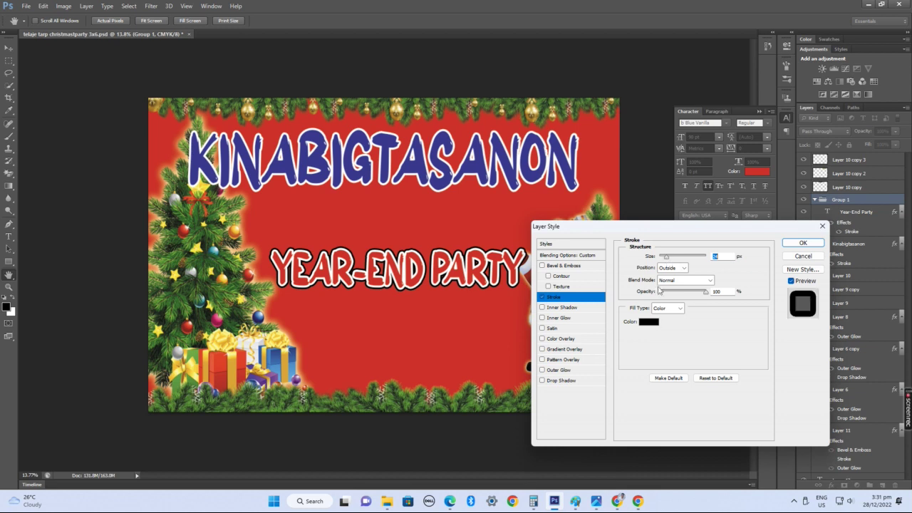
left_click(647, 322)
left_click(741, 206)
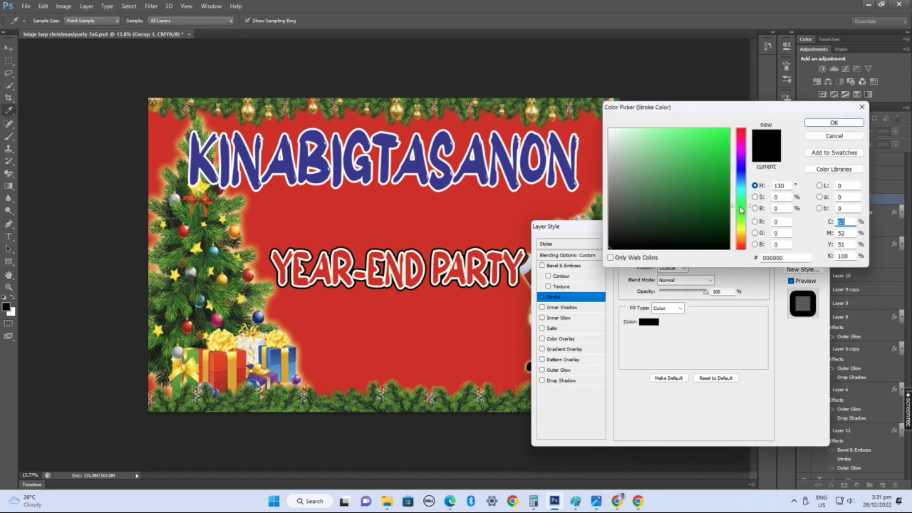
left_click(725, 167)
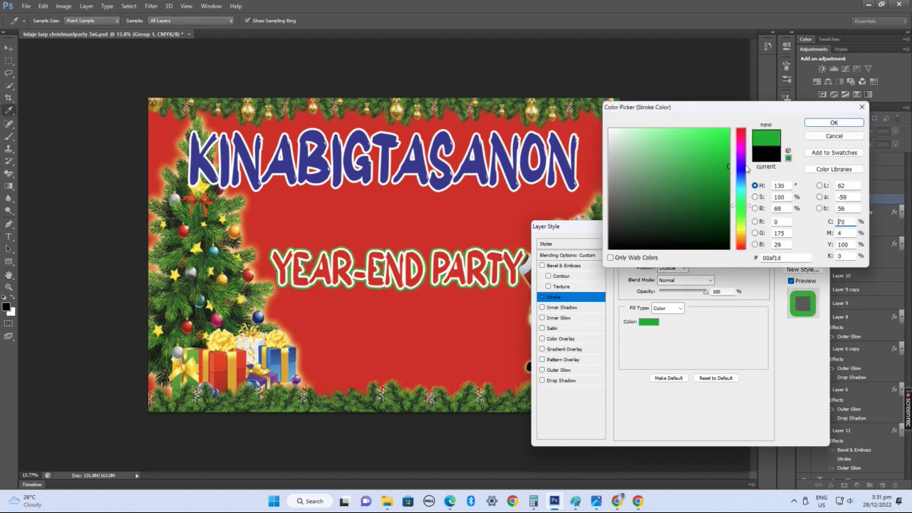
left_click(847, 120)
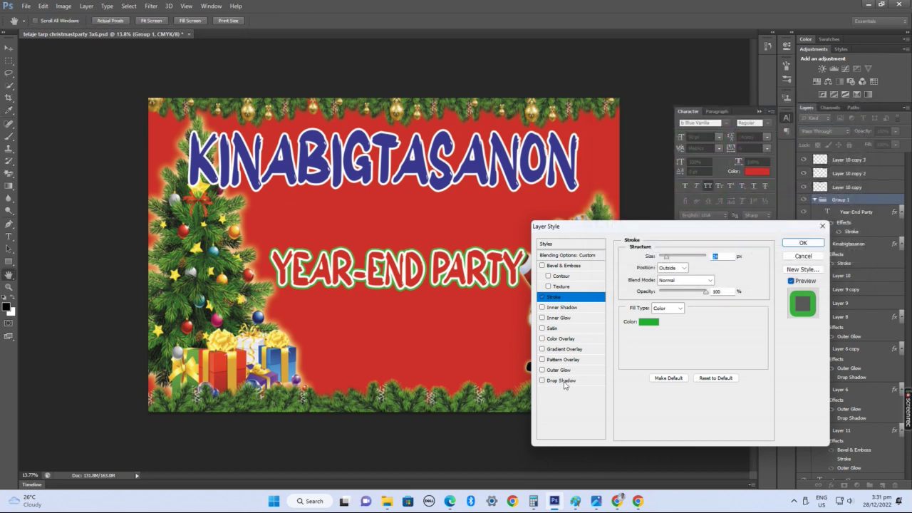
- Add a Multiply drop shadow with increased distance to the Year-End Party group, and collapse the character settings
left_click(565, 382)
left_click_drag(670, 300, 682, 300)
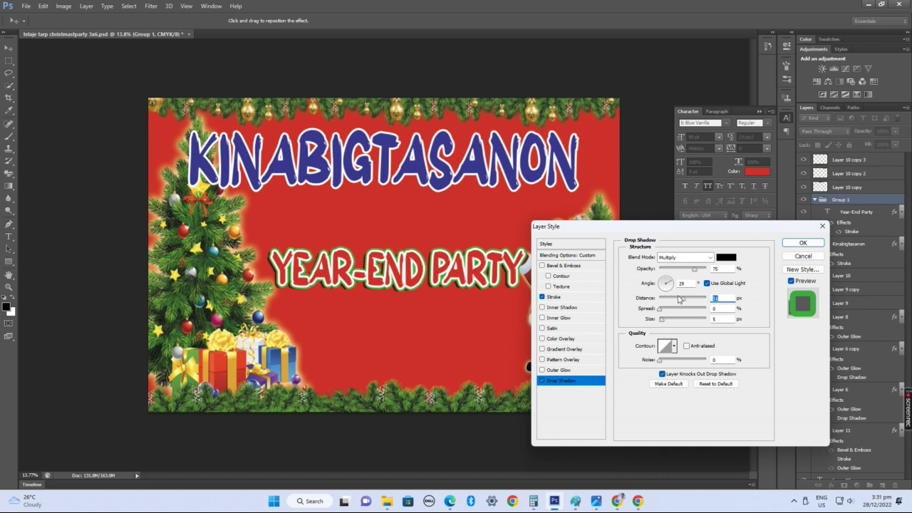
key("Return")
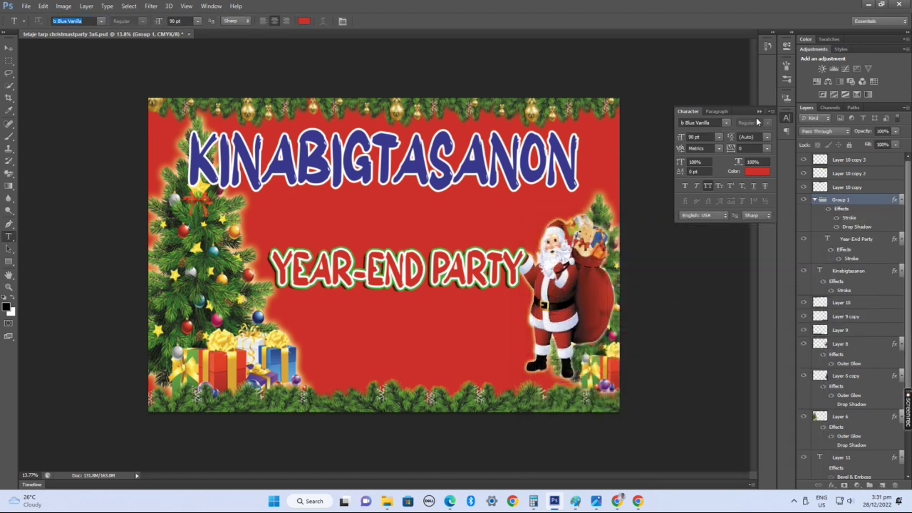
left_click(760, 112)
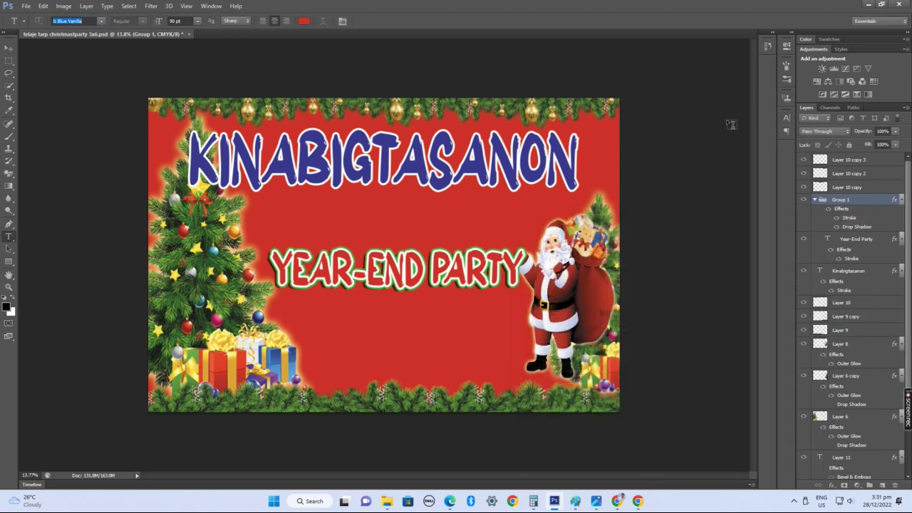
- Enlarge the Year-End Party group to about the width of the Kinabigtasanon title and move it lower, overlapping the tree and Santa
left_click(8, 48)
key("ctrl+t")
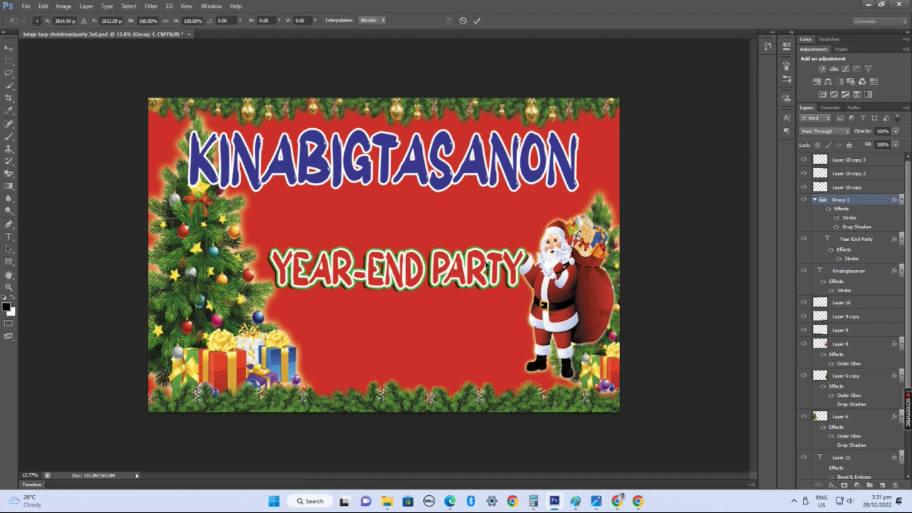
left_click_drag(525, 248, 555, 245)
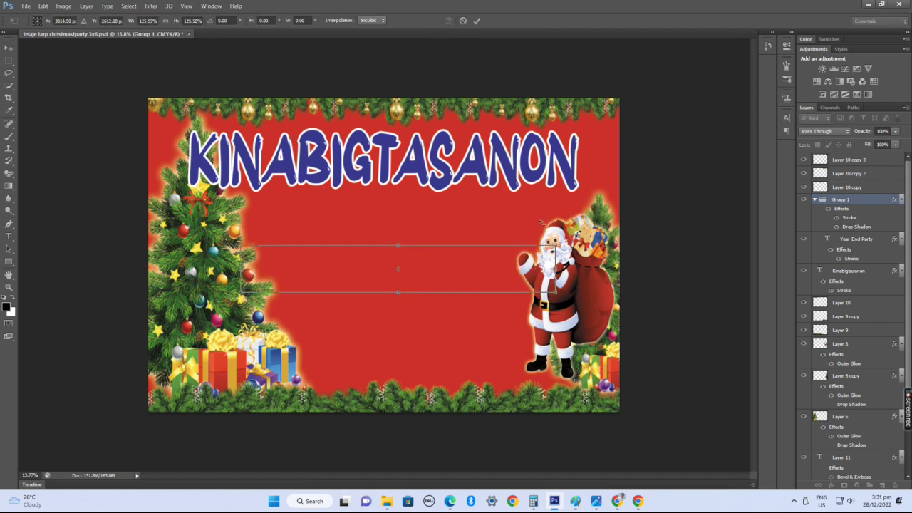
key("Return")
key("ctrl+t")
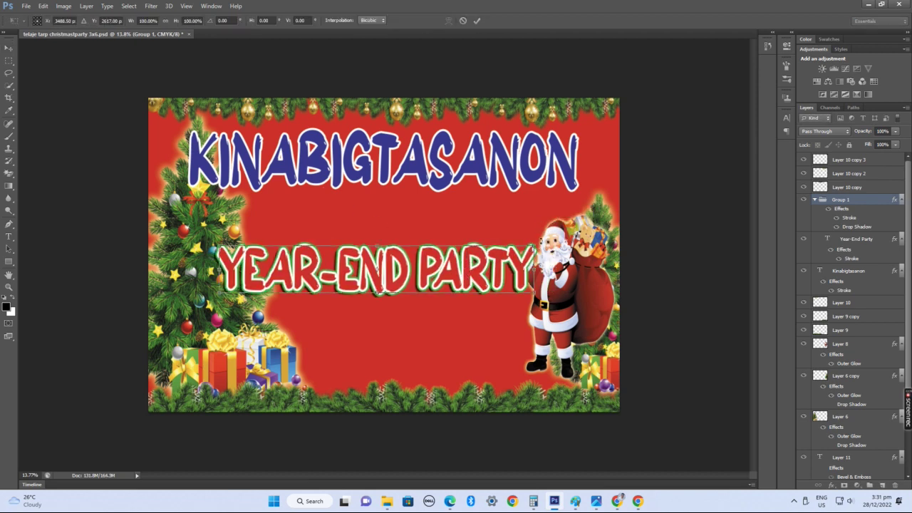
left_click_drag(537, 242, 553, 221)
key("Return")
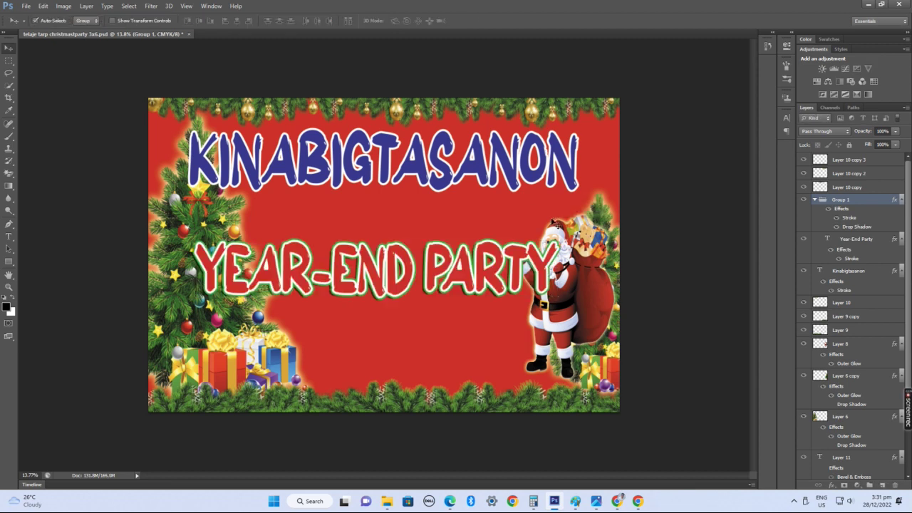
key("ctrl+t")
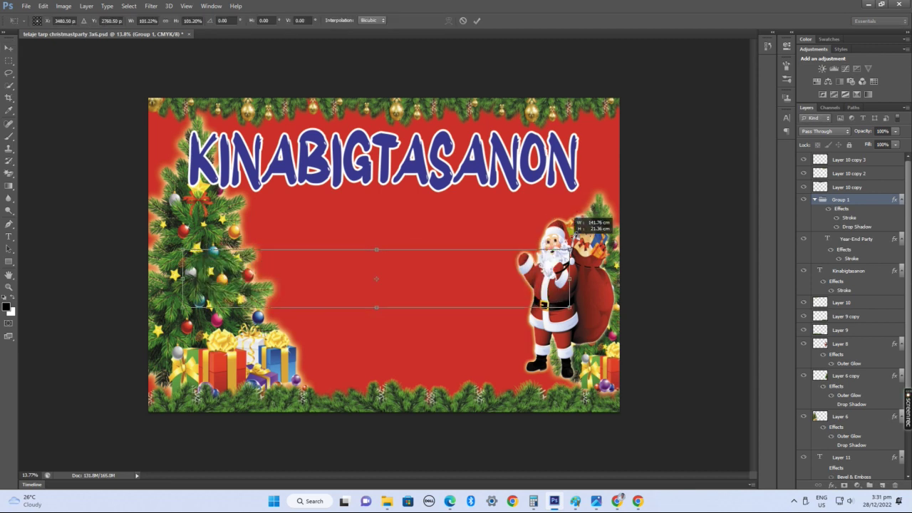
key("Return")
left_click_drag(533, 274, 538, 293)
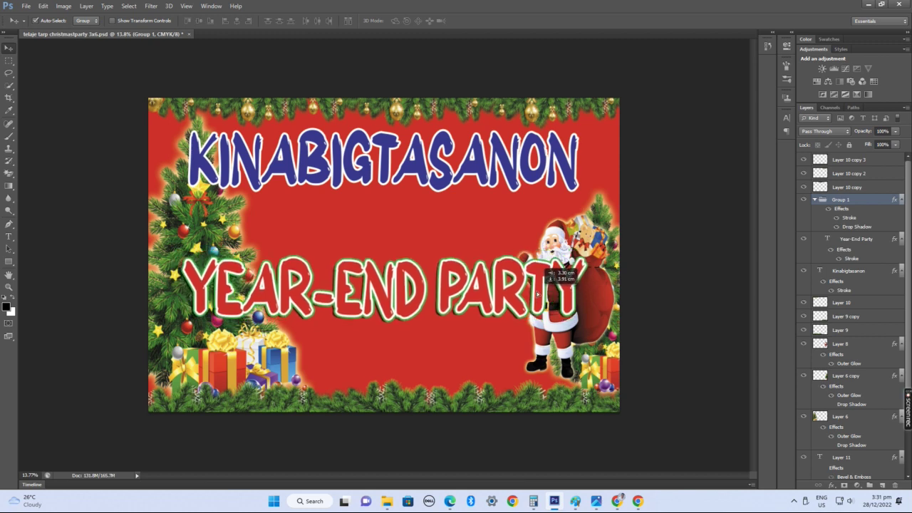
- Stretch the Kinabigtasanon title to about 129% height, and narrow the gap between it and the Year-End Party group
left_click(468, 173)
key("ctrl+t")
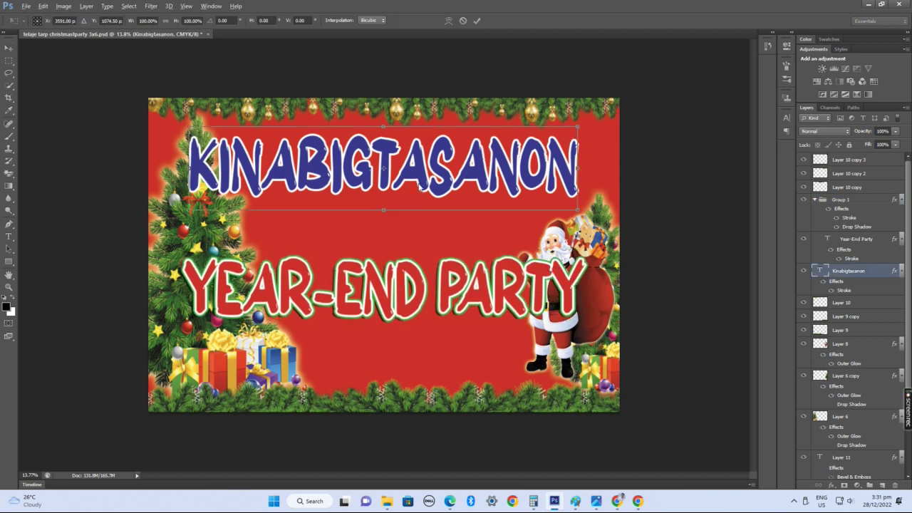
left_click_drag(385, 211, 385, 220)
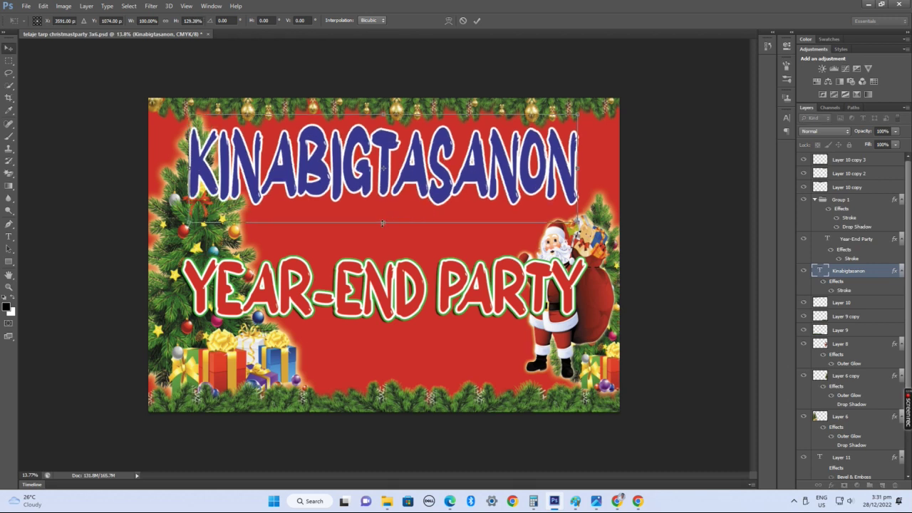
key("Return")
left_click_drag(409, 191, 420, 213)
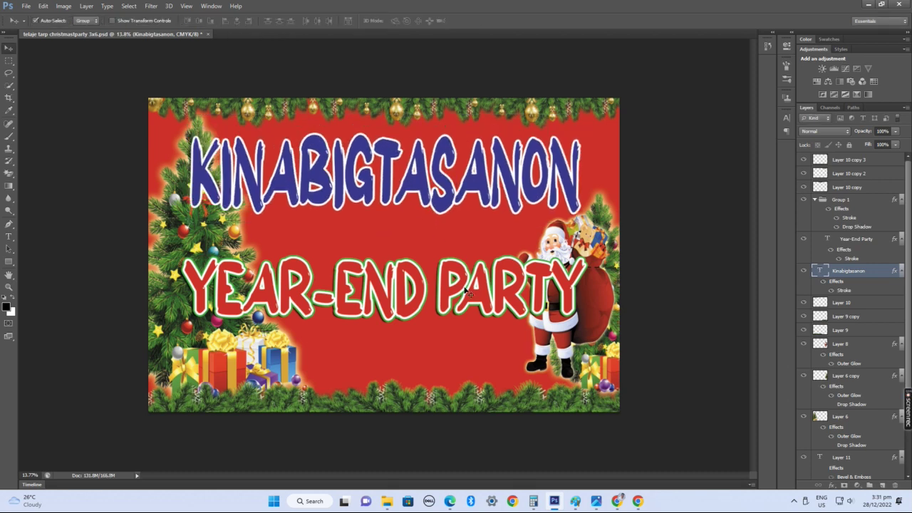
left_click(465, 290)
left_click_drag(467, 291, 467, 286)
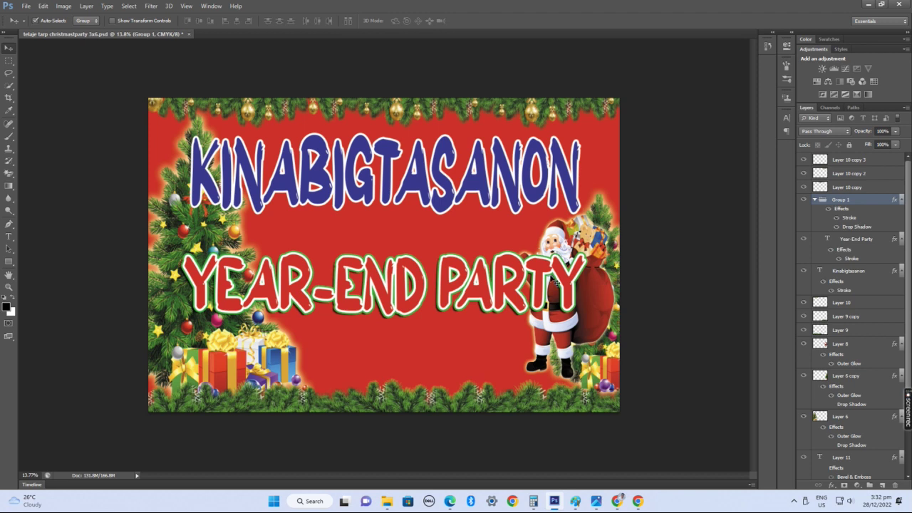
- Nudge the Kinabigtasanon title slightly up and add a Multiply drop shadow to it with an increased distance
left_click(589, 247)
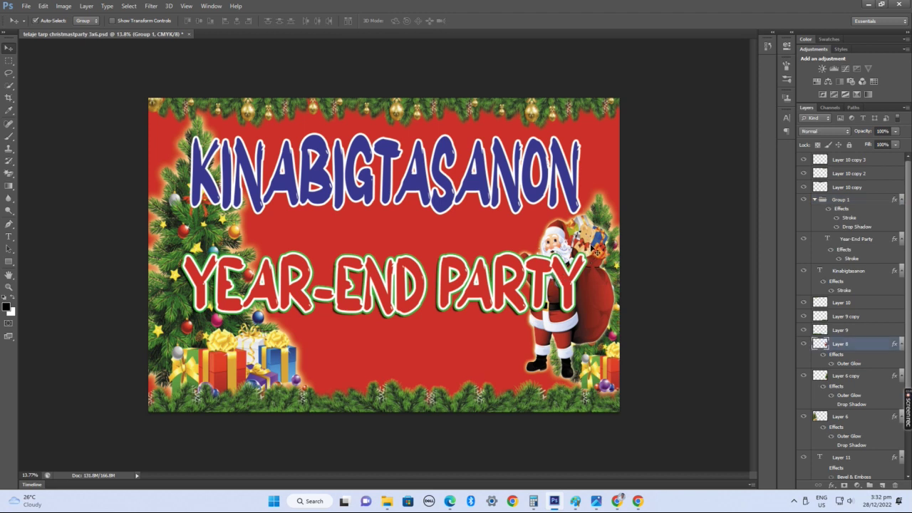
left_click(519, 277)
left_click(528, 179)
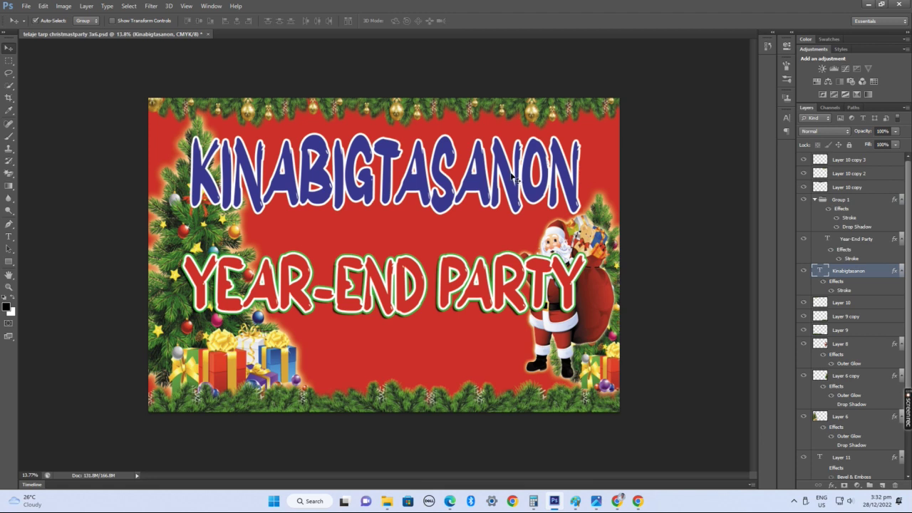
left_click_drag(511, 173, 508, 170)
right_click(853, 275)
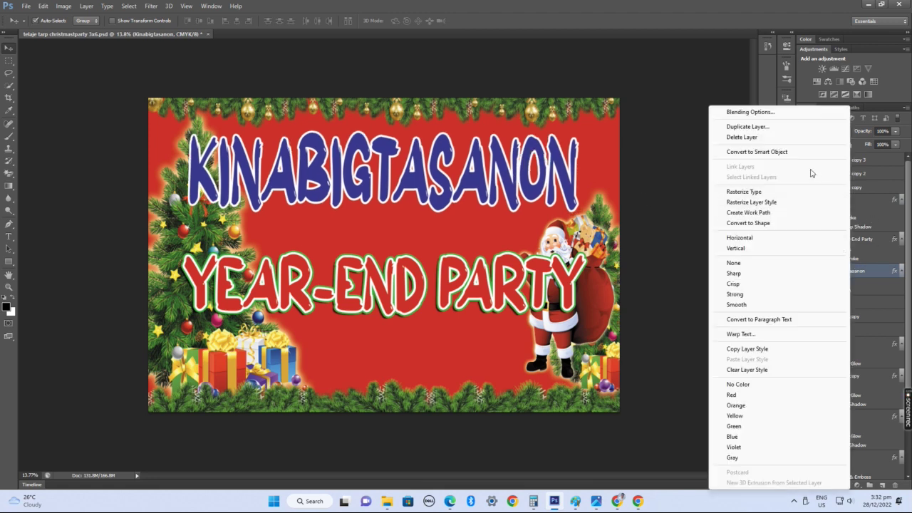
left_click(760, 113)
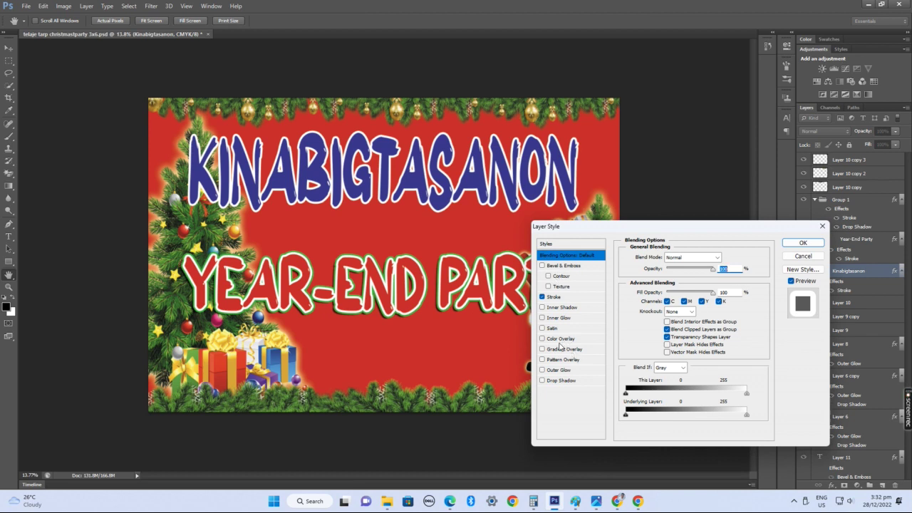
left_click(561, 380)
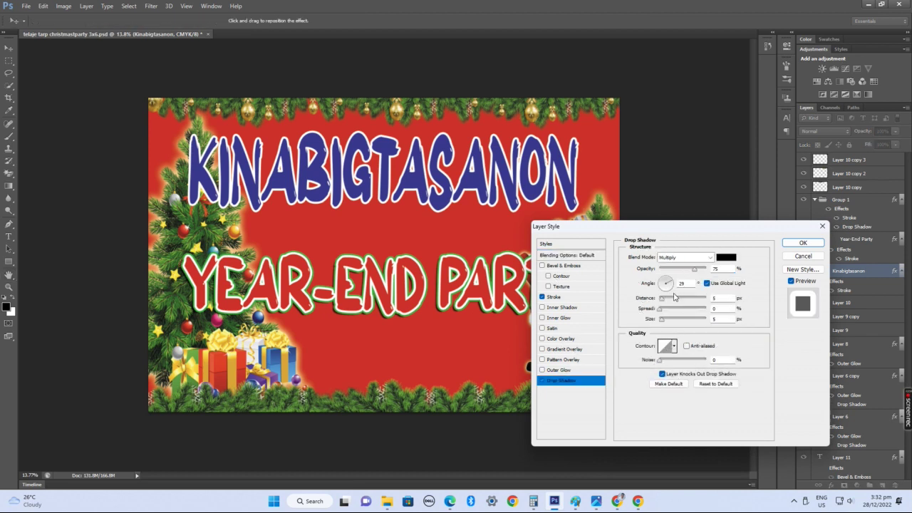
left_click_drag(679, 298, 692, 298)
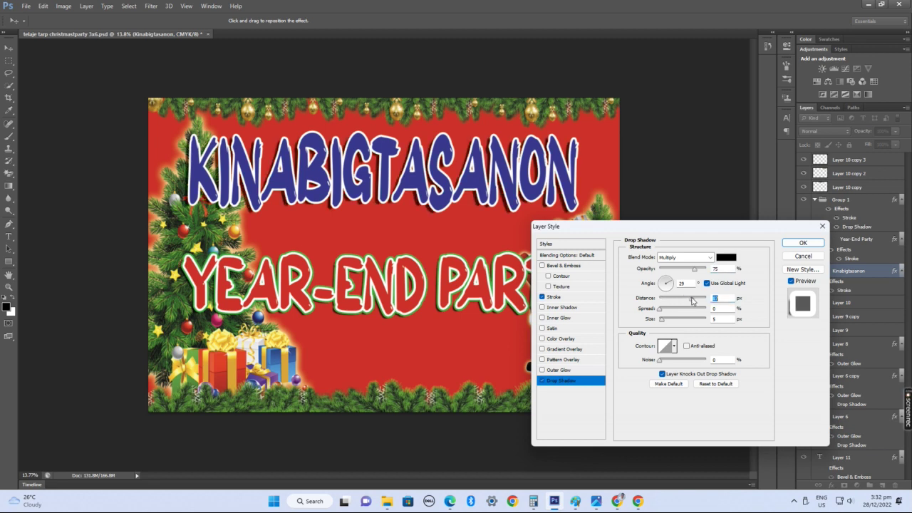
key("Return")
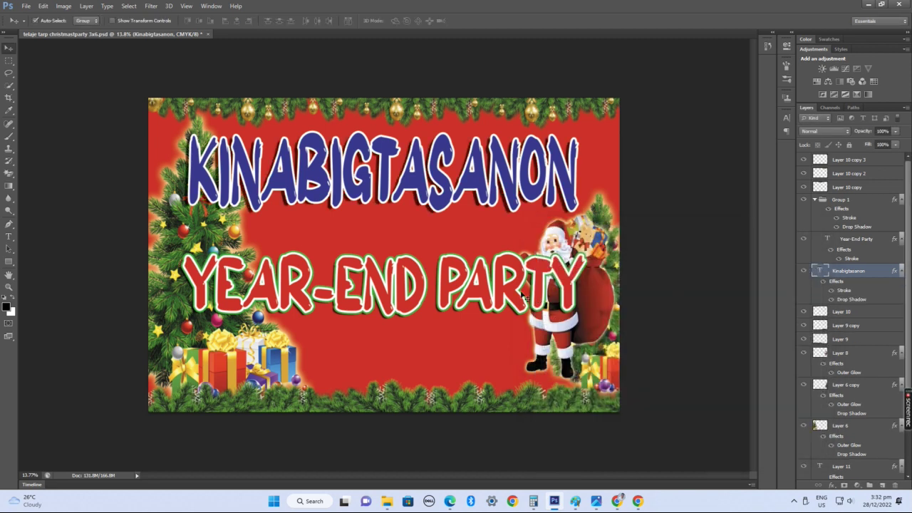
- Shrink the Year-End Party group to fit between the tree and Santa, and move both titles up so it sits just beneath Kinabigtasanon
left_click(385, 285)
key("ctrl+t")
left_click_drag(581, 260, 520, 261)
key("Return")
left_click_drag(472, 290, 476, 246)
left_click(469, 186)
left_click_drag(469, 182, 468, 179)
left_click_drag(459, 244, 460, 234)
- Duplicate the Year-End Party group lower on the tarpaulin and change the copy's text to "Dec. 30, 2022"
left_click_drag(454, 229, 454, 313, "alt")
key("t")
left_click(447, 316)
key("ctrl+a")
type("DEC. 30,")
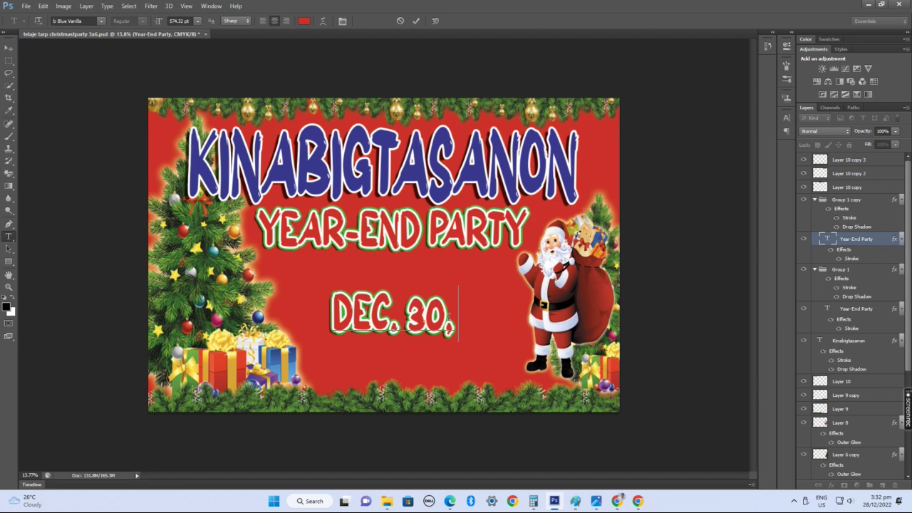
type(" 2022")
key("ctrl+Return")
key("v")
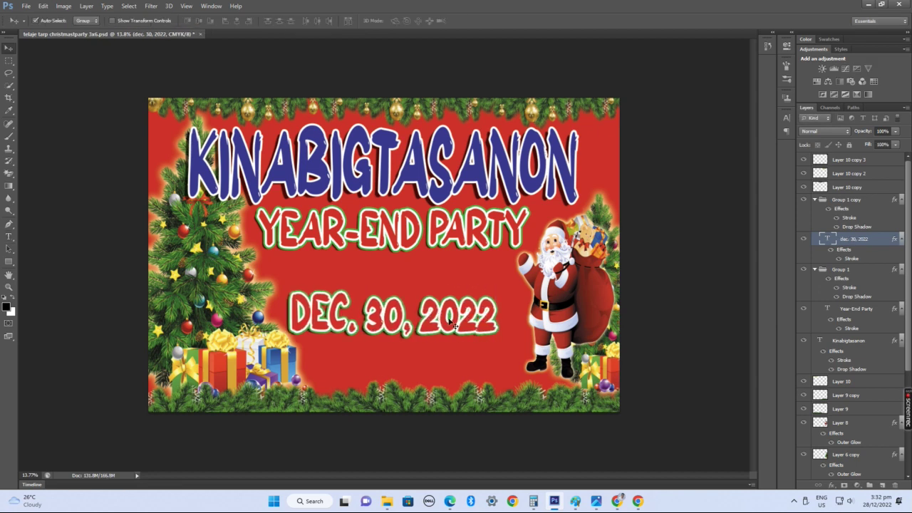
- Shift the date slightly toward the centre of the layout and change its text color to white
left_click_drag(455, 325, 463, 317)
key("t")
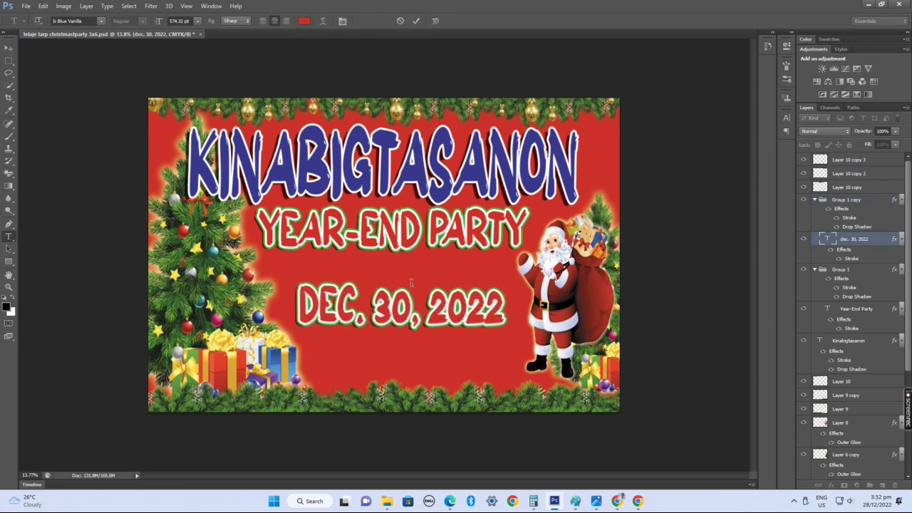
left_click(483, 305)
key("ctrl+a")
left_click(304, 21)
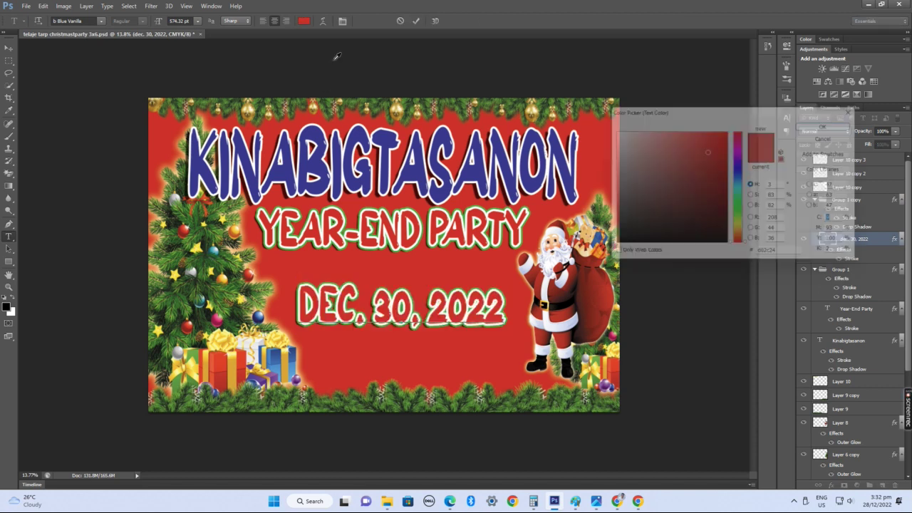
left_click_drag(665, 189, 407, 71)
key("Return")
key("ctrl+Return")
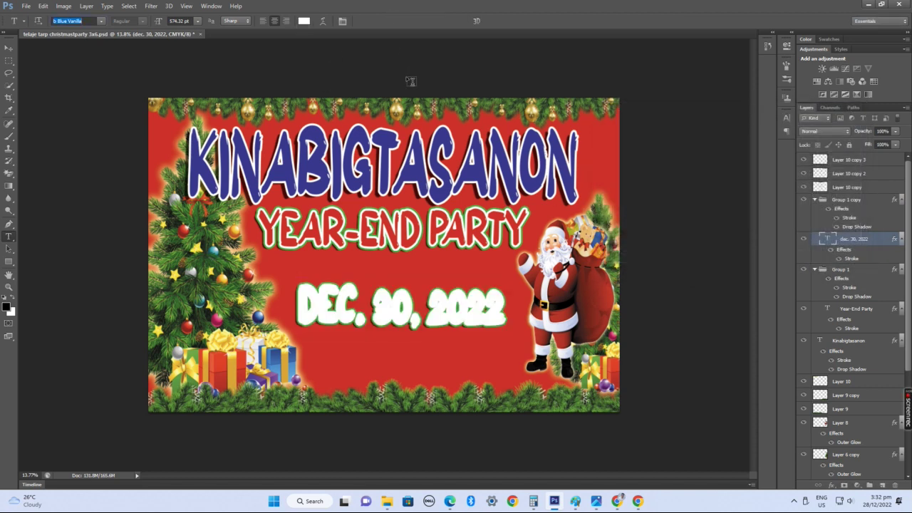
- Hide the date layer's own stroke and move the layer out of its styled group, just below Layer 10 copy 3
left_click(839, 258)
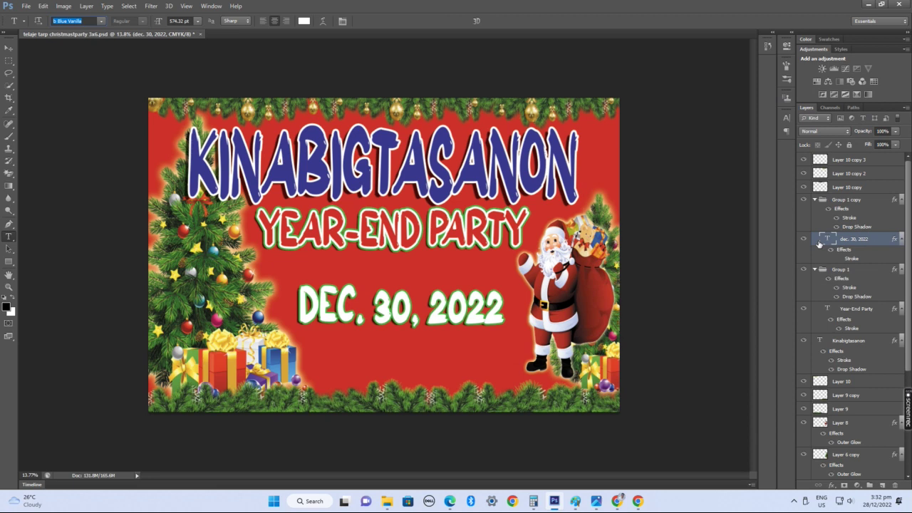
key("Down")
left_click_drag(849, 241, 848, 171)
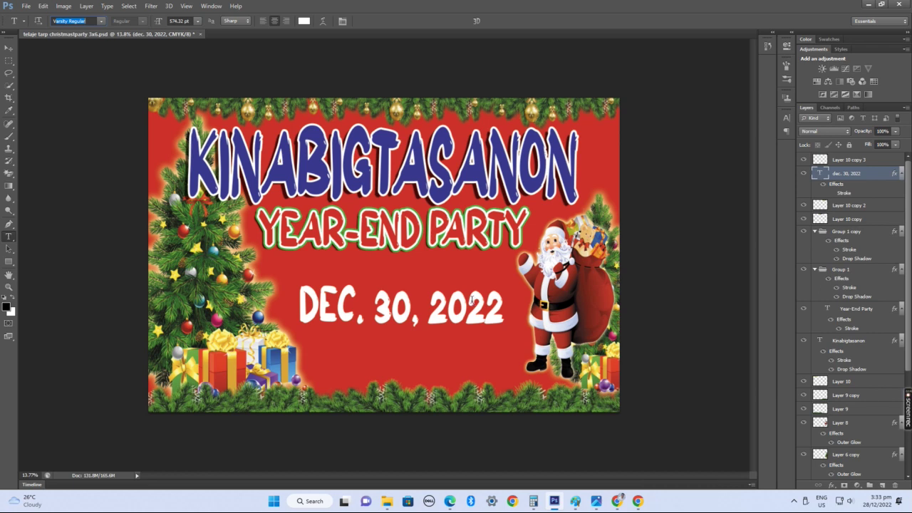
- Undo the date's font change to Varsity Regular, then shrink the date to about half size, centered beneath Year-End Party
left_click(9, 48)
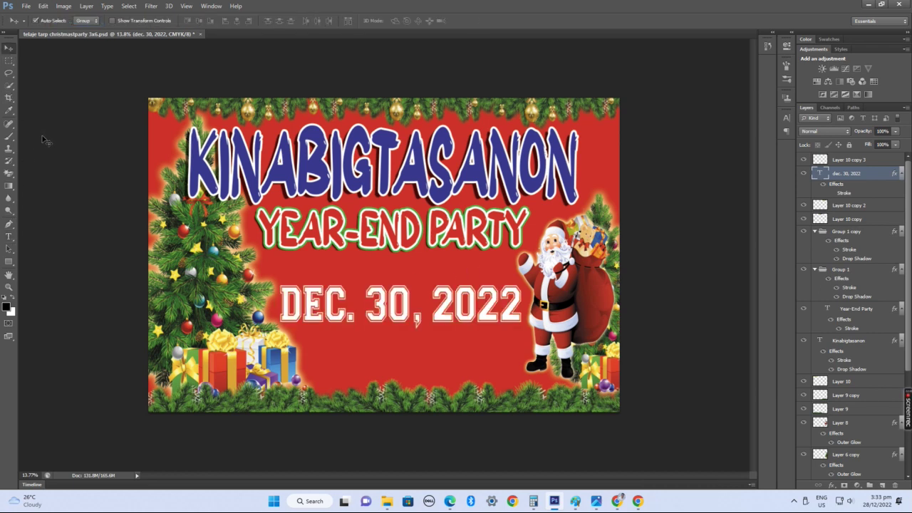
key("ctrl+z")
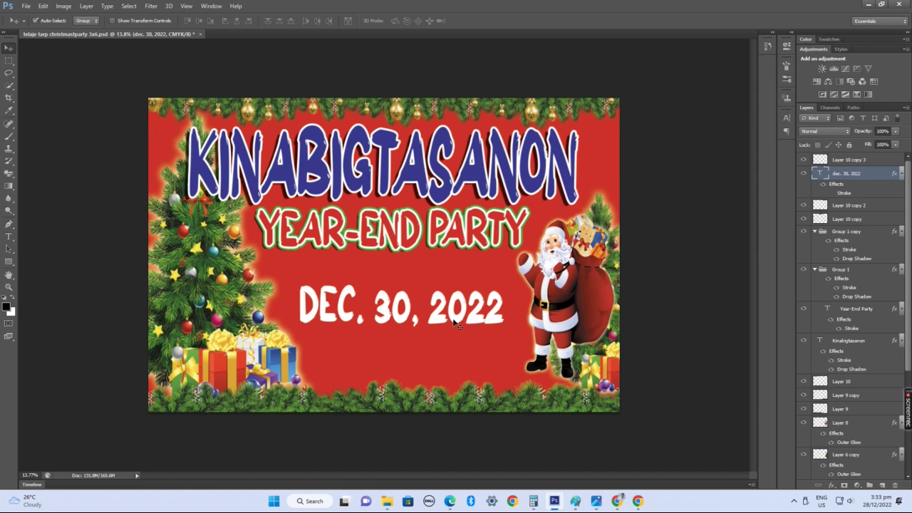
key("ctrl+t")
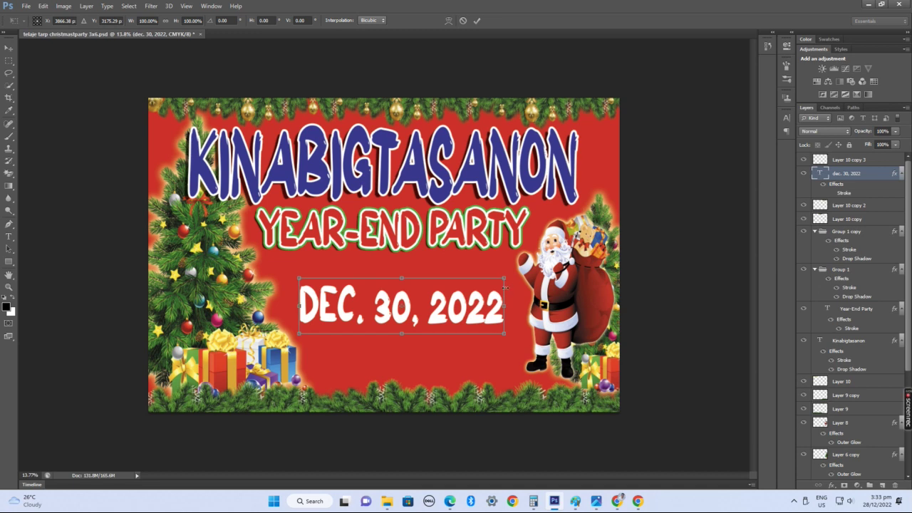
left_click_drag(505, 280, 434, 285)
key("Return")
key("ctrl+plus")
scroll(434, 289, "down", 2)
scroll(434, 290, "down", 4)
key("ctrl+plus")
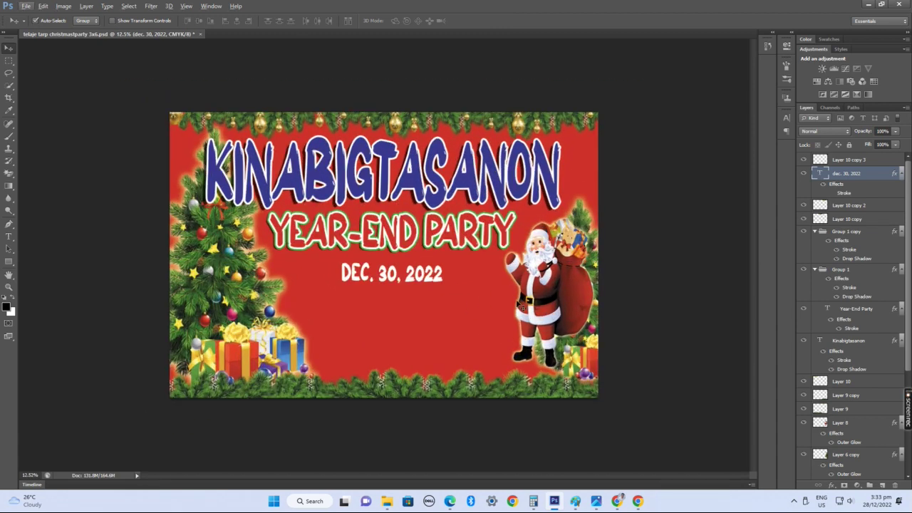
- Open the dayo-an file, copy its firework burst into the party layout near Santa, and close the file
left_click(481, 306)
key("ctrl+o")
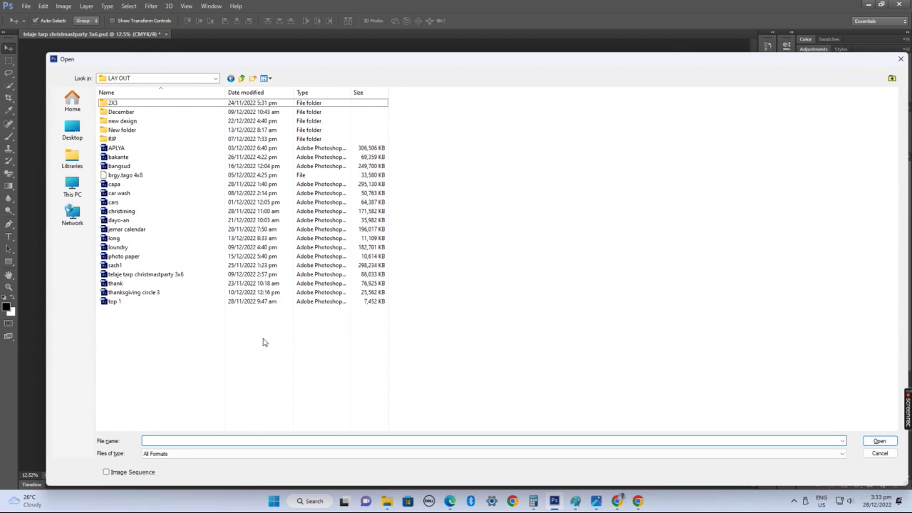
double_click(120, 220)
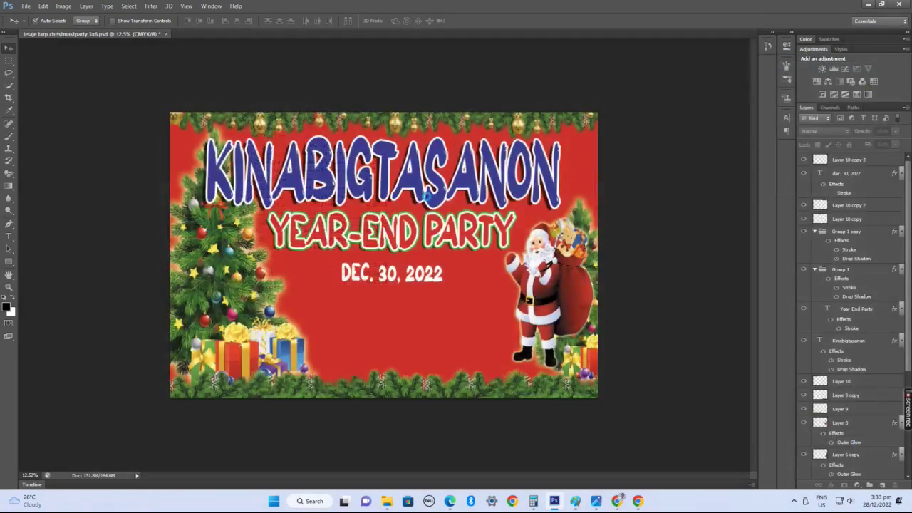
left_click_drag(192, 33, 2, 322)
left_click_drag(515, 358, 548, 271)
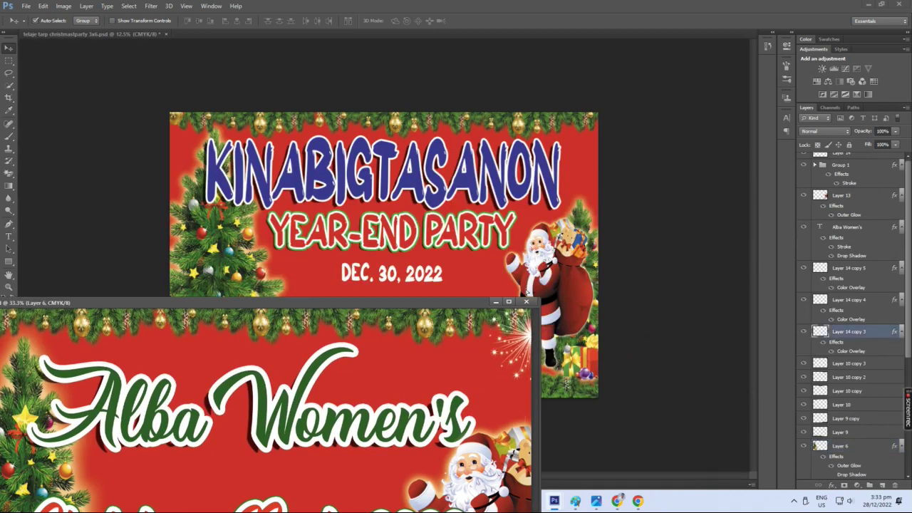
left_click(528, 303)
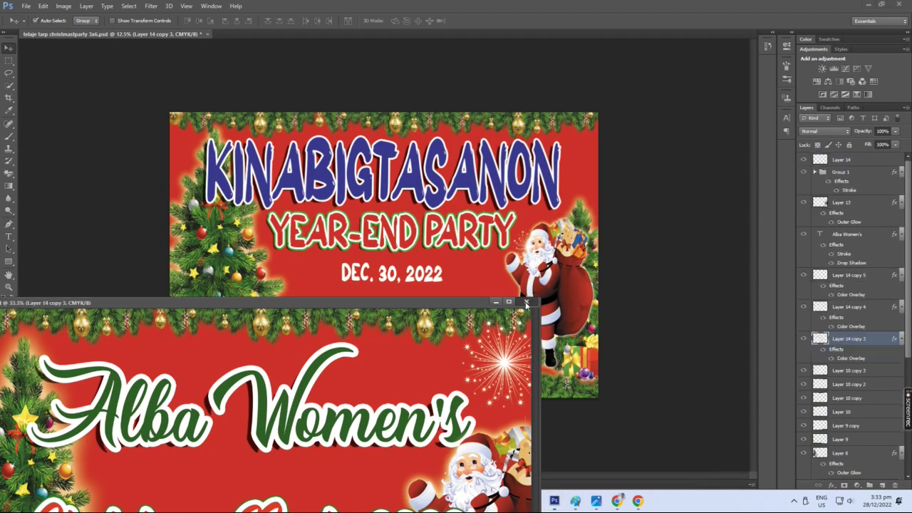
- Enlarge the copied firework burst and move it away from Santa into the empty red area below the date
key("ctrl+plus")
scroll(525, 255, "up", 1)
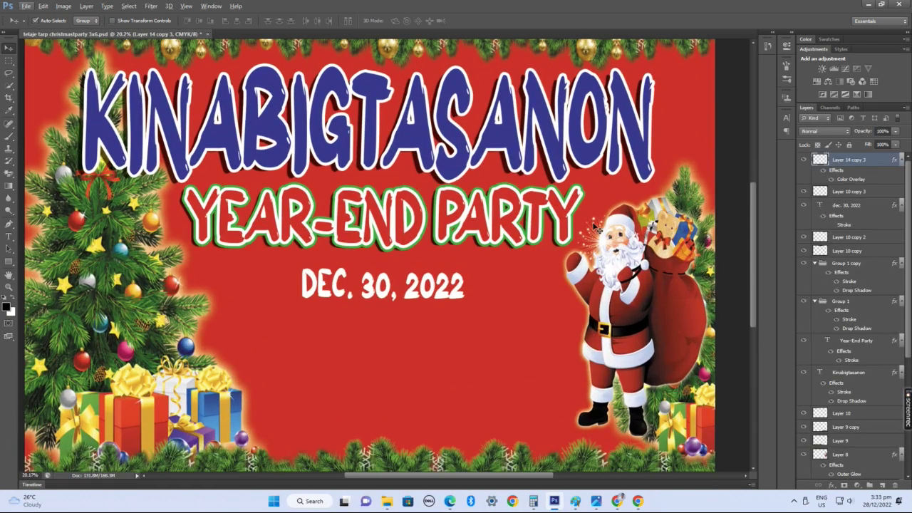
key("ctrl+alt+a")
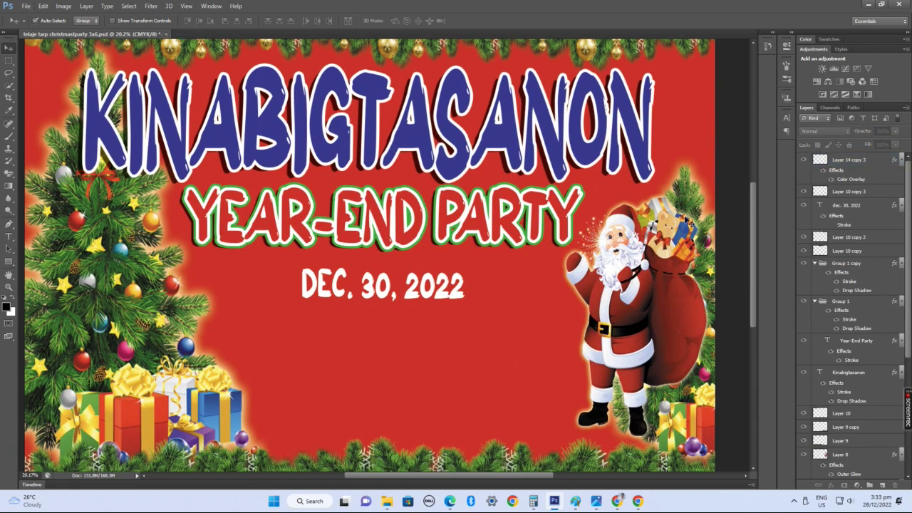
left_click(840, 161)
key("ctrl+t")
left_click_drag(616, 231, 546, 244)
key("Return")
key("ctrl+t")
key("Return")
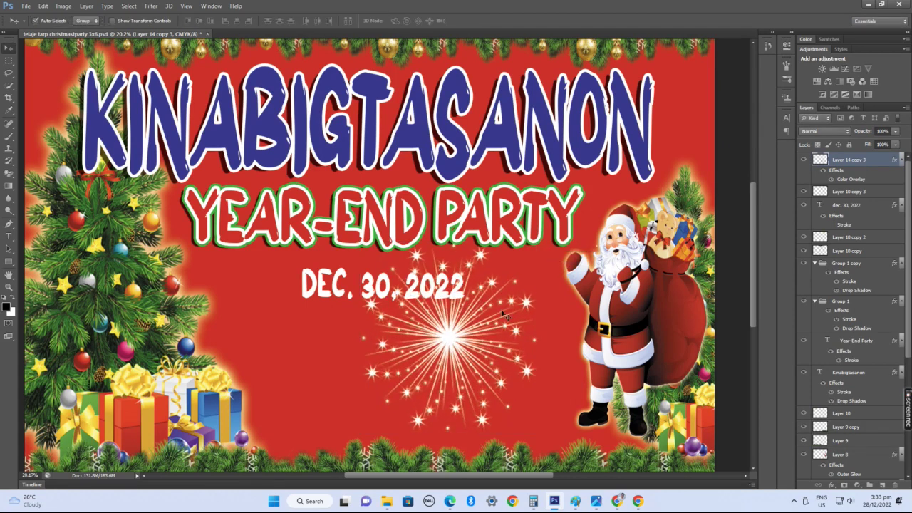
- Reduce the firework to about half size, place it between the date and Santa, and lower the date slightly
scroll(441, 330, "down", 6)
left_click_drag(439, 331, 283, 308)
key("ctrl+t")
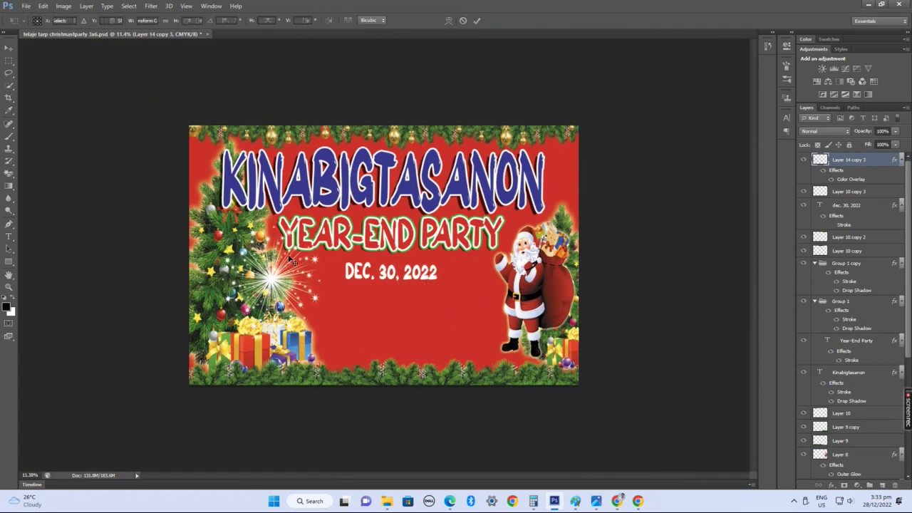
left_click_drag(322, 225, 298, 250)
key("Return")
scroll(292, 303, "up", 3)
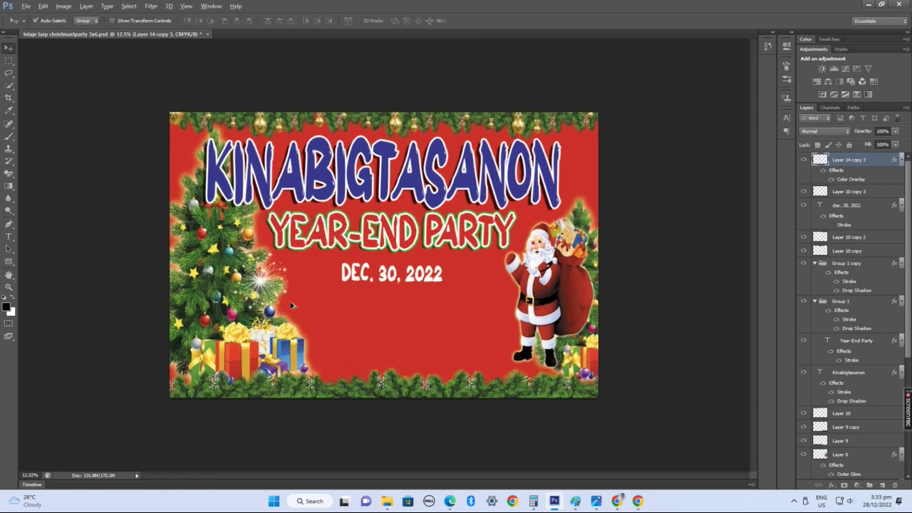
left_click_drag(244, 283, 490, 290)
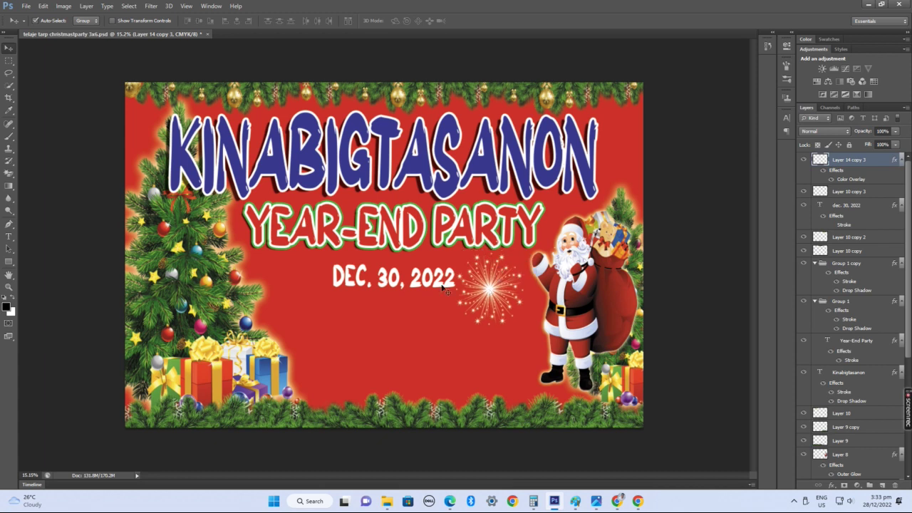
left_click_drag(431, 288, 430, 300)
- Turn off all caps for the Year-End Party text and set its font to a Adulsa Script
double_click(448, 243)
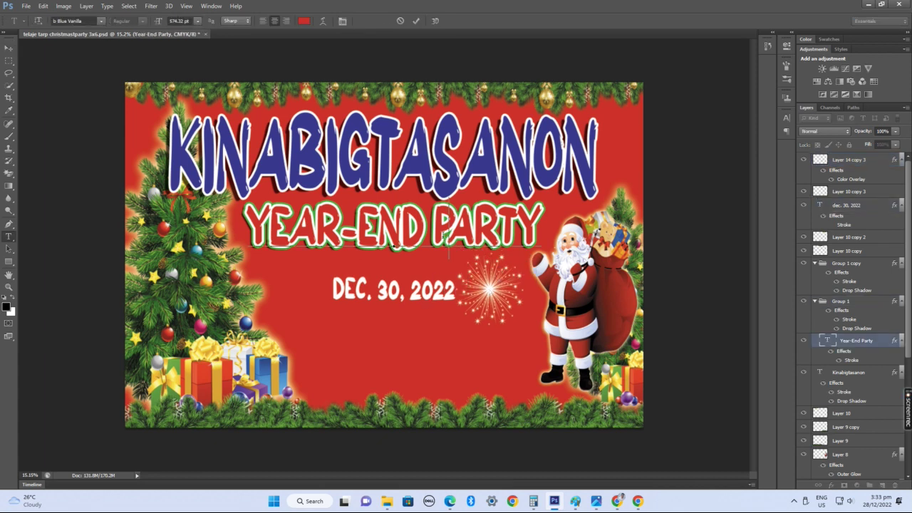
left_click(787, 118)
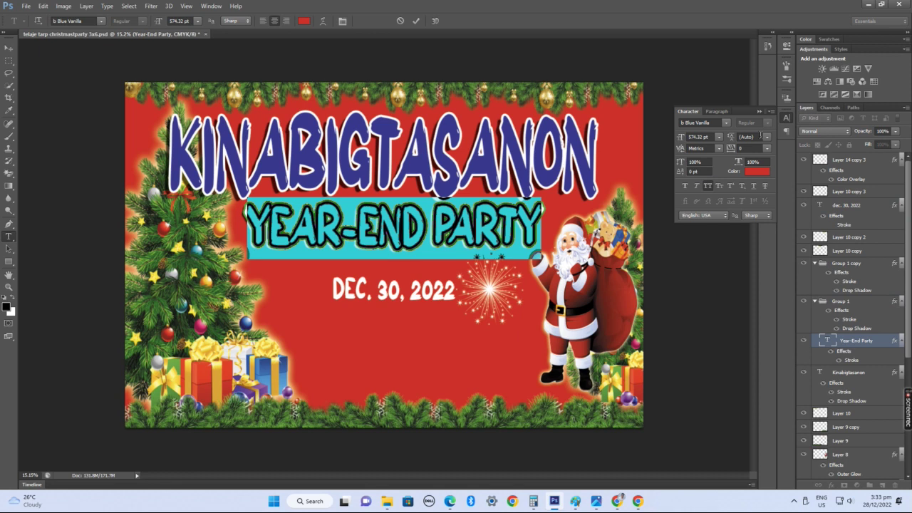
left_click(708, 187)
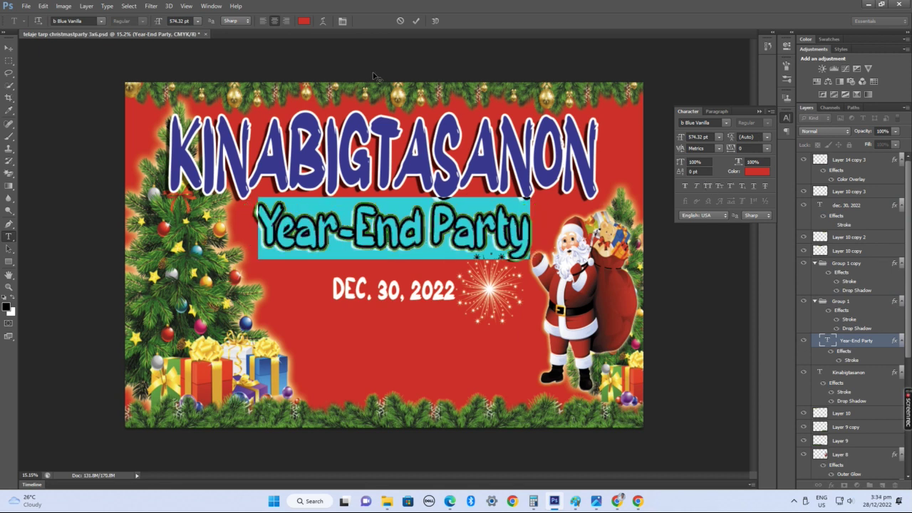
left_click(95, 21)
type("a")
left_click(101, 22)
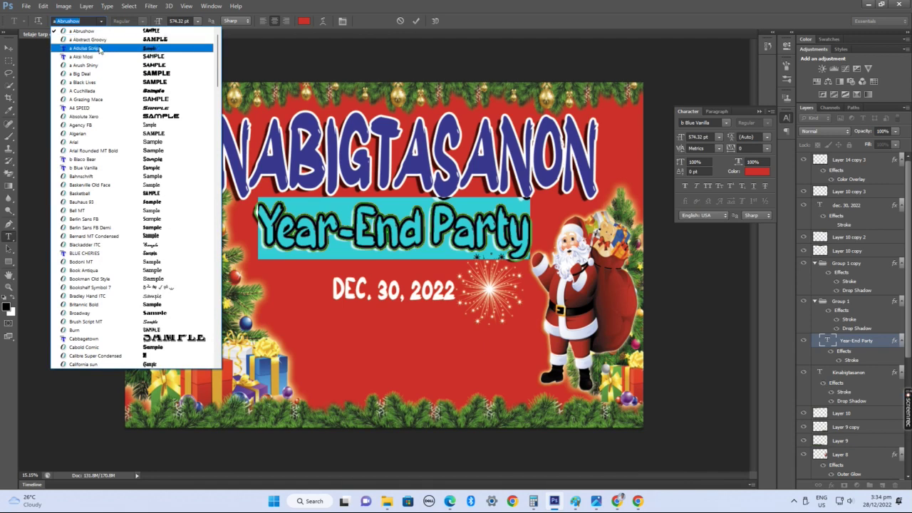
left_click(100, 49)
- Try the Varsity Regular font on the Year-End Party text
type("Varsity Regular")
key("ctrl+t")
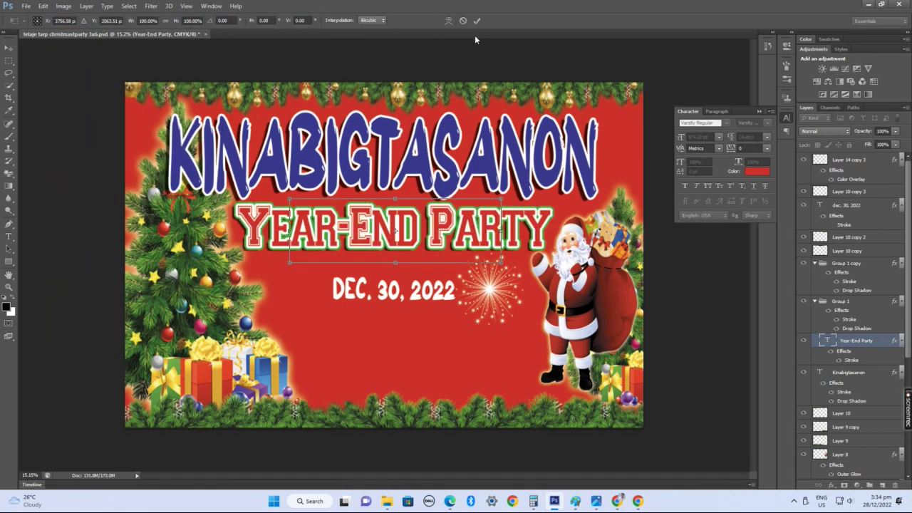
left_click(463, 20)
key("ctrl+z")
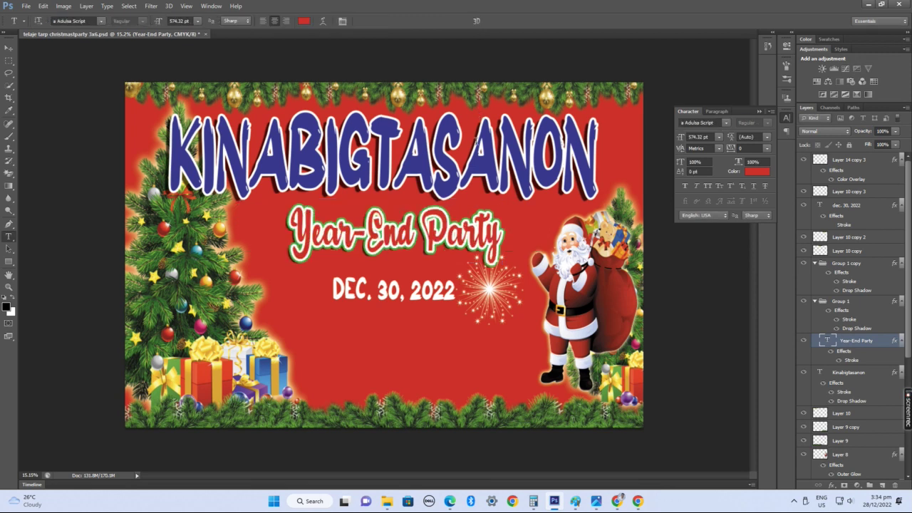
- Enlarge the Year-End Party text to about 125% and center it between the Kinabigtasanon title and the date
key("ctrl+t")
left_click_drag(503, 199, 525, 192)
left_click_drag(524, 230, 507, 239)
key("Return")
key("v")
key("t")
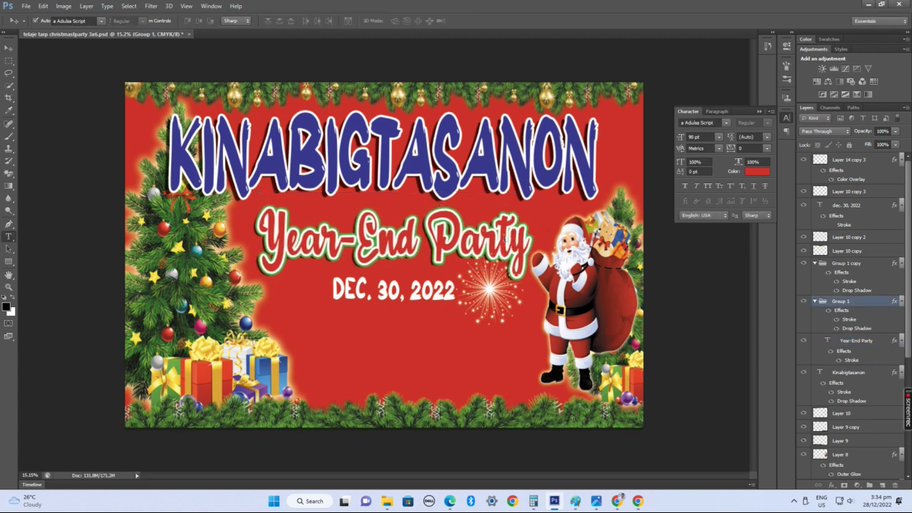
- Try dark green 0e6103 as the color of the Year-End Party text
left_click(507, 240)
key("ctrl+a")
left_click(308, 21)
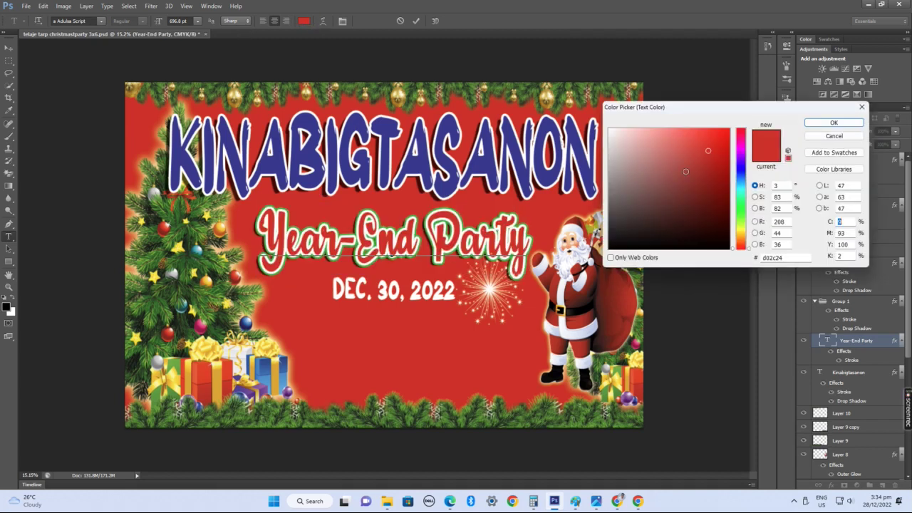
left_click(741, 211)
left_click(724, 176)
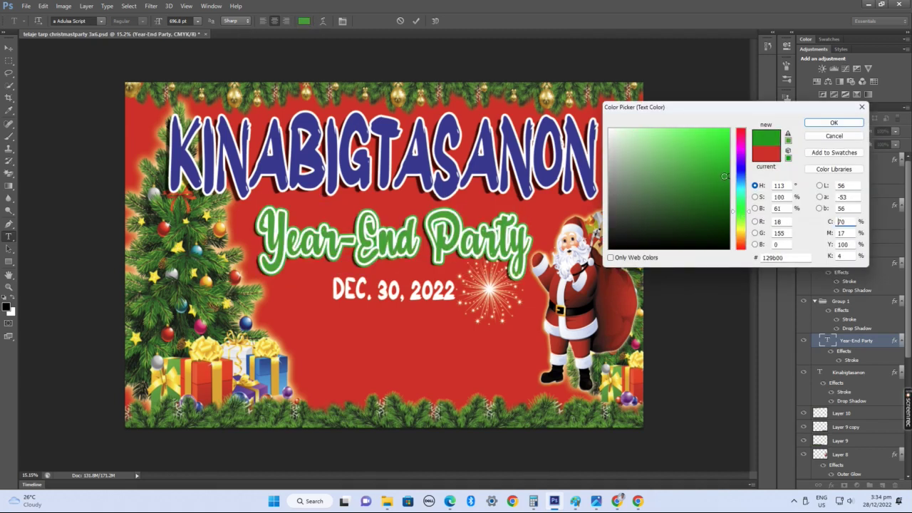
left_click(726, 196)
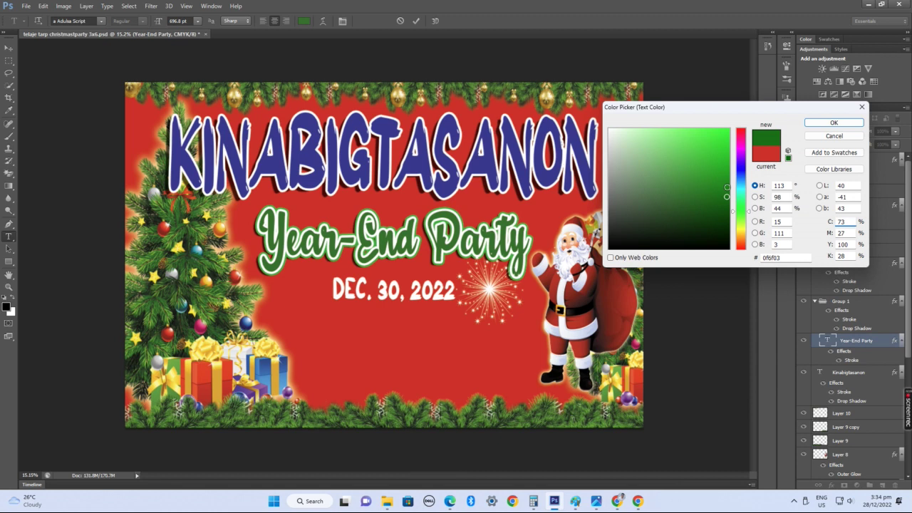
left_click_drag(726, 200, 726, 204)
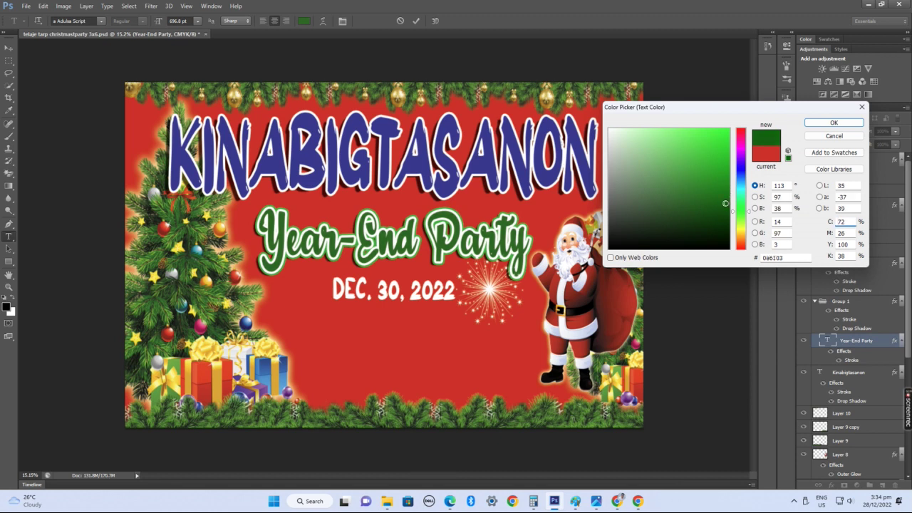
key("Return")
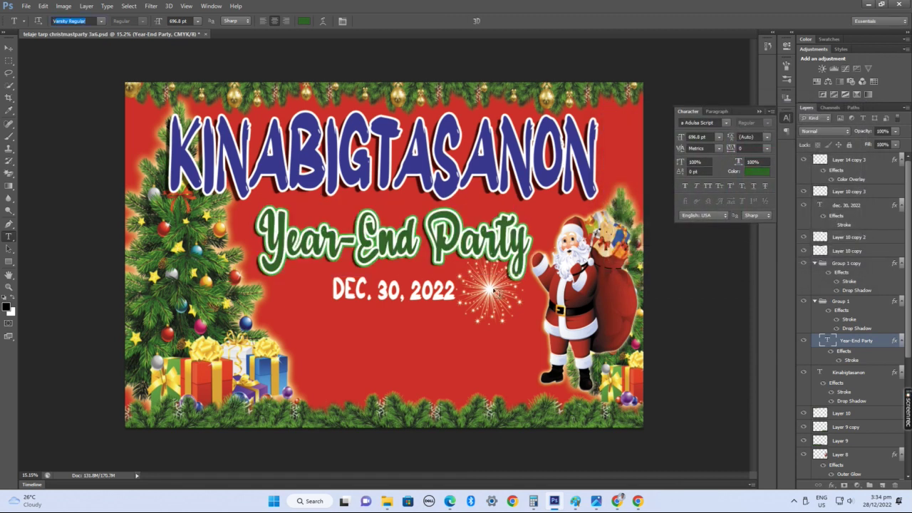
- Lower the firework and the Dec. 30, 2022 date slightly, keeping the firework between the date and Santa
left_click(8, 48)
key("ctrl+z")
left_click(499, 289)
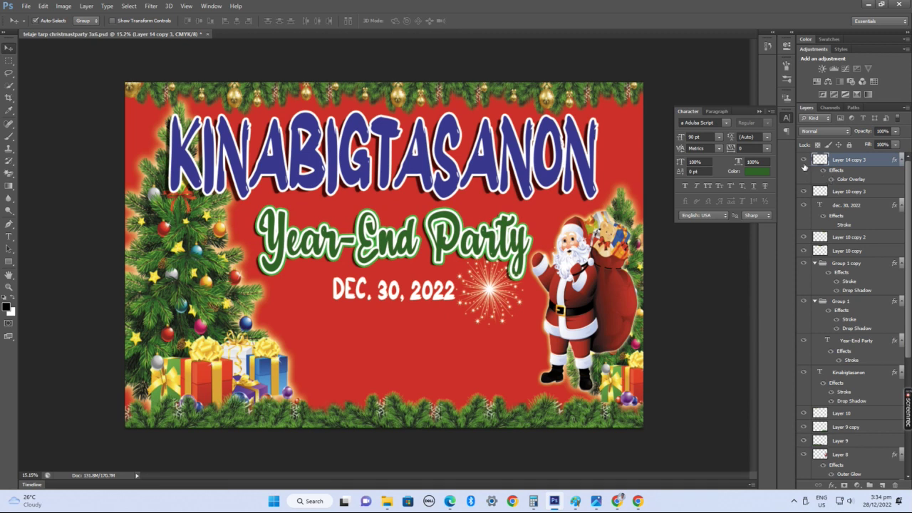
left_click_drag(490, 287, 483, 304)
left_click_drag(426, 293, 428, 299)
key("ctrl+minus")
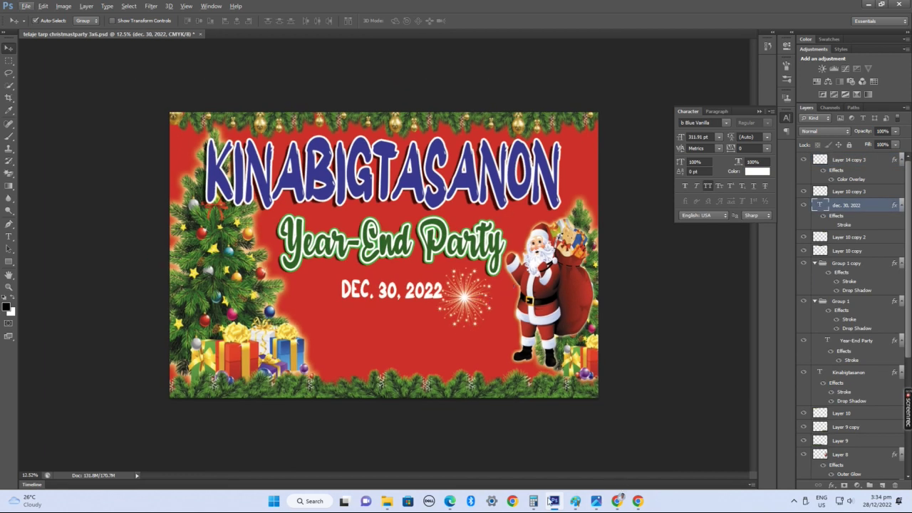
key("ctrl+plus")
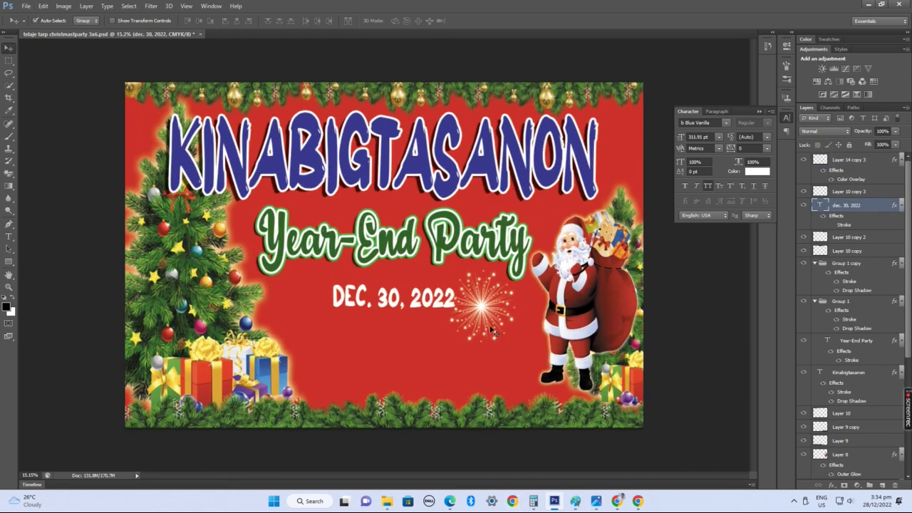
left_click_drag(485, 308, 493, 308)
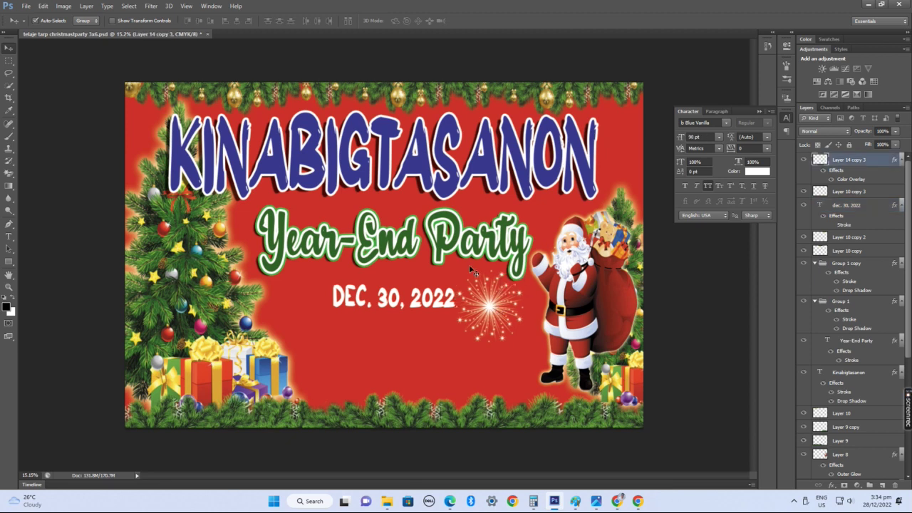
left_click(503, 347)
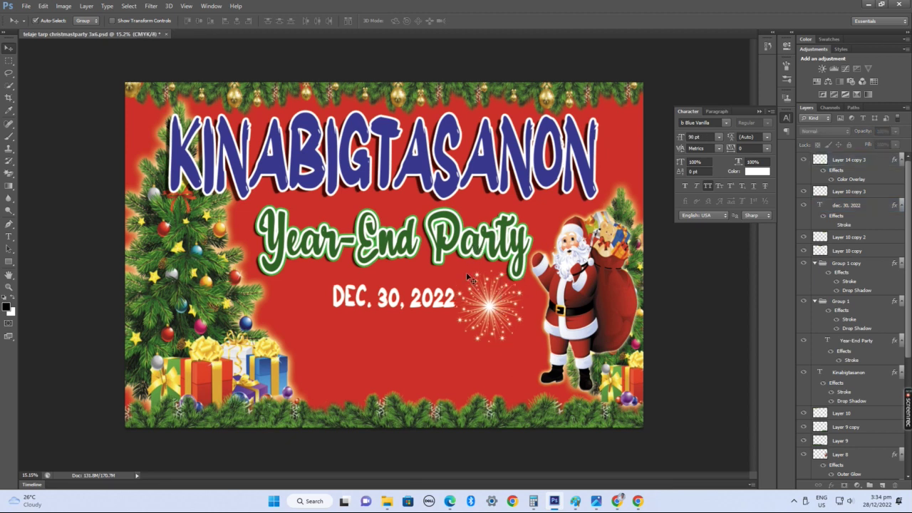
- Recolor the Year-End Party text with the red sampled from the tarpaulin background and hide the character settings
left_click(472, 248)
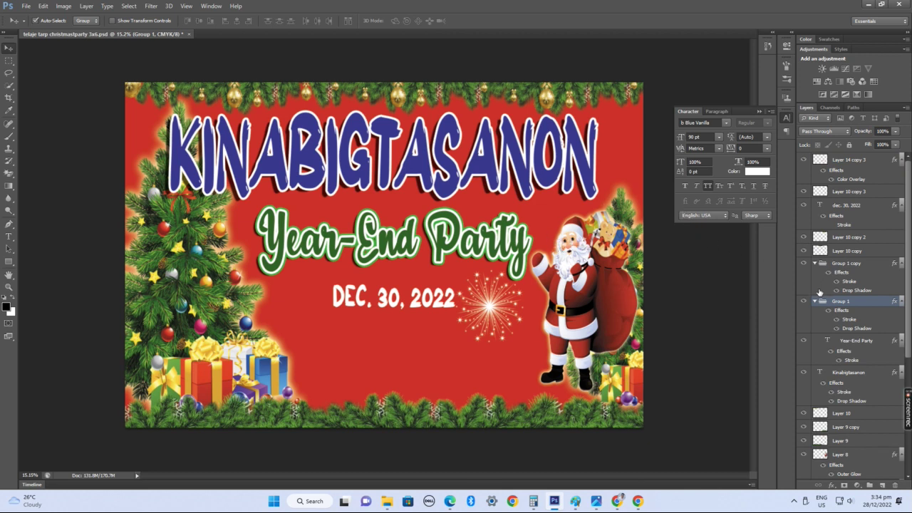
key("t")
left_click(862, 342)
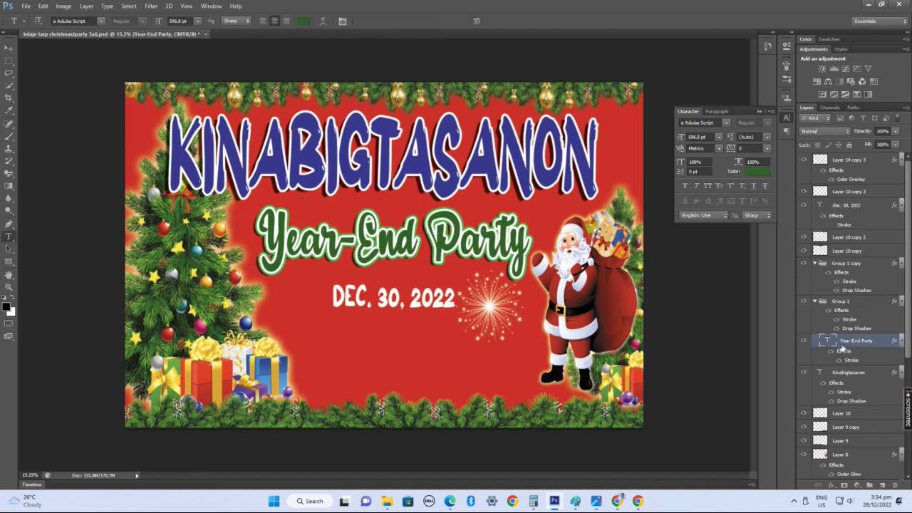
left_click(484, 239)
key("ctrl+a")
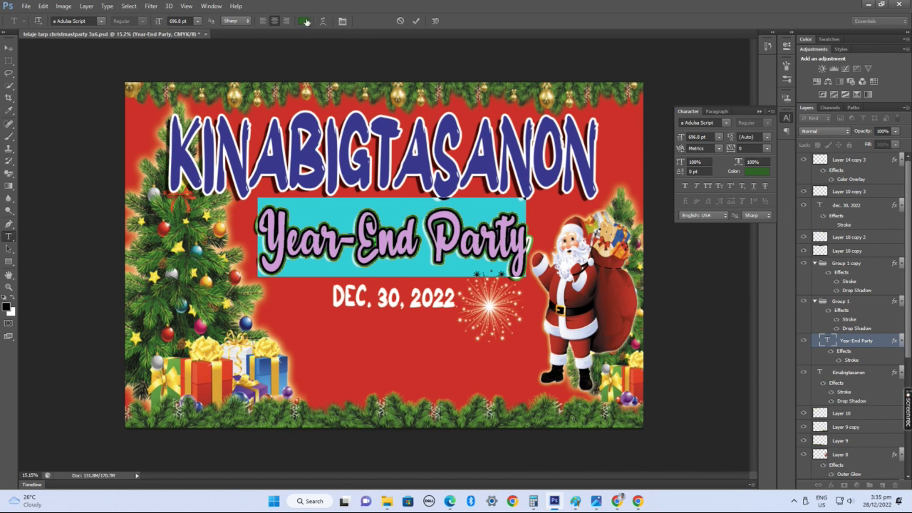
left_click(303, 22)
left_click(590, 199)
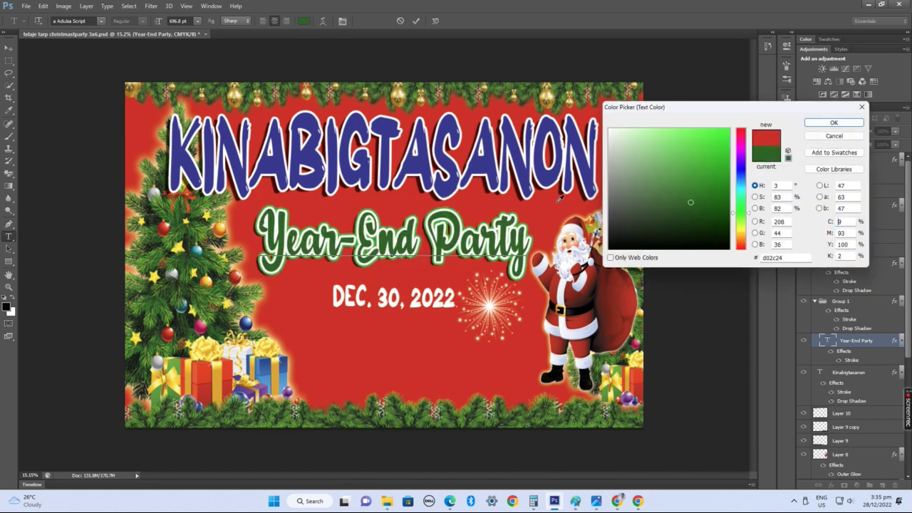
left_click_drag(725, 163, 738, 159)
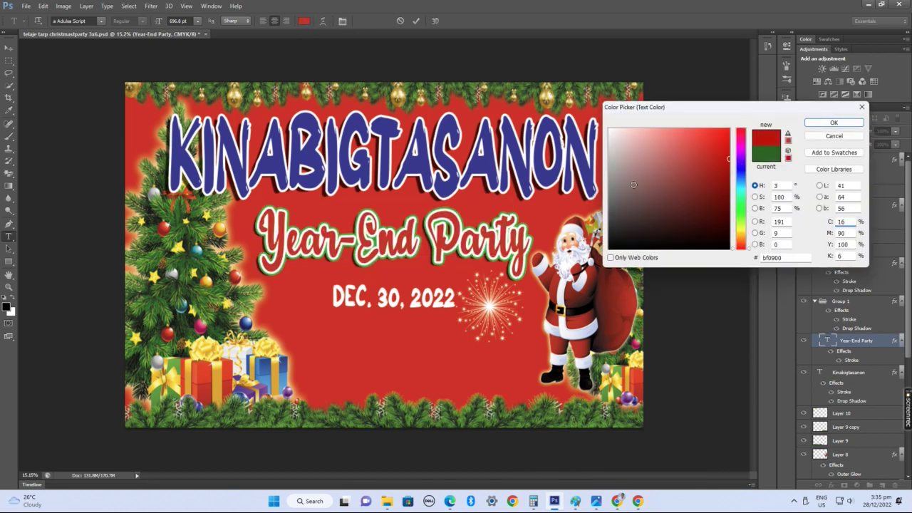
left_click(542, 219)
key("Return")
key("ctrl+Return")
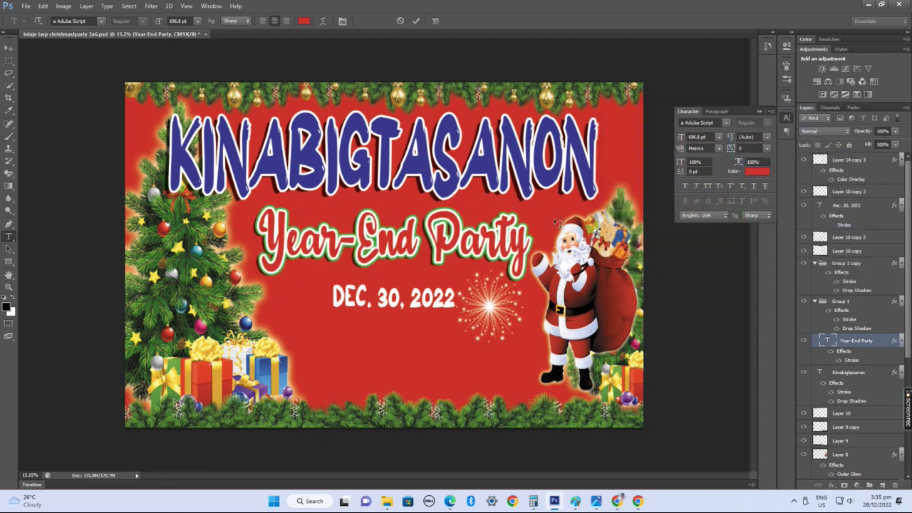
left_click(760, 112)
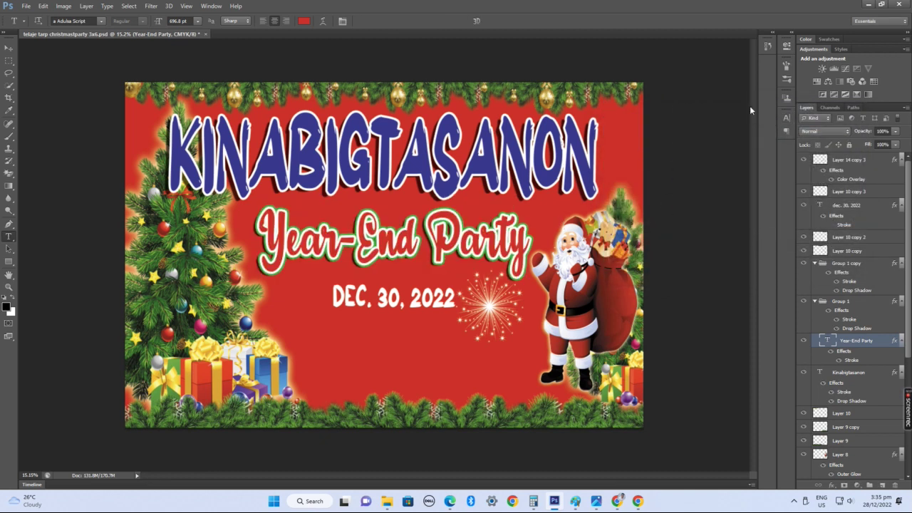
left_click(845, 322)
double_click(842, 319)
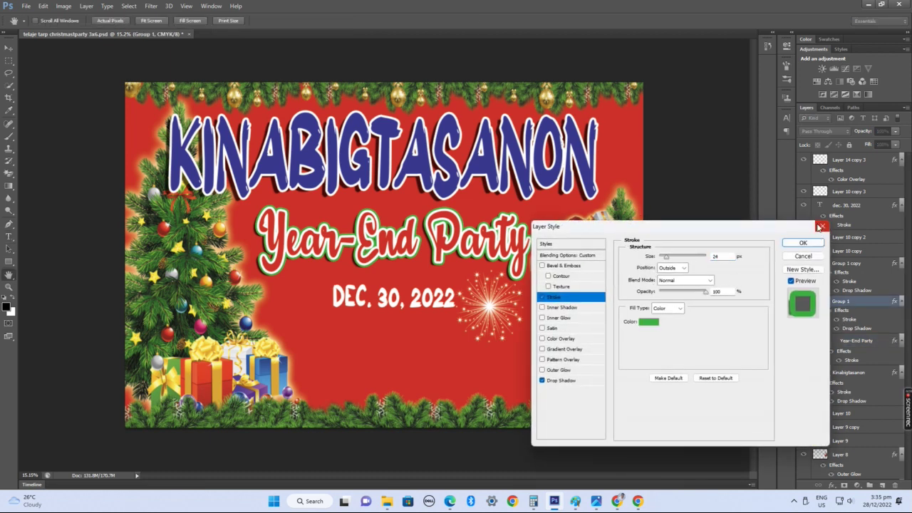
left_click(820, 227)
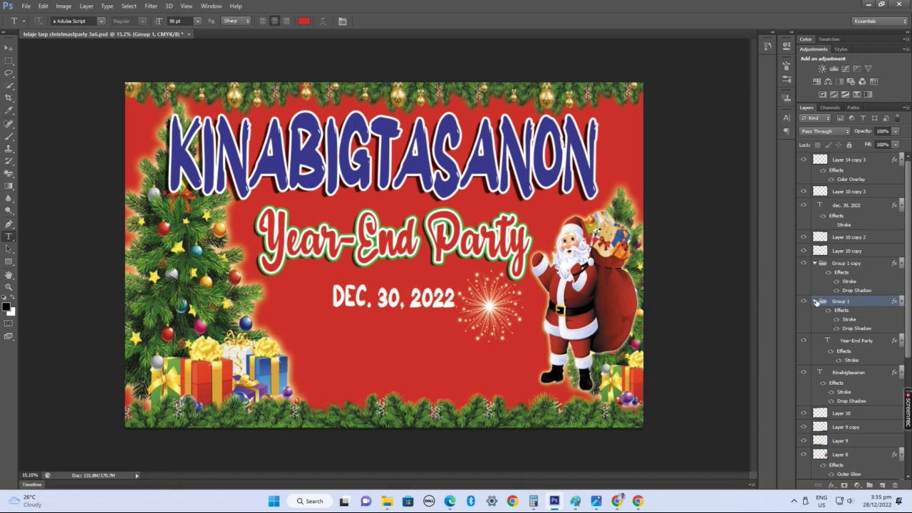
- Thicken the white outside stroke around the Year-End Party text slightly and check it on the whole layout
left_click(831, 342)
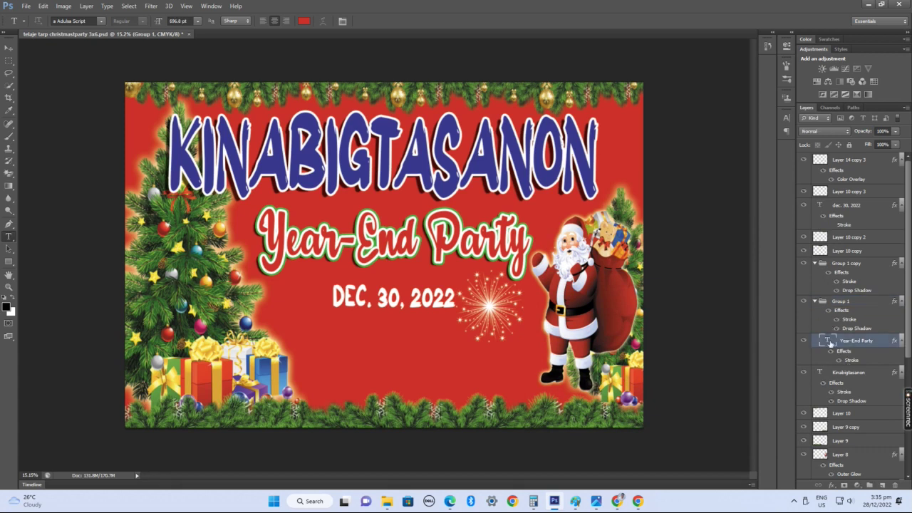
left_click_drag(669, 257, 674, 258)
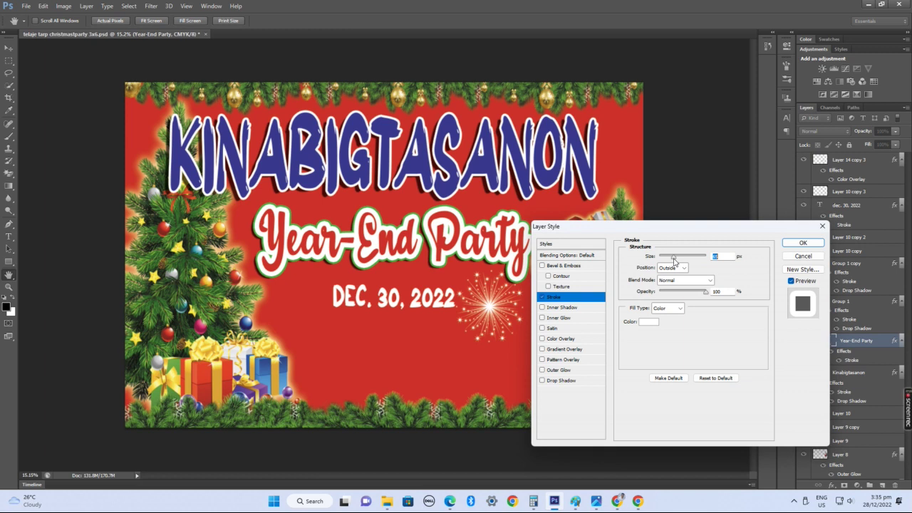
left_click_drag(674, 261, 671, 264)
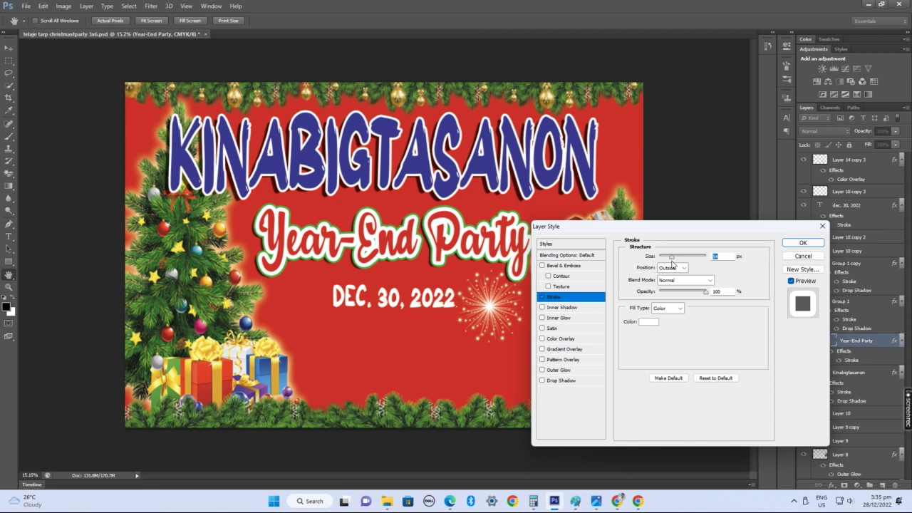
key("Return")
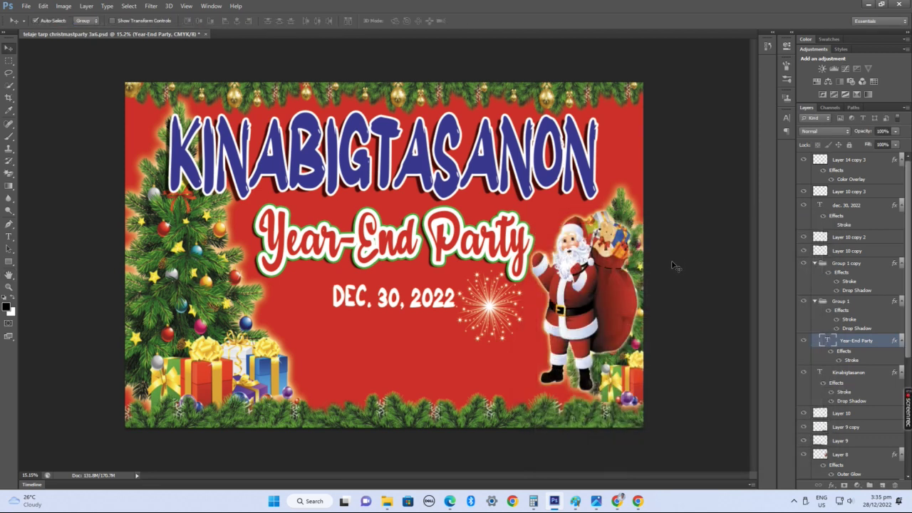
scroll(674, 265, "down", 2, "alt")
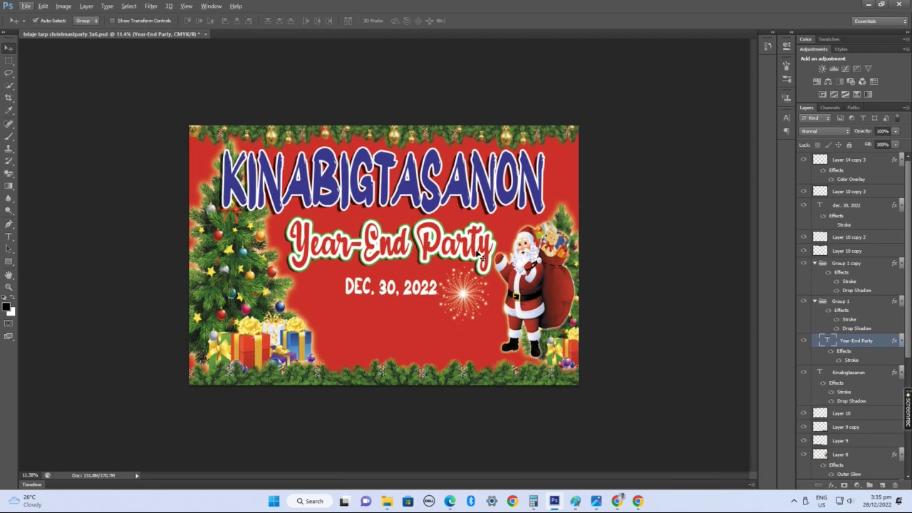
scroll(478, 254, "up", 1)
left_click(470, 246)
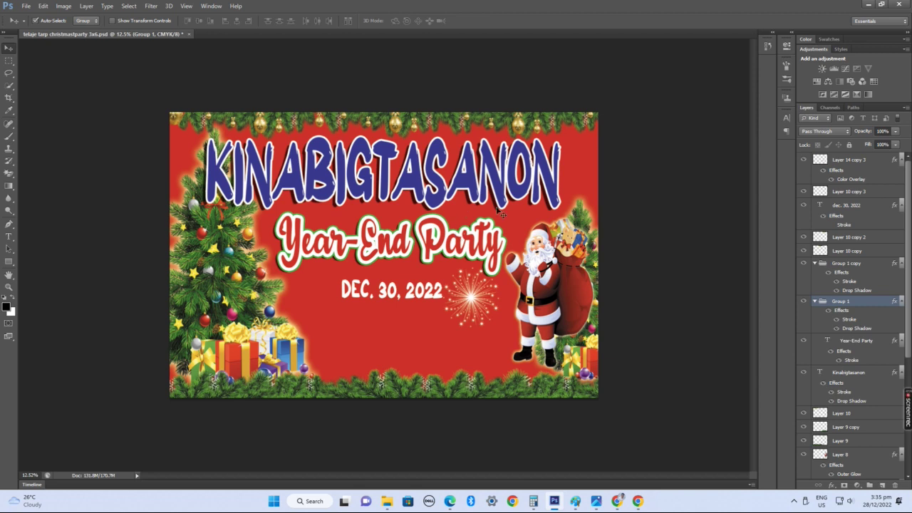
- Switch to the Edge browser and search Google for star png in a new tab
left_click(450, 501)
left_click(370, 7)
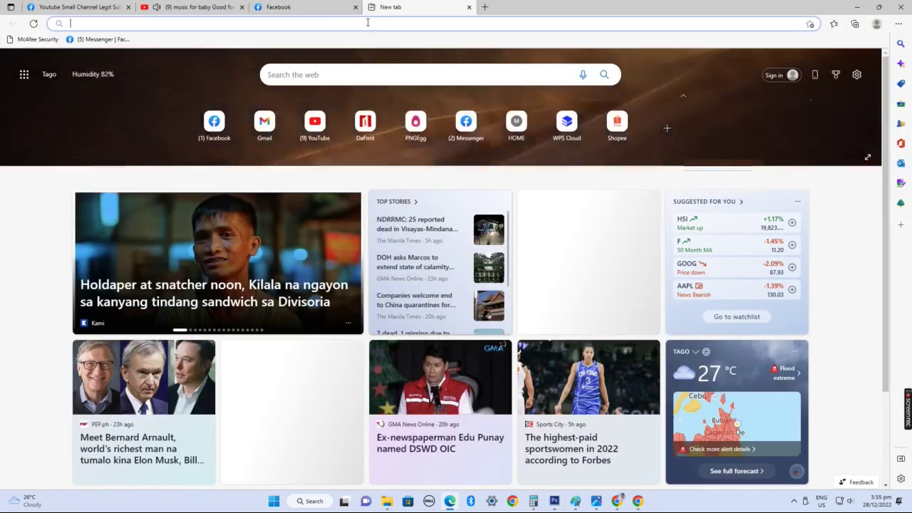
type("goo")
key("Return")
type("start")
key("BackSpace")
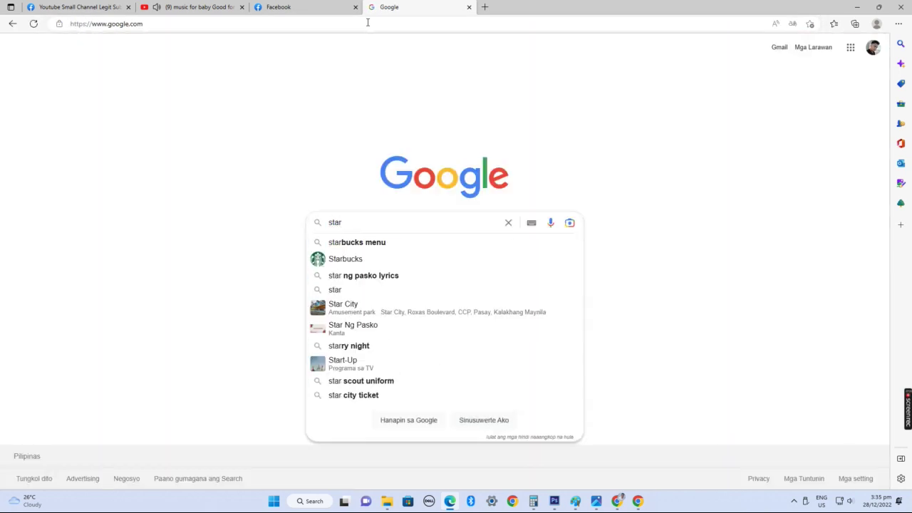
type("r")
key("BackSpace")
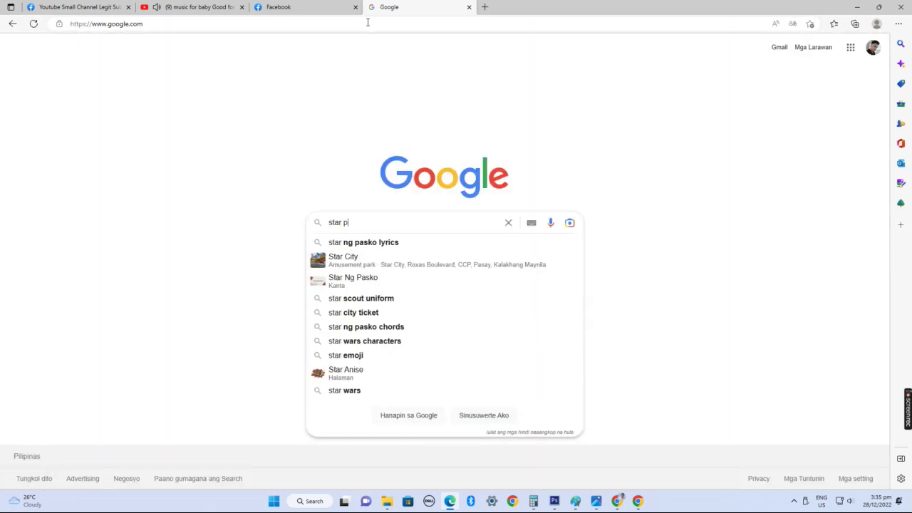
type("png")
key("Return")
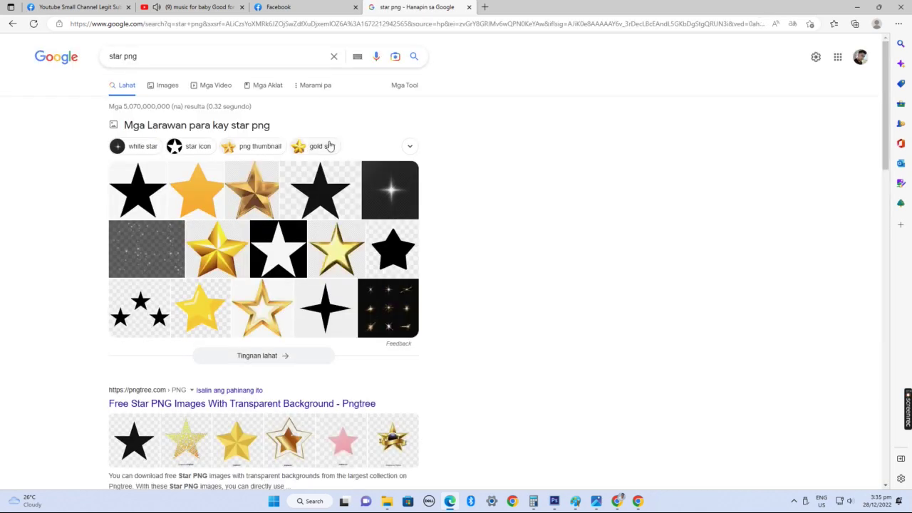
- Save the golden five-pointed star from PNGWing to the Desktop as a PNG image named star
left_click(243, 226)
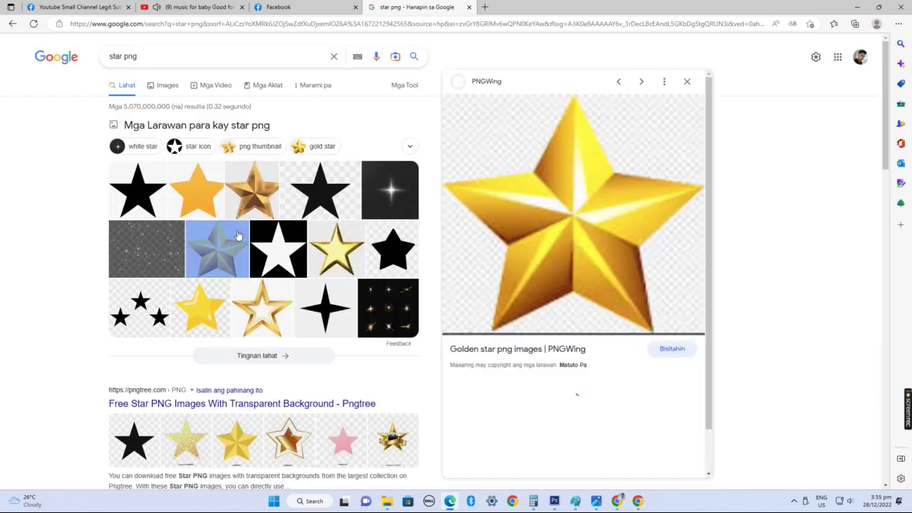
right_click(585, 212)
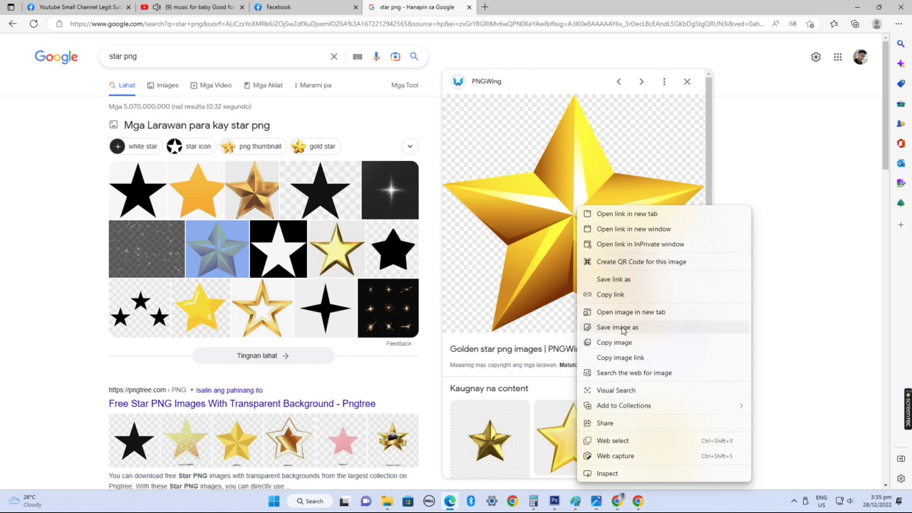
left_click(619, 327)
left_click(272, 207)
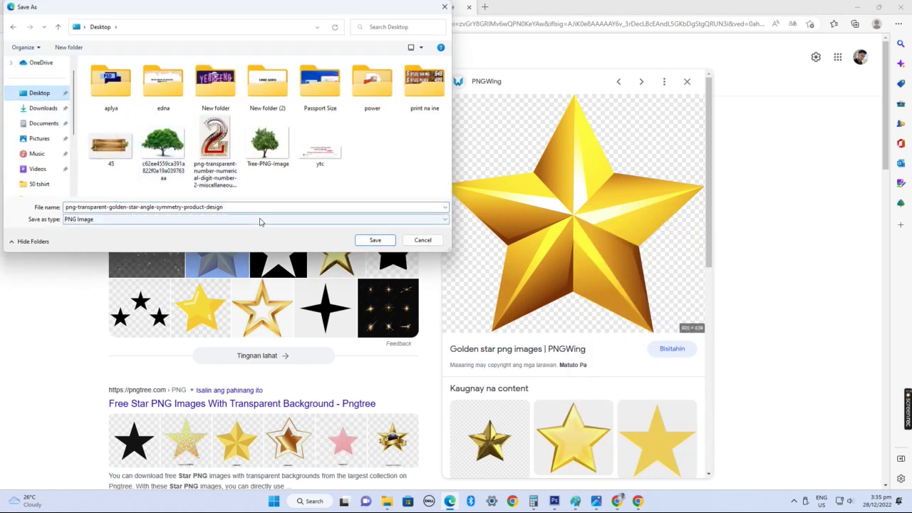
double_click(273, 207)
type("st")
key("Return")
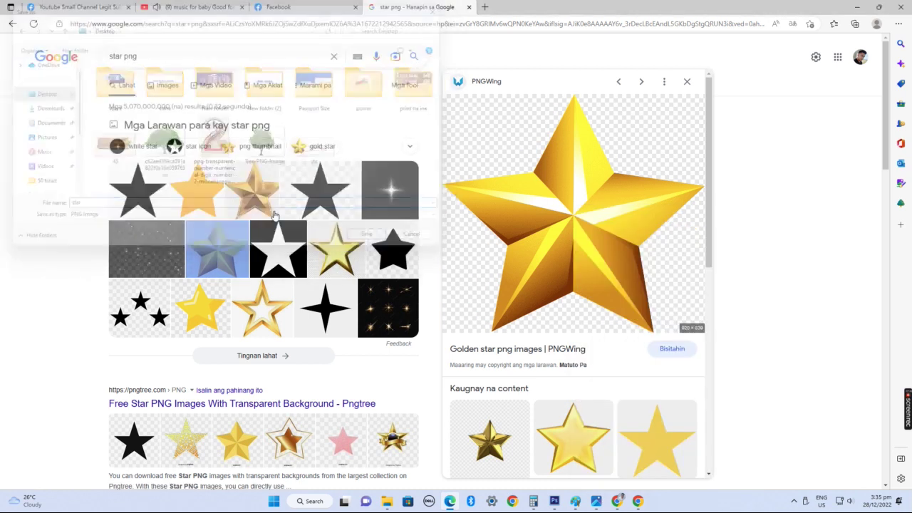
- Switch to Photoshop and open the star image from the Desktop
key("alt+Tab")
key("alt+Tab")
key("Tab")
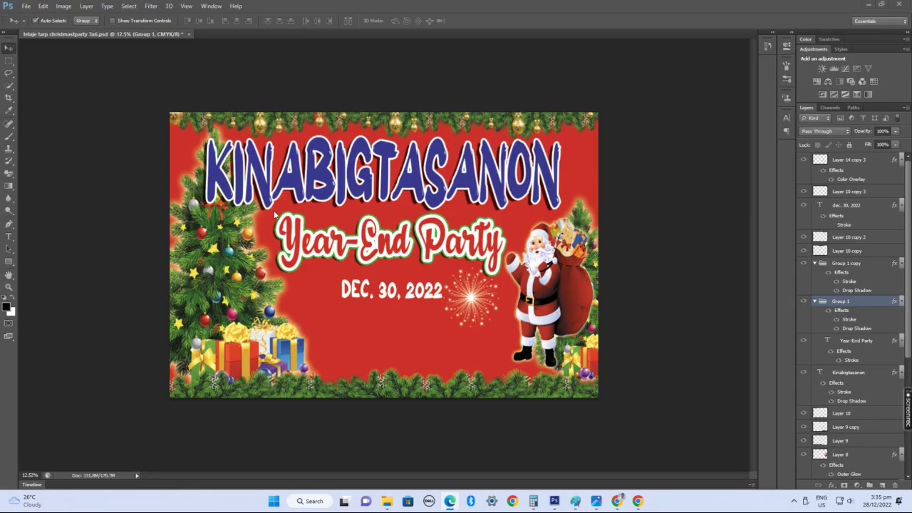
key("ctrl+o")
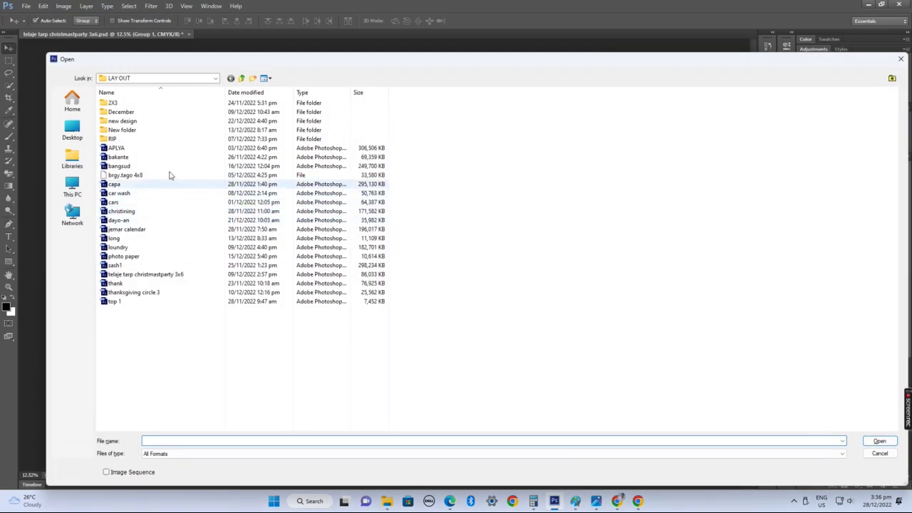
left_click(72, 128)
key("s")
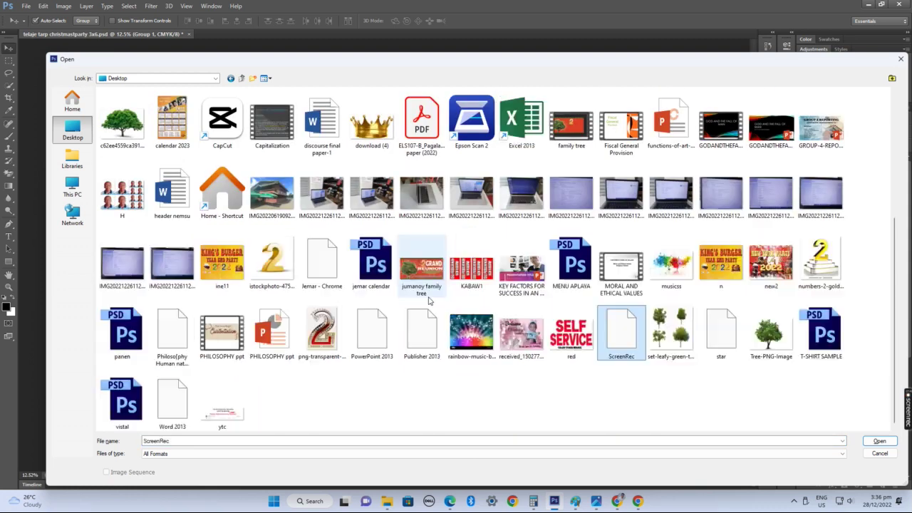
double_click(716, 330)
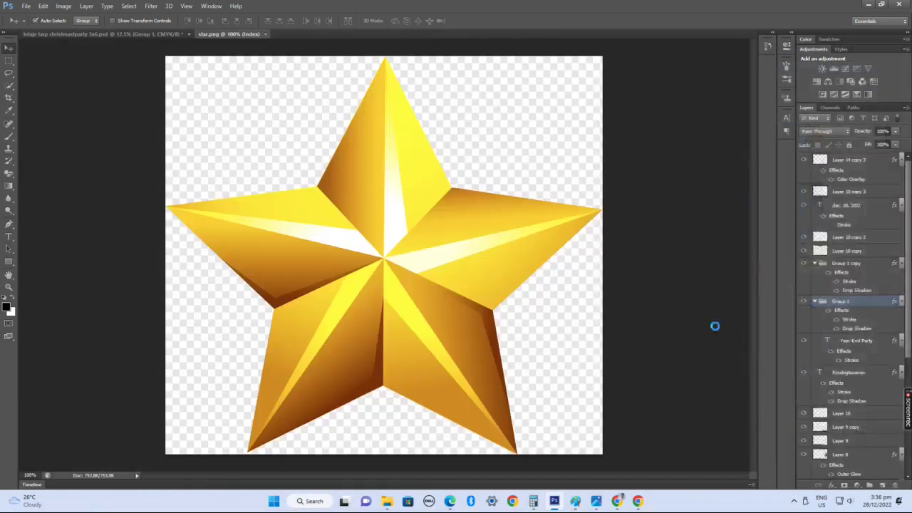
- Select the whole star image, cut it to the clipboard and close its document without saving
left_click_drag(248, 32, 342, 87)
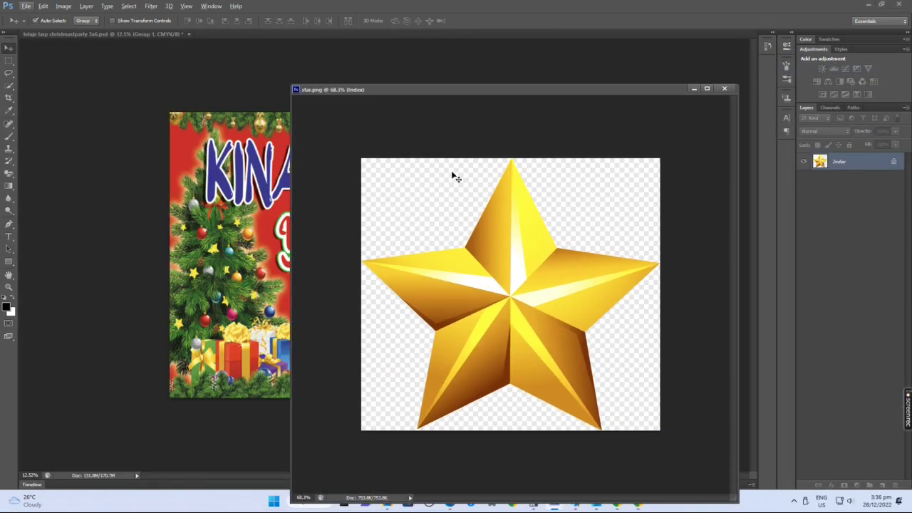
key("m")
left_click_drag(314, 125, 800, 469)
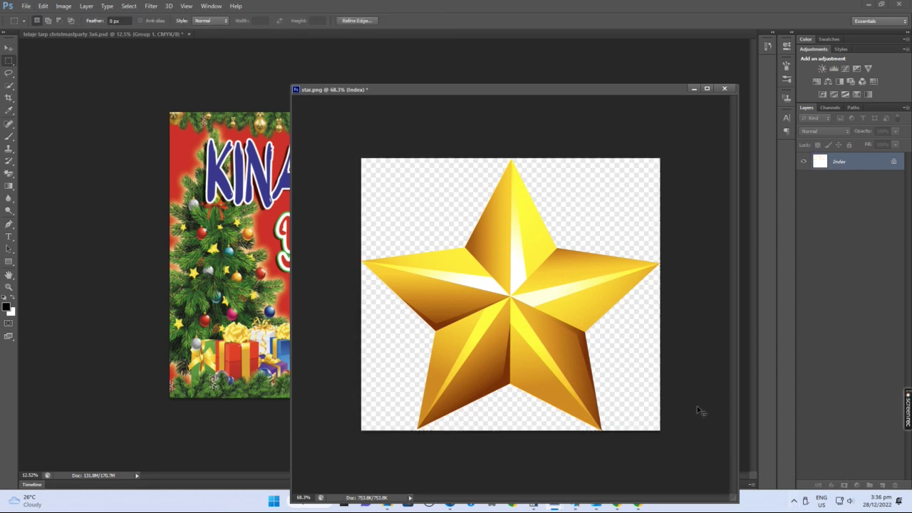
key("ctrl+x")
key("ctrl+w")
left_click(475, 189)
- Move the firework to the end of the Kinabigtasanon title and reorder its layer behind the text, just above Layer 8
key("v")
scroll(496, 322, "up", 2)
left_click_drag(490, 306, 596, 166)
left_click_drag(833, 169, 816, 455)
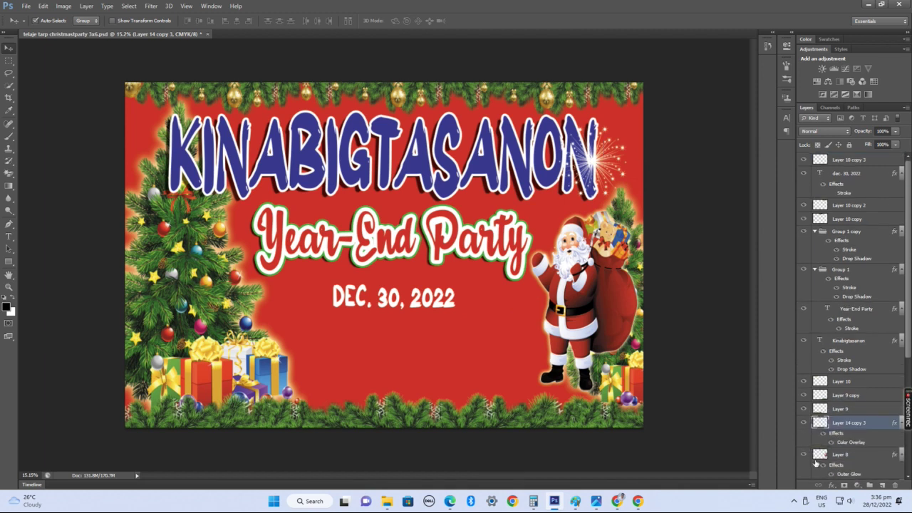
- Duplicate the firework four times and space the copies in a row along the bottom pine garland
left_click_drag(603, 158, 212, 132)
left_click(604, 156)
left_click(624, 148)
left_click(624, 151)
left_click_drag(622, 149, 284, 394)
scroll(480, 398, "up", 3)
left_click_drag(395, 385, 295, 389)
scroll(295, 389, "down", 2)
scroll(459, 418, "up", 2)
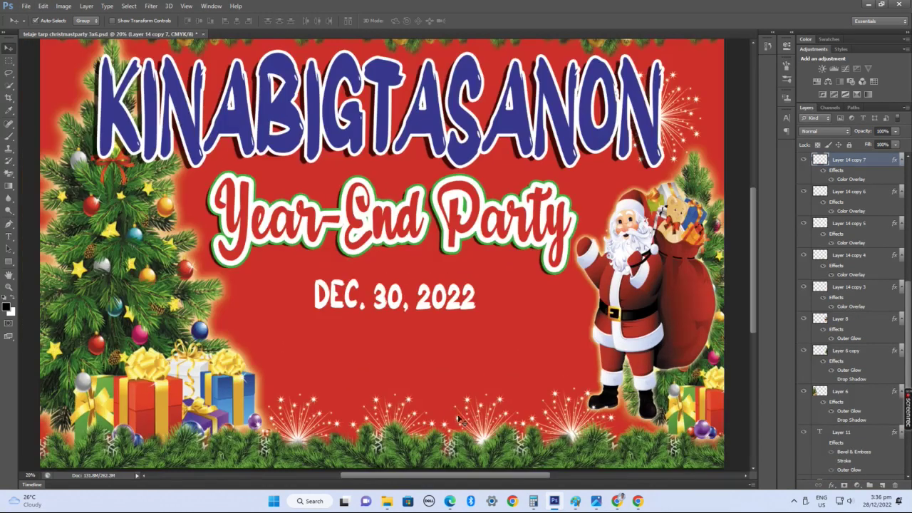
left_click(485, 430)
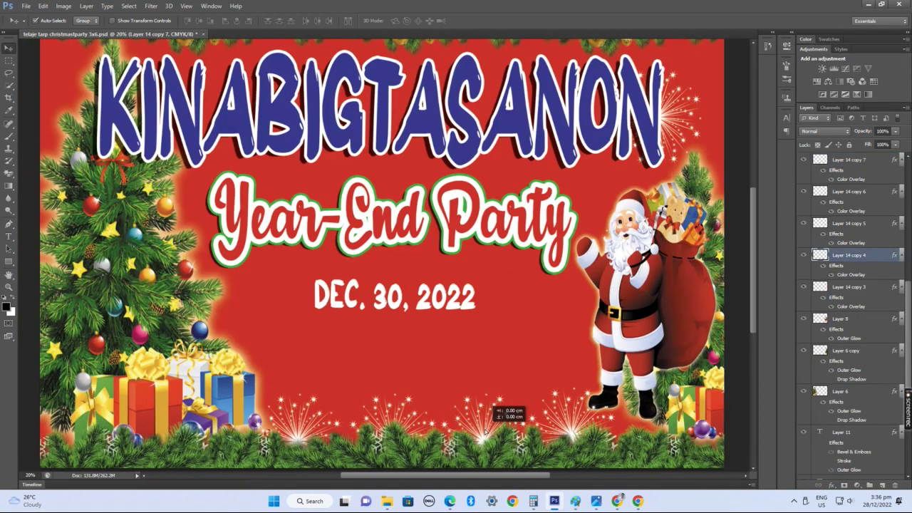
left_click(568, 432)
left_click(569, 432, "shift")
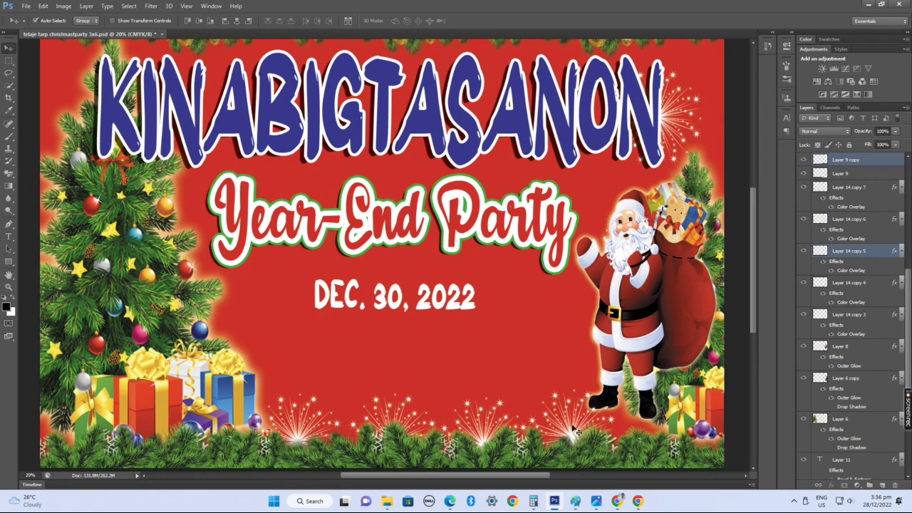
left_click(589, 422)
left_click(588, 394)
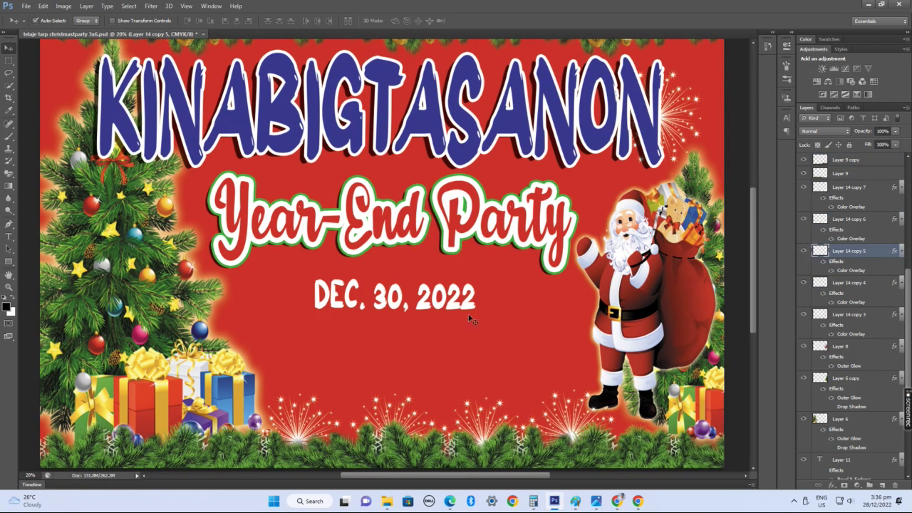
- Recolor the Dec. 30, 2022 text green
left_click(446, 299)
key("t")
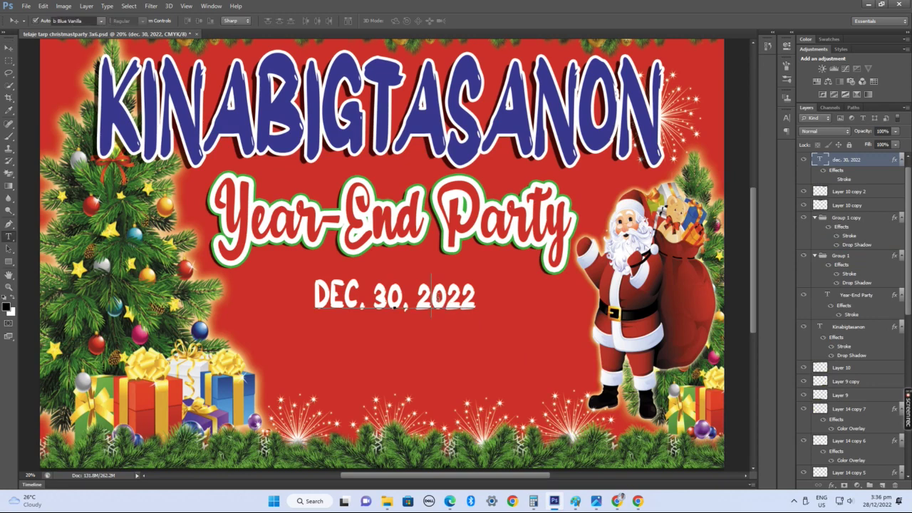
triple_click(440, 302)
left_click(304, 21)
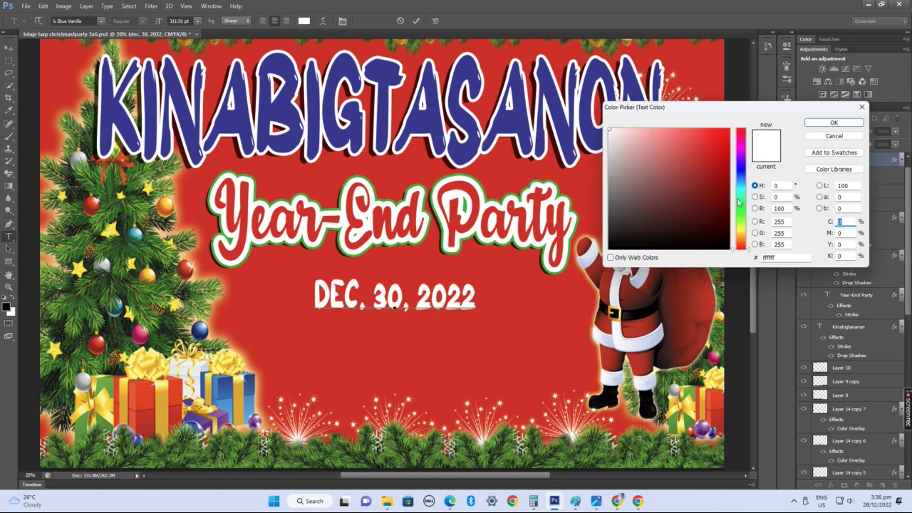
left_click(739, 201)
left_click(727, 181)
left_click(731, 189)
key("Return")
key("ctrl+Return")
key("v")
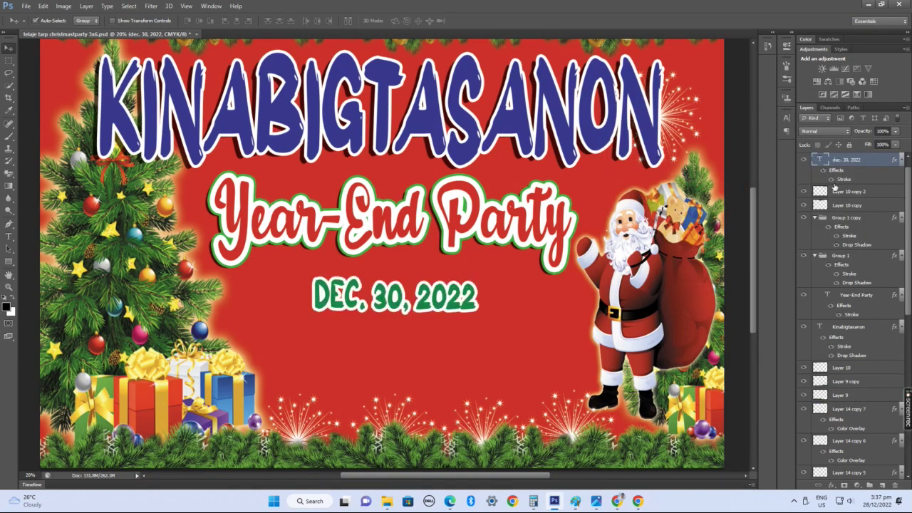
- Paste the golden star into the tarpaulin layout and erase the white background around it with the Magic Eraser
scroll(461, 298, "down", 3)
key("ctrl+v")
key("w")
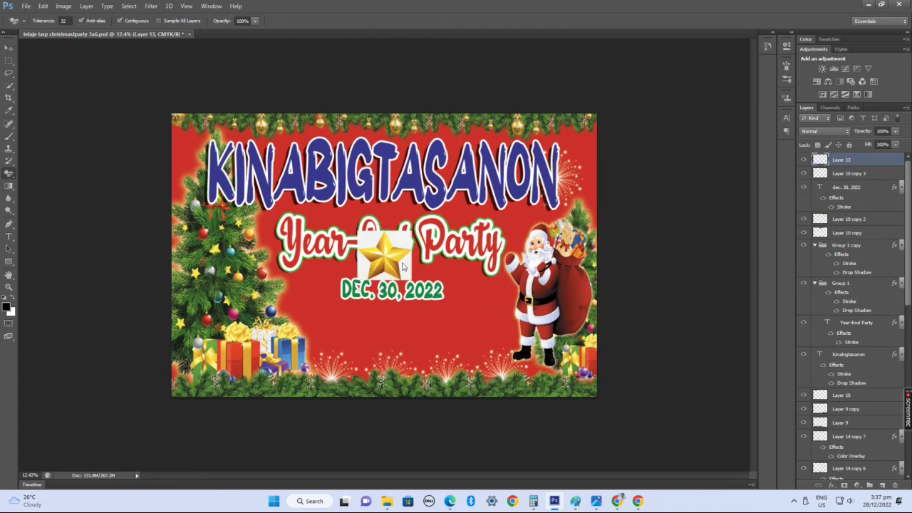
scroll(387, 252, "up", 2)
left_click(360, 222)
key("Delete")
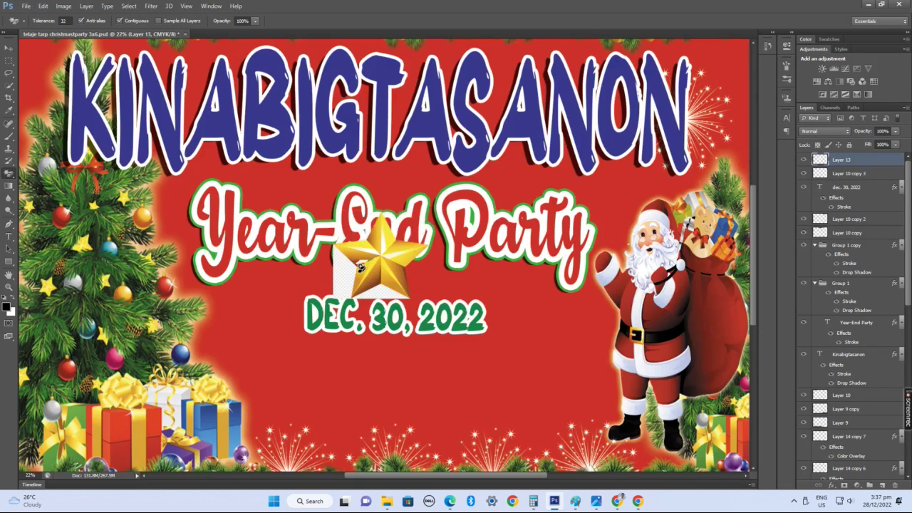
left_click(363, 283)
key("Delete")
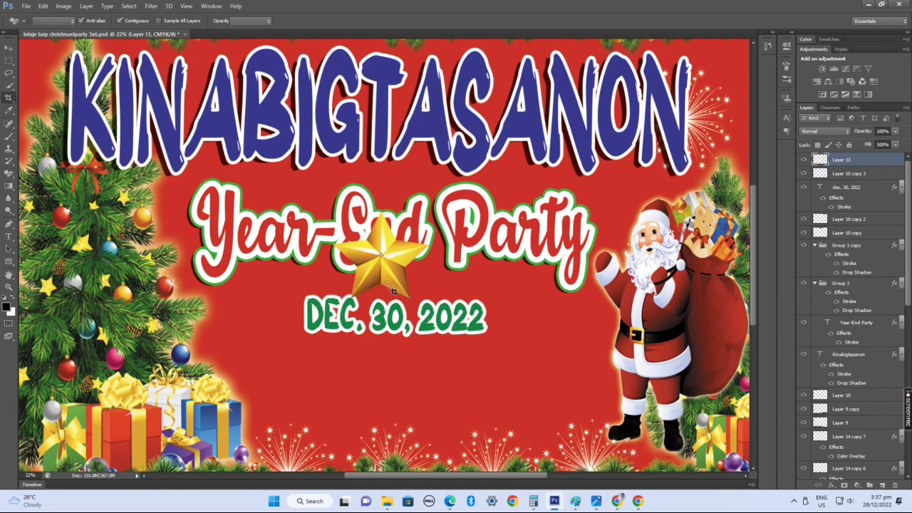
- Place the golden star between the date and Santa, and shift the date and Year-End Party text slightly lower
key("v")
left_click_drag(396, 284, 558, 368)
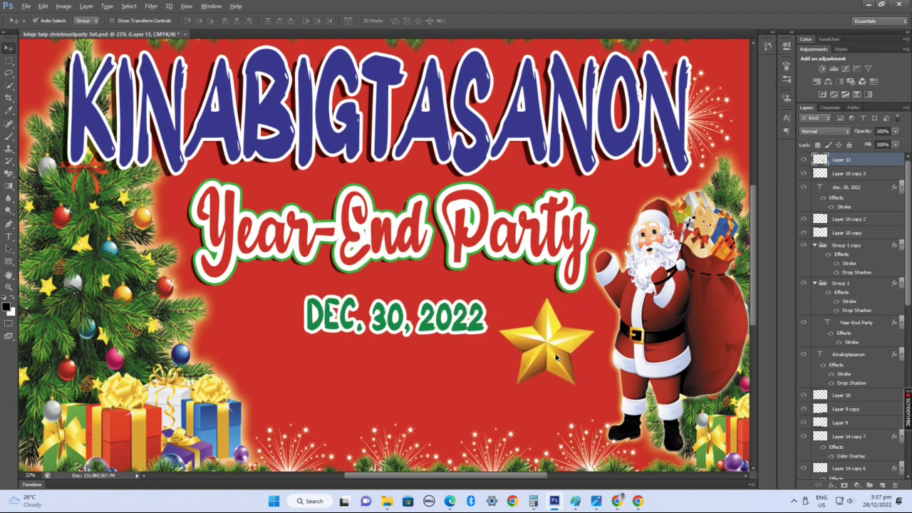
scroll(559, 362, "down", 5, "alt")
scroll(499, 332, "up", 2, "alt")
scroll(499, 329, "down", 3, "alt")
left_click_drag(419, 296, 430, 322)
scroll(501, 314, "up", 1)
left_click_drag(432, 251, 433, 260)
- Add two small copies of the golden star, one at the upper left and one at the upper right of the big star
left_click(503, 317)
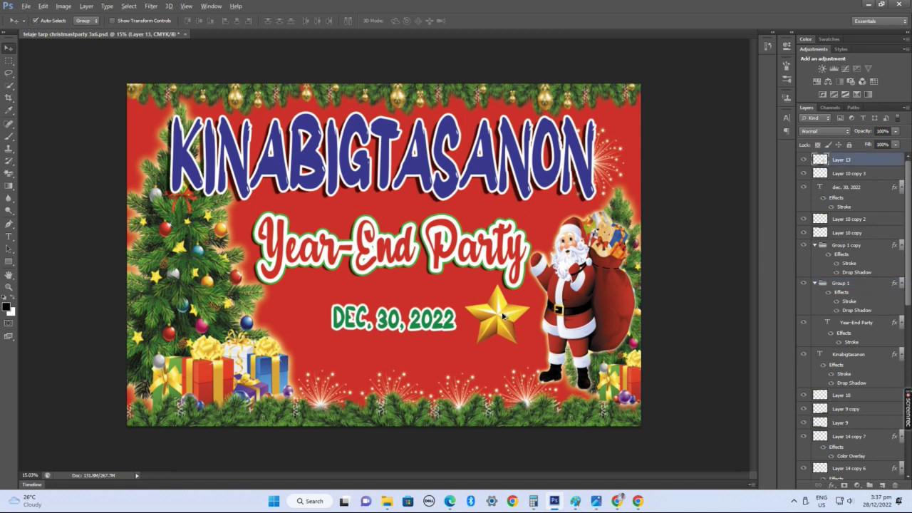
left_click_drag(503, 317, 474, 296)
key("ctrl+t")
left_click_drag(500, 265, 477, 275)
key("Return")
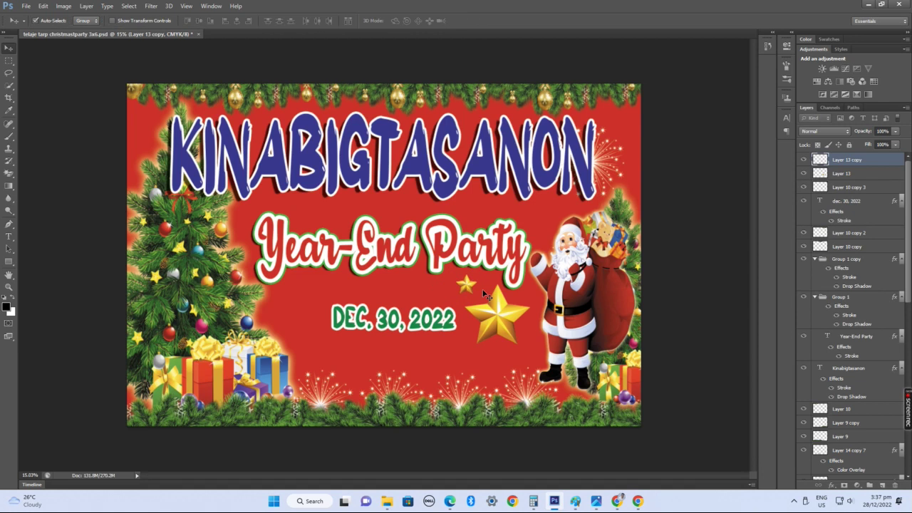
scroll(486, 287, "up", 1)
left_click_drag(479, 292, 543, 302)
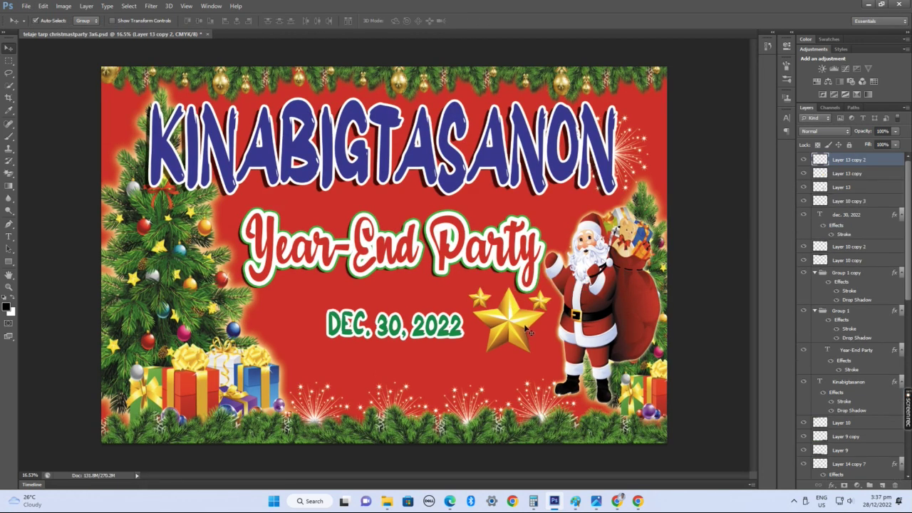
scroll(522, 332, "down", 5, "alt")
key("ctrl+0")
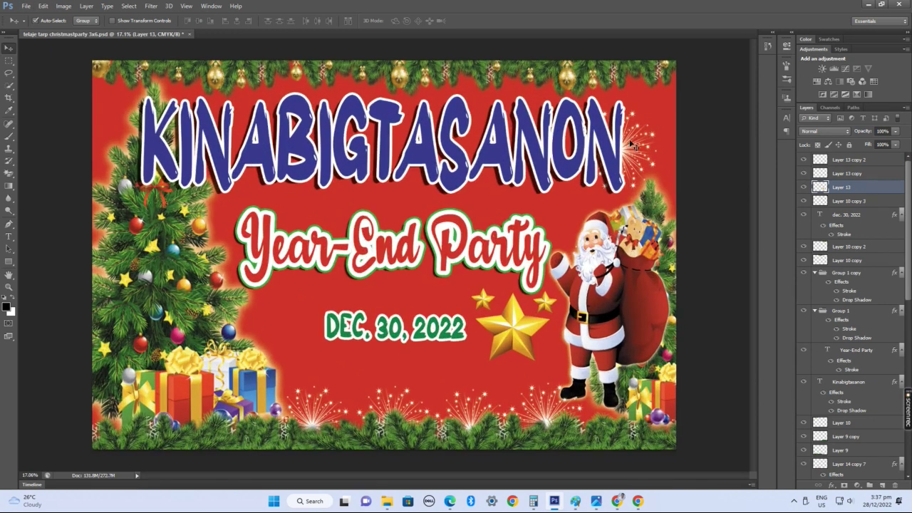
- Move the firework from the end of the Kinabigtasanon title to behind the golden stars
left_click(650, 130)
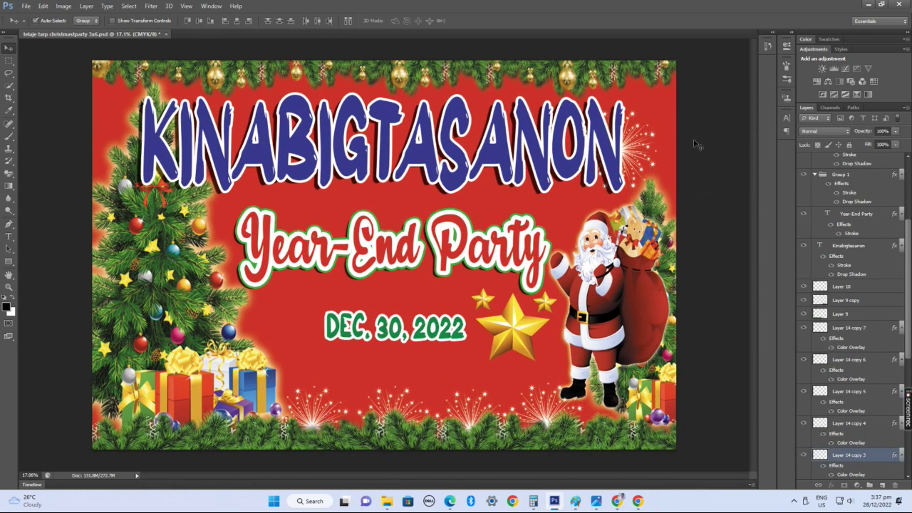
left_click_drag(652, 137, 550, 305)
left_click(720, 254)
scroll(499, 379, "down", 4)
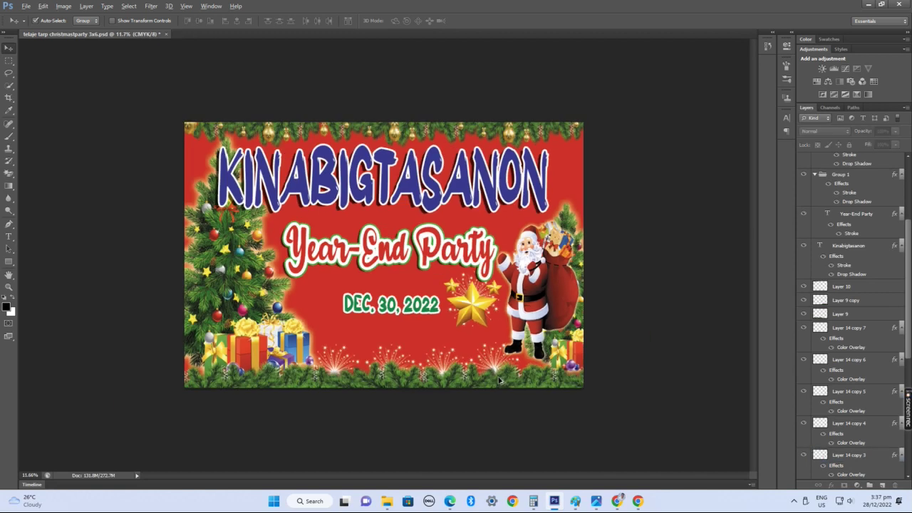
left_click(461, 269)
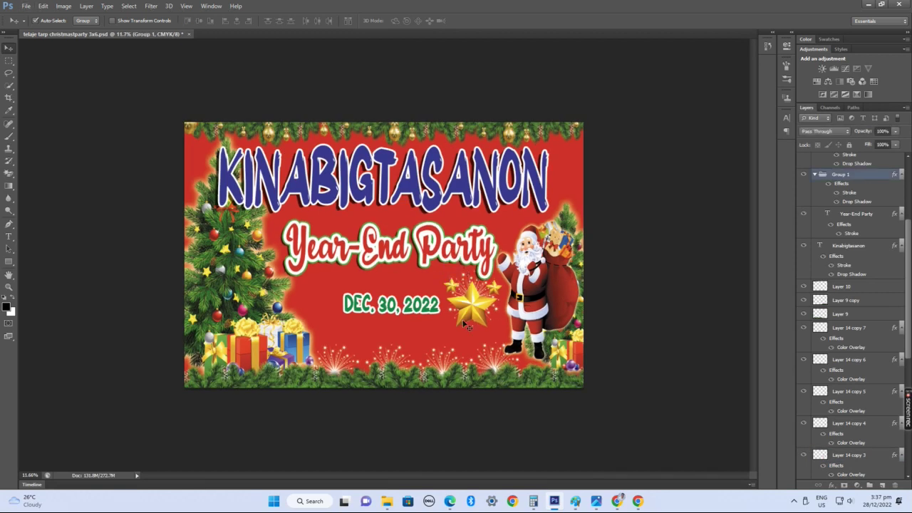
scroll(463, 324, "up", 1)
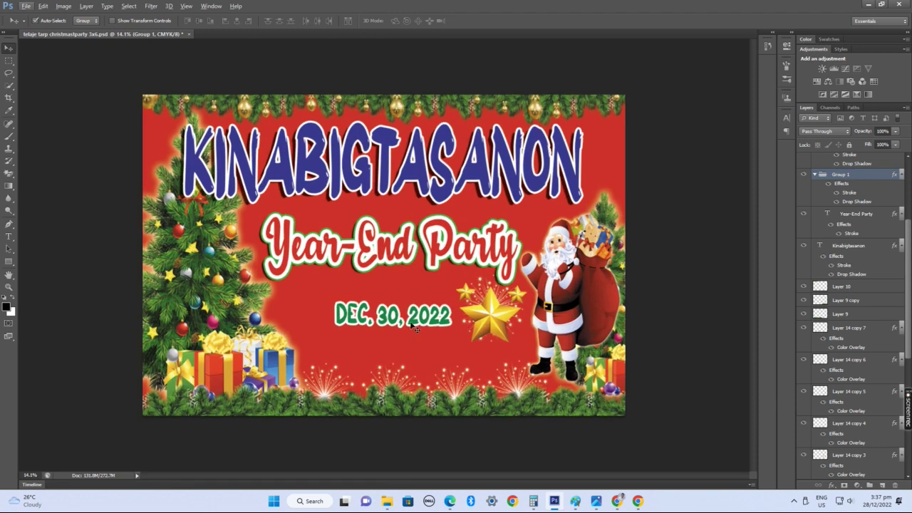
left_click(413, 325)
scroll(413, 326, "up", 1)
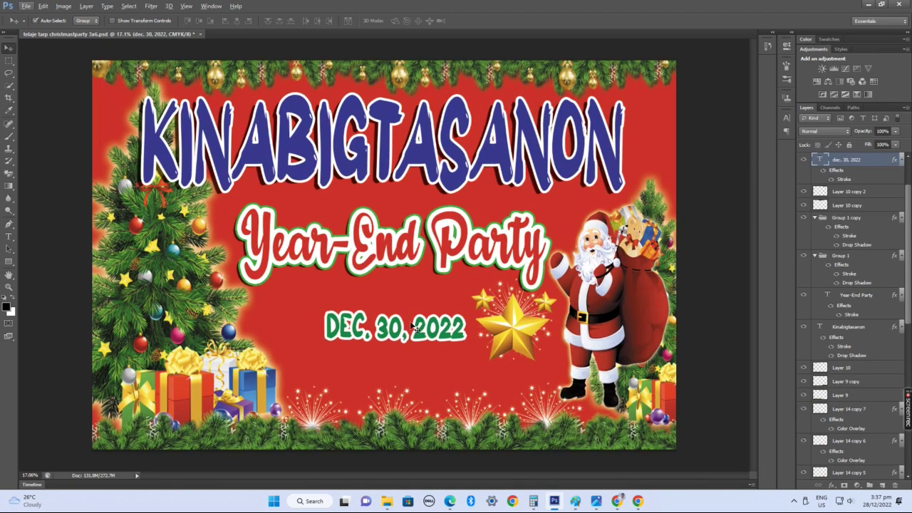
- Switch to the Edge browser and search Google for series circuit png in the star search tab
key("alt+Tab")
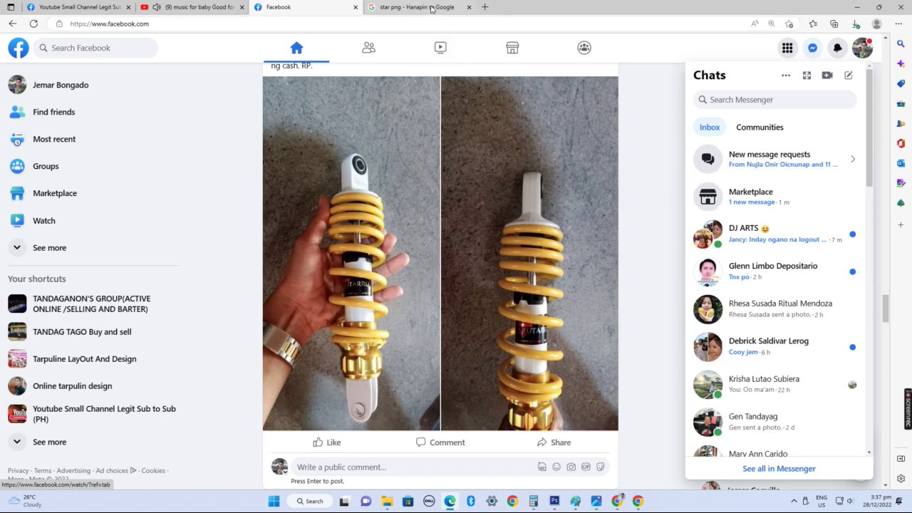
left_click(430, 9)
left_click(292, 57)
key("ctrl+a")
type("s")
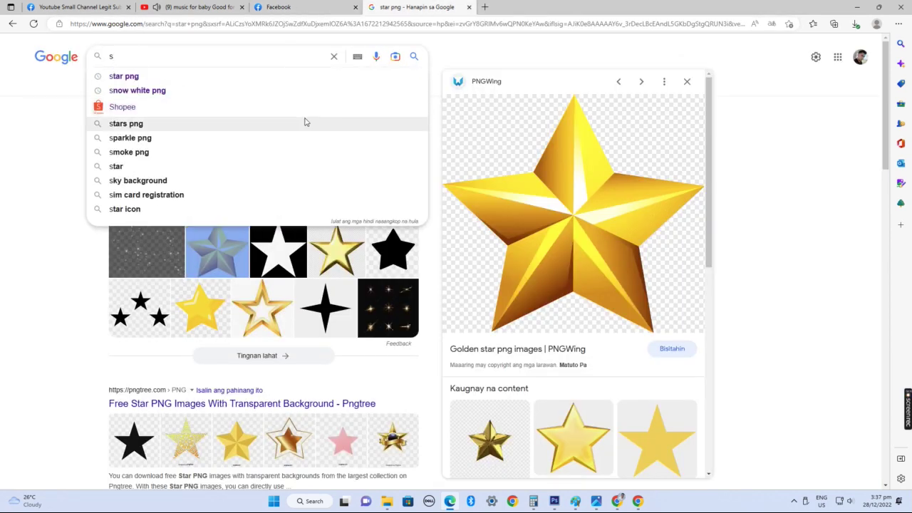
type("eries")
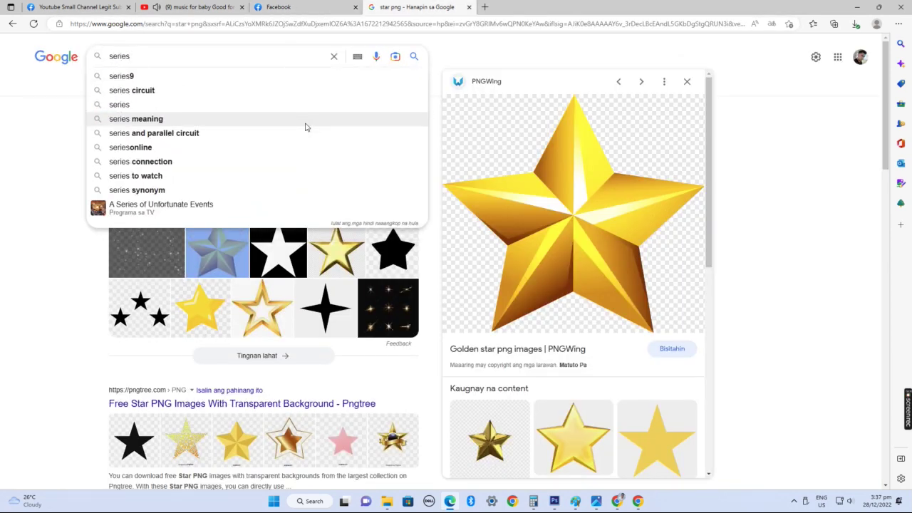
key("Down")
key("Down")
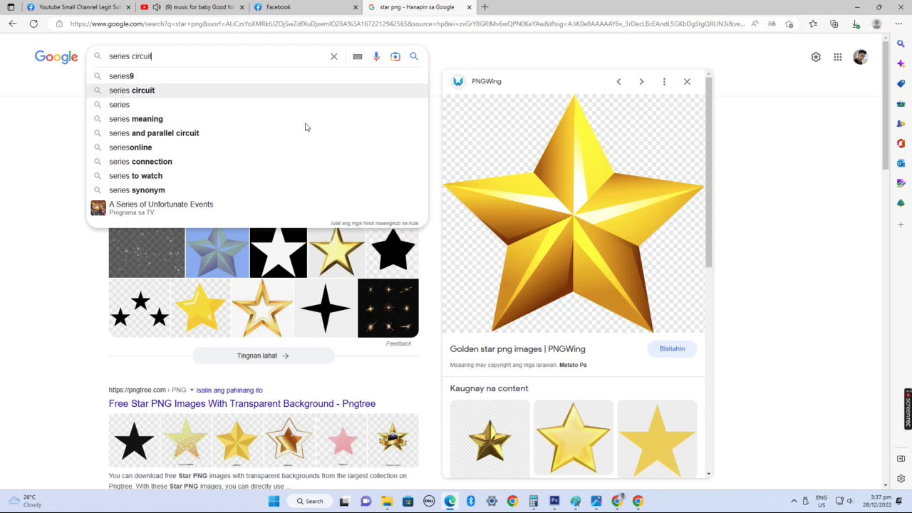
type("png")
key("Return")
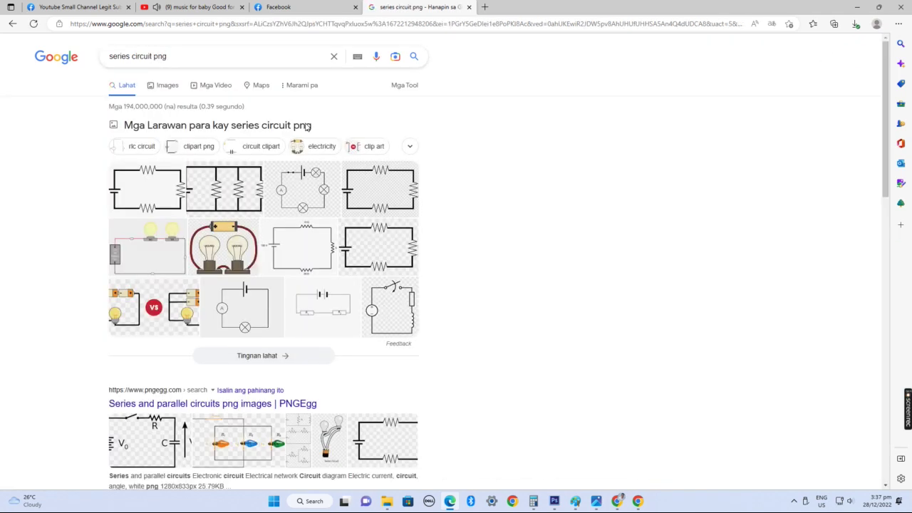
- Change the Google search to series png
left_click(185, 56)
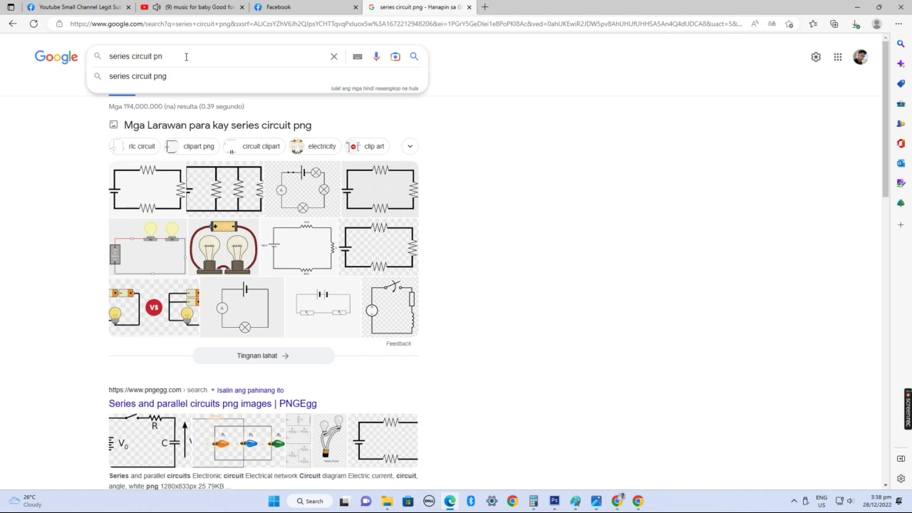
key("BackSpace")
key("BackSpace")
key("BackSpace")
key("BackSpace")
key("BackSpace")
key("BackSpace")
key("BackSpace")
key("BackSpace")
key("BackSpace")
key("BackSpace")
key("BackSpace")
type("png")
key("Return")
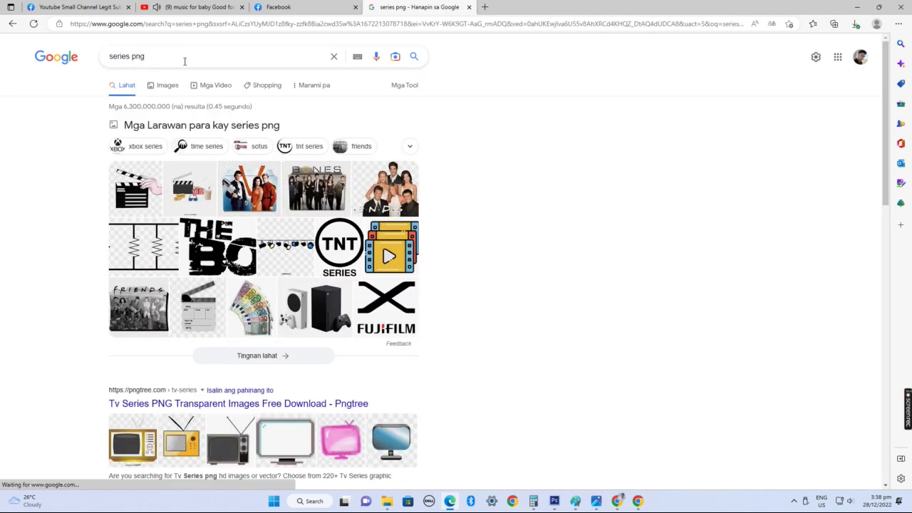
- Change the Google search to series light png and show the image results
left_click(176, 54)
key("BackSpace")
key("BackSpace")
key("BackSpace")
key("BackSpace")
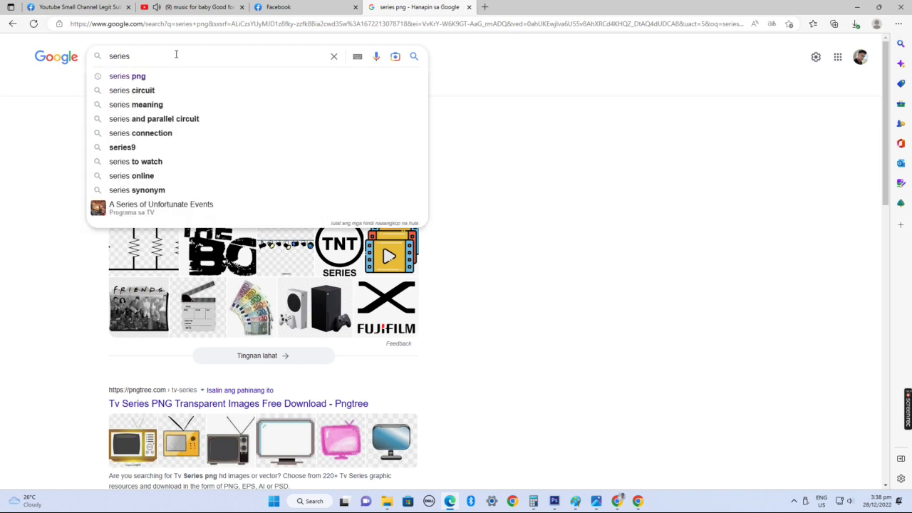
type("light png")
key("Return")
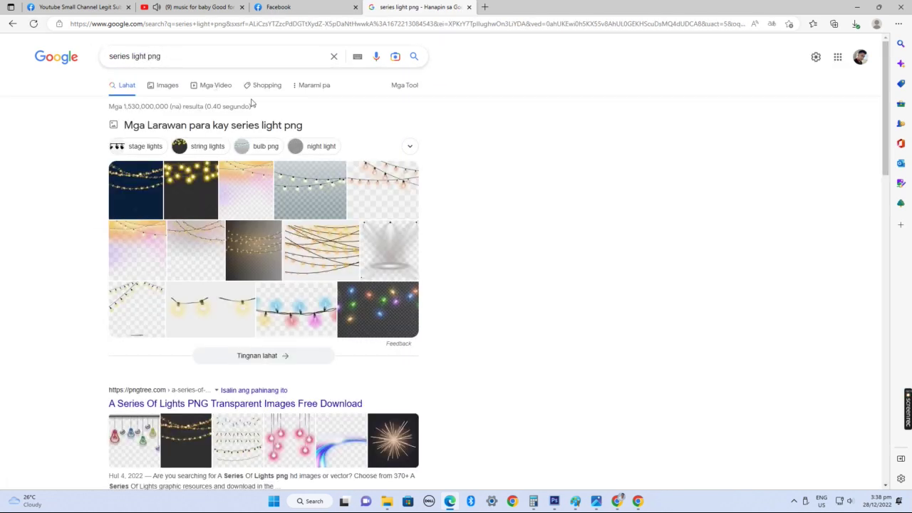
left_click(175, 83)
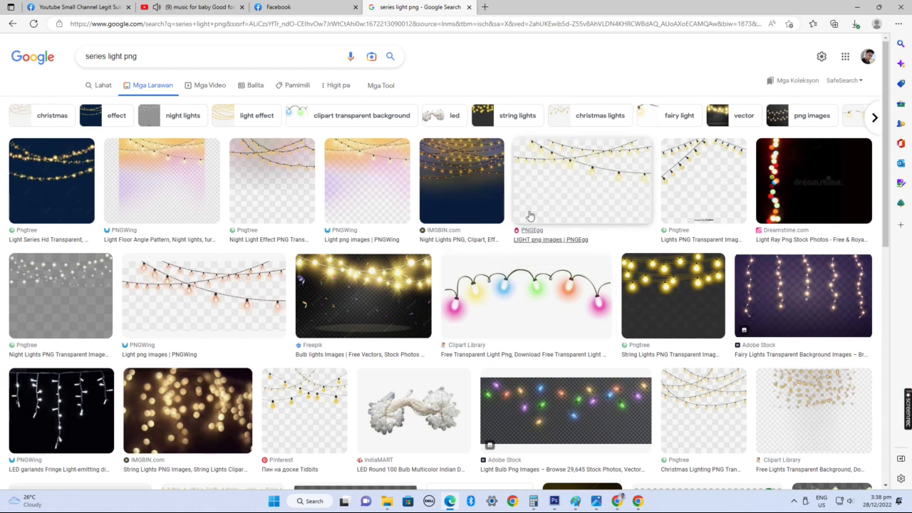
- Save the PNGEgg yellow string lights picture from the image results to the computer
left_click(558, 167)
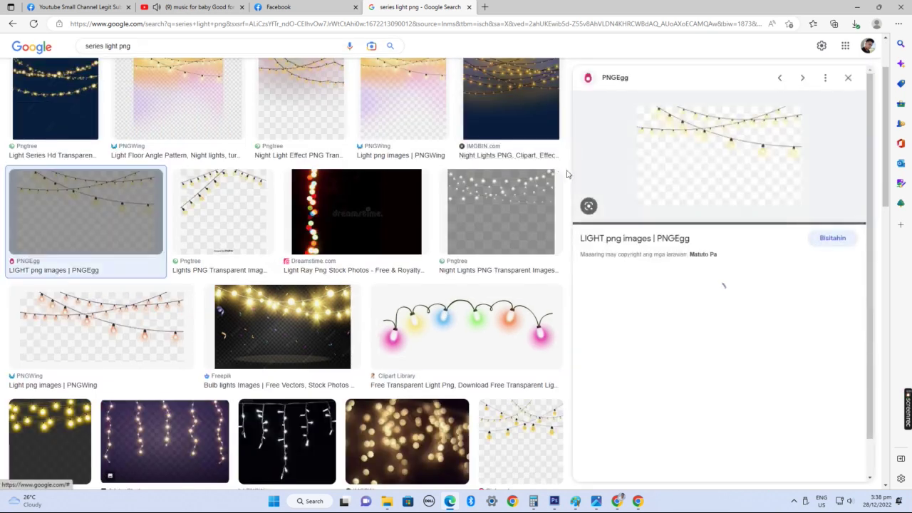
right_click(702, 134)
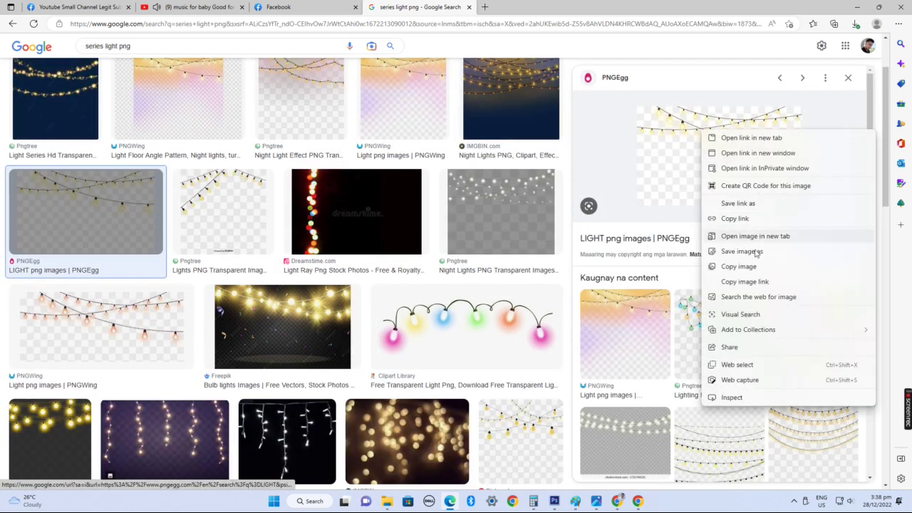
left_click(757, 251)
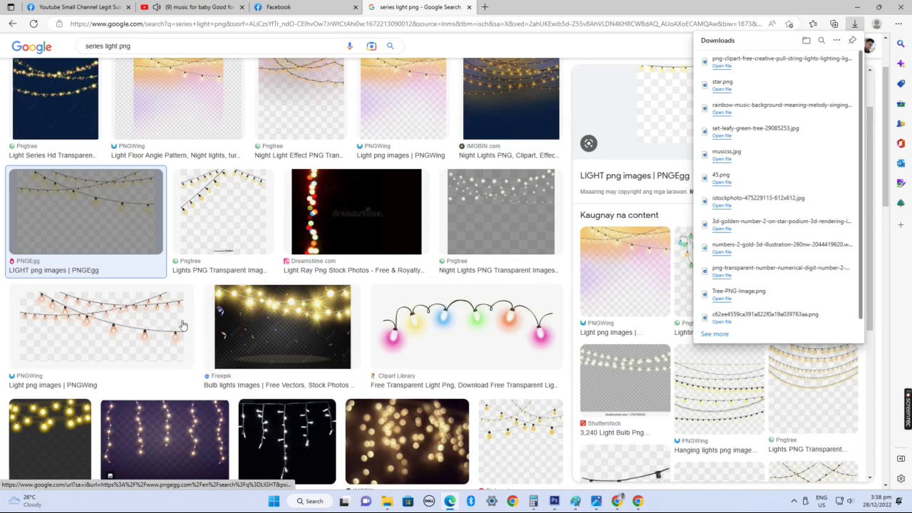
- Switch to Photoshop and open the downloaded string lights PNG as its own document
key("alt+Tab")
key("alt+Tab")
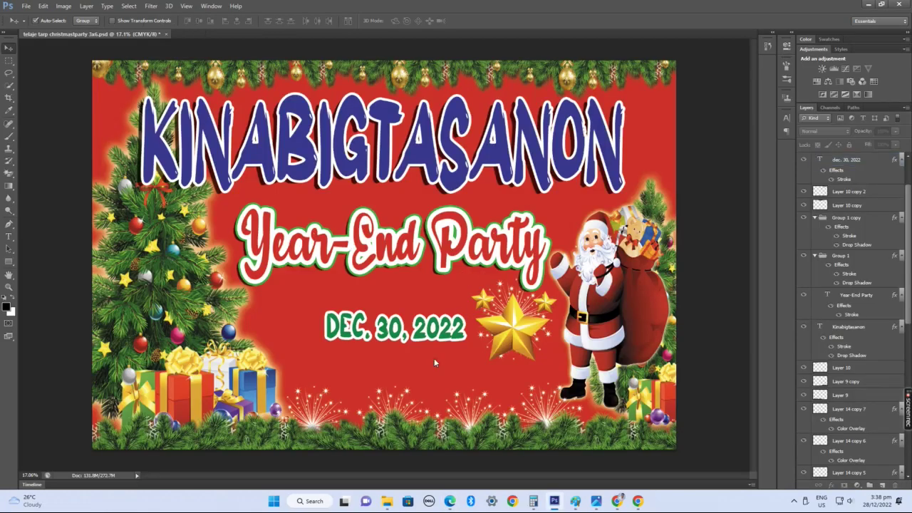
key("ctrl+o")
scroll(647, 399, "down", 3)
double_click(823, 307)
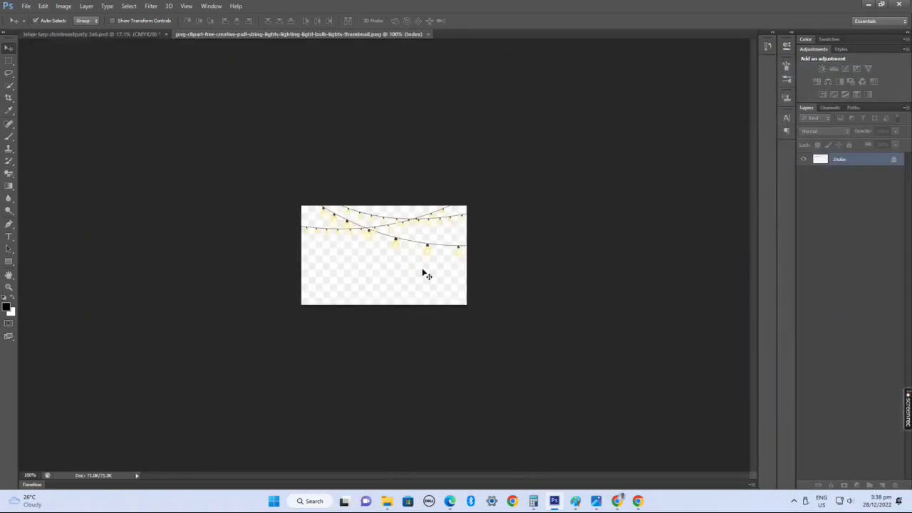
- Try to erase the checkered background of the string lights image with the Magic Eraser
scroll(436, 274, "up", 4)
key("e")
left_click(407, 268)
left_click(470, 191)
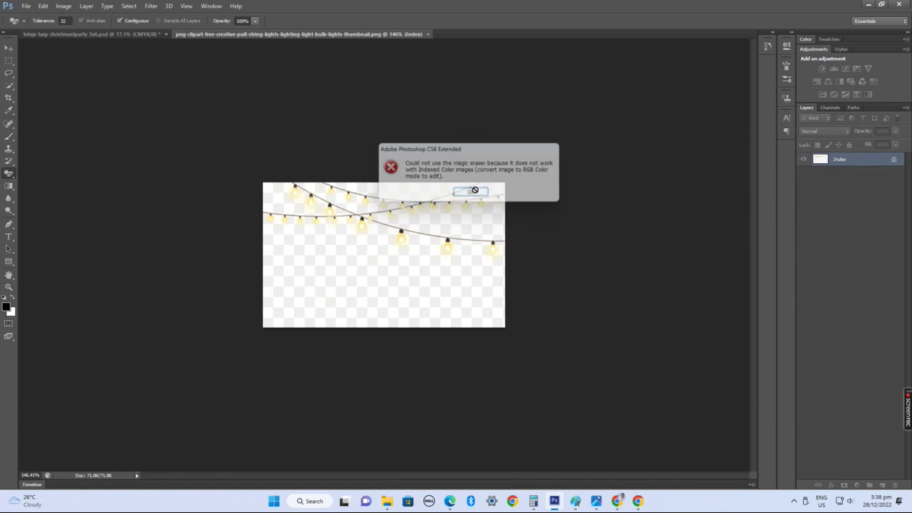
left_click(470, 192)
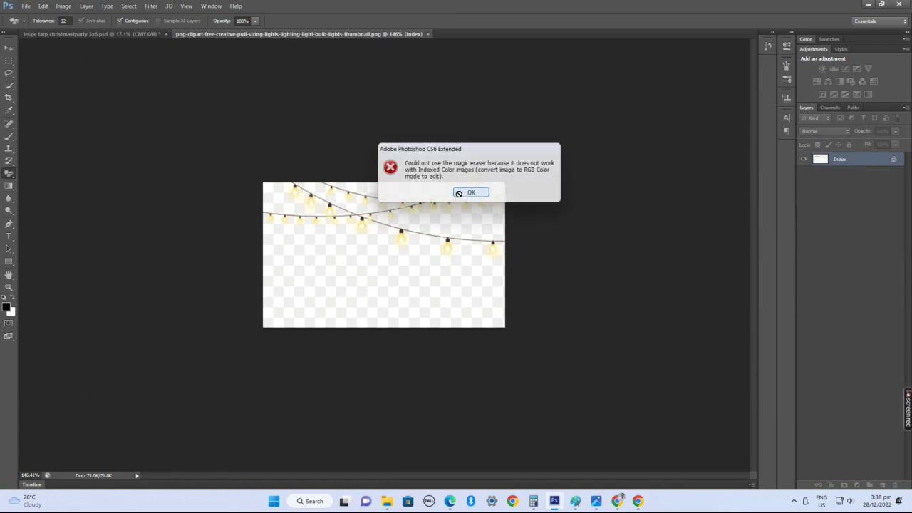
- Marquee-select the whole string lights image, deselect it, and retry the Magic Eraser on its checkered background
key("v")
key("m")
left_click_drag(262, 165, 696, 465)
scroll(455, 268, "up", 2)
scroll(455, 267, "up", 1)
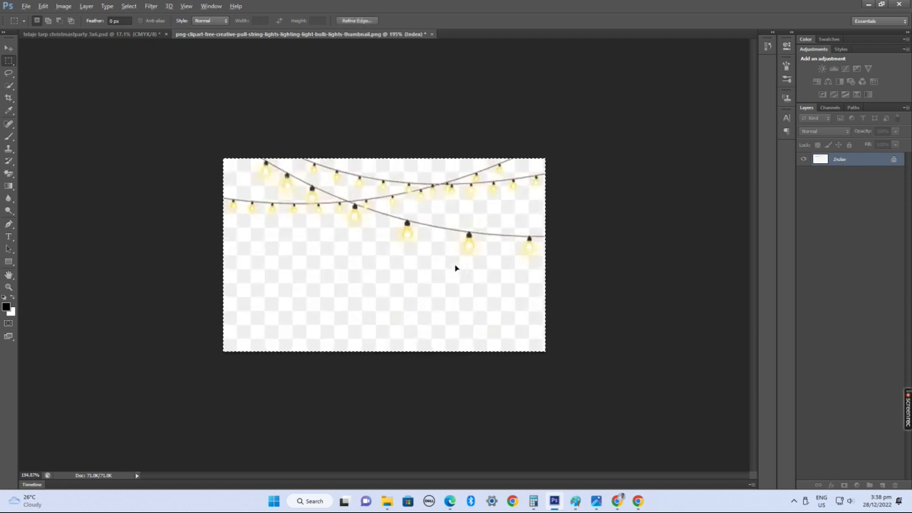
key("ctrl+d")
key("e")
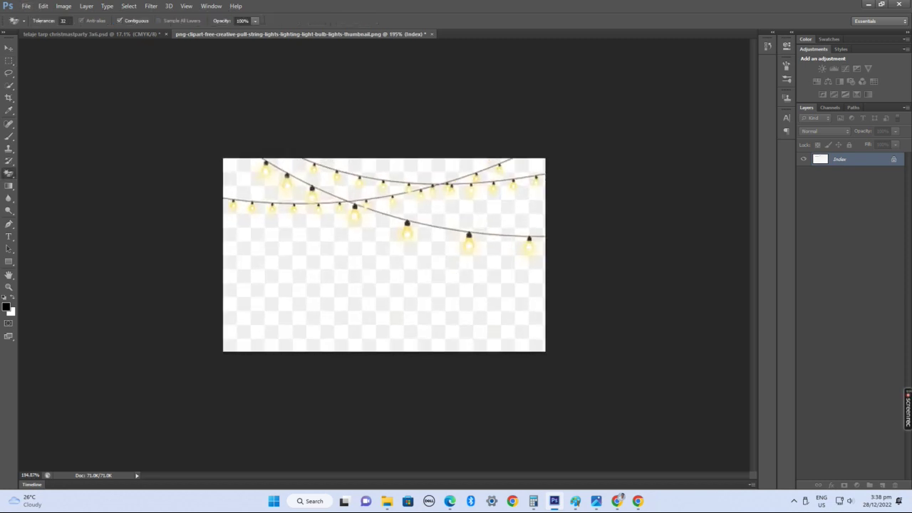
left_click(381, 267)
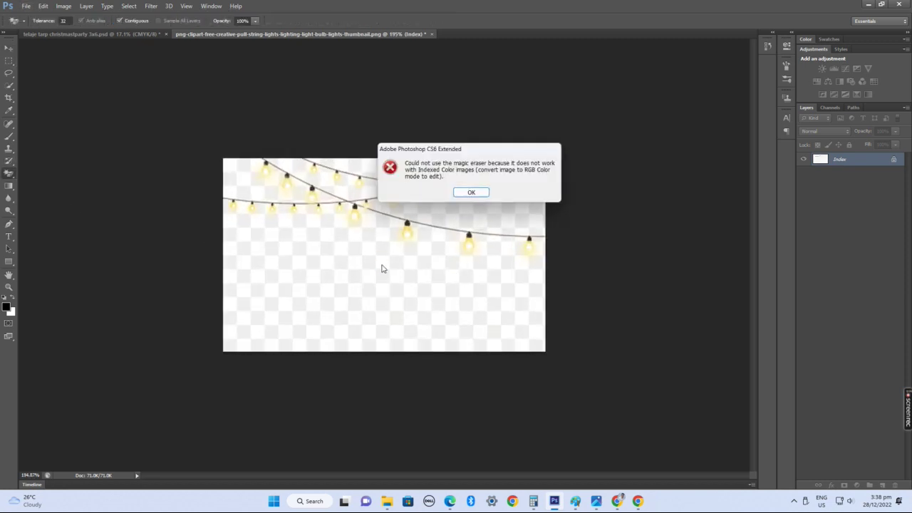
left_click(470, 192)
- Copy the entire string lights image, close its file, and paste it into the tarpaulin layout
key("ctrl+a")
key("ctrl+d")
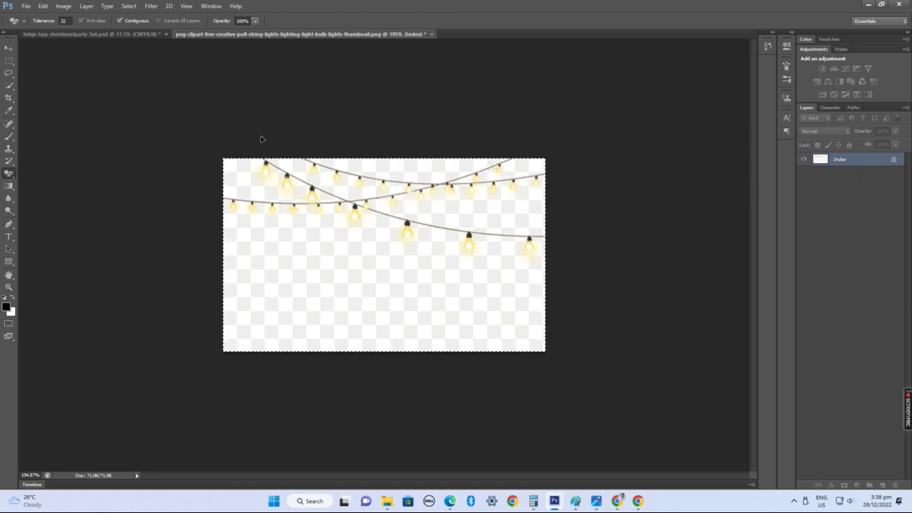
key("Delete")
key("ctrl+w")
left_click(460, 189)
key("ctrl+v")
key("v")
scroll(390, 253, "up", 5)
scroll(389, 254, "up", 1)
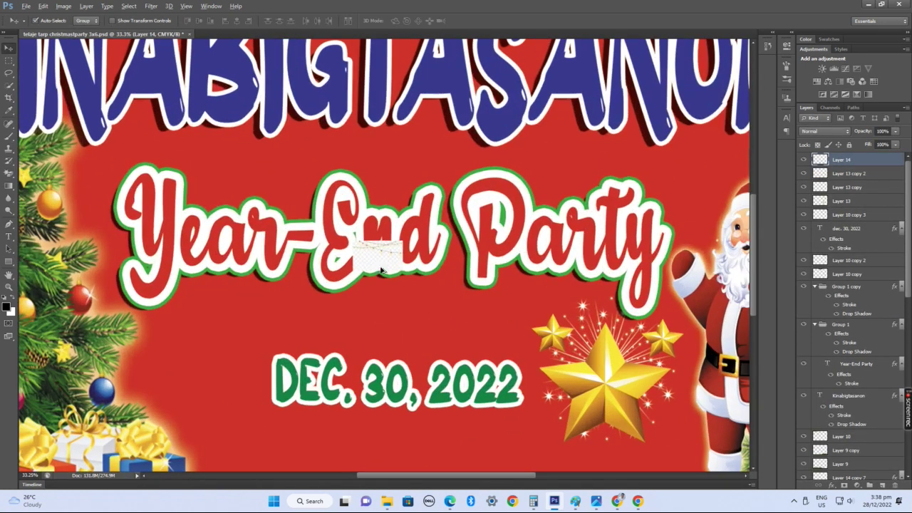
- Move the pasted string lights to the empty red area below the word End, undoing the accidental title move
left_click_drag(385, 272, 385, 325)
left_click_drag(353, 291, 389, 329)
scroll(390, 330, "up", 3)
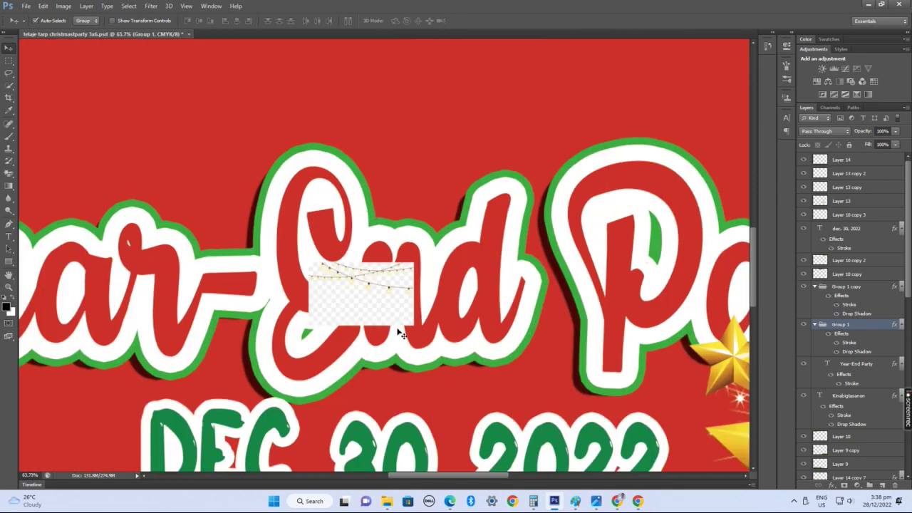
key("ctrl+z")
left_click(394, 314)
scroll(387, 311, "up", 3)
- Try removing the pasted lights' checkered background with the Magic Eraser, and delete the lights layer
key("e")
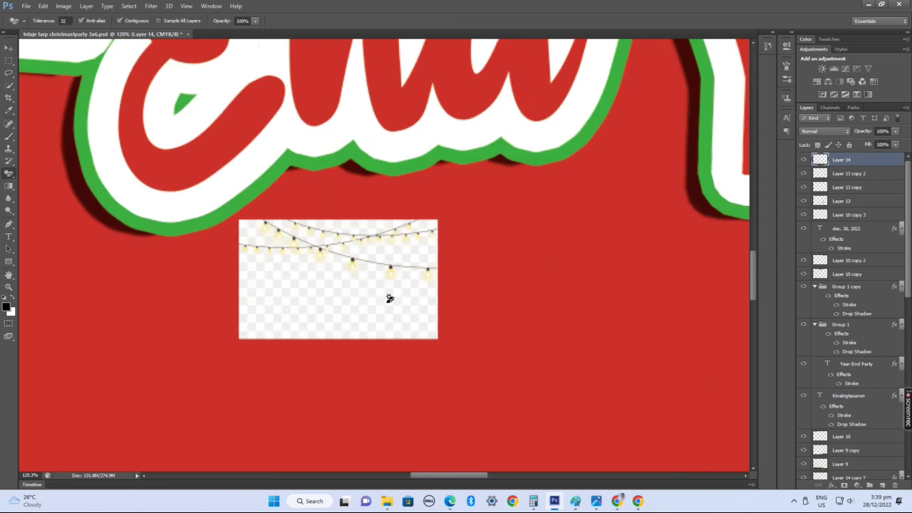
left_click(387, 306)
left_click(399, 246)
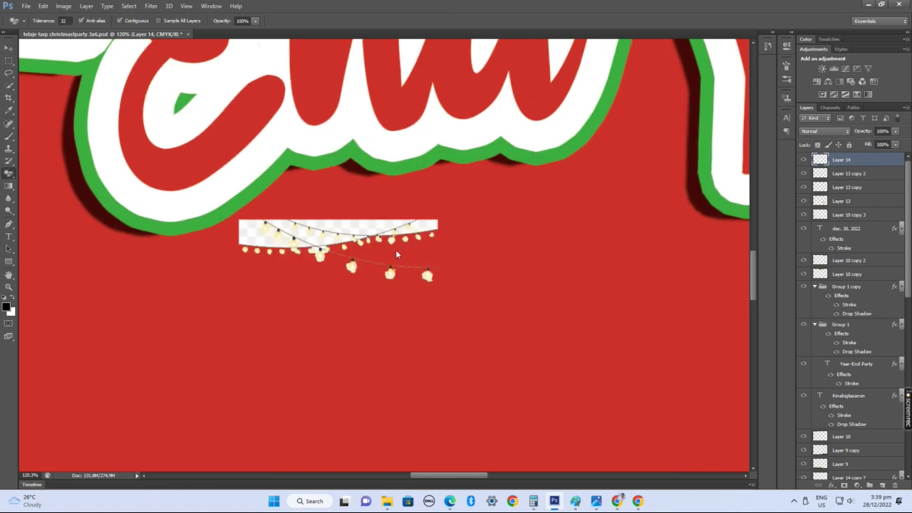
key("Delete")
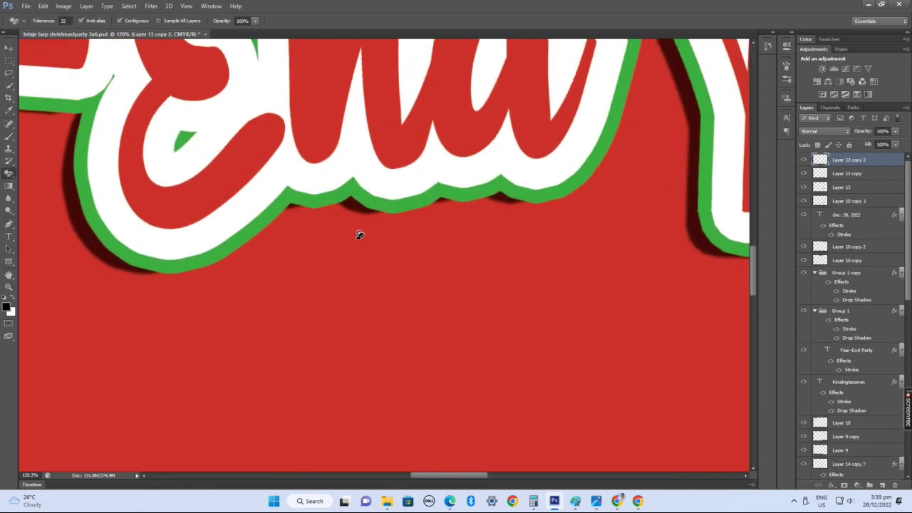
- Switch to Edge, close the Facebook tab, and bring up the Lovepik Decorative Light image from the related results
key("alt+Tab")
left_click(355, 7)
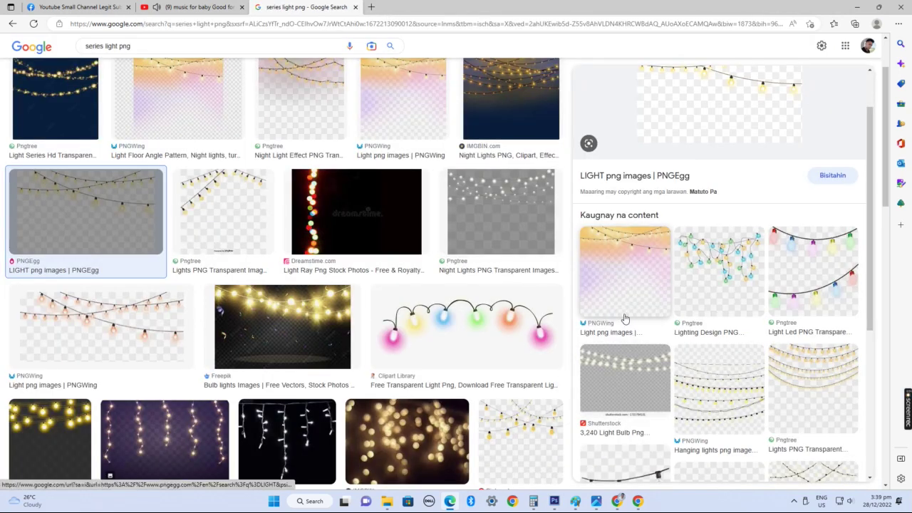
left_click(604, 359)
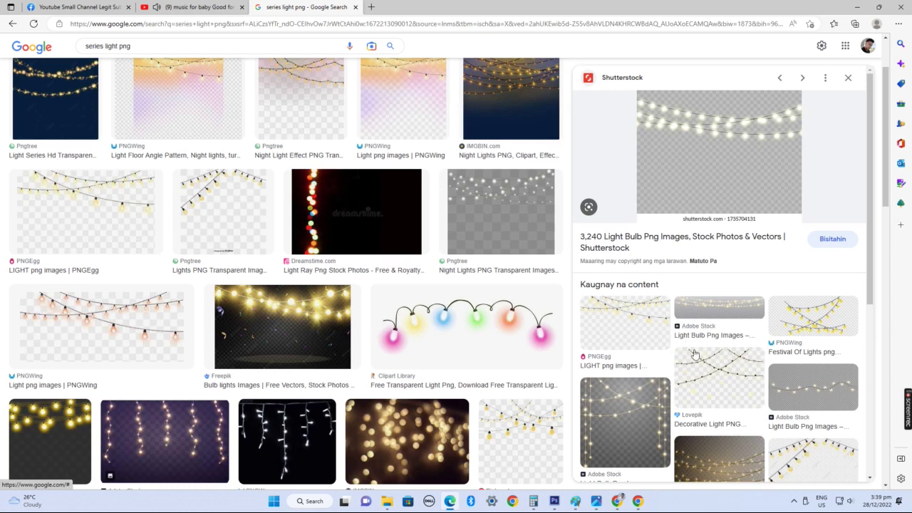
left_click(706, 369)
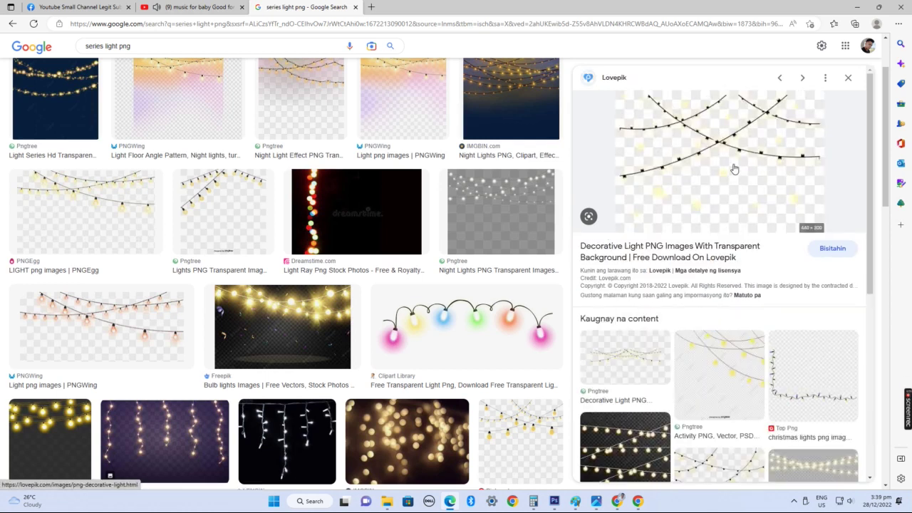
- Save the Lovepik decorative light image to the Desktop as L1
right_click(722, 147)
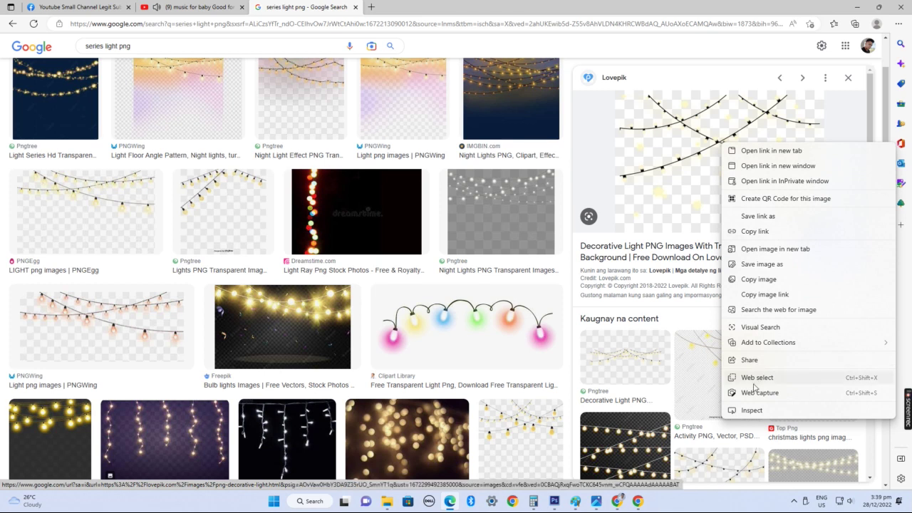
left_click(774, 268)
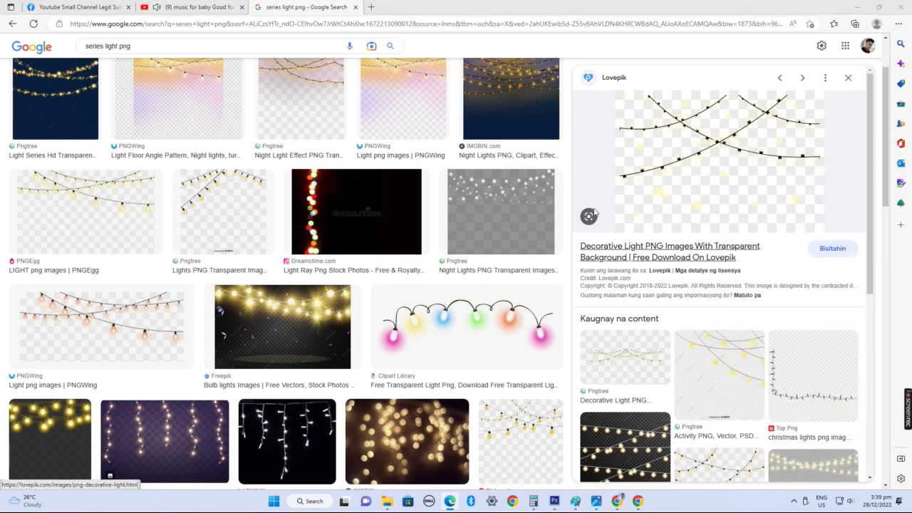
left_click(45, 93)
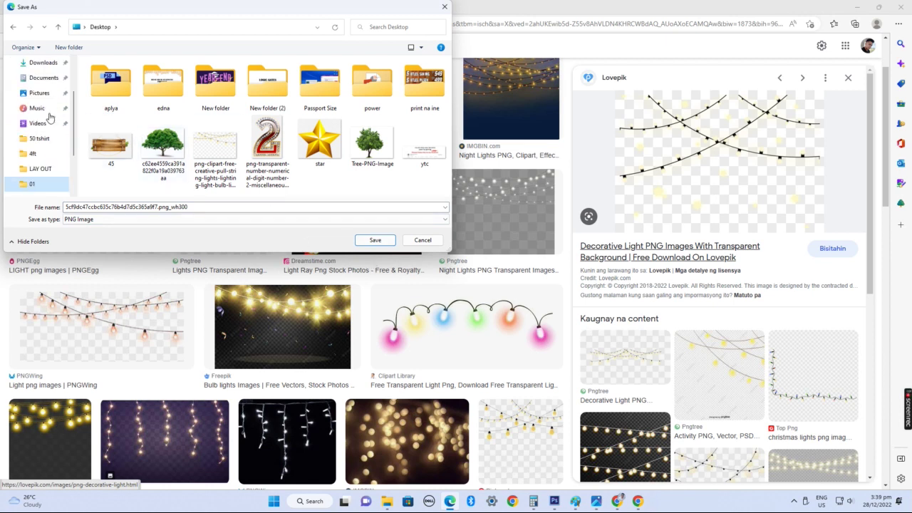
scroll(50, 118, "up", 3)
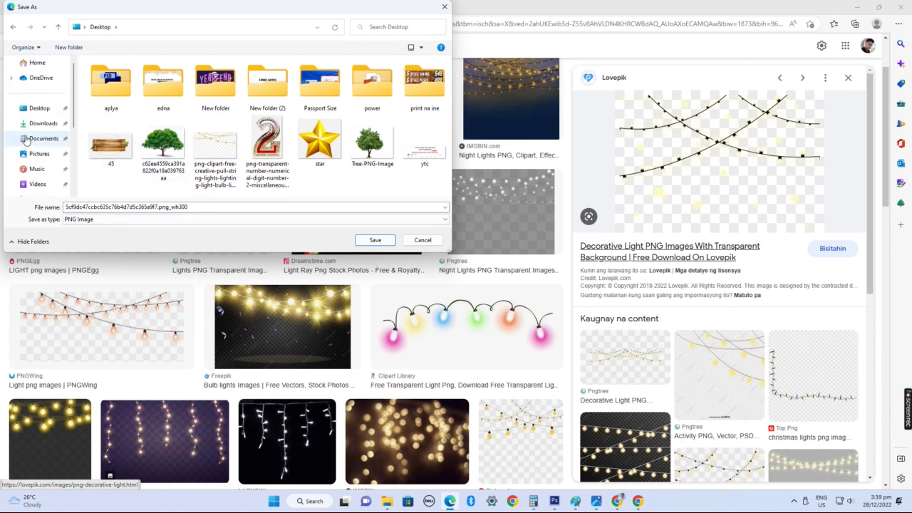
double_click(215, 204)
type("li")
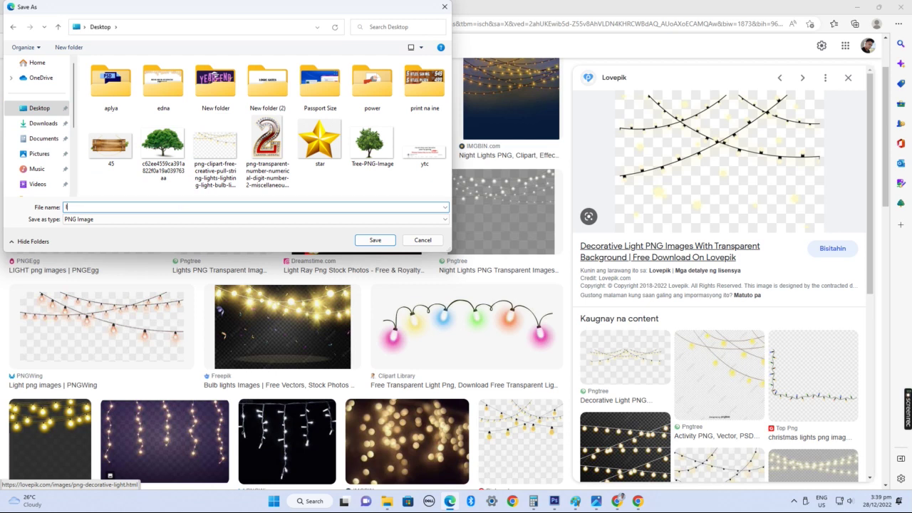
key("Return")
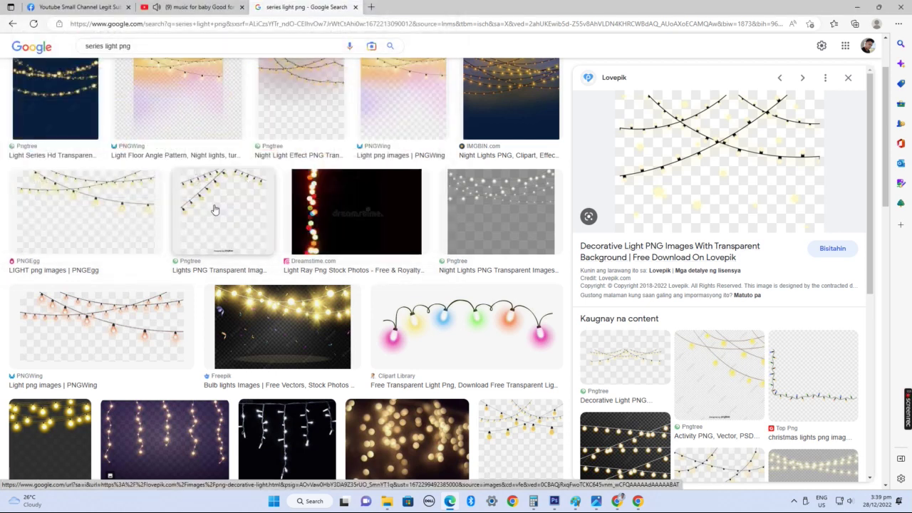
- Save the related Pngtree glowing bulb strings image to the Desktop as l2
left_click(624, 446)
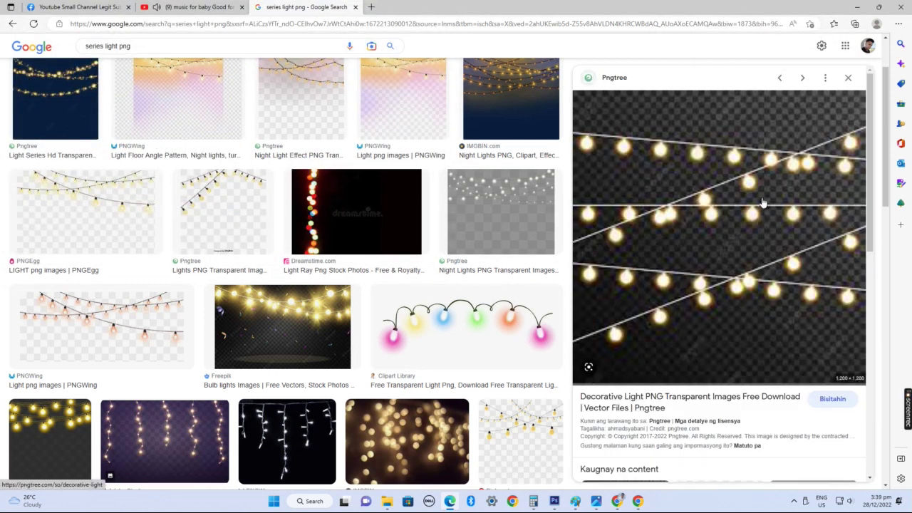
right_click(724, 177)
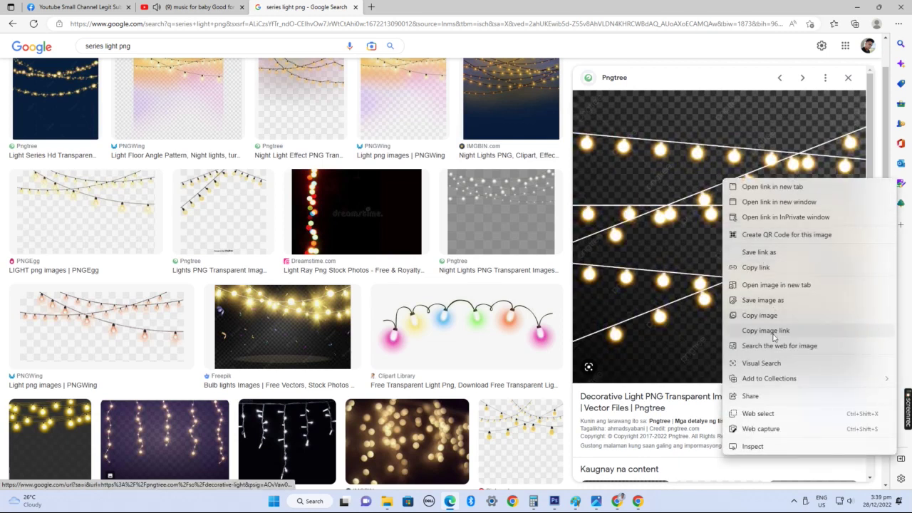
left_click(767, 298)
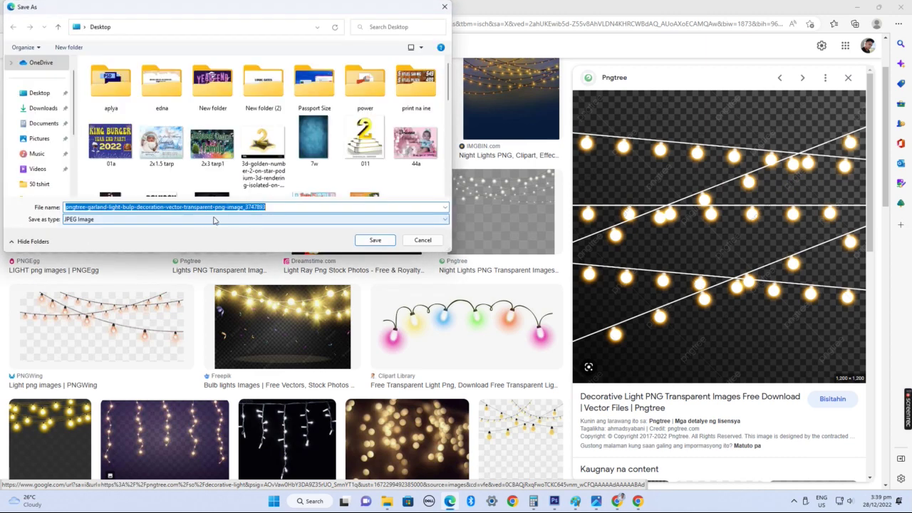
type("l")
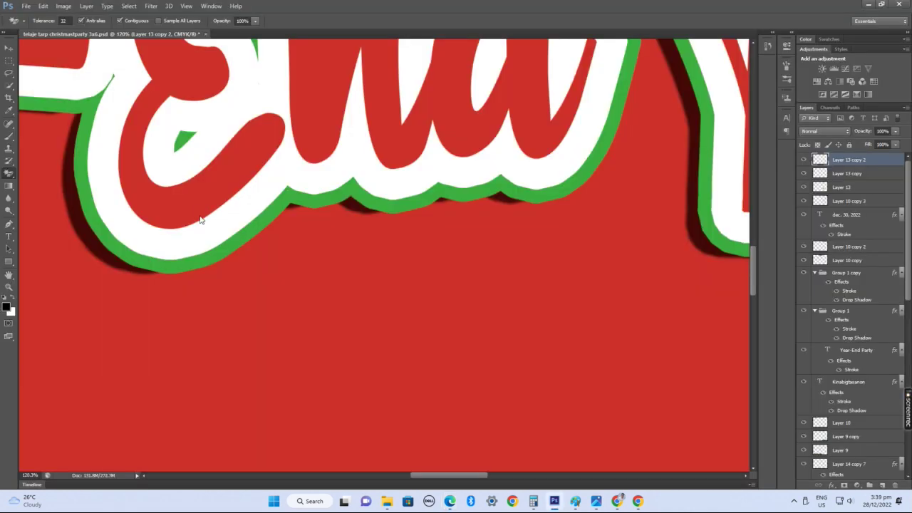
- Open L1.png and l2.jpg together from the Desktop in Photoshop
key("ctrl+o")
left_click(501, 256)
left_click(371, 395)
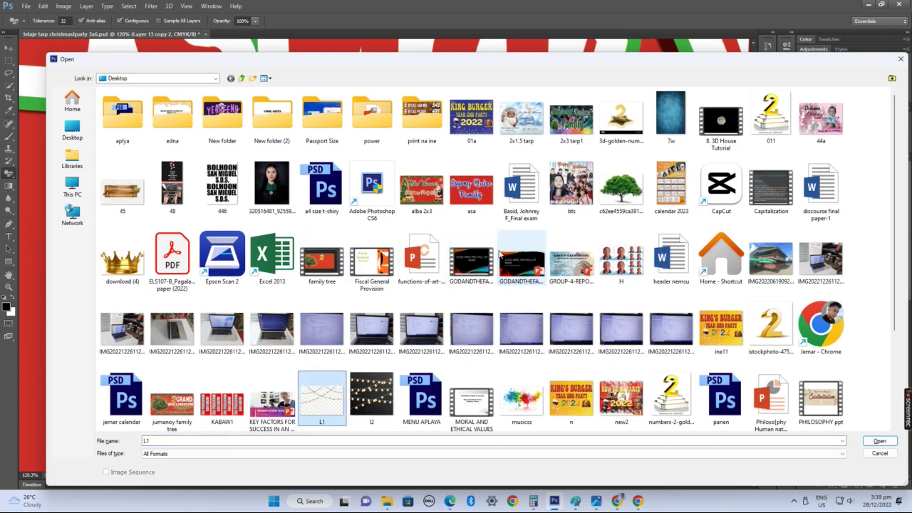
left_click(319, 403, "ctrl")
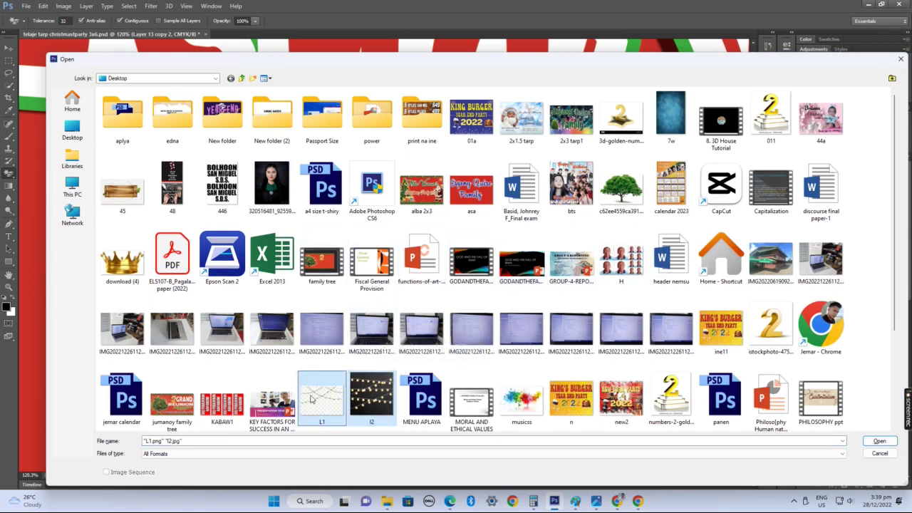
key("Return")
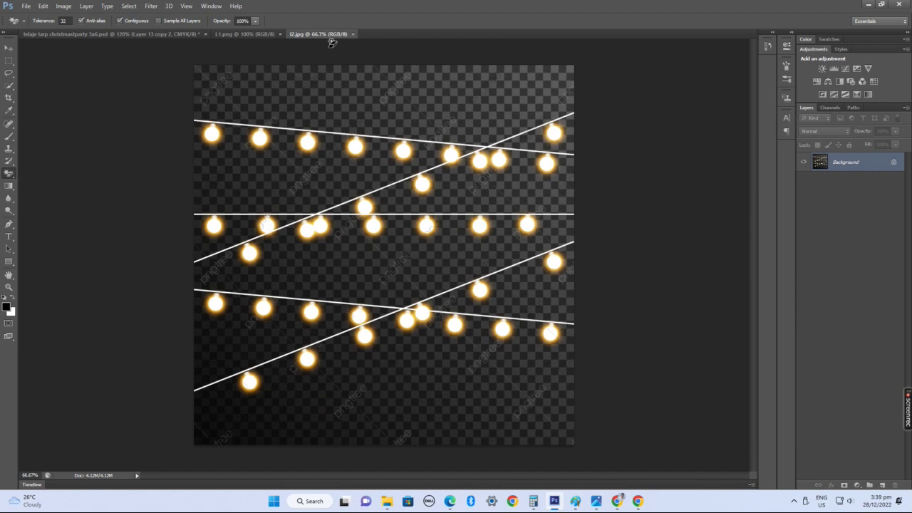
- Clear a square area around the third bulb of the top string in l2.jpg using a rectangular marquee
scroll(360, 250, "up", 2)
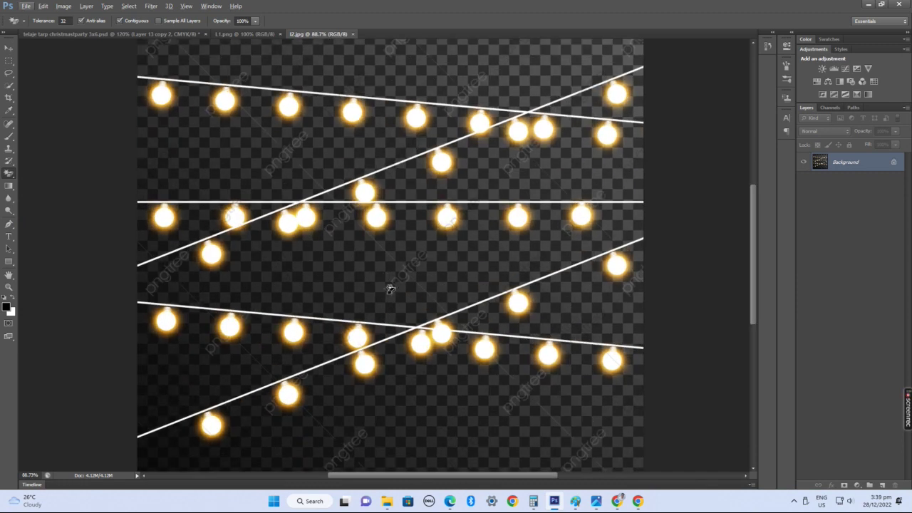
scroll(444, 154, "up", 2)
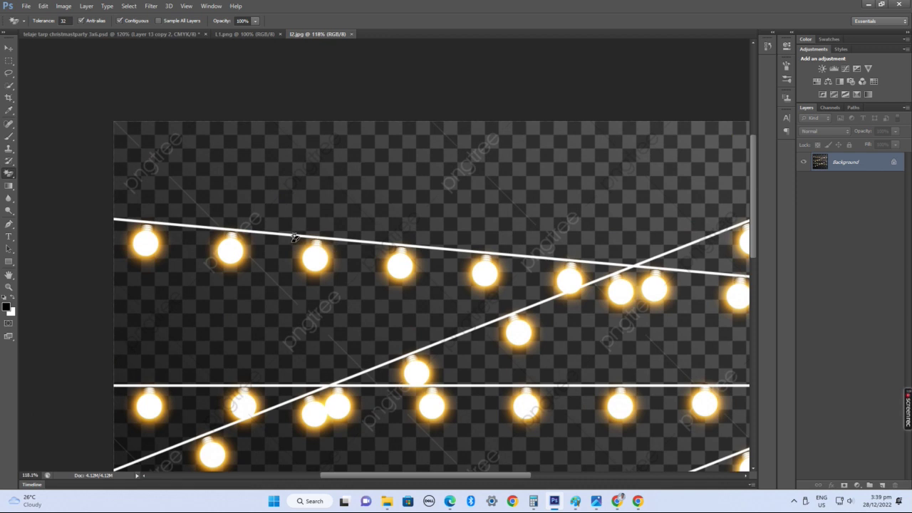
key("m")
left_click_drag(279, 223, 342, 287)
key("BackSpace")
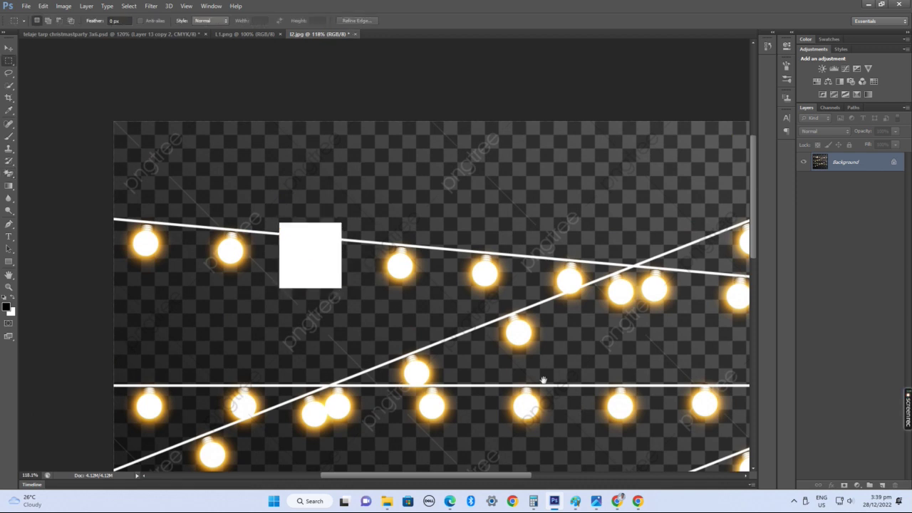
- Ready the Pen tool for tracing around the lower bulb strings in l2.jpg
left_click_drag(578, 409, 401, 265)
scroll(408, 282, "down", 2)
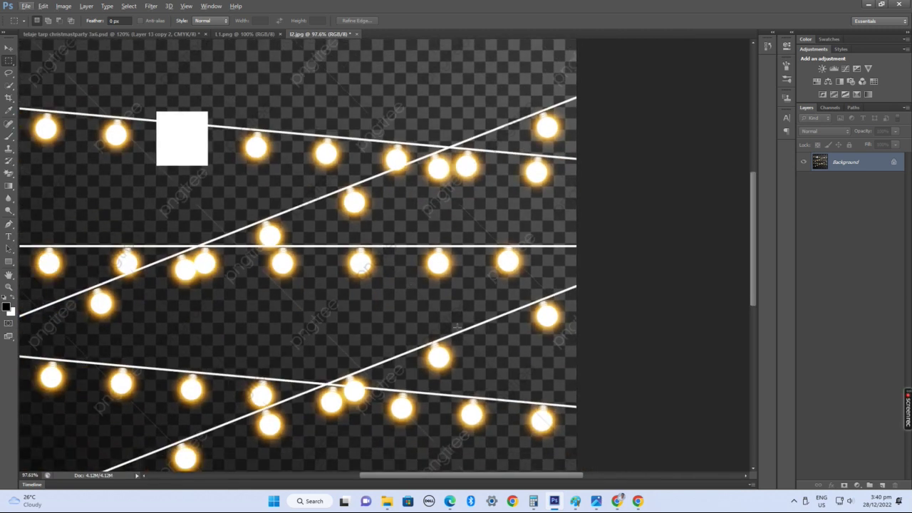
scroll(516, 344, "up", 3)
key("p")
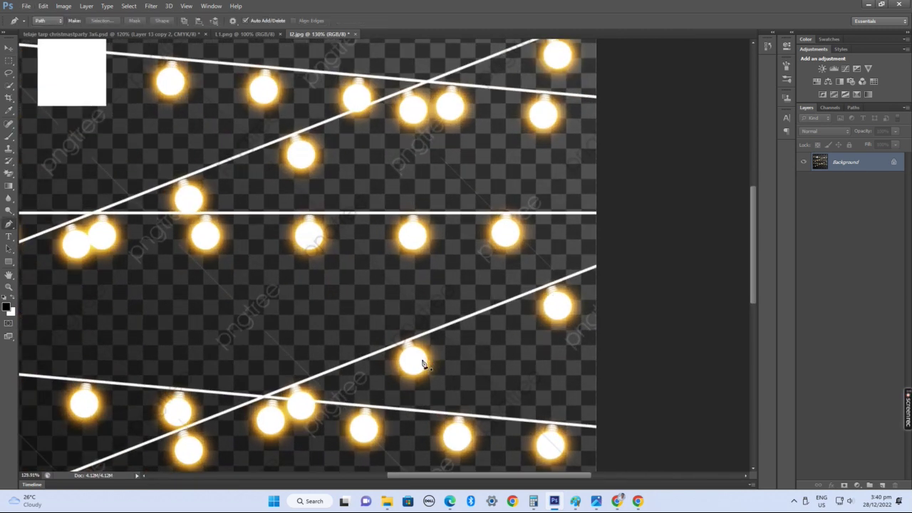
- Trace a Pen path around the two-bulb string segment at the image's right edge, convert it to a selection and cut it
left_click(395, 333)
left_click_drag(370, 381, 391, 394)
left_click_drag(465, 385, 501, 367)
left_click_drag(582, 312, 587, 301)
left_click_drag(611, 260, 592, 249)
left_click_drag(533, 265, 465, 284)
left_click(426, 303)
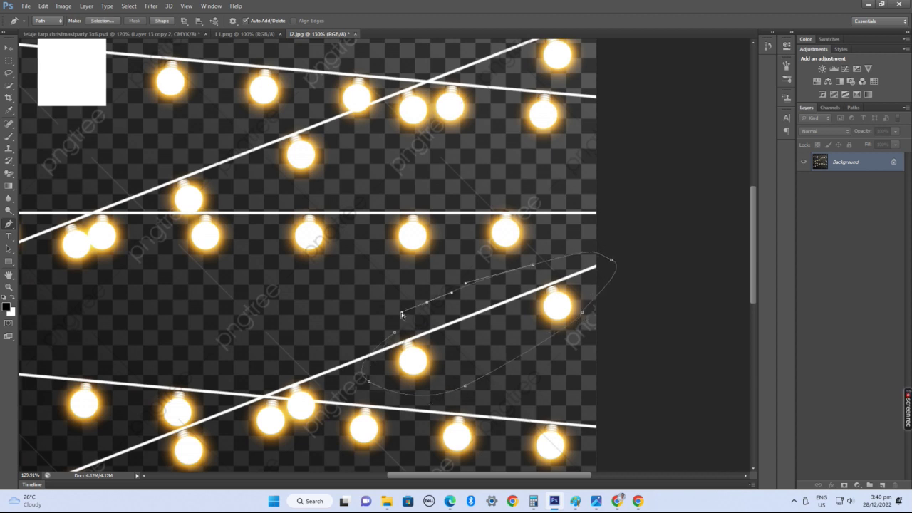
key("ctrl+Return")
key("ctrl+x")
- Close both light source images without saving and paste the cut segment into the Christmas party tarp design
key("ctrl+w")
left_click(467, 188)
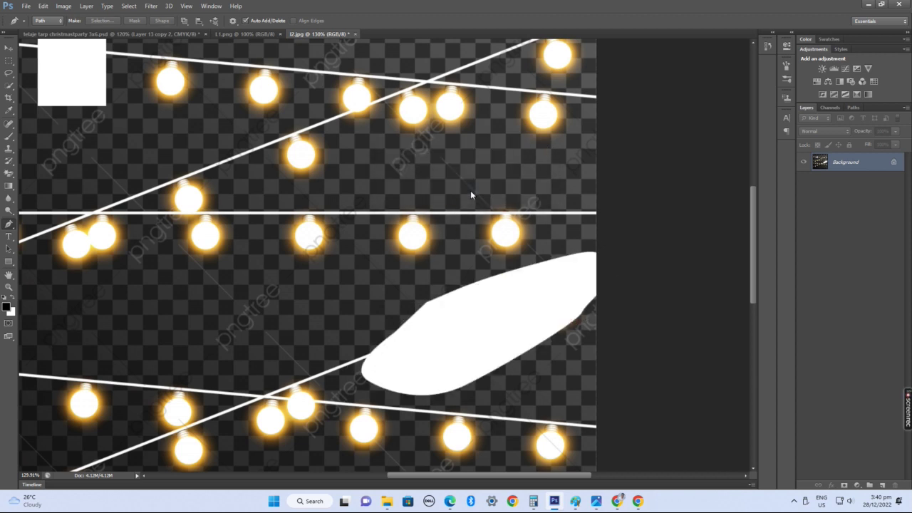
key("ctrl+w")
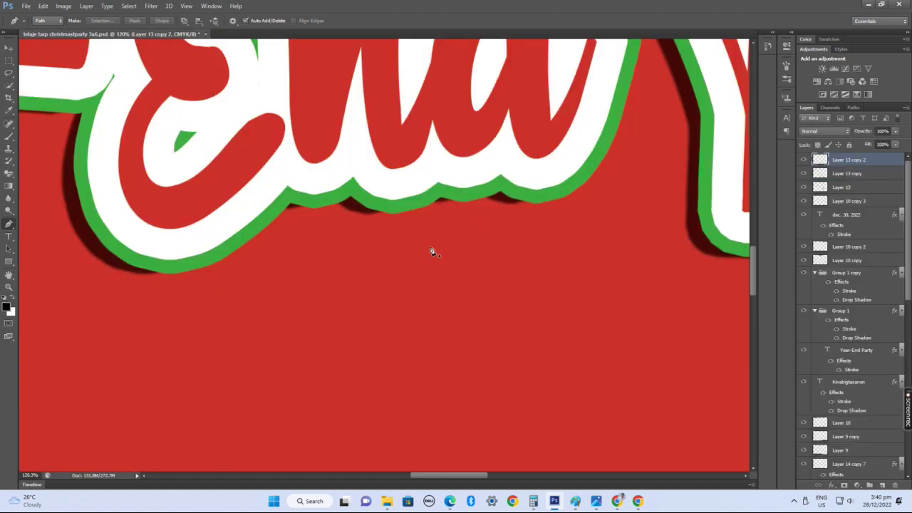
key("ctrl+v")
- Remove the dark checkered background around the pasted light string with the Magic Eraser
key("e")
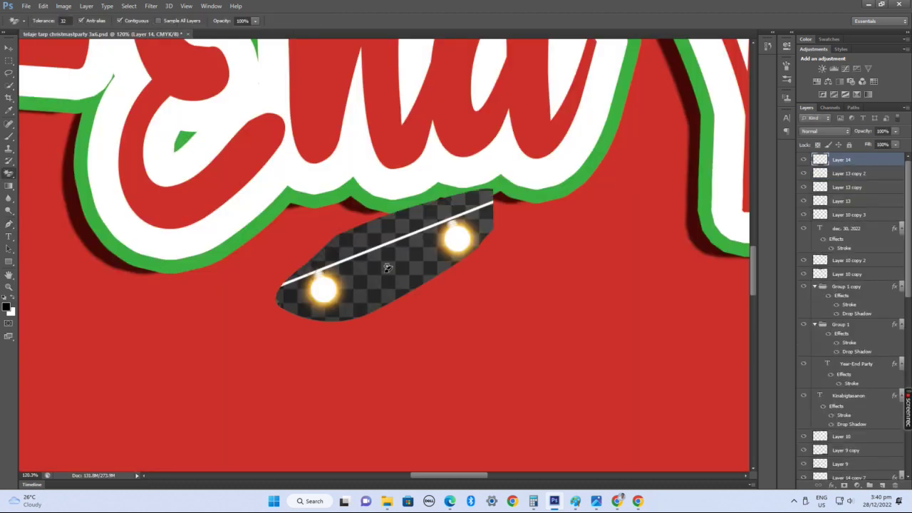
left_click(385, 271)
scroll(384, 271, "up", 3)
left_click(374, 223)
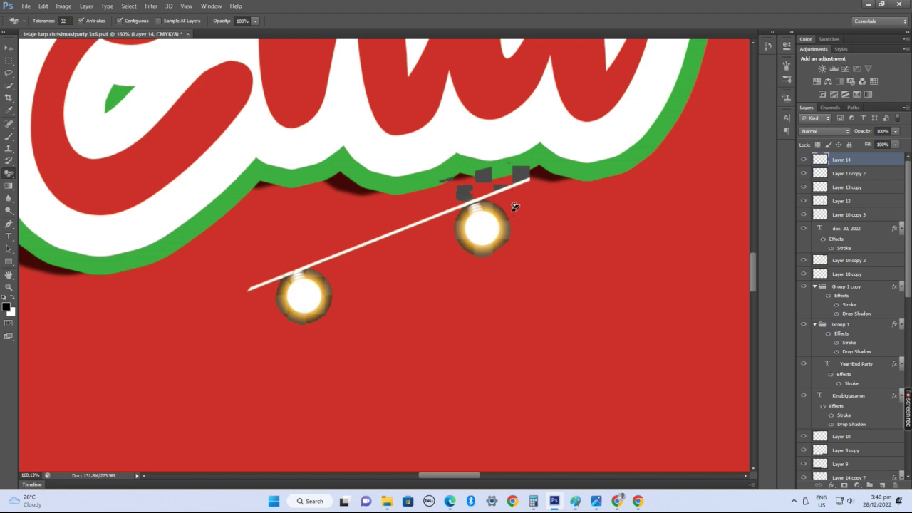
- Outline the leftover grey squares above the wire with a Pen path, delete them and clear the selection
scroll(516, 207, "down", 4)
scroll(486, 225, "up", 1)
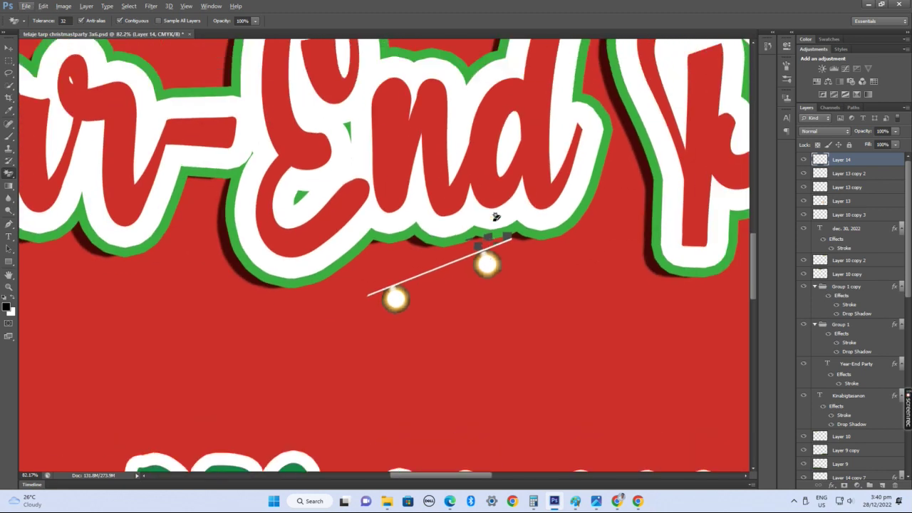
key("v")
key("alt+v")
key("Escape")
scroll(493, 251, "up", 4)
scroll(494, 258, "up", 1)
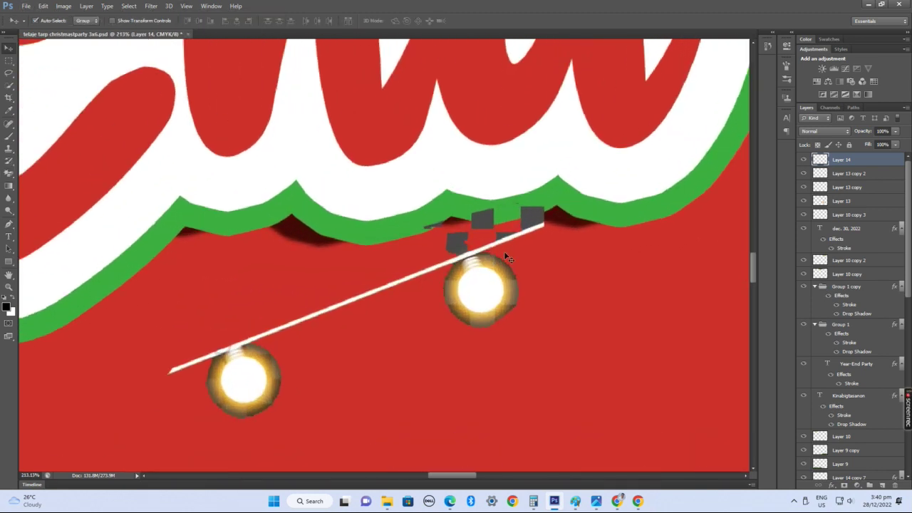
key("w")
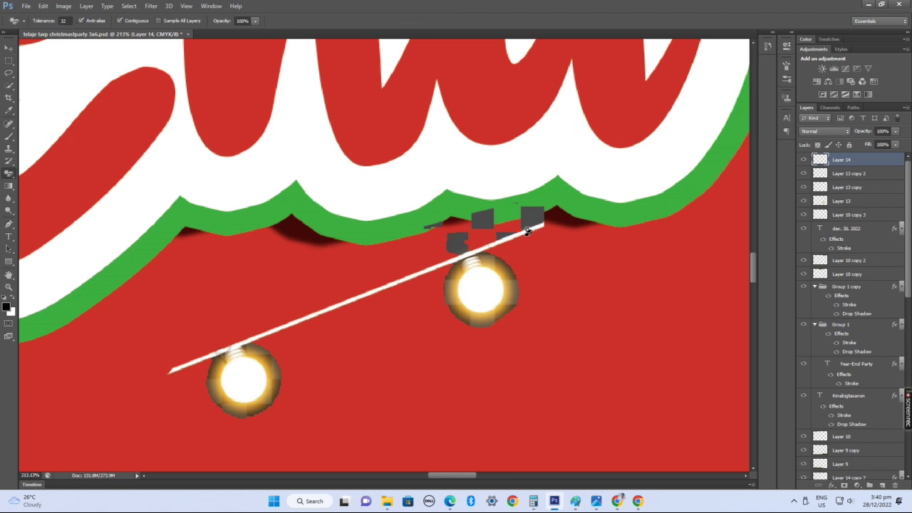
key("p")
left_click(453, 261)
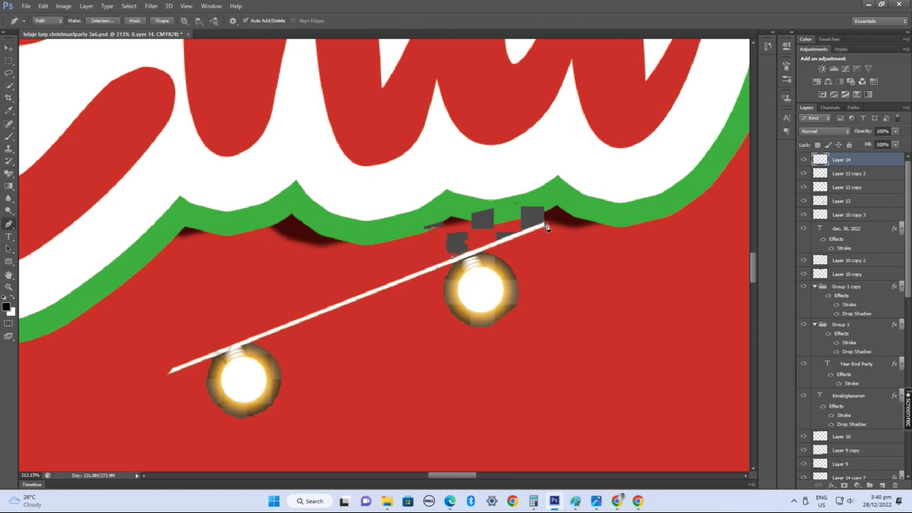
left_click_drag(493, 187, 451, 185)
left_click_drag(399, 221, 394, 263)
left_click(397, 263)
key("ctrl+Return")
key("Delete")
key("ctrl+d")
- Move the light string into the empty red area between the Year-End Party title and the word DEC
scroll(400, 266, "down", 1)
scroll(401, 272, "down", 5)
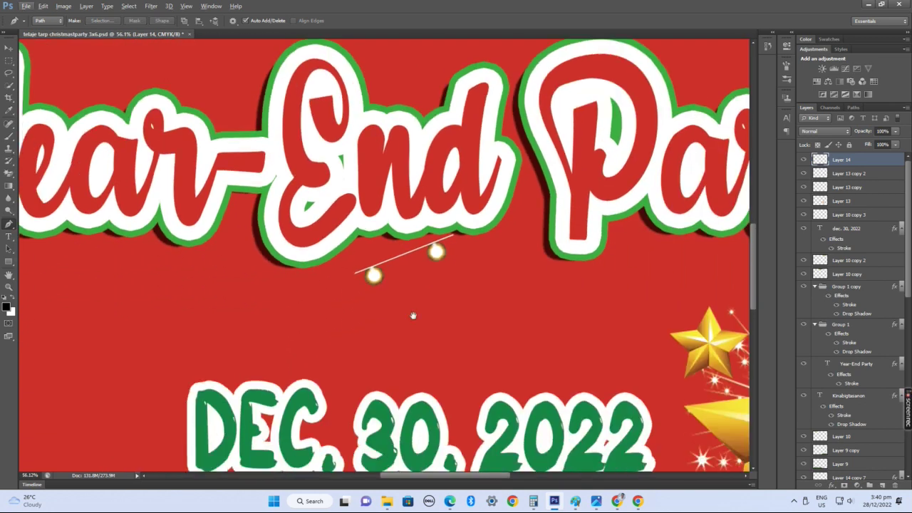
left_click_drag(427, 309, 449, 211)
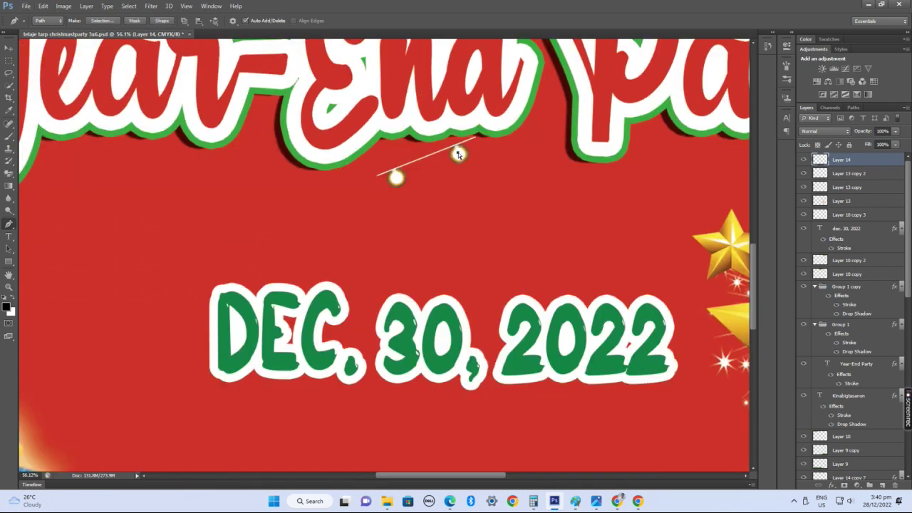
key("v")
left_click_drag(458, 154, 274, 275)
key("ctrl+t")
scroll(270, 277, "up", 2)
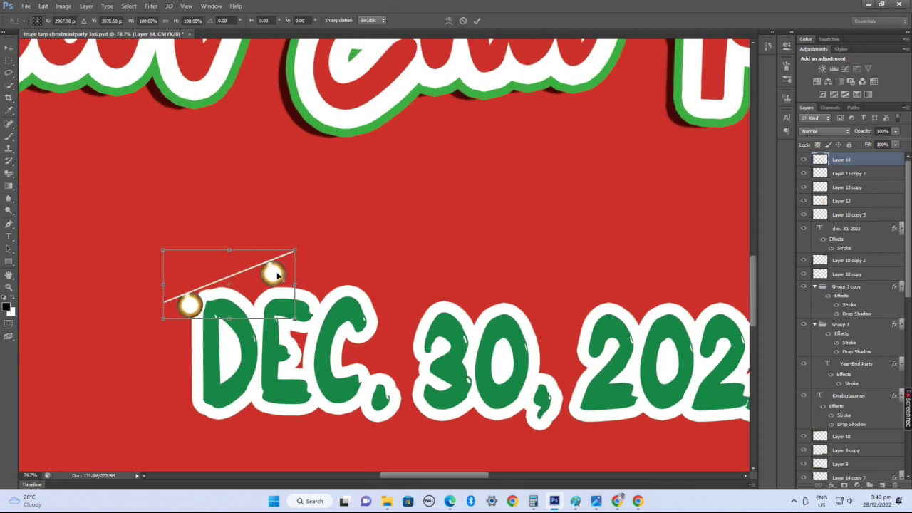
scroll(285, 272, "up", 1)
left_click_drag(270, 277, 331, 194)
scroll(271, 235, "up", 4)
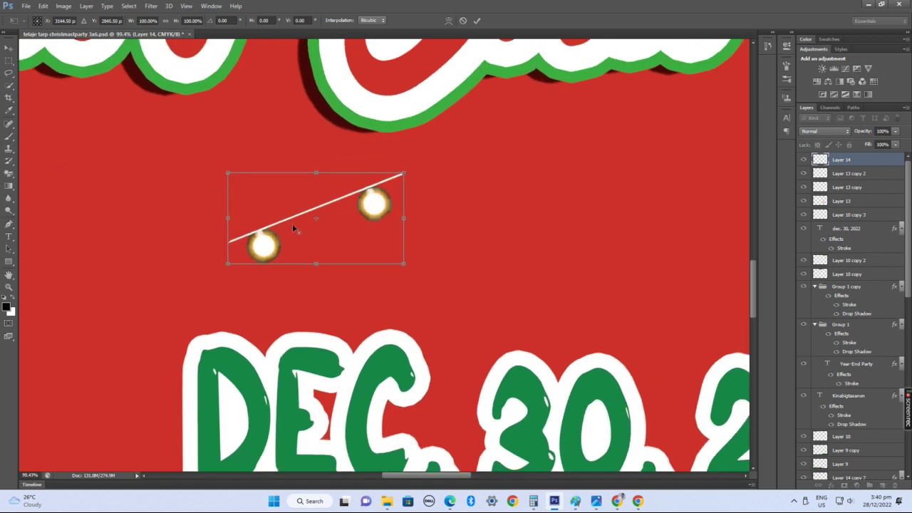
key("alt+space")
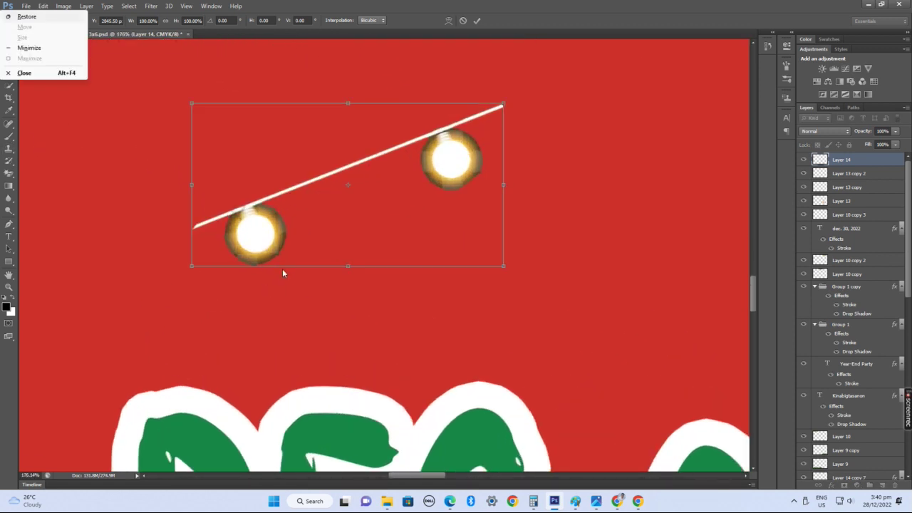
left_click(477, 20)
left_click(477, 20)
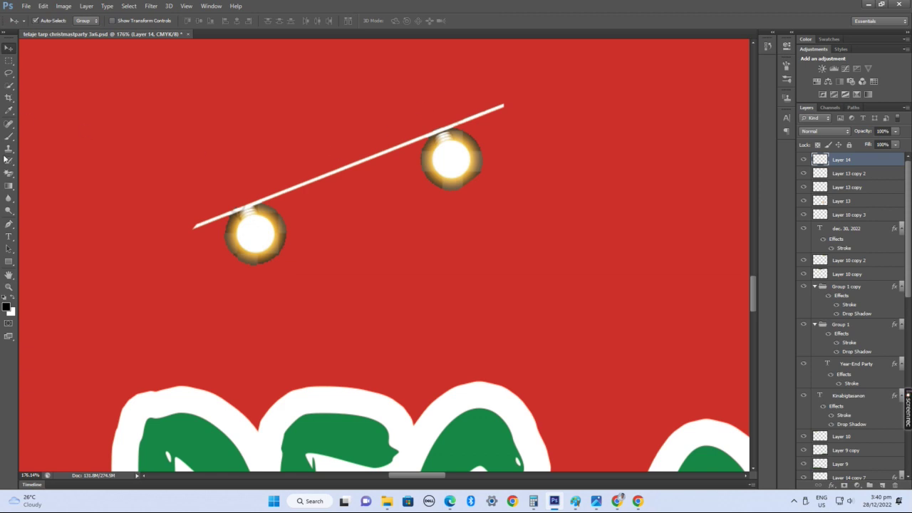
- Draw a small circle of about 39 by 38 px between the two bulbs with the Ellipse tool
left_click(8, 262)
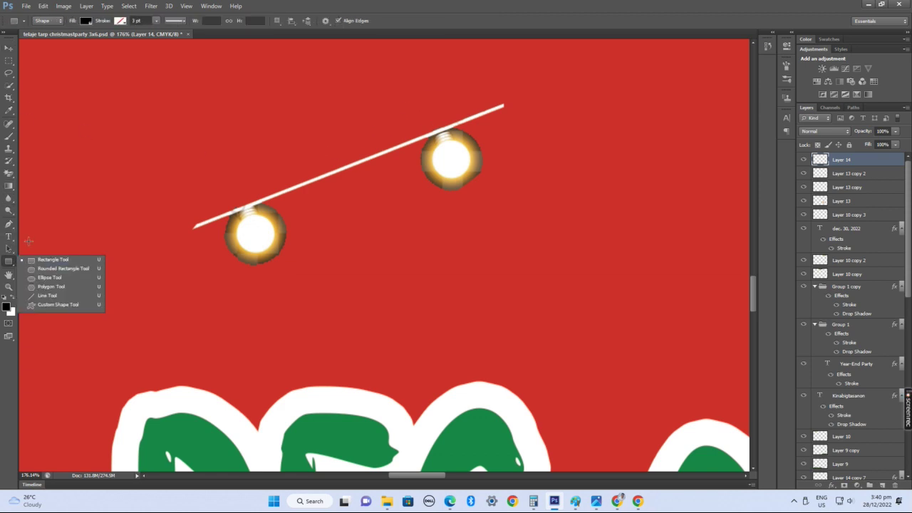
left_click(89, 276)
left_click_drag(371, 218, 404, 248)
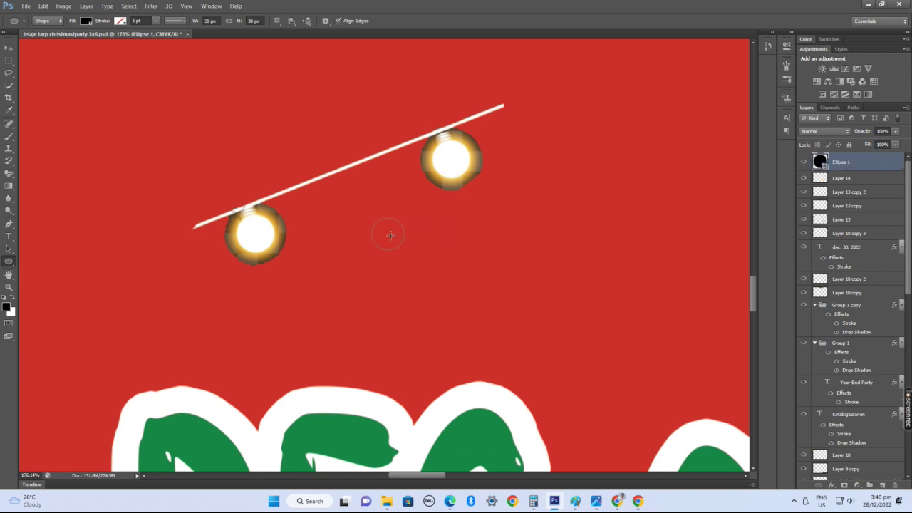
- Try removing the small circle's fill and recolouring it RGB Yellow
left_click(86, 20)
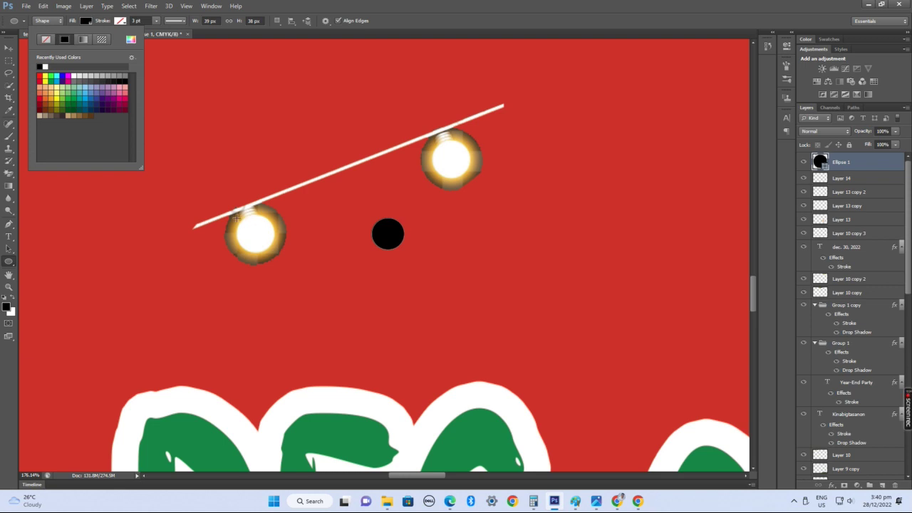
left_click(47, 40)
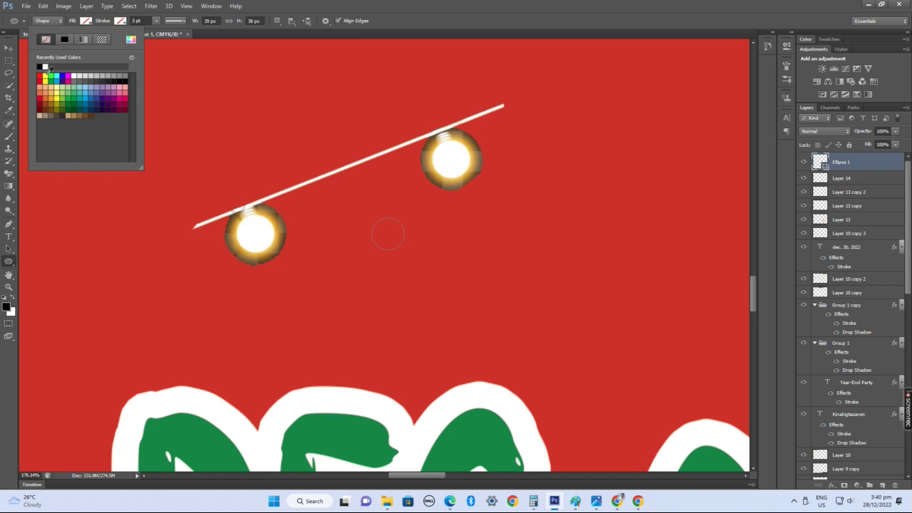
left_click(47, 80)
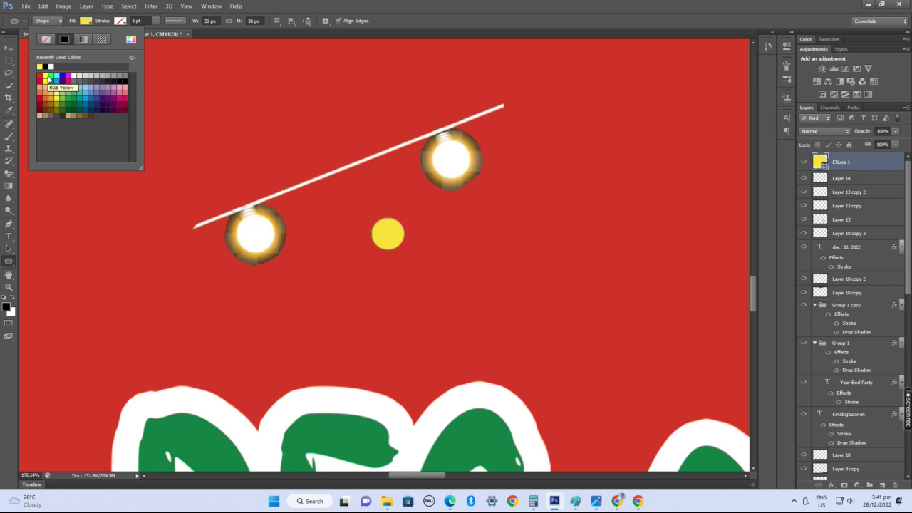
left_click(261, 228)
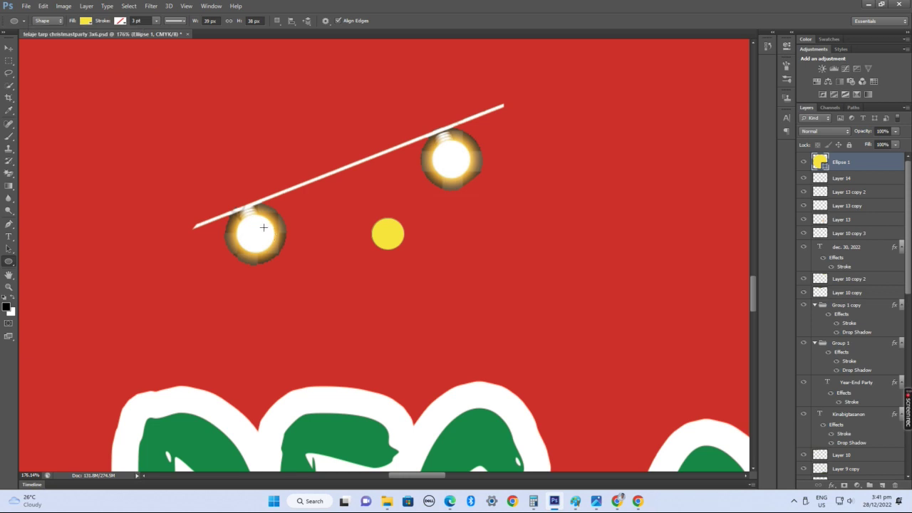
left_click(261, 228)
left_click(501, 193)
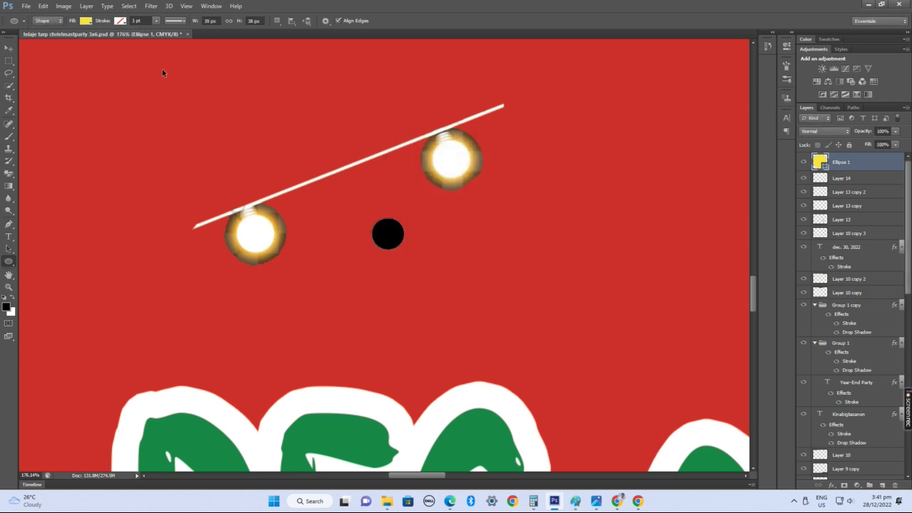
- Fill the small circle with white
left_click(85, 22)
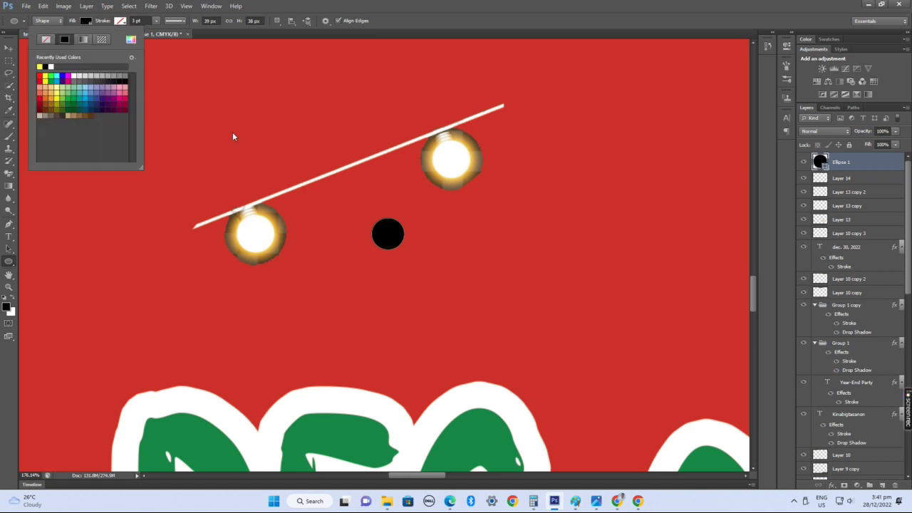
left_click(75, 76)
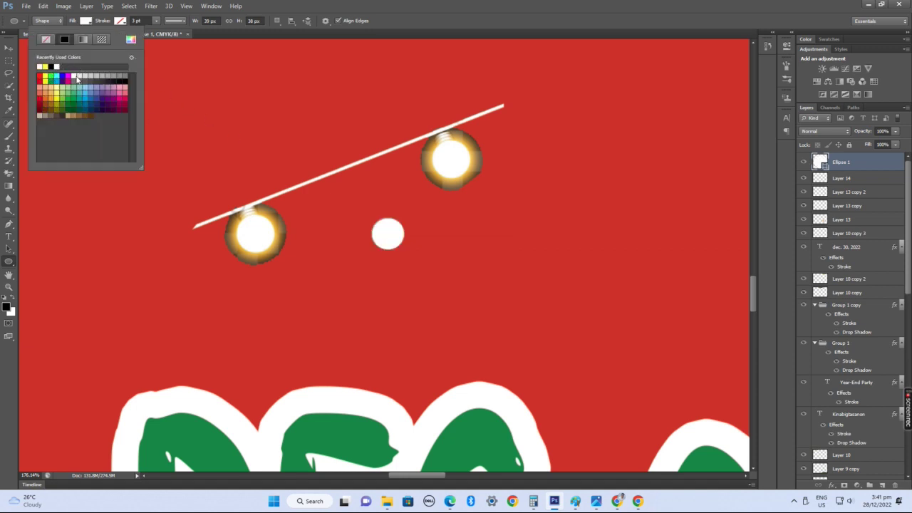
left_click(9, 48)
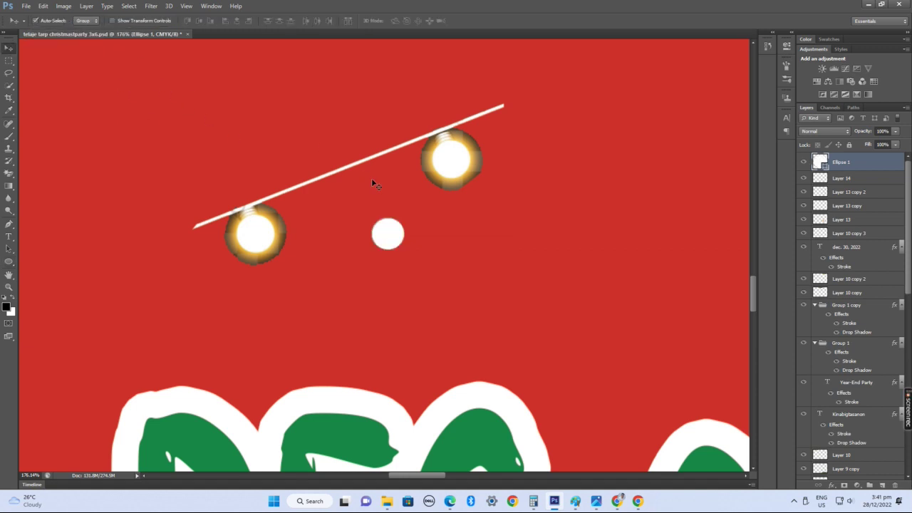
- Add a new layer above the circle and set up a soft 60 px brush with 0% hardness
scroll(391, 233, "up", 2)
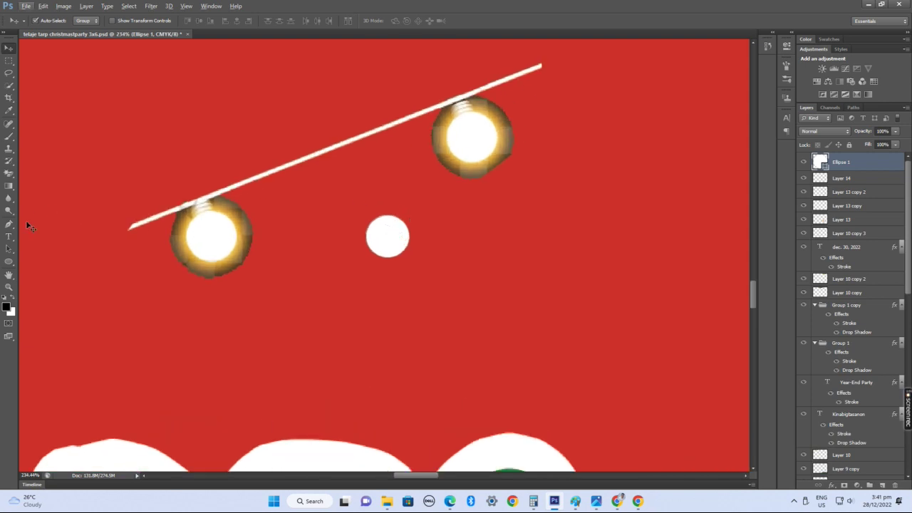
left_click(10, 136)
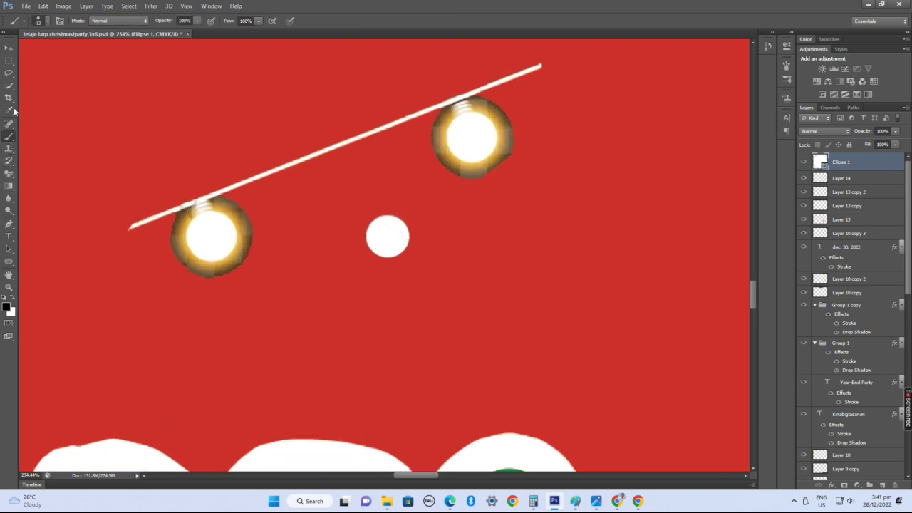
left_click(14, 22)
left_click(17, 26)
left_click(882, 485)
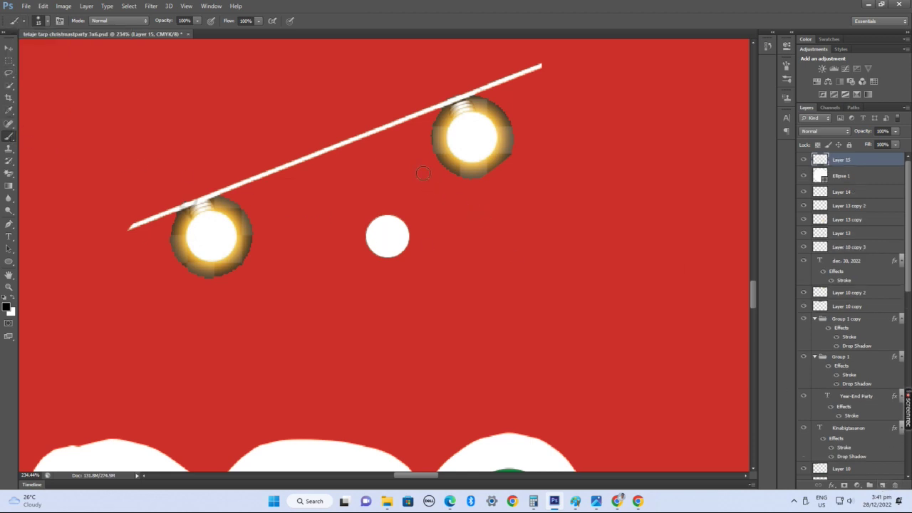
key("bracketright")
key("bracketright")
key("bracketright")
left_click(47, 22)
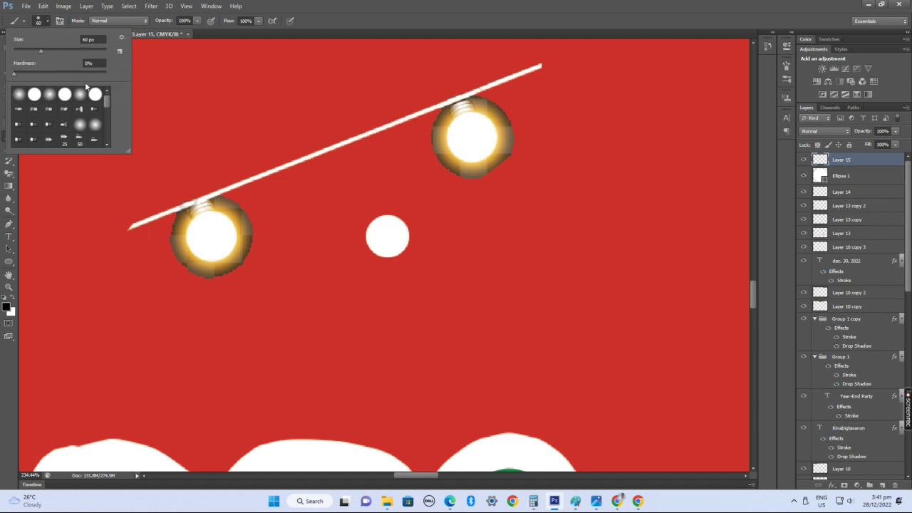
- Set the foreground colour to the golden glow sampled beside the lower bulb
left_click(7, 306)
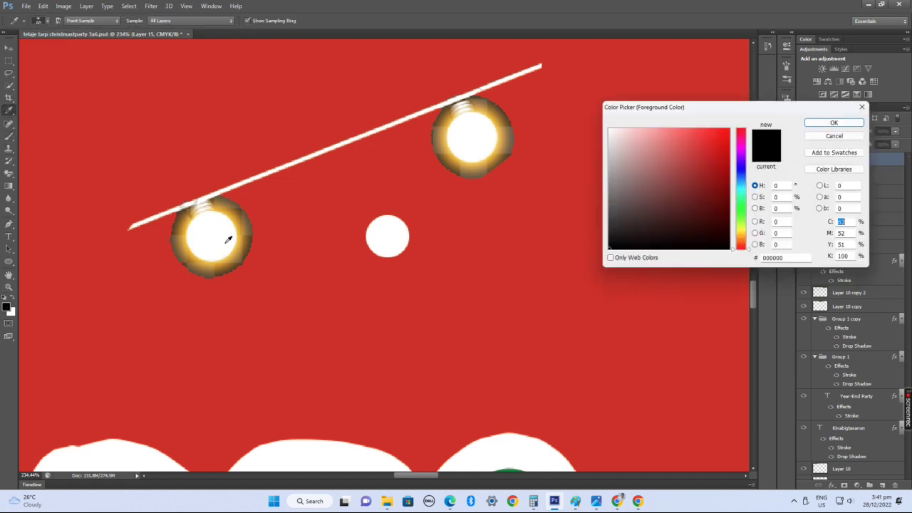
left_click(238, 216)
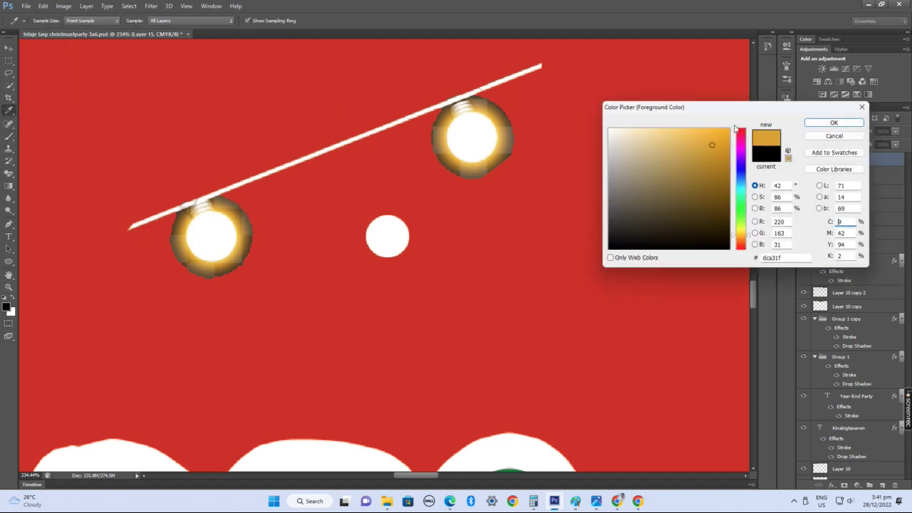
left_click(834, 122)
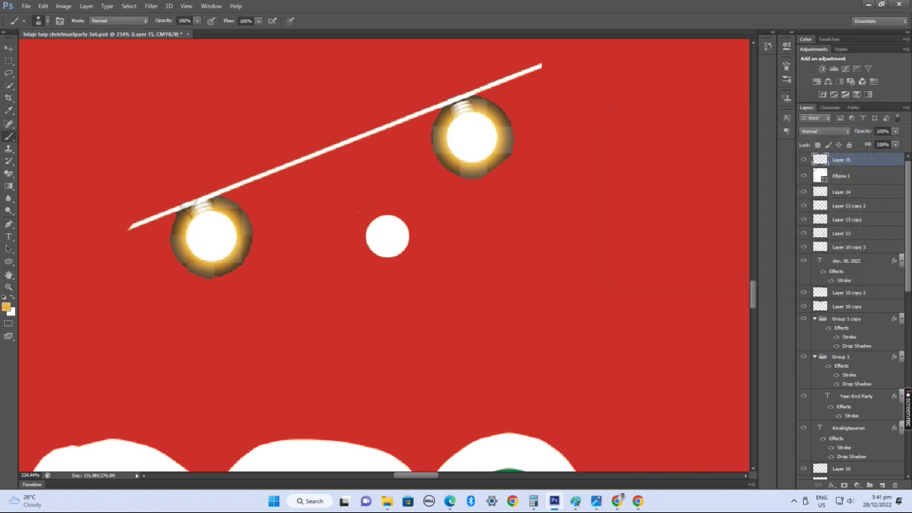
- Paint a soft golden dab centred on the white circle and place its layer beneath the circle
left_click(388, 236)
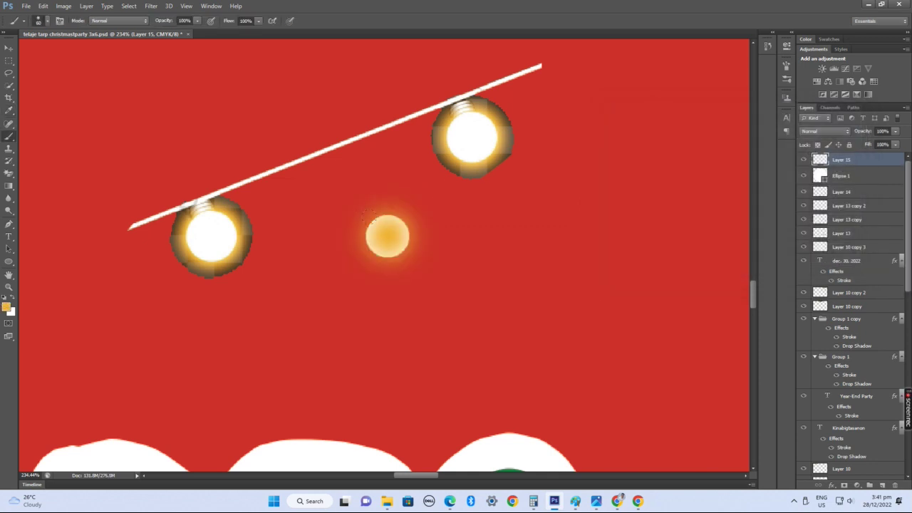
left_click_drag(858, 163, 850, 187)
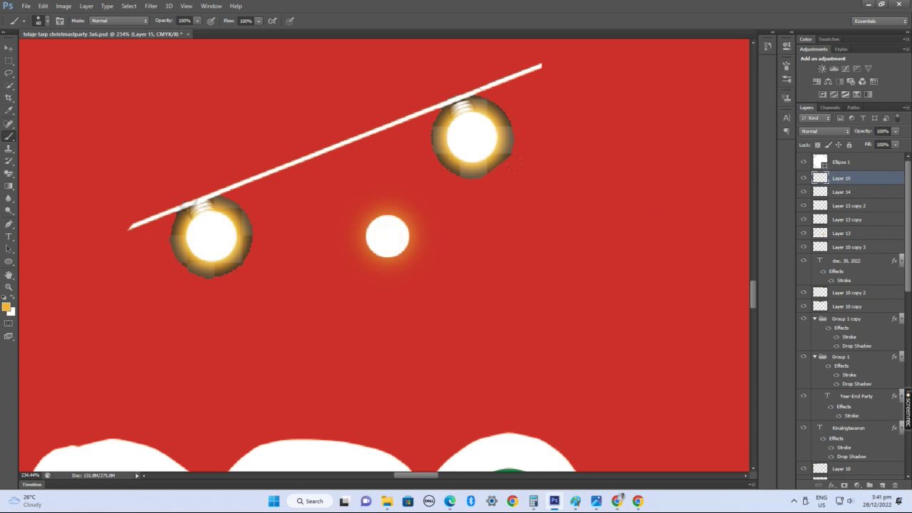
key("v")
scroll(441, 233, "down", 2)
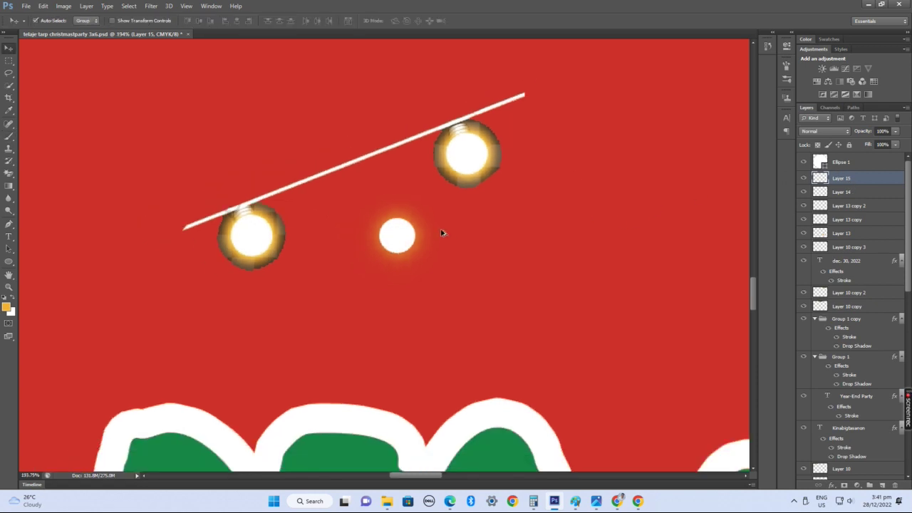
- Trace the ribbed socket of the upper bulb on the cut-out string with a pen path and turn it into a selection
scroll(427, 206, "up", 4)
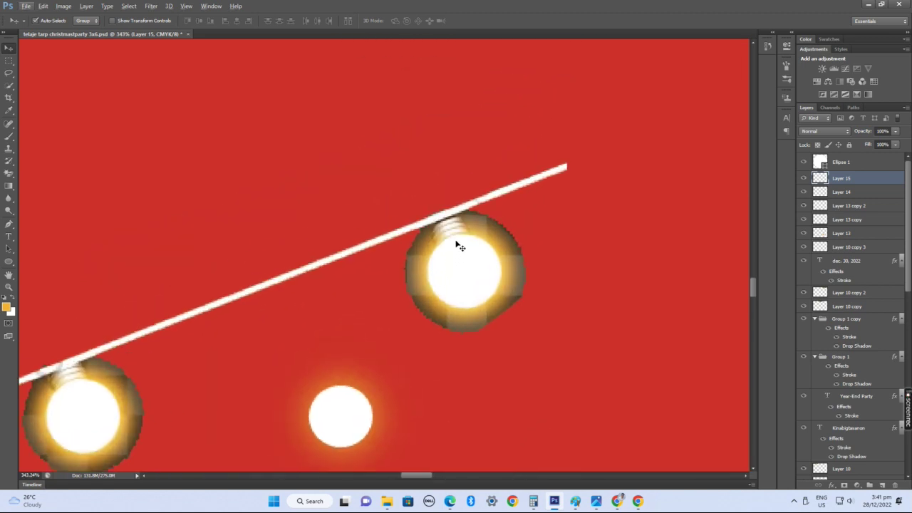
key("p")
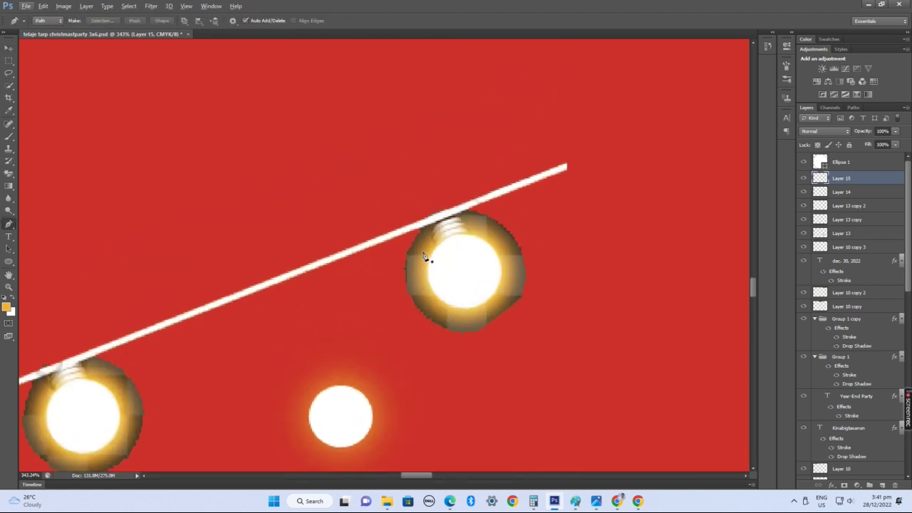
scroll(479, 237, "up", 2)
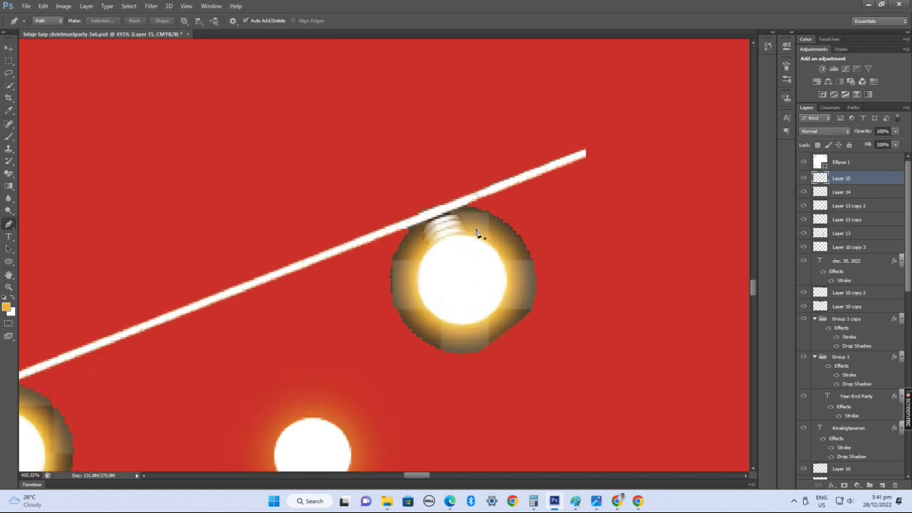
left_click(467, 236)
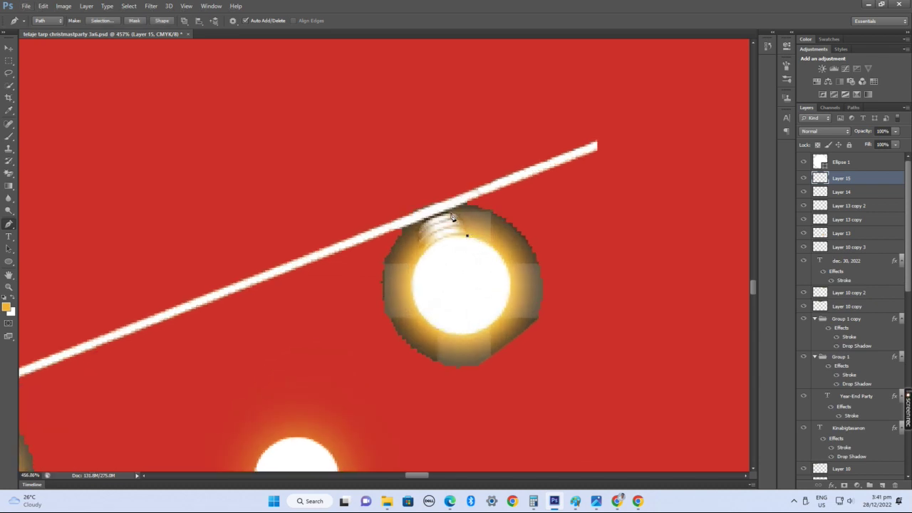
left_click_drag(434, 212, 450, 218)
mouse_move(421, 251)
left_mouse_down()
mouse_move(452, 246)
mouse_move(435, 239)
mouse_move(438, 249)
left_mouse_up()
key("ctrl+Return")
- Cut the selected socket out of the light-string layer
key("ctrl+x")
left_click(459, 189)
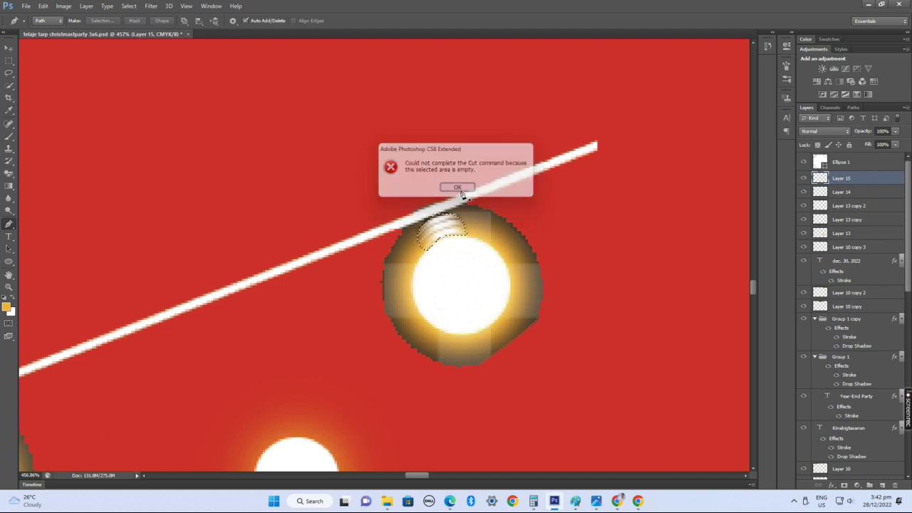
key("v")
left_click(472, 273)
key("ctrl+x")
- Paste the socket and transform it, tilting it to sit on the upper-left edge of the white glowing circle
left_click_drag(390, 336, 460, 147)
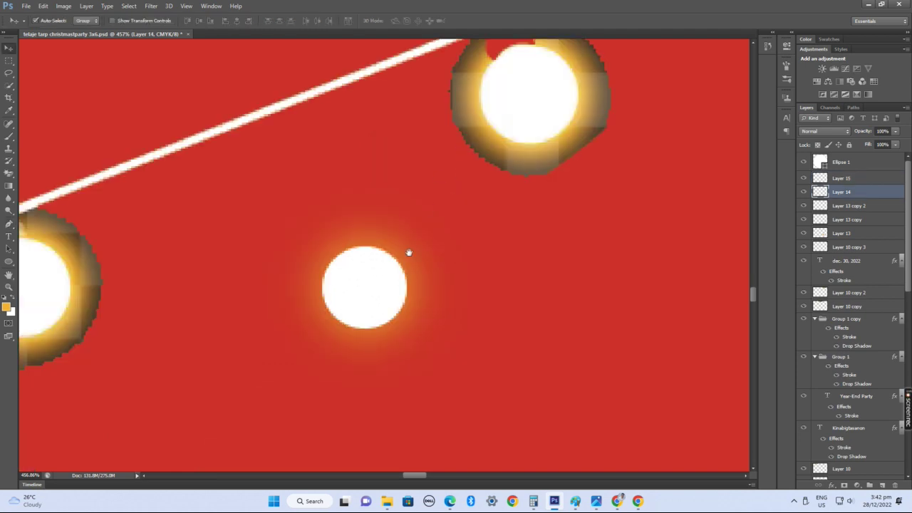
key("ctrl+v")
left_click_drag(392, 248, 356, 229)
key("ctrl+z")
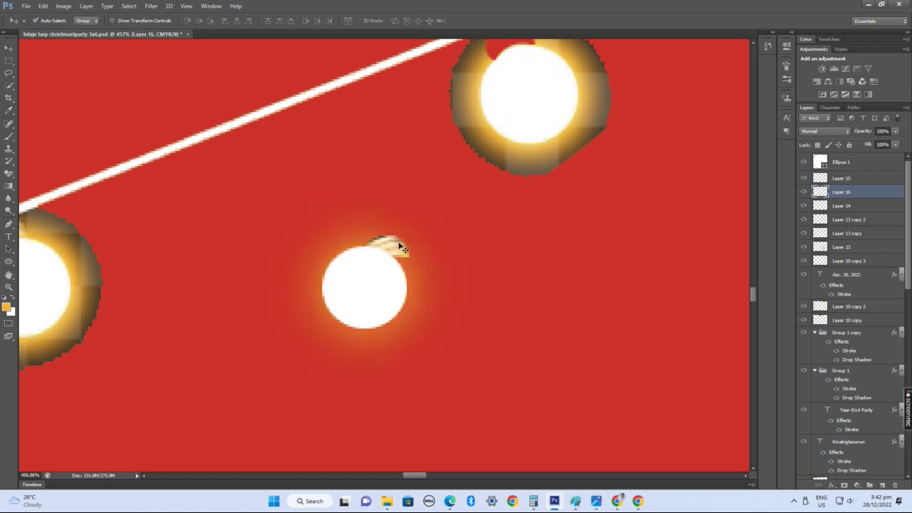
key("ctrl+t")
left_click_drag(401, 247, 390, 221)
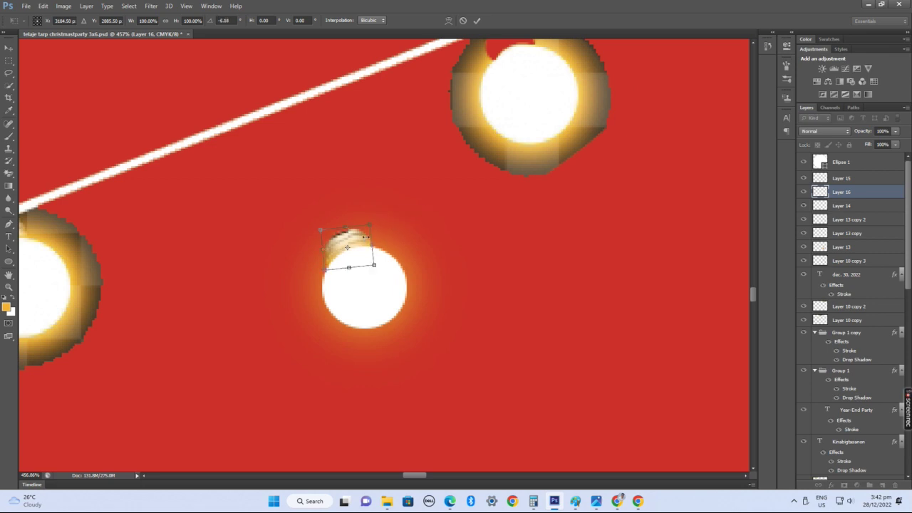
key("Return")
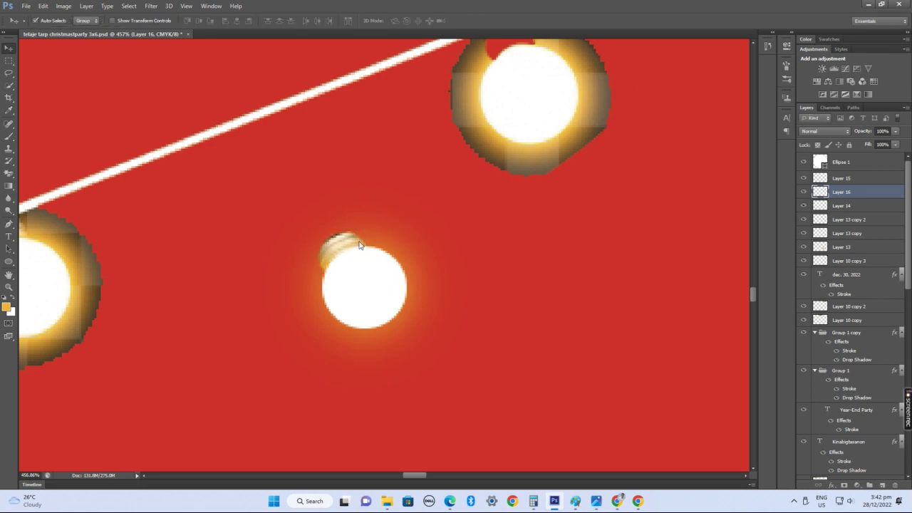
- Look through the preset shapes available for the Custom Shape tool
scroll(367, 245, "down", 4)
scroll(371, 245, "down", 1)
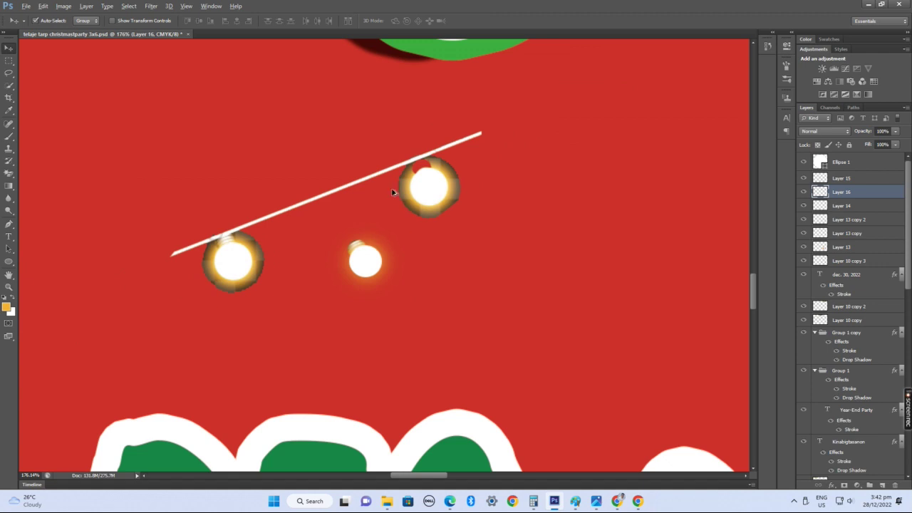
scroll(392, 192, "up", 1)
key("p")
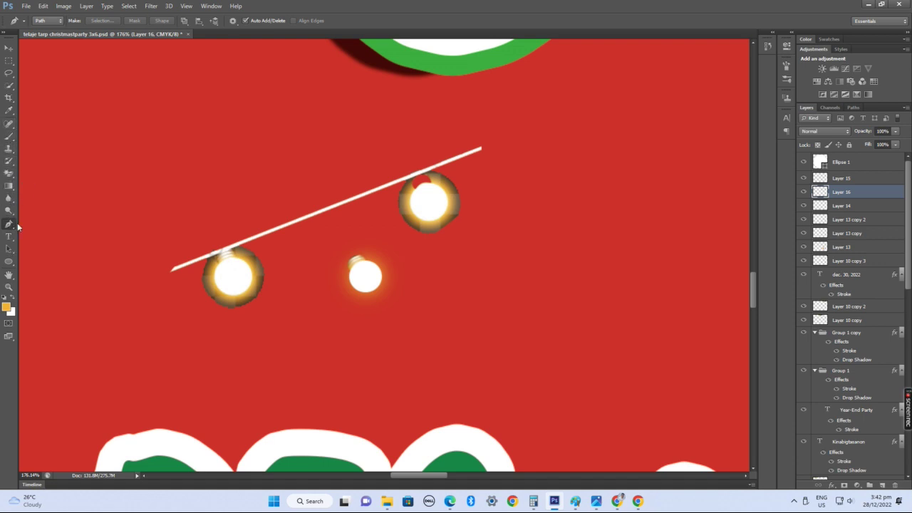
left_click(10, 262)
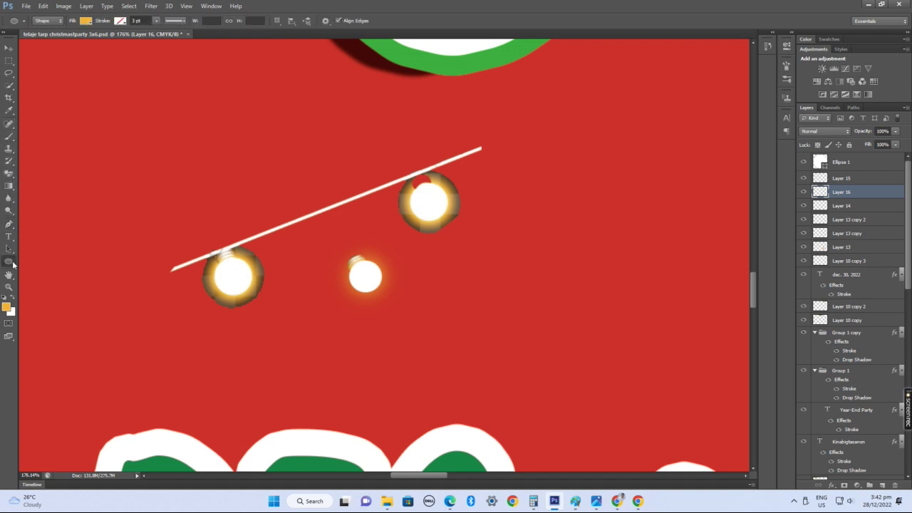
left_click(47, 20)
left_click(49, 20)
left_click(10, 22)
left_click(9, 24)
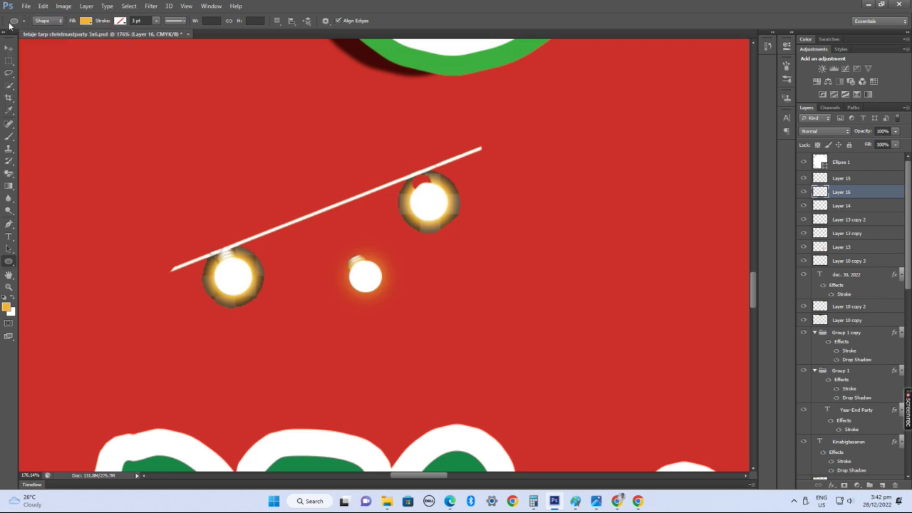
right_click(10, 264)
left_click(50, 305)
left_click(365, 21)
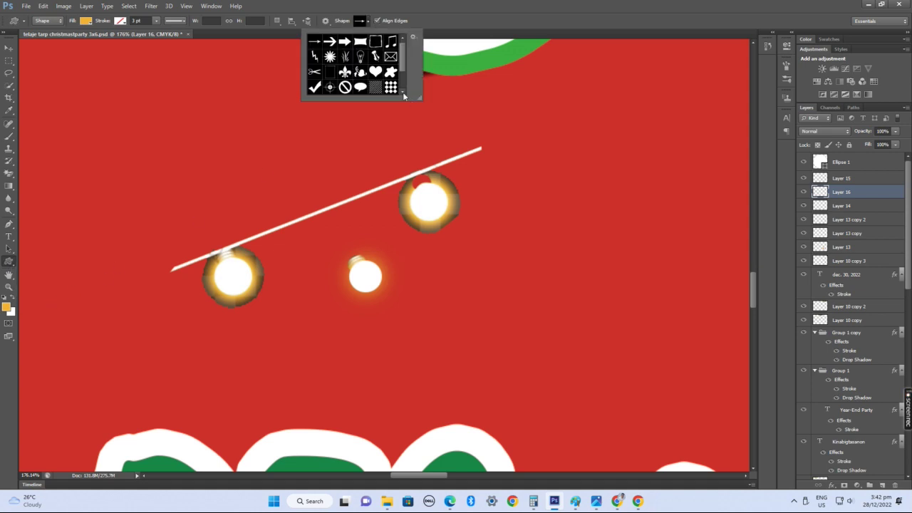
left_click_drag(403, 59, 401, 86)
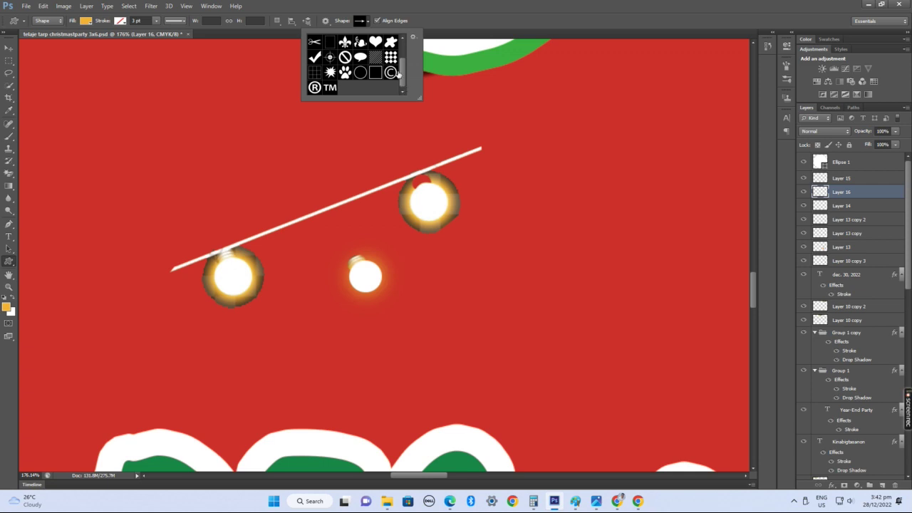
left_click(367, 21)
left_click(368, 21)
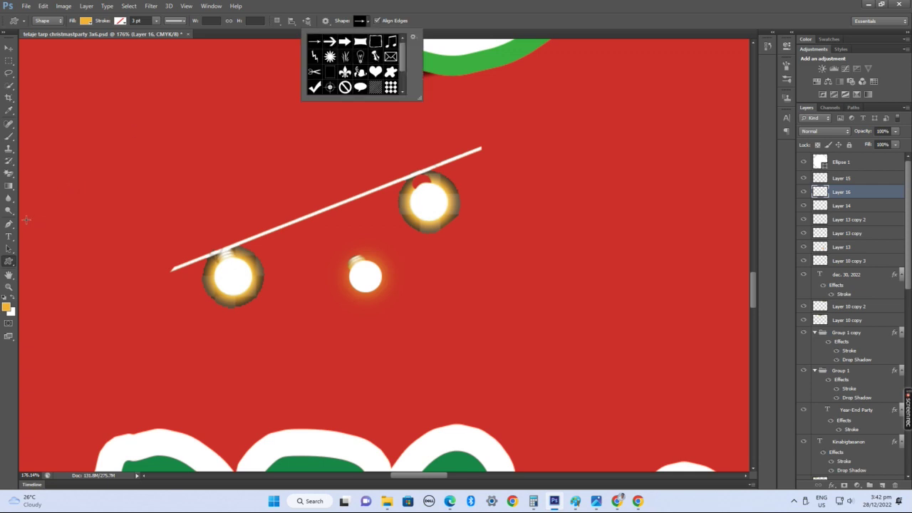
left_click(10, 263)
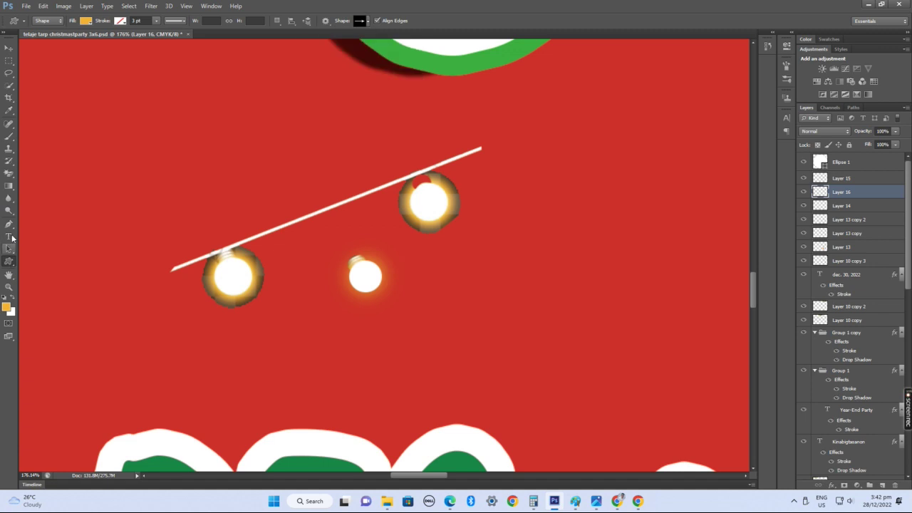
scroll(271, 375, "down", 4)
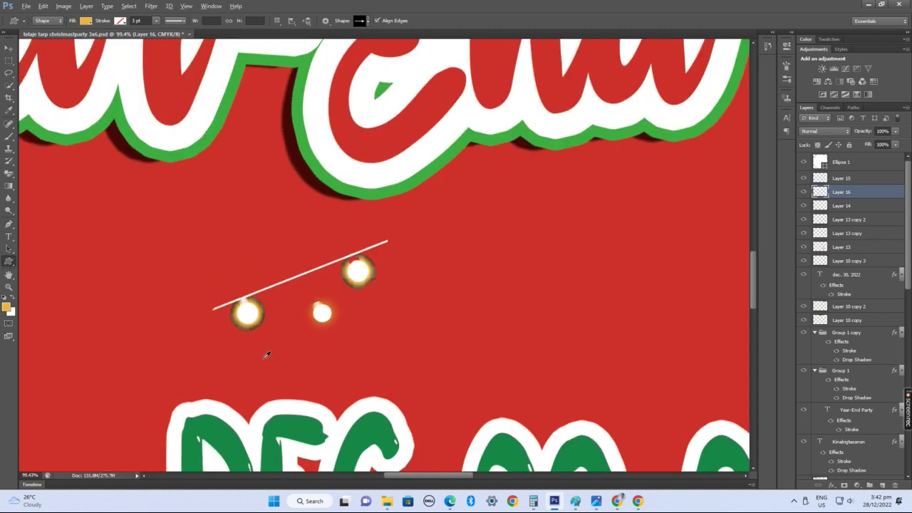
left_click_drag(334, 232, 361, 118)
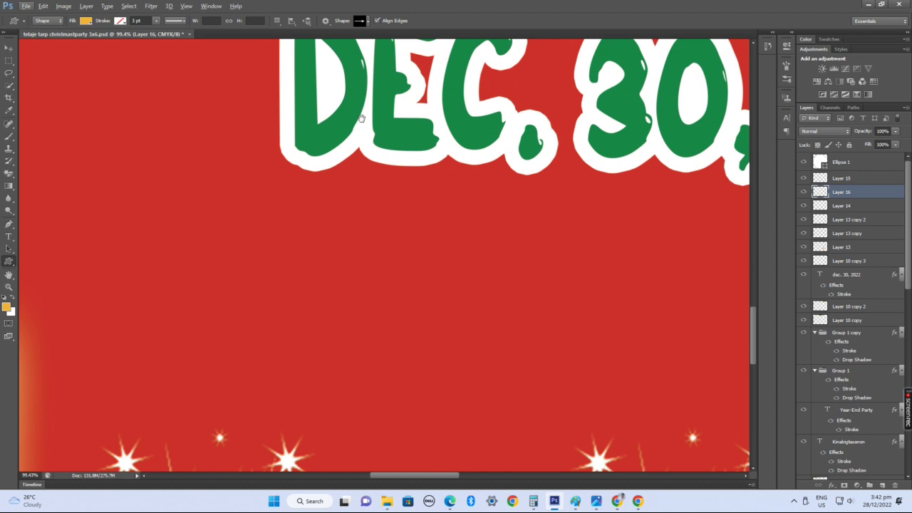
left_click_drag(362, 156, 307, 313)
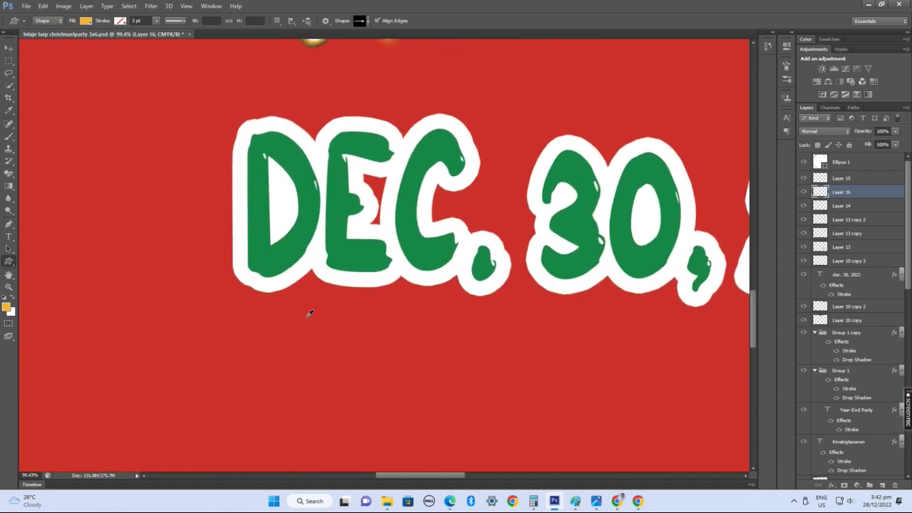
scroll(312, 305, "down", 2)
scroll(325, 229, "down", 1)
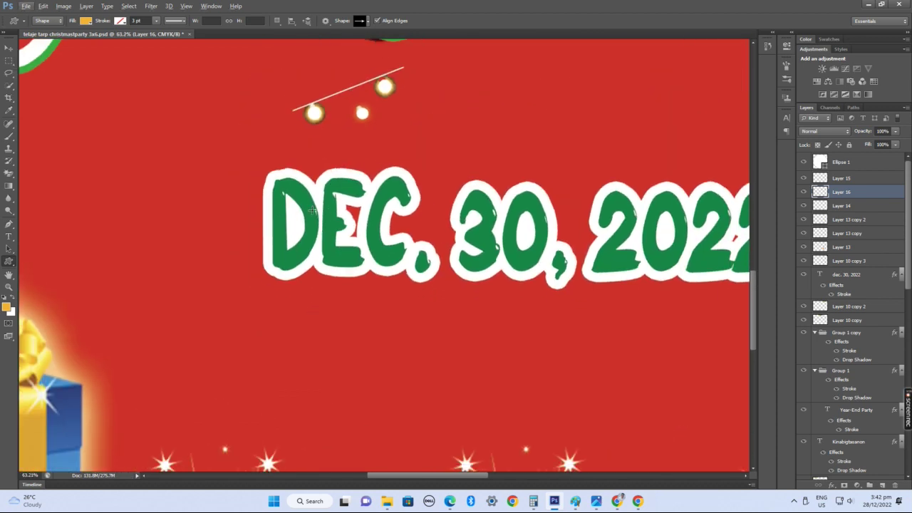
scroll(285, 293, "down", 2)
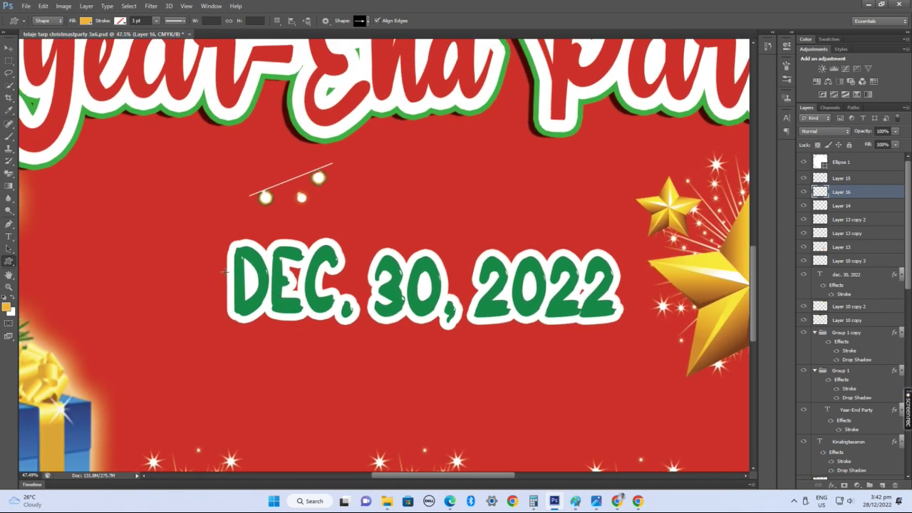
left_click_drag(224, 272, 231, 274)
left_click(460, 288)
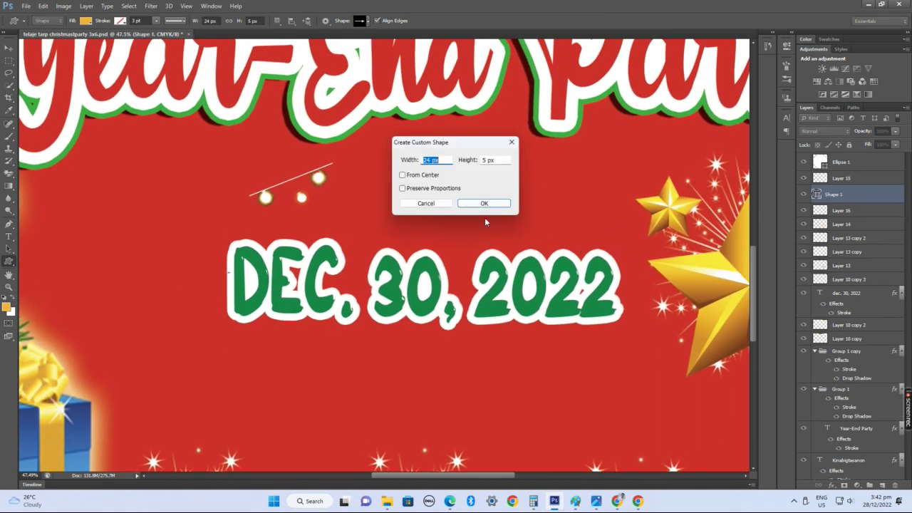
left_click(512, 142)
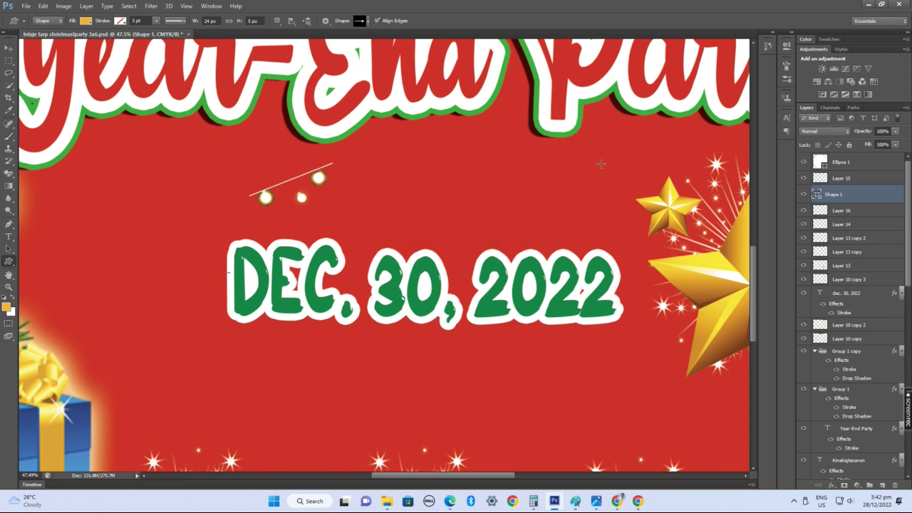
left_click(883, 485)
key("p")
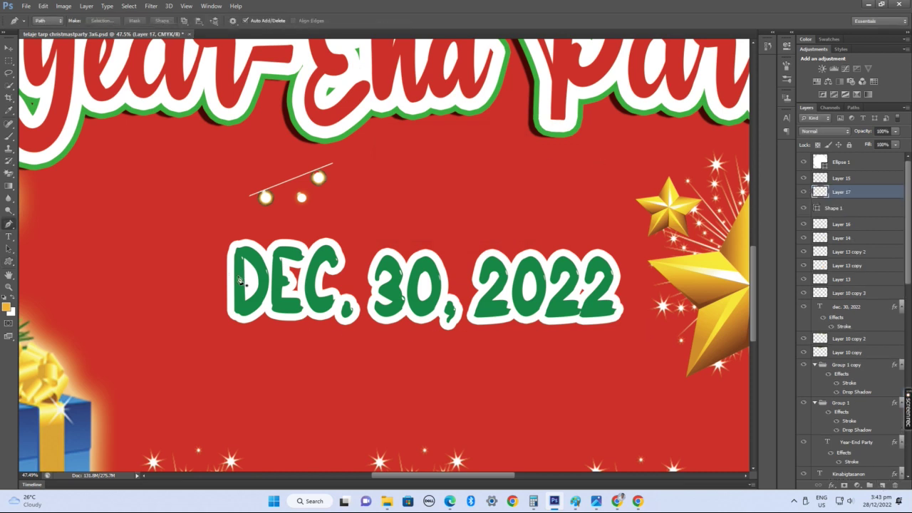
key("ctrl+alt+z")
key("ctrl+alt+z")
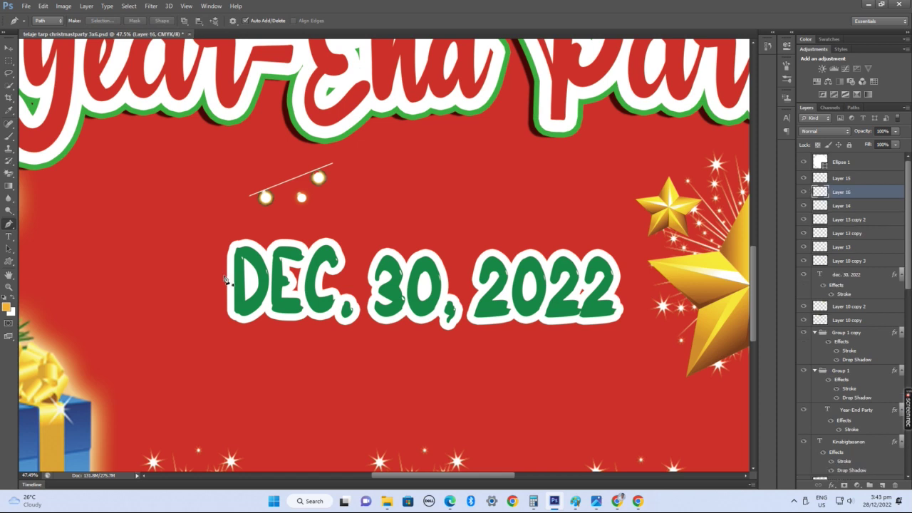
- Draw an S-curved pen path across the DEC. 30, 2022 text, dipping on its left half and arching on its right half
left_click(224, 276)
left_click(624, 263)
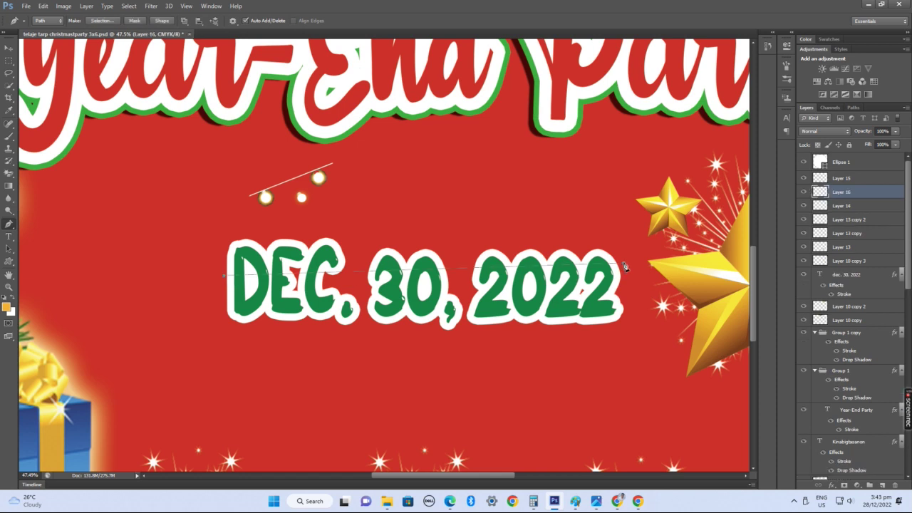
left_click(443, 269)
left_click_drag(538, 266, 526, 239)
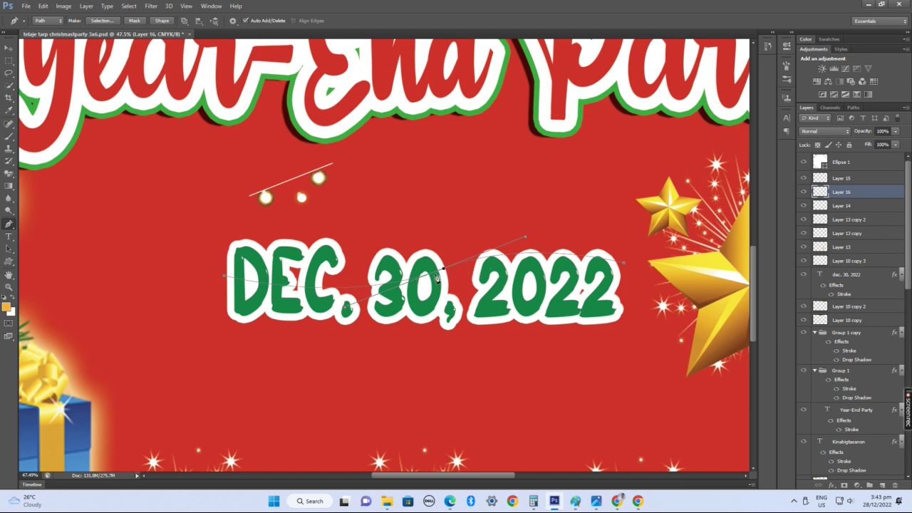
left_click_drag(443, 270, 437, 254)
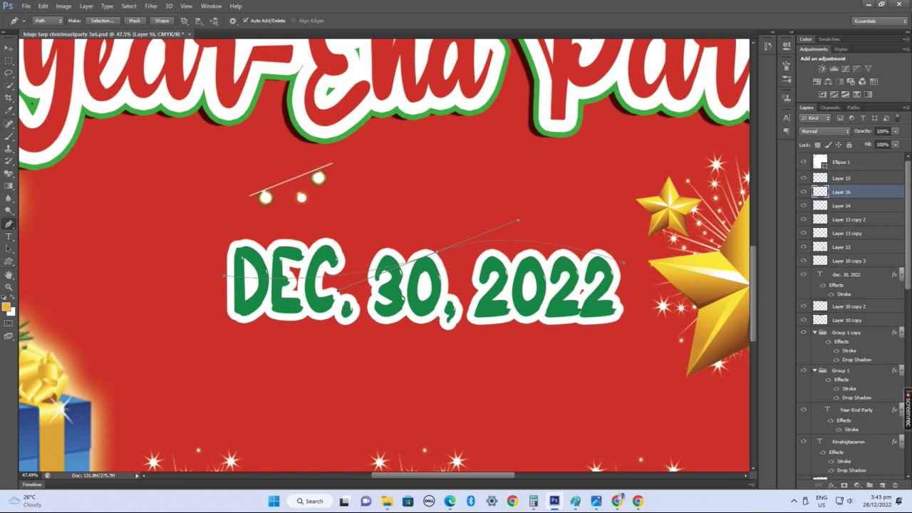
- Set the foreground colour to white, ffffff
left_click(6, 308)
left_click_drag(617, 132, 607, 127)
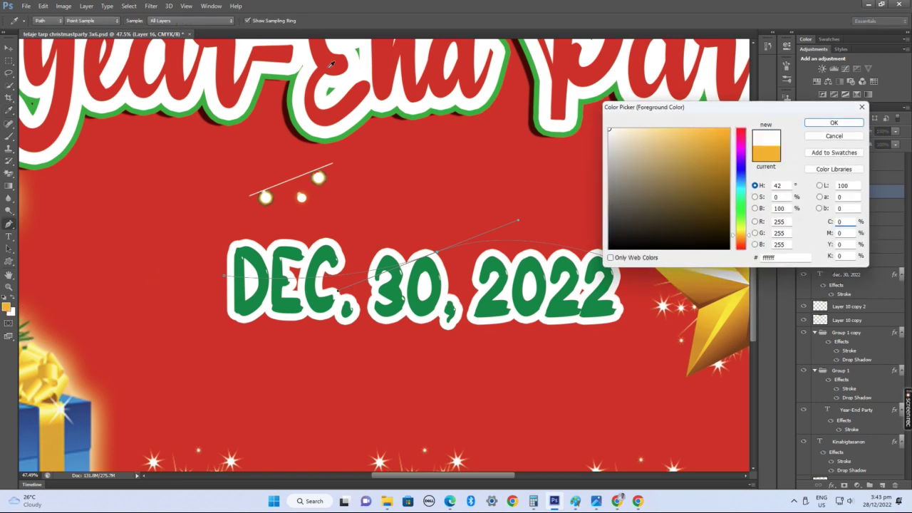
left_click(833, 124)
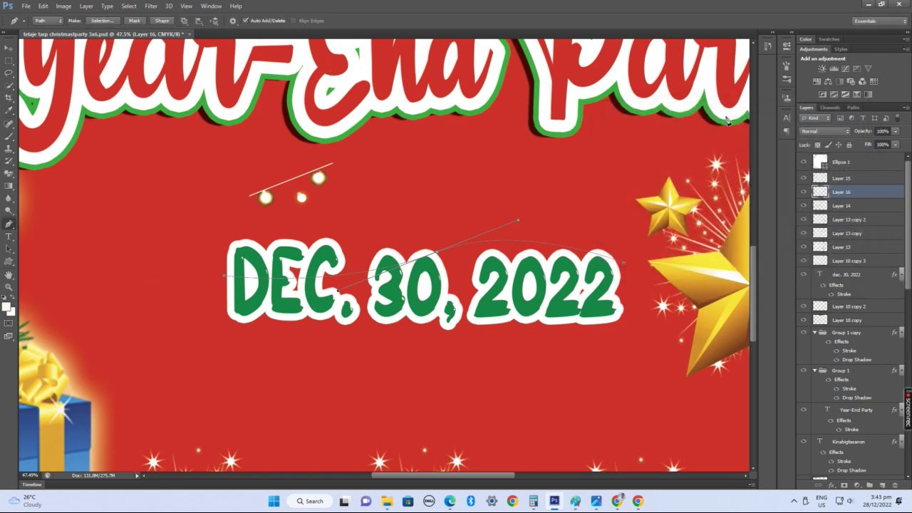
- Stroke the curved path over the date in white on the bulb socket's layer
right_click(840, 193)
key("Escape")
left_click(825, 224)
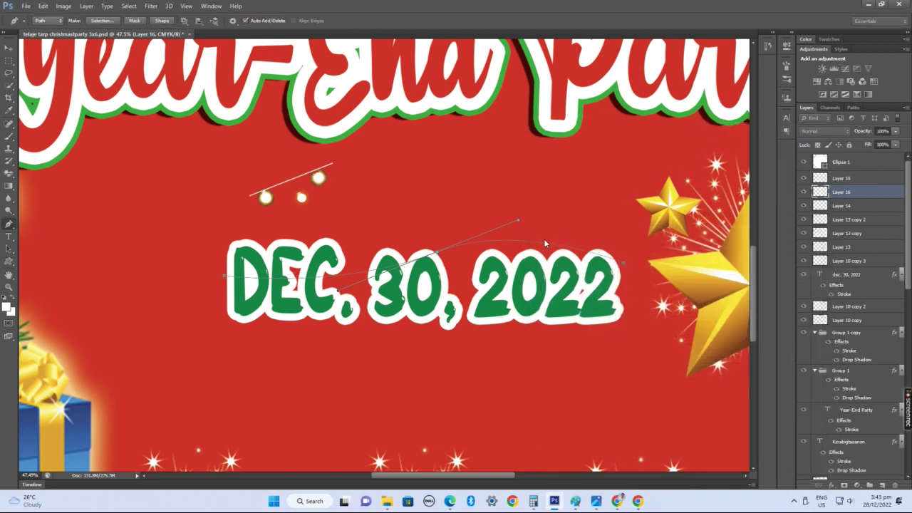
right_click(544, 243)
left_click(581, 325)
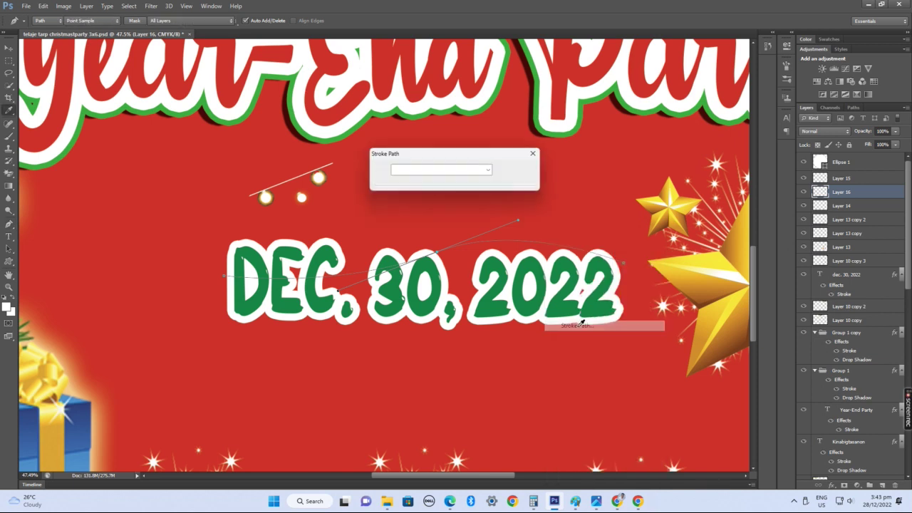
left_click(520, 168)
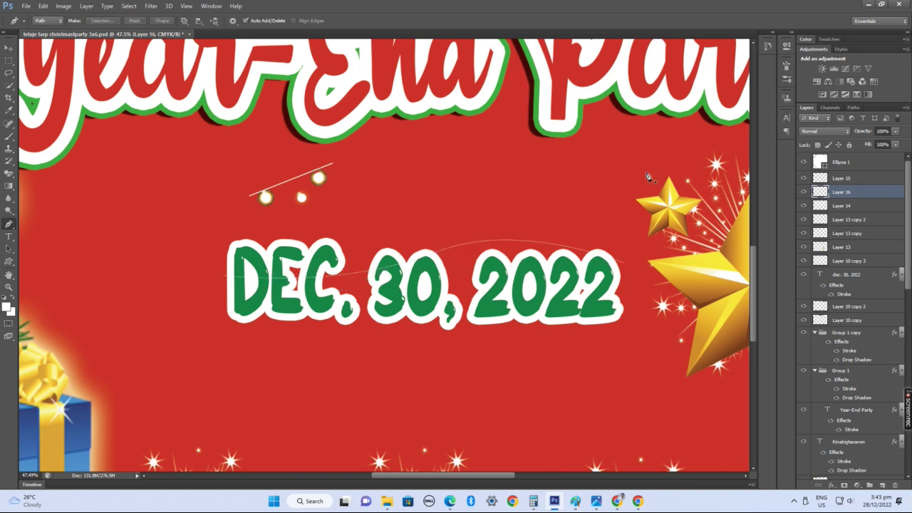
- Move the stroked curve down so that it runs beneath the DEC. 30, 2022 text
key("v")
key("ctrl+t")
left_click_drag(538, 245, 535, 318)
key("Return")
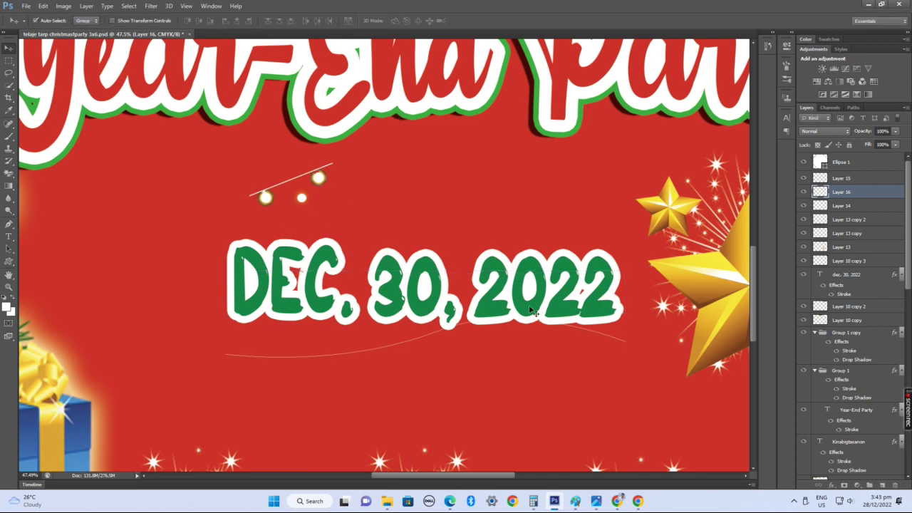
- Fill a narrow horizontal rectangular selection with white on a new layer, in the empty area above the DEC. 30, 2022 text
scroll(599, 341, "down", 1)
scroll(586, 330, "up", 1)
scroll(411, 225, "up", 3)
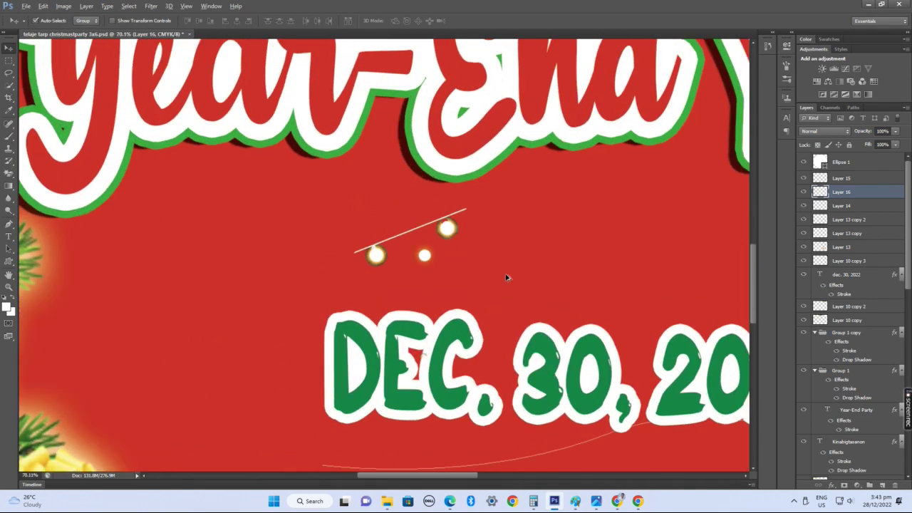
key("m")
mouse_move(606, 277)
left_mouse_down()
mouse_move(590, 279)
mouse_move(611, 280)
left_mouse_up()
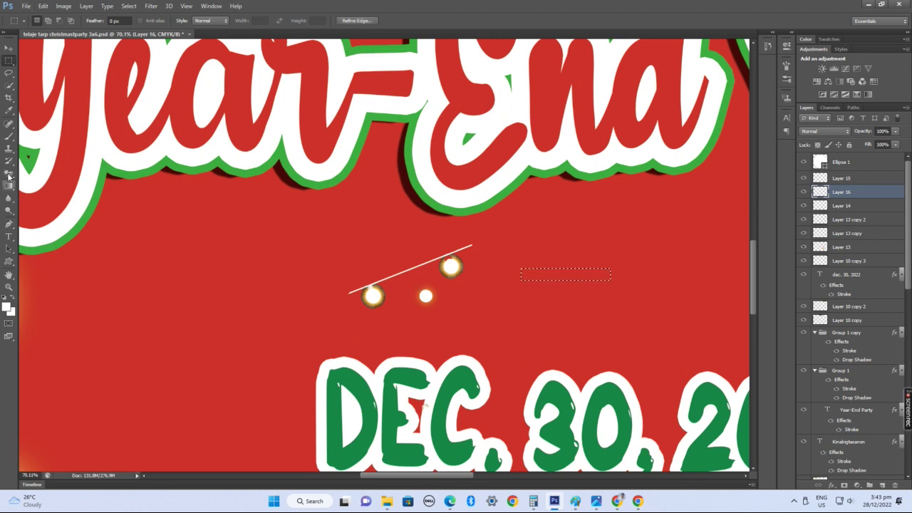
left_click_drag(8, 184, 61, 195)
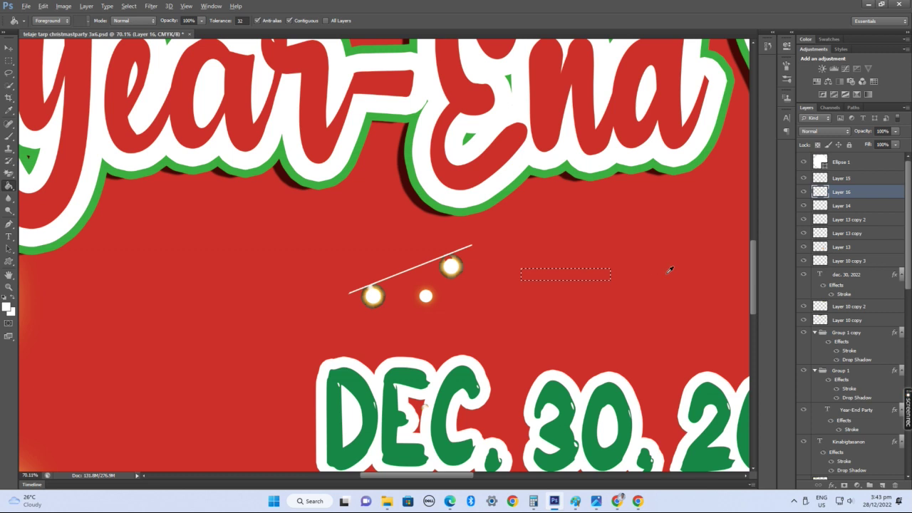
scroll(669, 270, "up", 1)
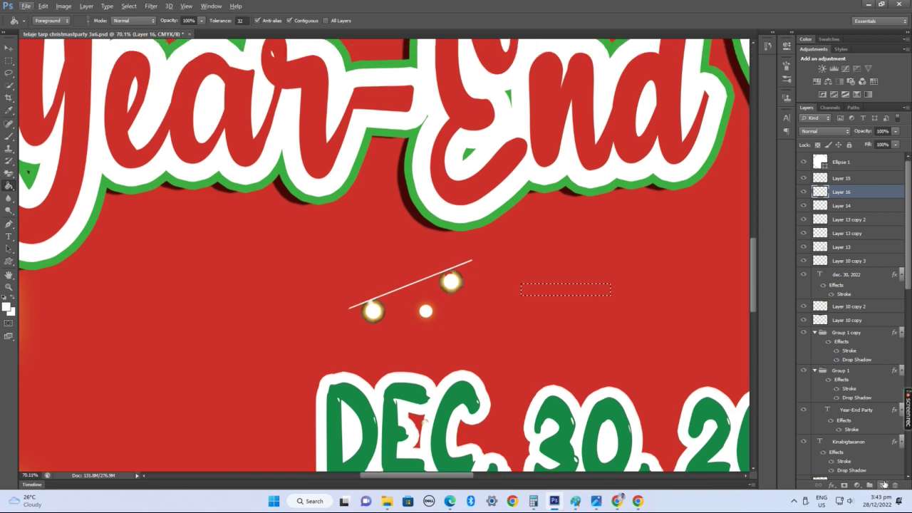
left_click(883, 484)
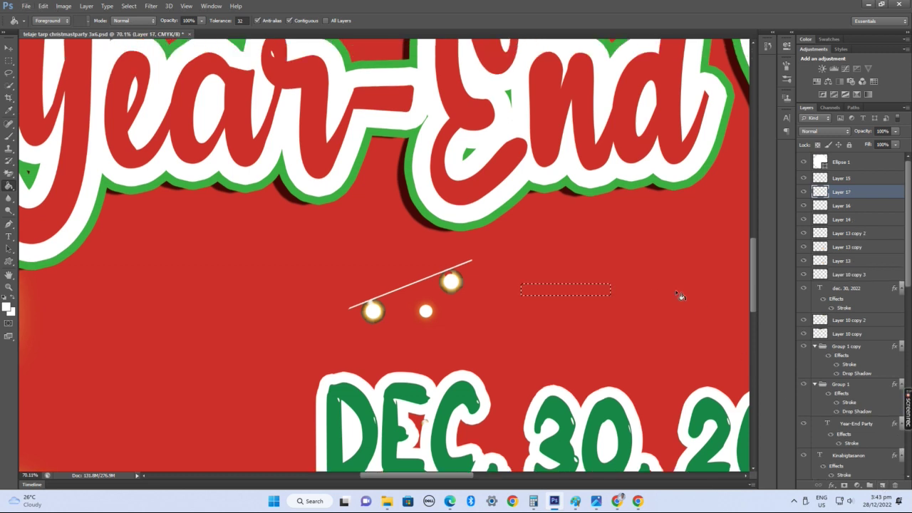
left_click(604, 289)
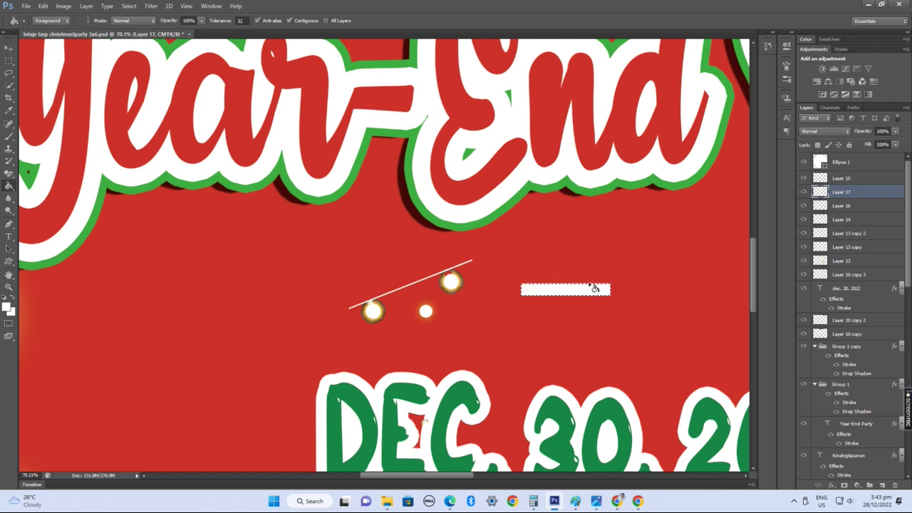
- Flatten the white bar into a thin line, lengthen it horizontally and place it just above the DEC. 30, 2022 text
key("v")
key("ctrl+t")
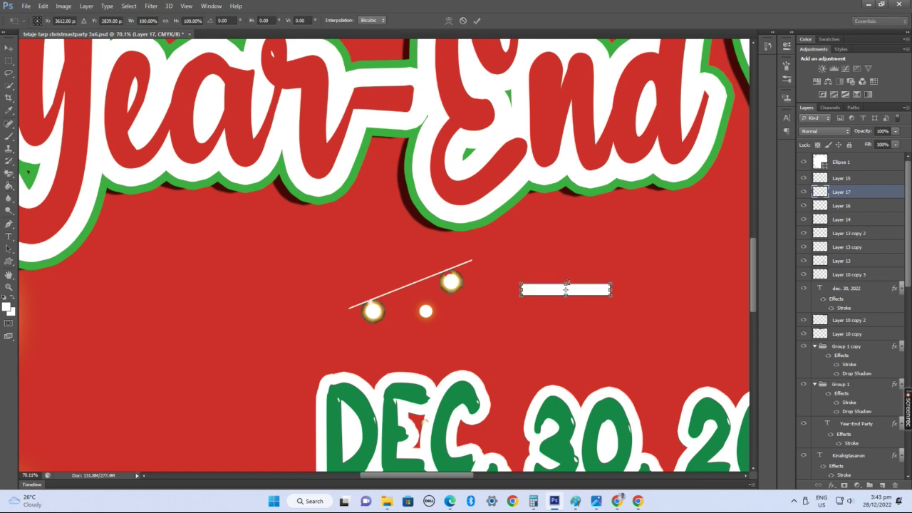
left_click_drag(566, 286, 567, 298)
scroll(619, 305, "down", 2)
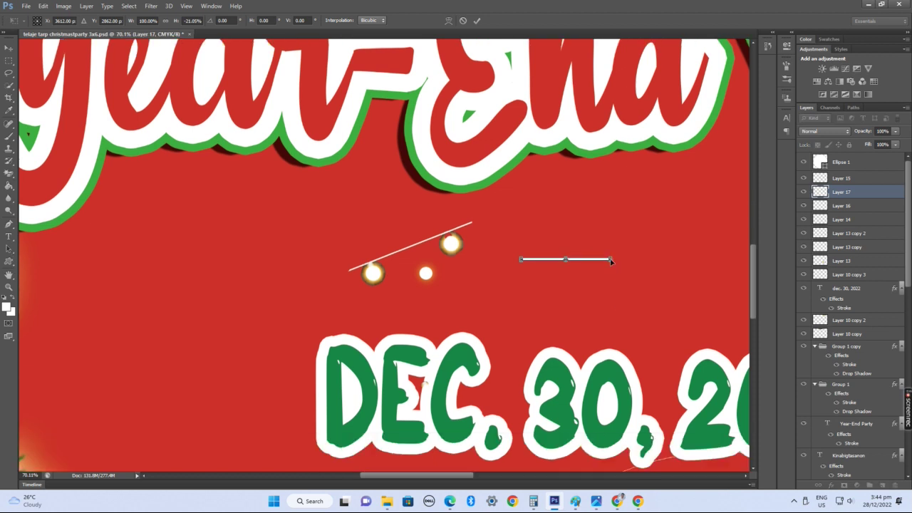
left_click_drag(611, 259, 771, 253)
key("Return")
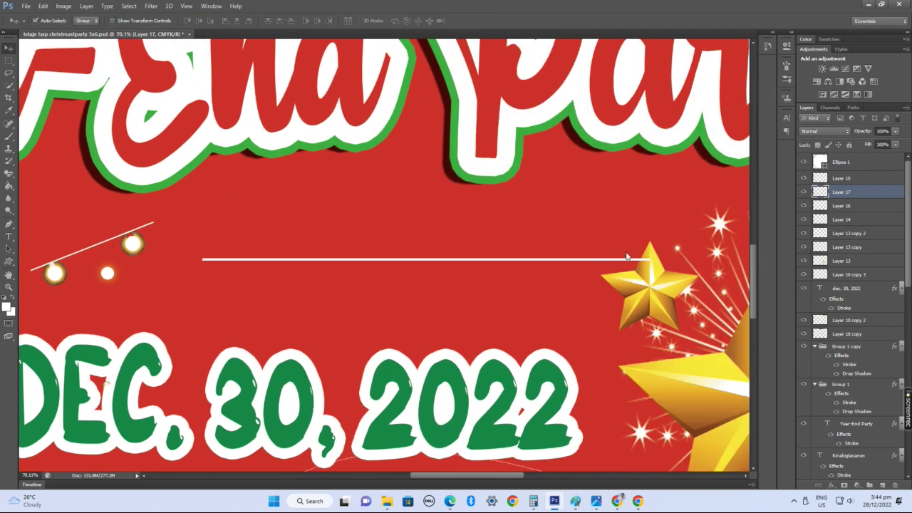
left_click_drag(594, 265, 453, 319)
left_click_drag(372, 336, 501, 271)
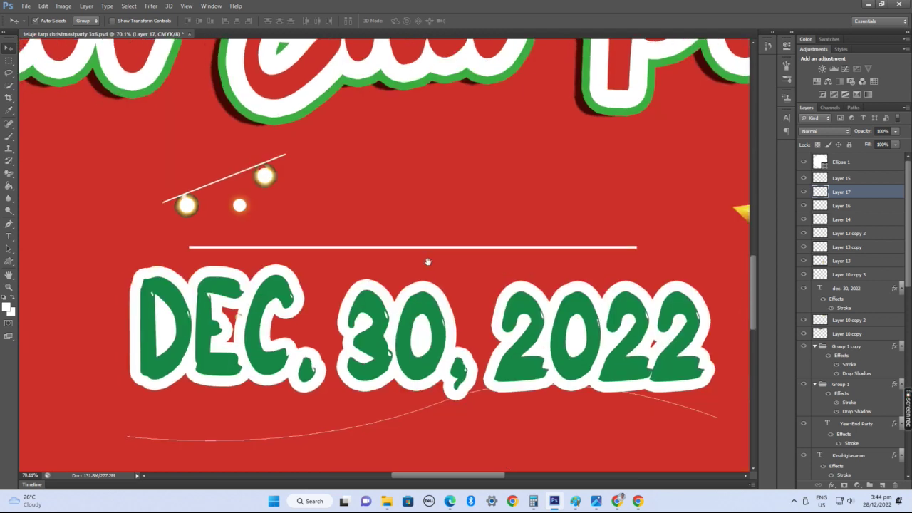
- Group the white circle, its glow and the reference string-light image, and merge the group into one layer
scroll(282, 182, "up", 5)
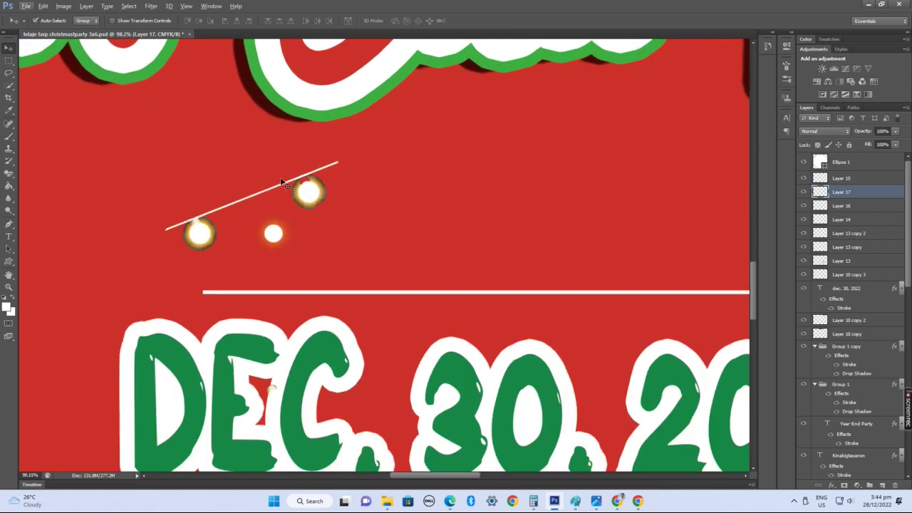
left_click(332, 196)
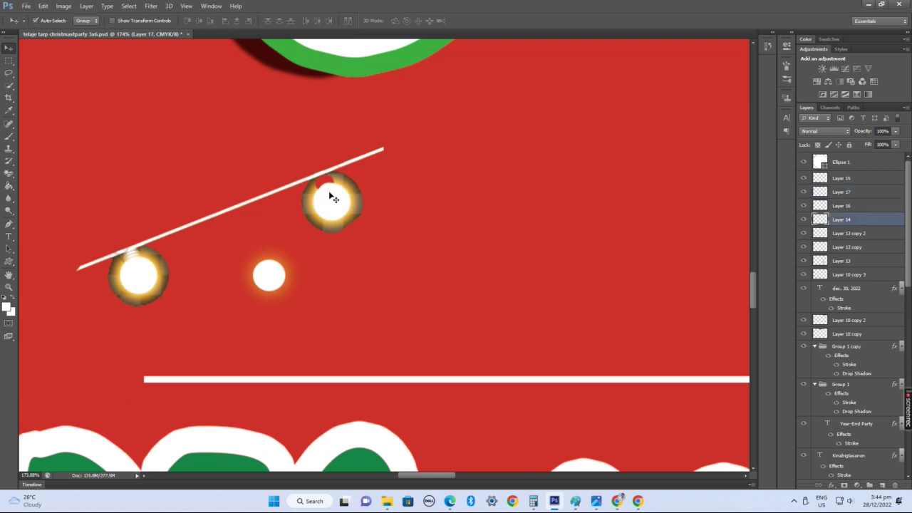
left_click_drag(273, 272, 296, 332)
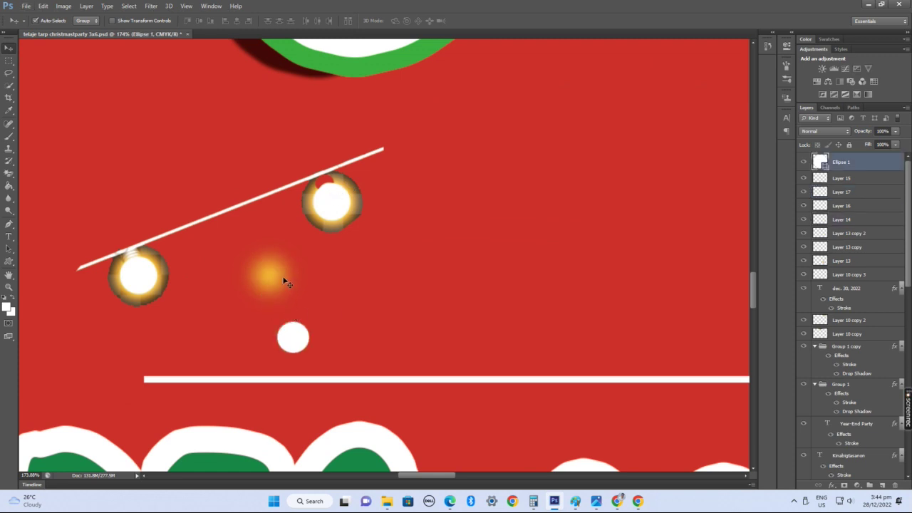
key("ctrl+z")
left_click_drag(307, 290, 265, 265)
key("ctrl+g")
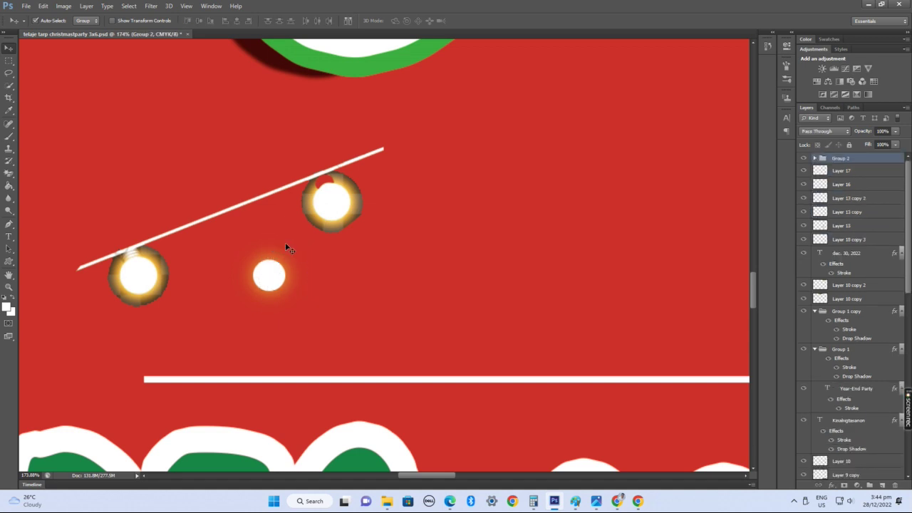
right_click(841, 159)
key("ctrl+e")
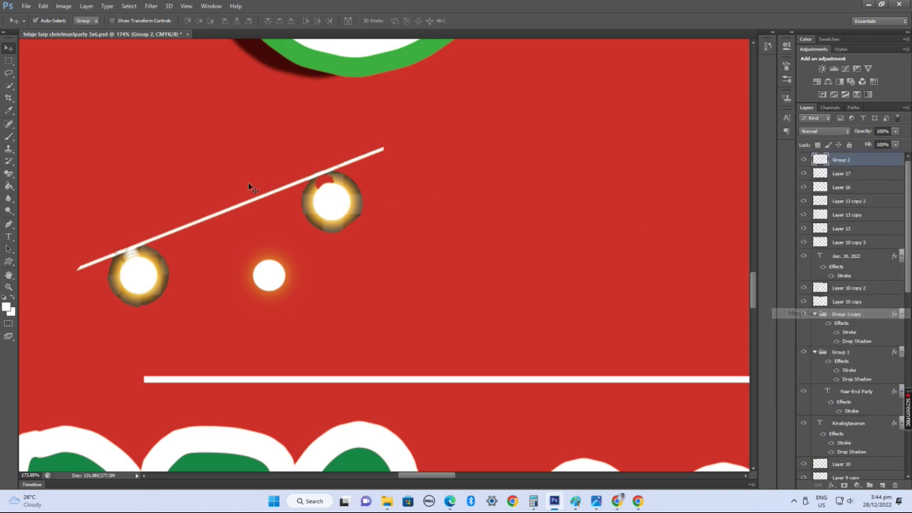
- Draw a closed pen path around the separate glowing bulb below the slanted string
scroll(173, 258, "up", 2)
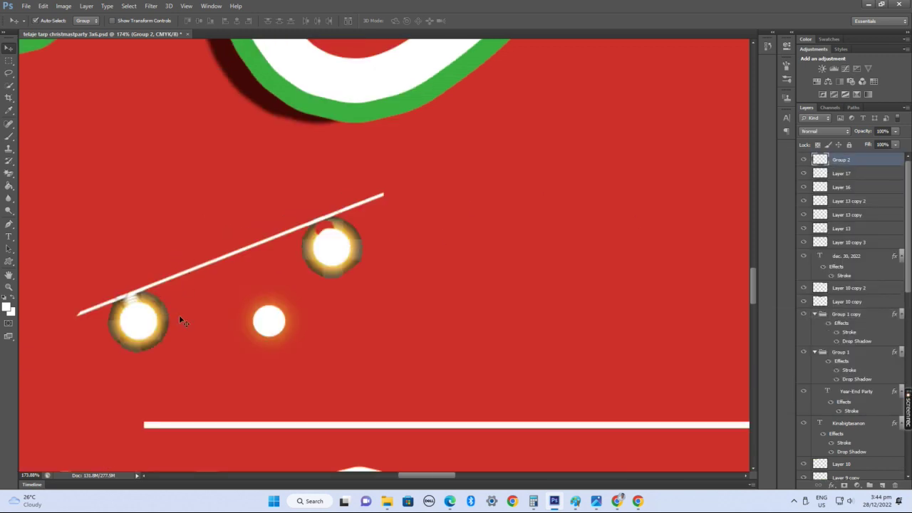
scroll(221, 313, "up", 1)
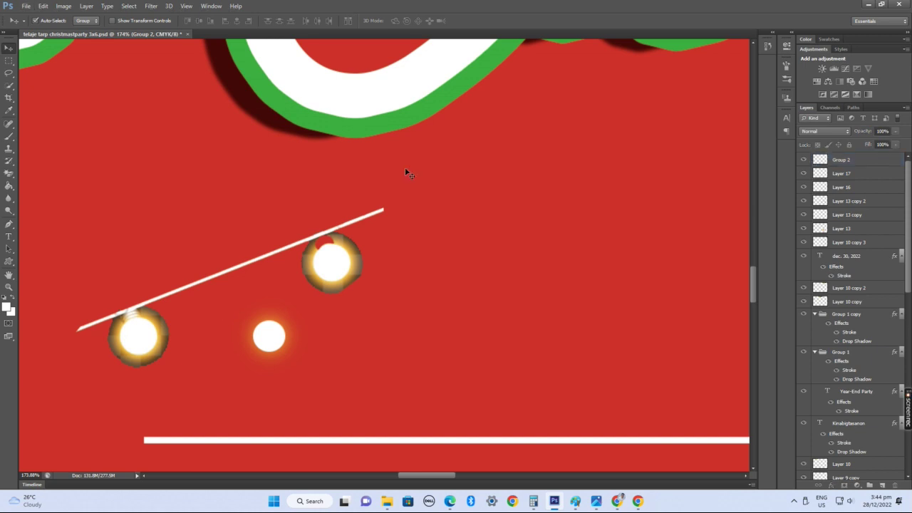
left_click_drag(273, 267, 461, 212)
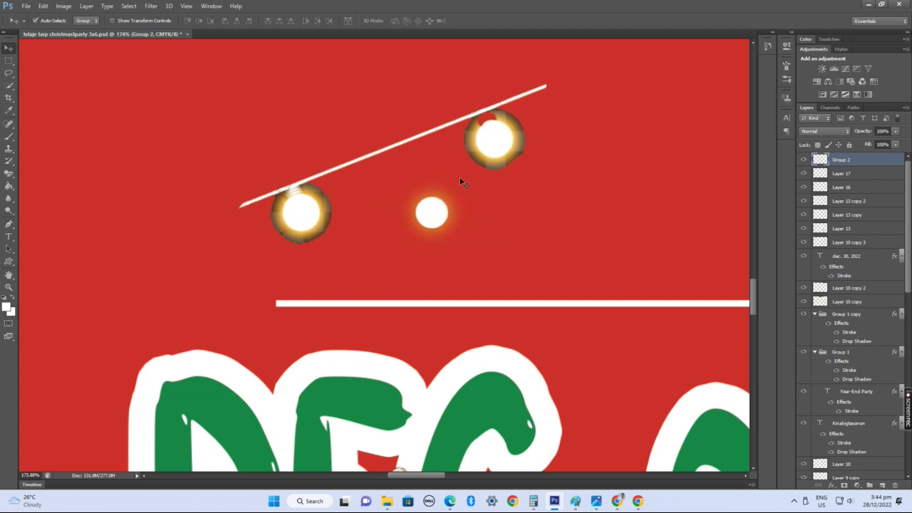
key("p")
left_click(470, 226)
left_click(461, 172)
left_click(379, 182)
left_click(386, 254)
left_click(470, 226)
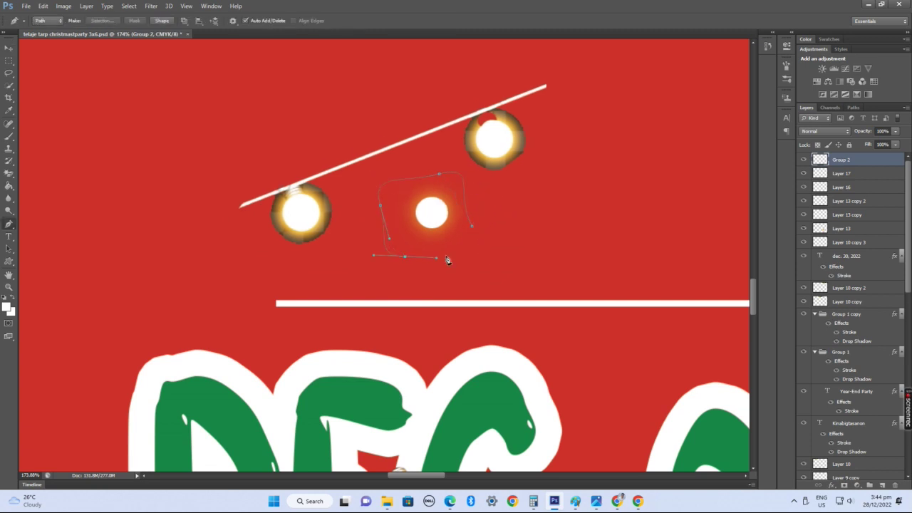
- Cut the outlined glowing bulb onto its own layer and hang it directly beneath the straight white line
key("ctrl+Return")
key("ctrl+x")
key("ctrl+v")
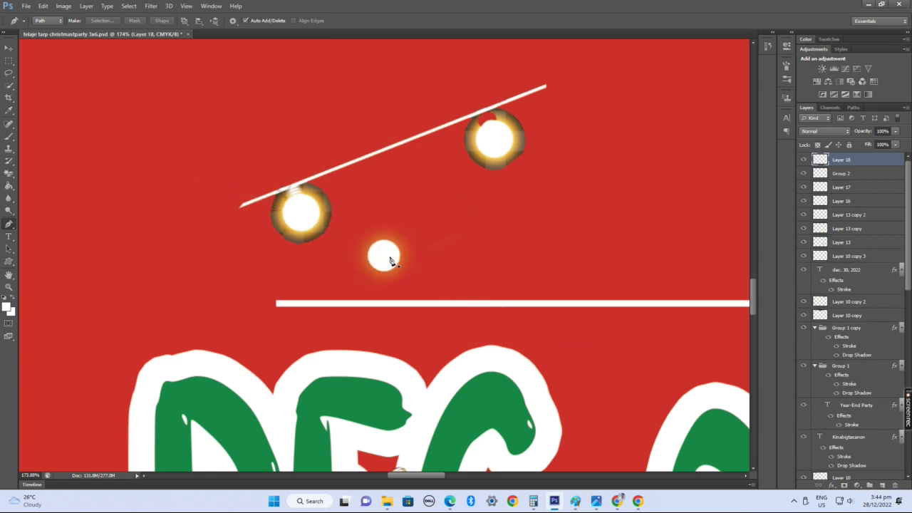
key("v")
left_click_drag(519, 305, 552, 328)
- Trace the socket of the reference image's lower-left bulb with the Pen tool and convert the path to a selection
scroll(313, 215, "up", 3)
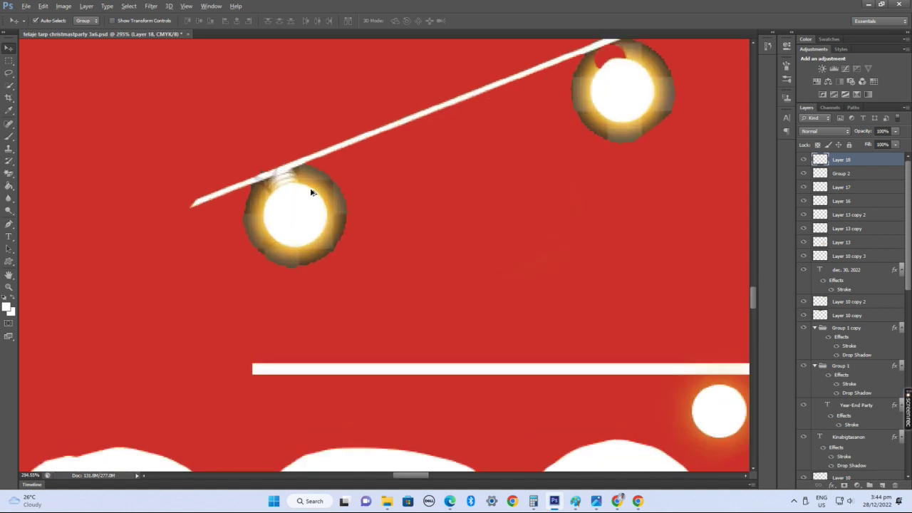
key("p")
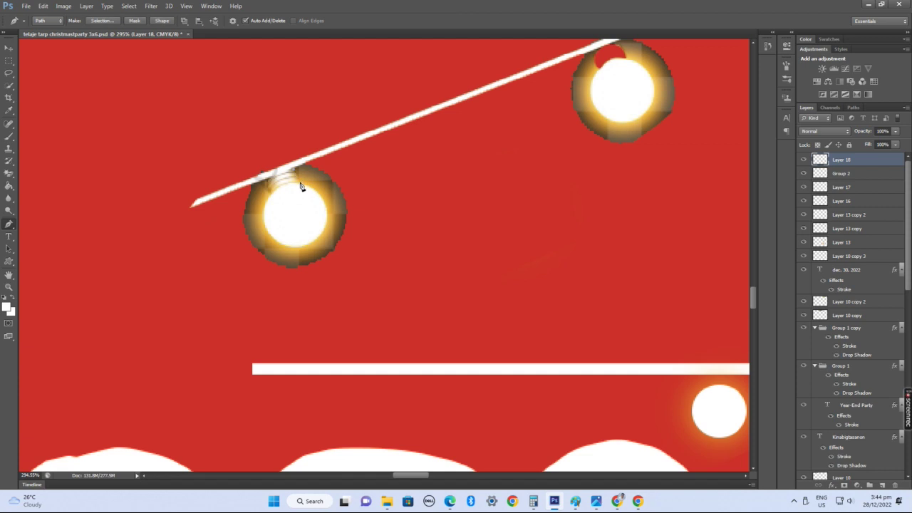
left_click_drag(271, 195, 263, 207)
key("ctrl+z")
key("ctrl+x")
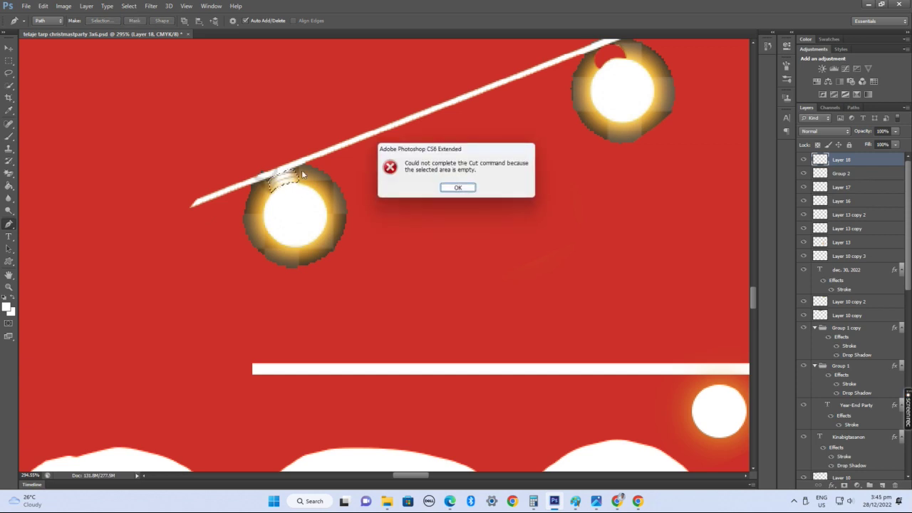
left_click(448, 186)
- Cut the selected socket from the reference image onto a new layer and place it between the glowing bulb and the white line
key("v")
left_click(315, 210)
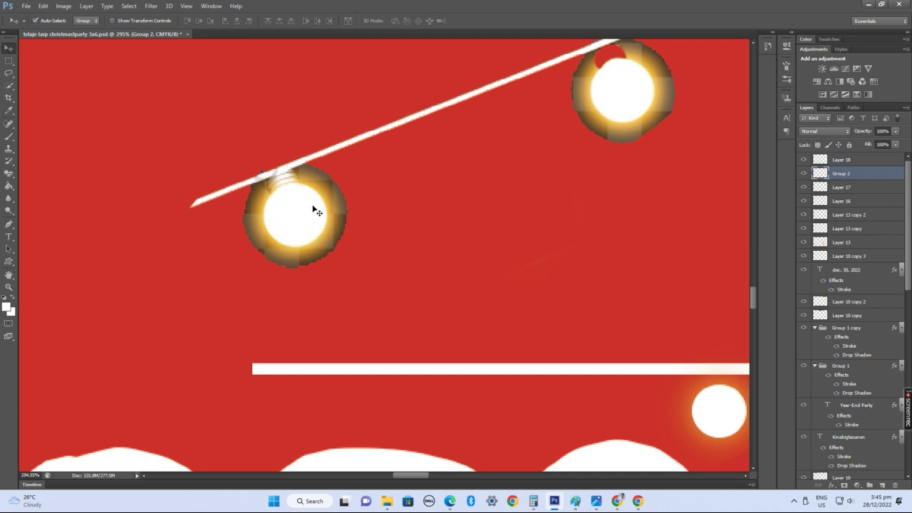
key("ctrl+v")
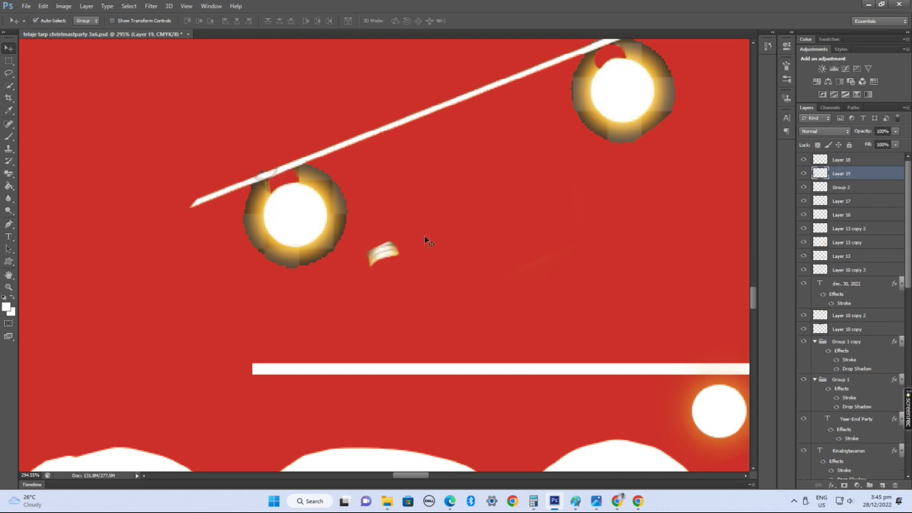
left_click_drag(392, 252, 716, 383)
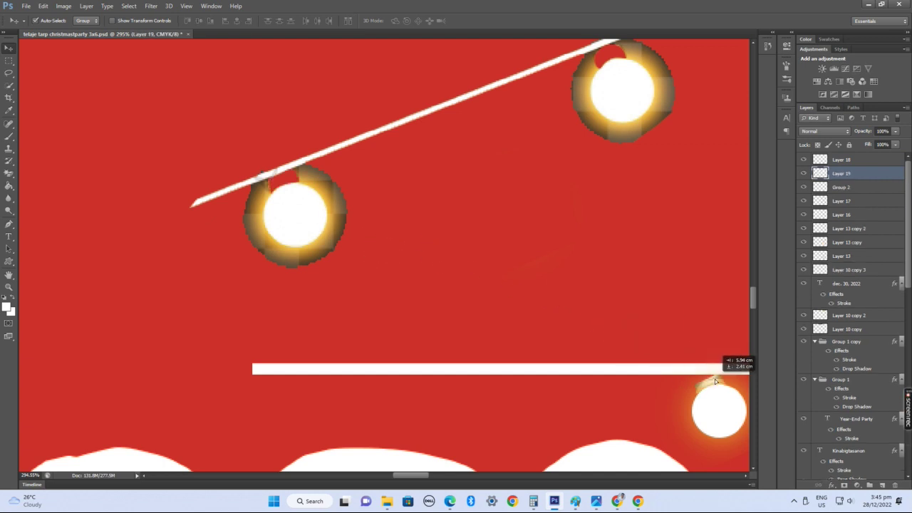
- Delete the leftover reference string-light image
left_click(309, 214)
key("Delete")
- Group the glowing bulb with its socket and merge the group into a single layer
left_click(587, 368)
left_click_drag(568, 357, 332, 250)
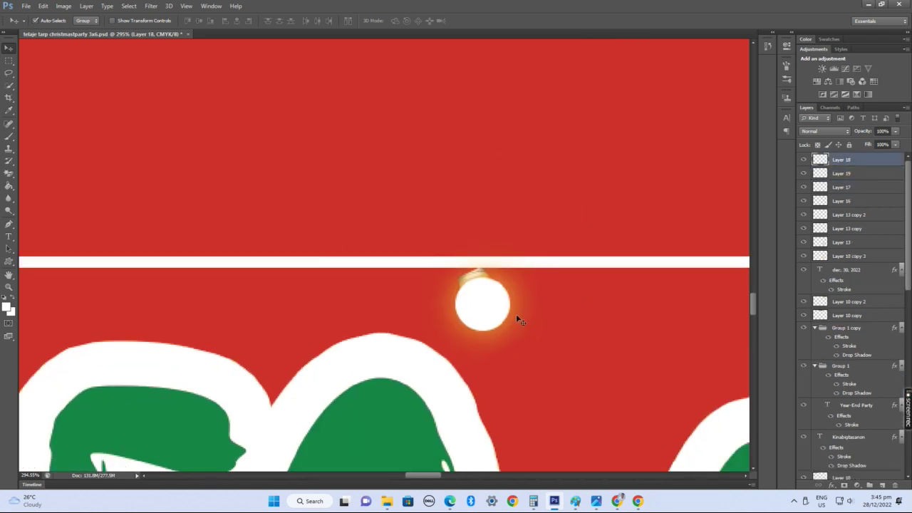
scroll(499, 306, "up", 1)
scroll(534, 349, "up", 2)
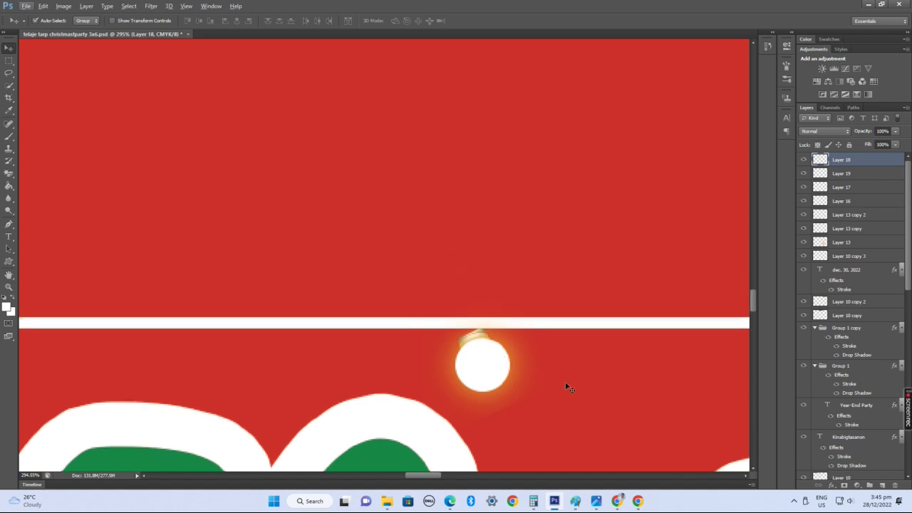
left_click(476, 342, "shift")
key("ctrl+g")
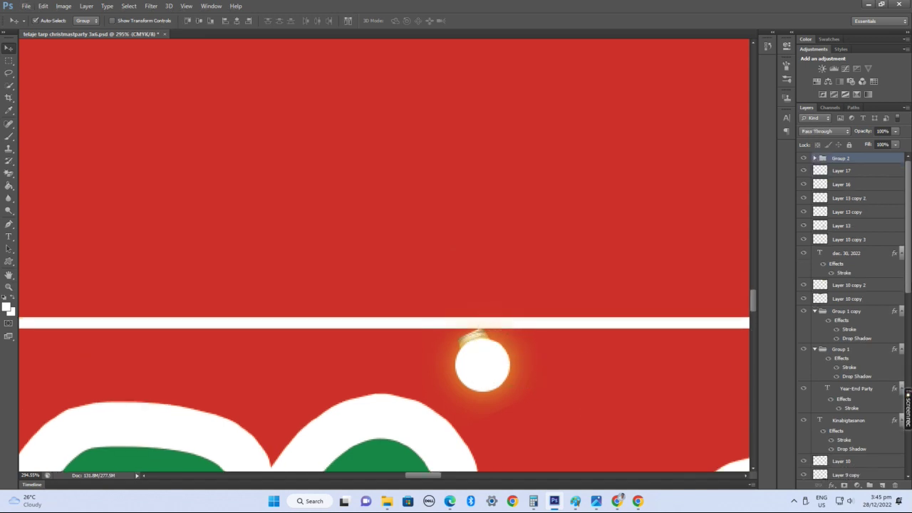
right_click(817, 159)
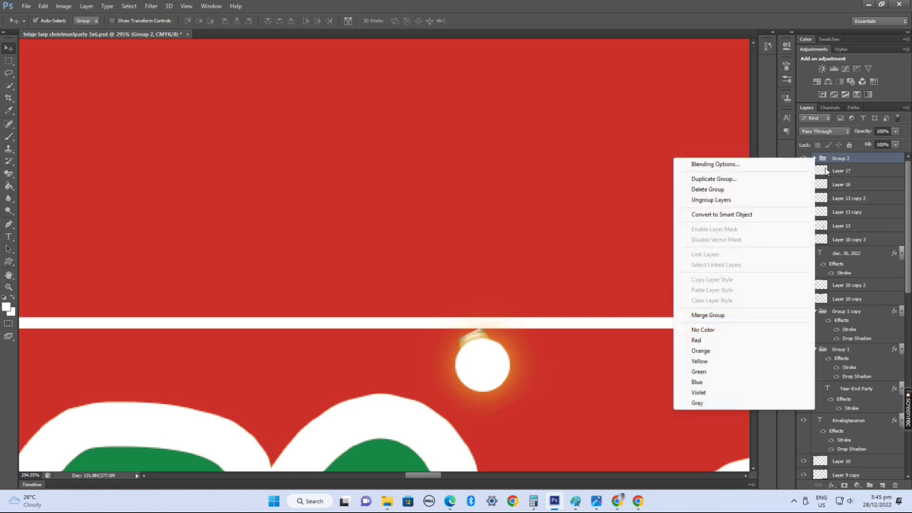
left_click(708, 315)
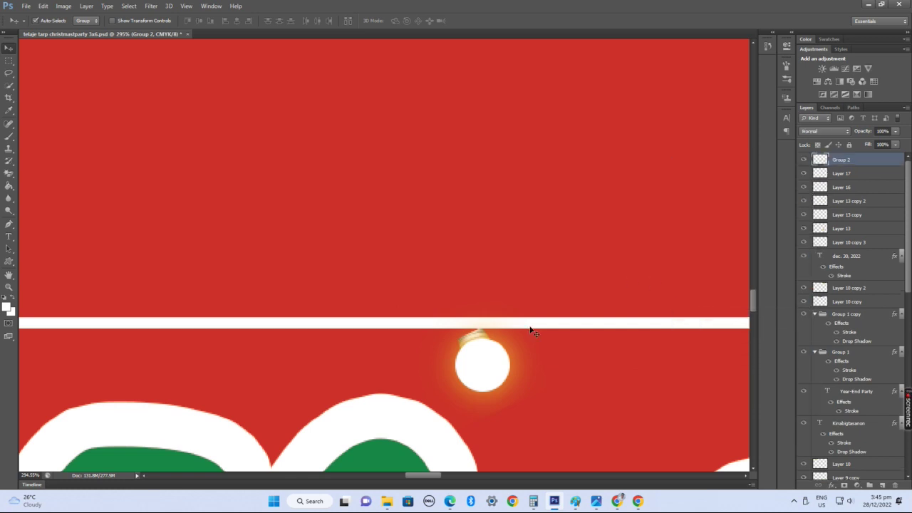
scroll(502, 362, "down", 2)
scroll(502, 362, "down", 1)
key("super")
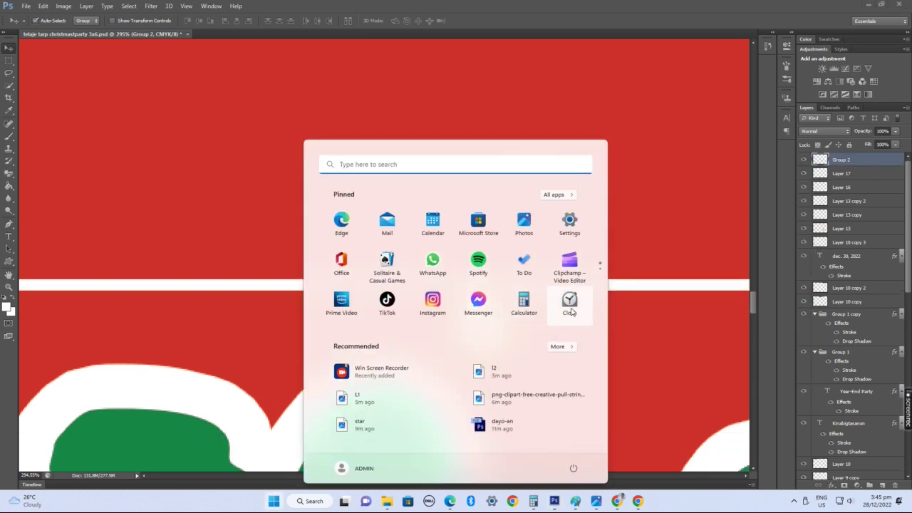
key("super")
scroll(503, 338, "down", 2)
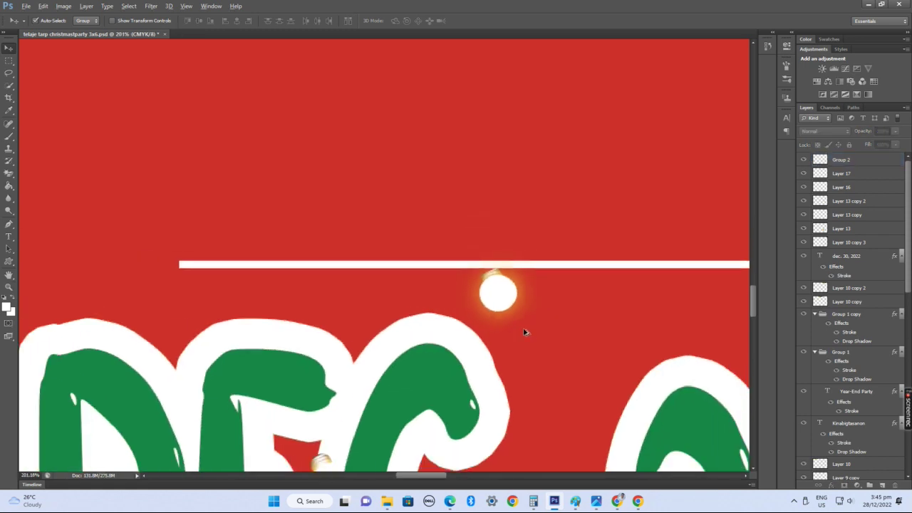
scroll(525, 332, "down", 4)
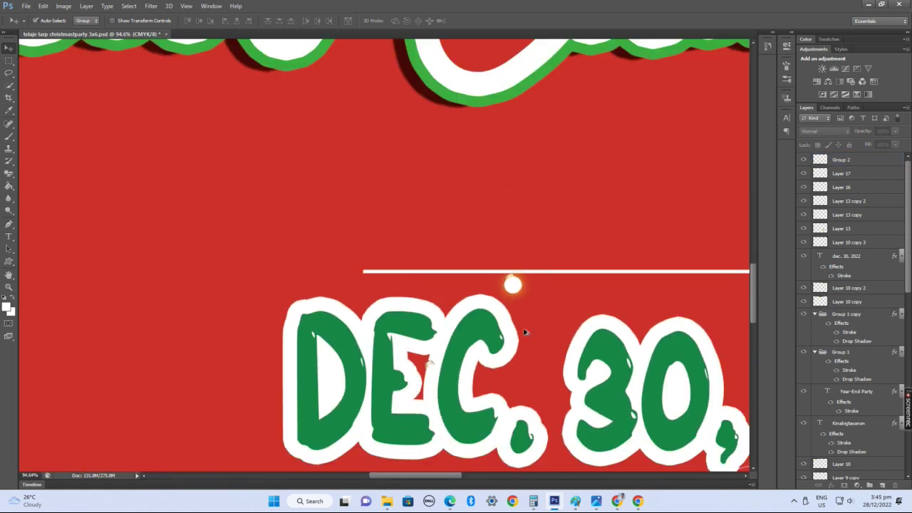
scroll(524, 332, "down", 3)
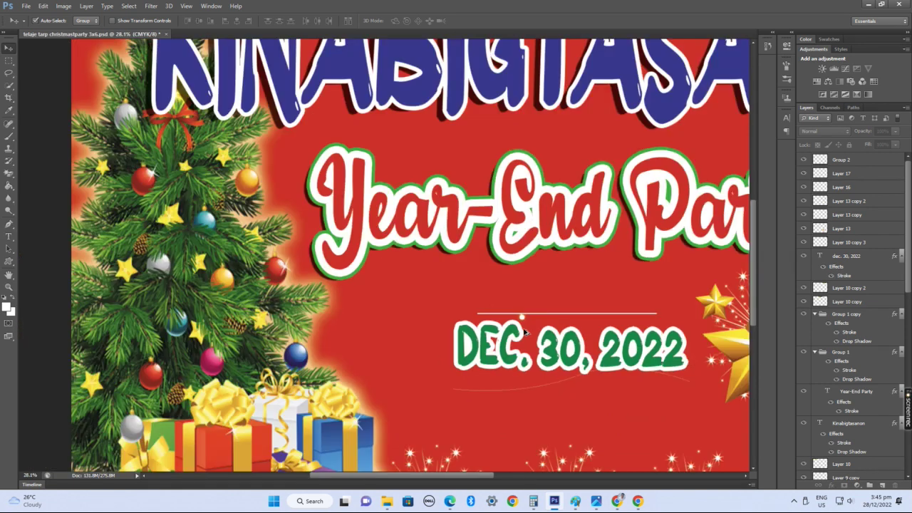
- Enlarge the merged glowing bulb proportionally from its centre to about 170% of its size
scroll(575, 362, "up", 2)
scroll(575, 362, "up", 5)
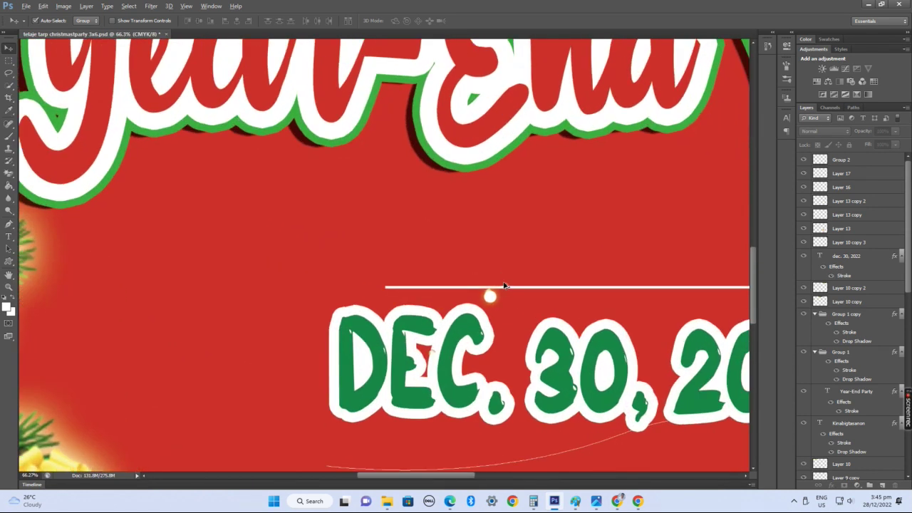
left_click(503, 308)
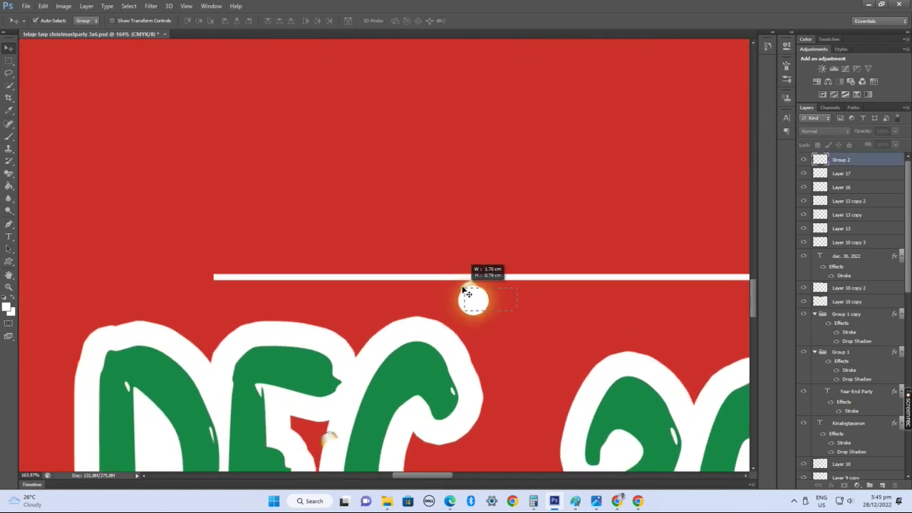
key("ctrl+t")
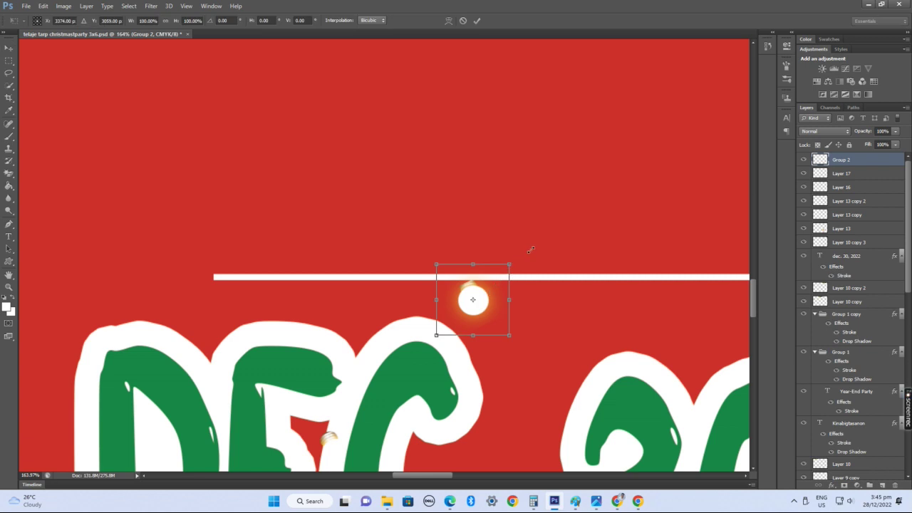
mouse_move(533, 249)
left_mouse_down()
mouse_move(528, 237)
mouse_move(538, 241)
left_mouse_up()
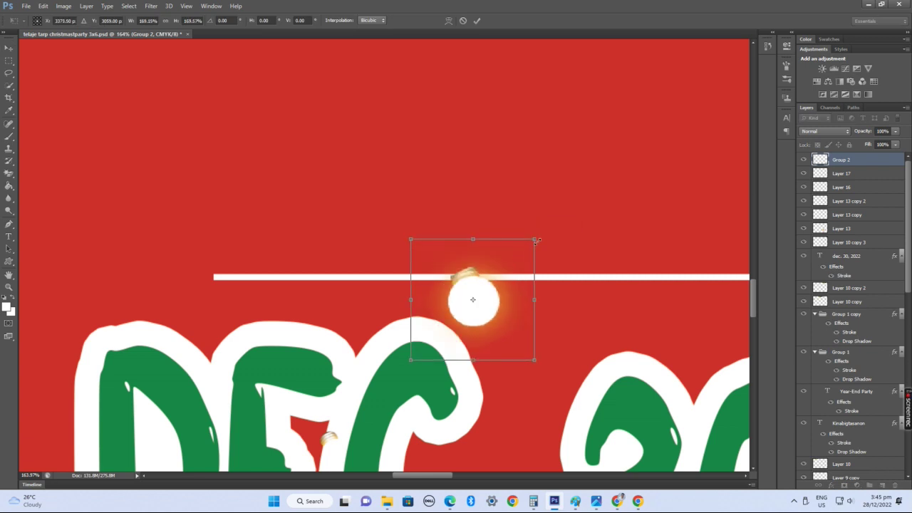
key("Return")
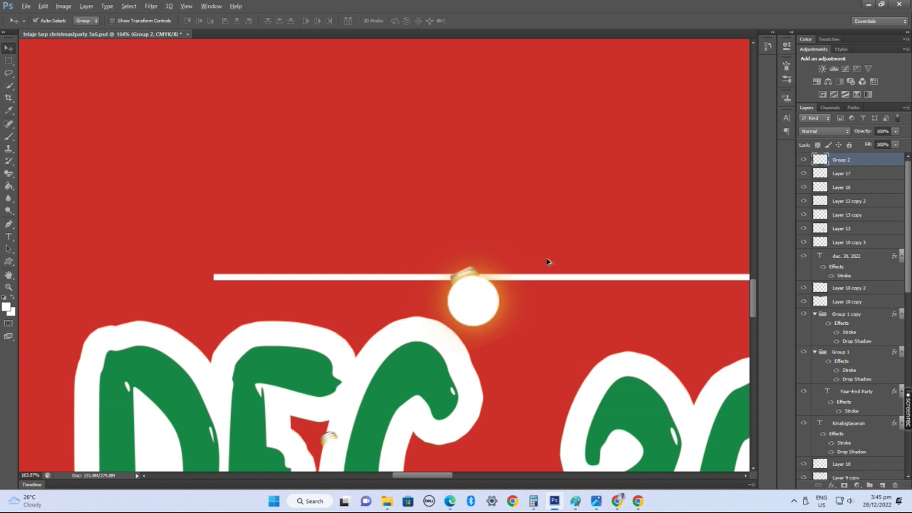
- Move the white string line up so that it meets the top of the bulb's socket
scroll(535, 295, "down", 1)
scroll(470, 254, "up", 3)
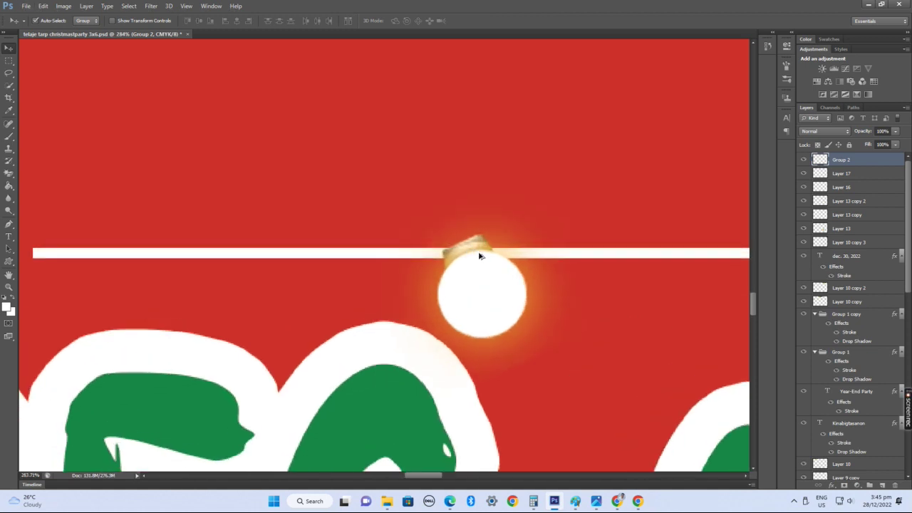
left_click(566, 254)
left_click_drag(631, 254, 604, 241)
scroll(50, 176, "up", 1)
- Select the merged glowing bulb layer on the canvas
key("alt")
key("y")
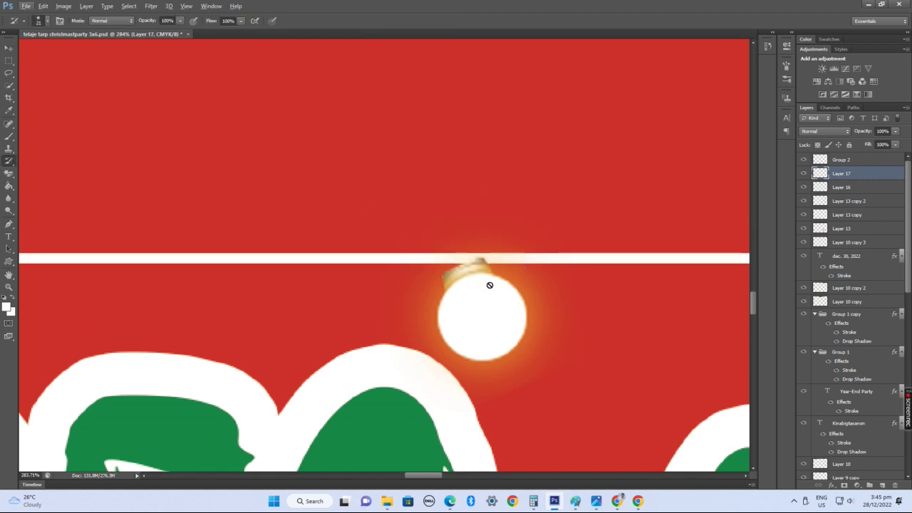
key("v")
key("Escape")
key("v")
left_click(484, 295)
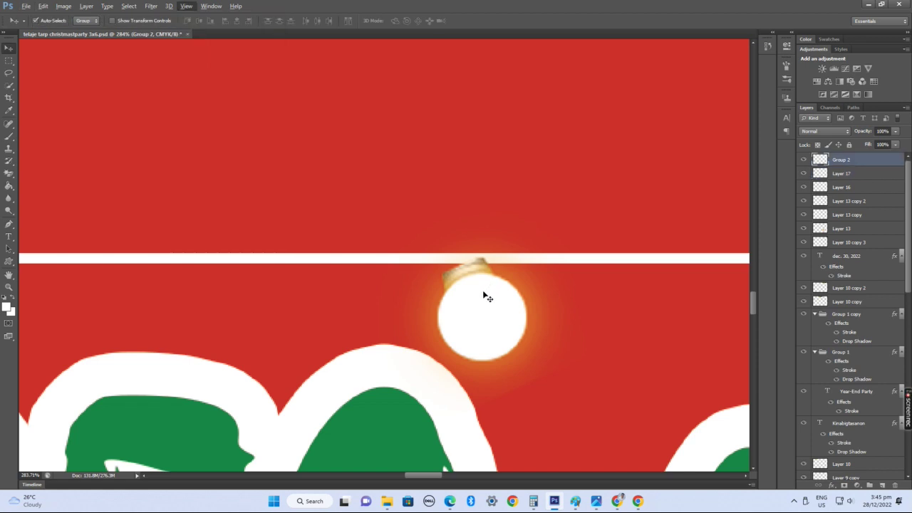
left_click(9, 149)
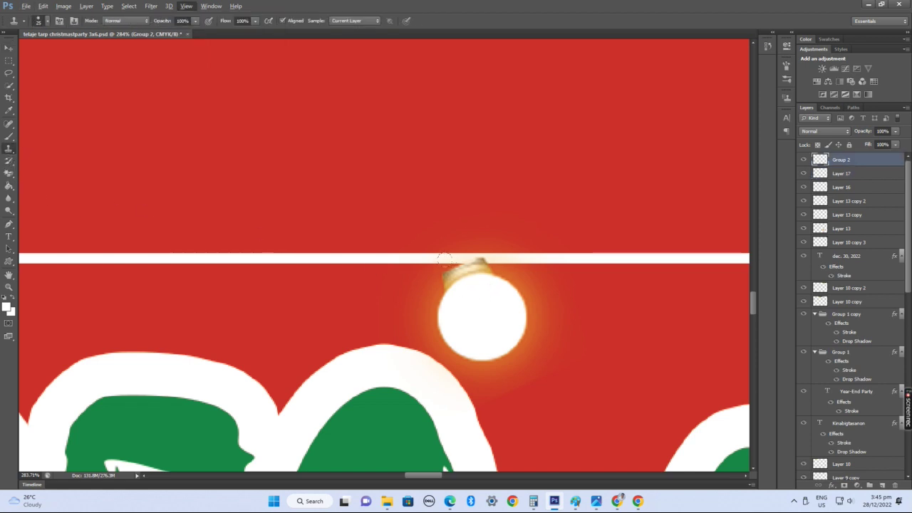
key("y")
left_click(9, 148)
left_click(443, 259)
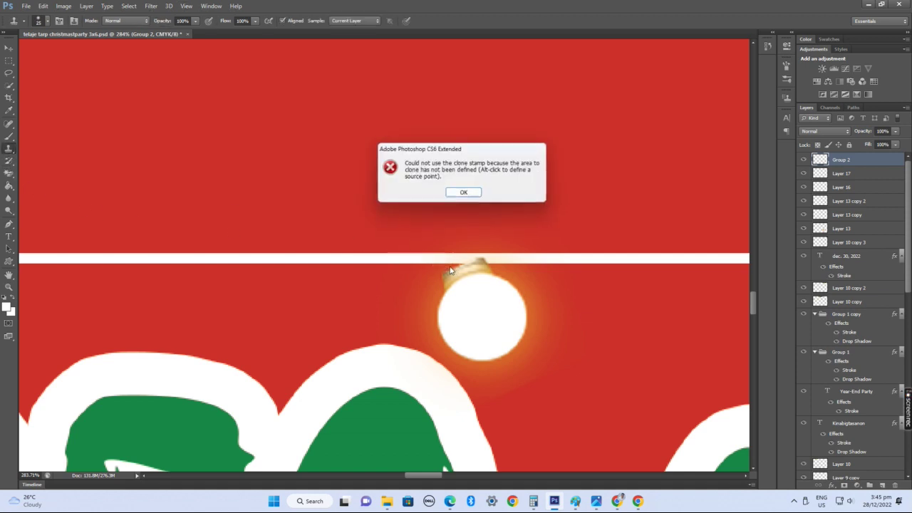
left_click(467, 193)
key("v")
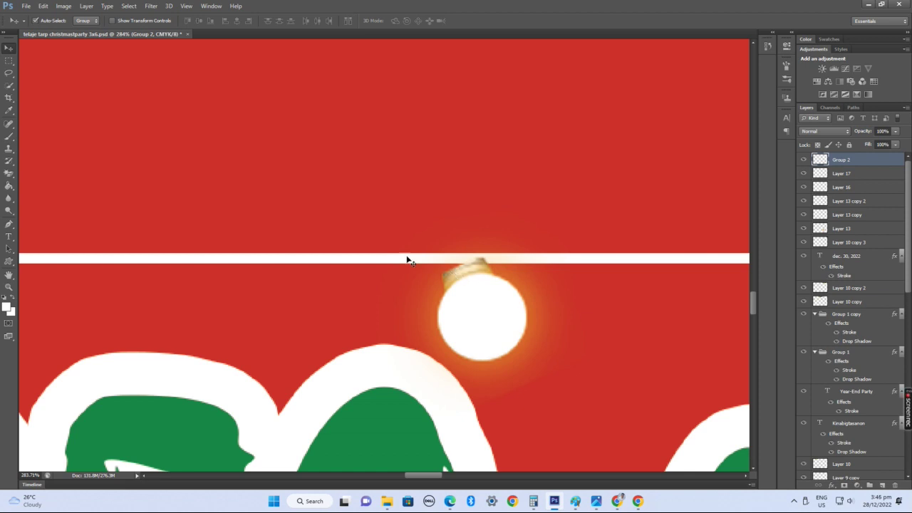
- Sample the bulb's gold socket with the Clone Stamp and paint it upward to extend the socket to the string
left_click(8, 150)
left_click(448, 262)
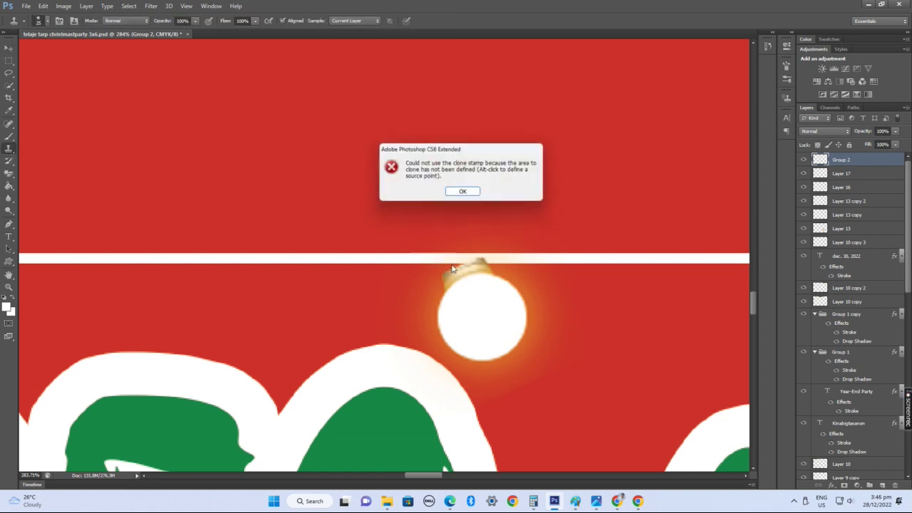
left_click(464, 189)
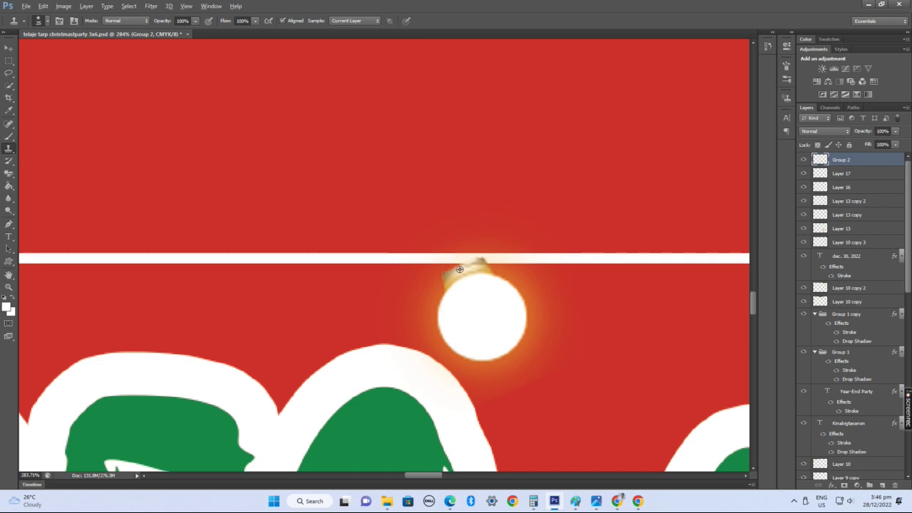
left_click(804, 160)
left_click(804, 160)
left_click(456, 273, "alt")
left_click_drag(449, 269, 451, 255)
scroll(509, 291, "down", 3)
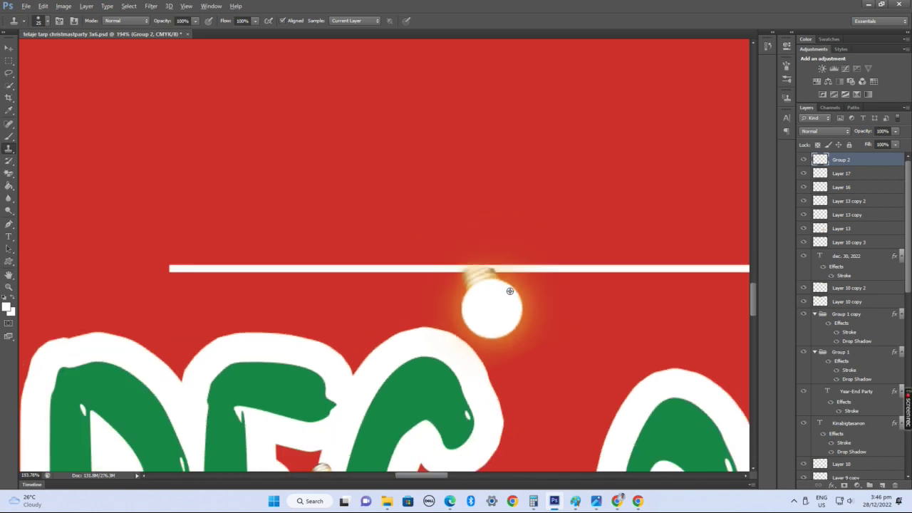
- Duplicate the glowing bulb and place the copy along the string to the right of the original
scroll(527, 287, "down", 3)
key("v")
key("alt+v")
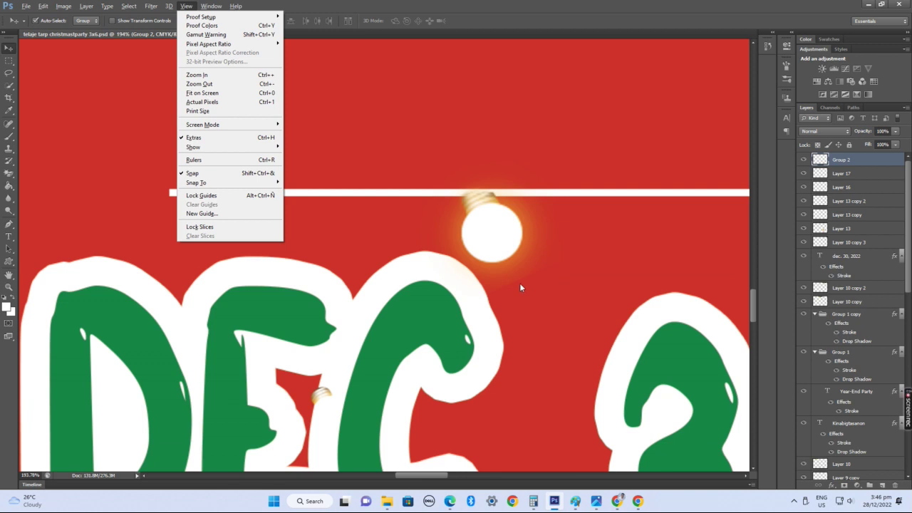
left_click(519, 283)
scroll(519, 283, "down", 1)
scroll(363, 166, "down", 4)
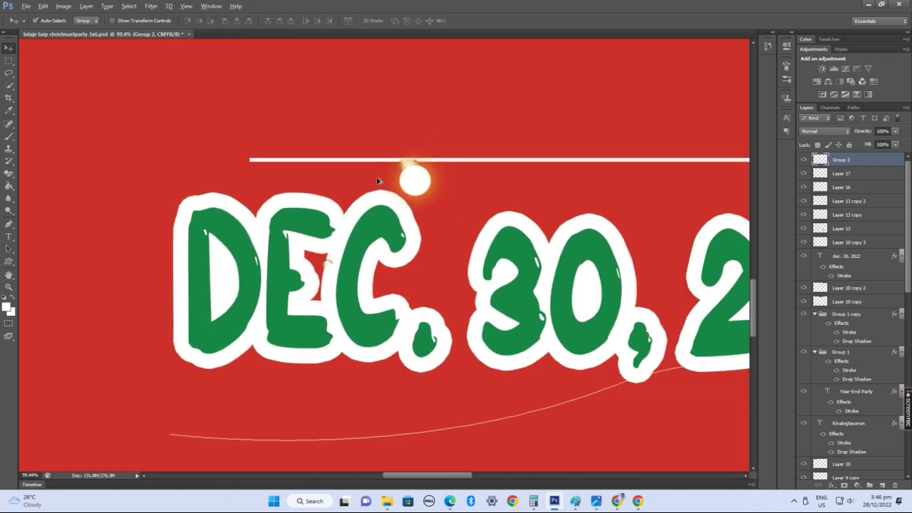
scroll(429, 188, "down", 2)
left_click(303, 261)
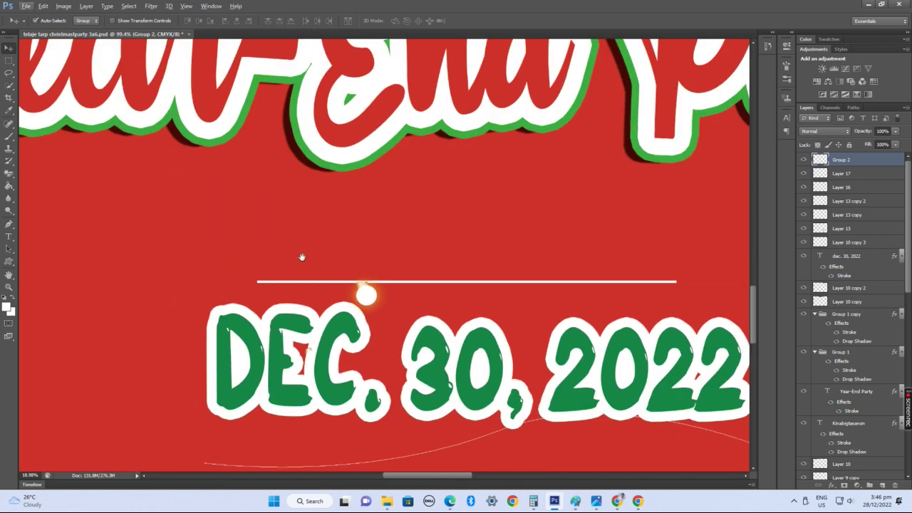
key("s")
key("v")
key("alt+v")
key("Escape")
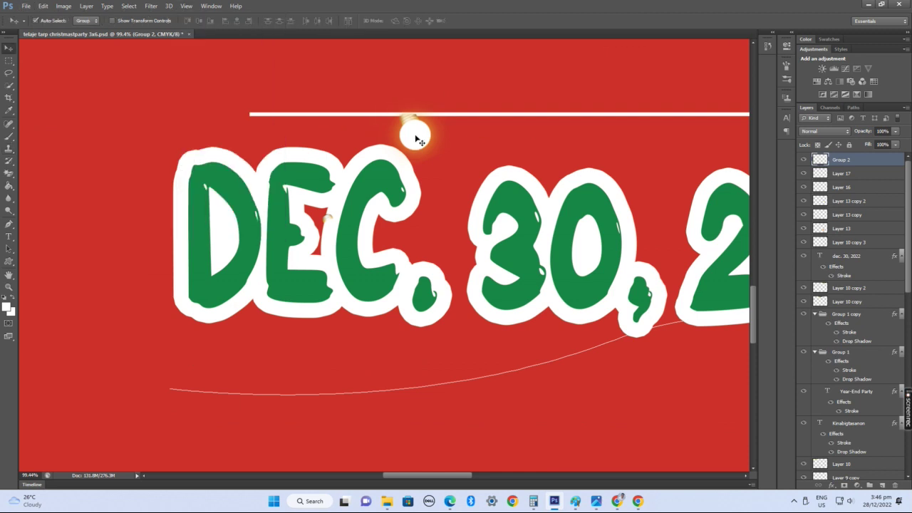
left_click_drag(417, 139, 541, 140)
scroll(541, 139, "down", 3)
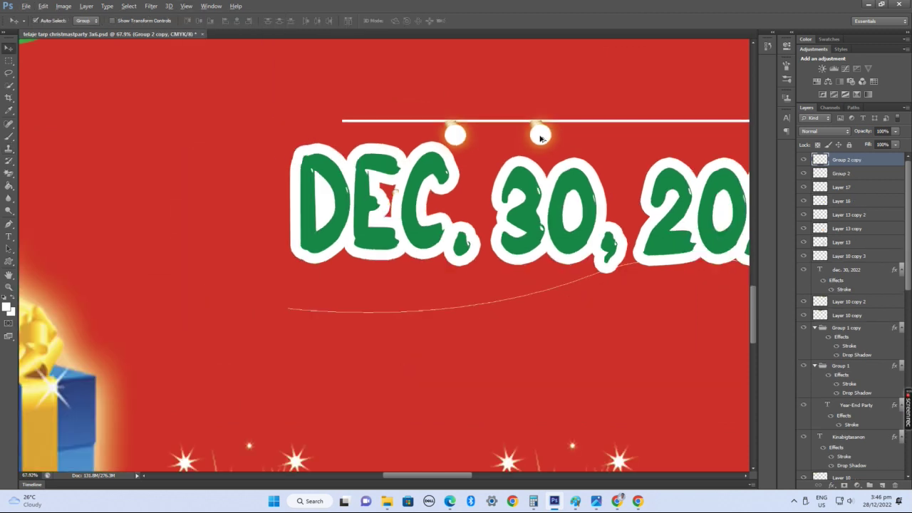
- Add two more bulb copies along the string above the year in the date
scroll(569, 146, "down", 3)
scroll(518, 246, "up", 4)
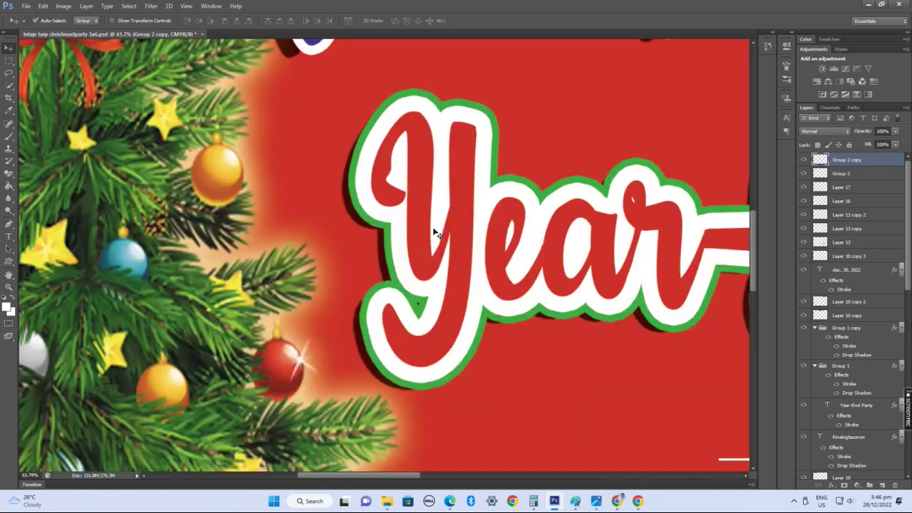
key("s")
scroll(518, 245, "down", 4)
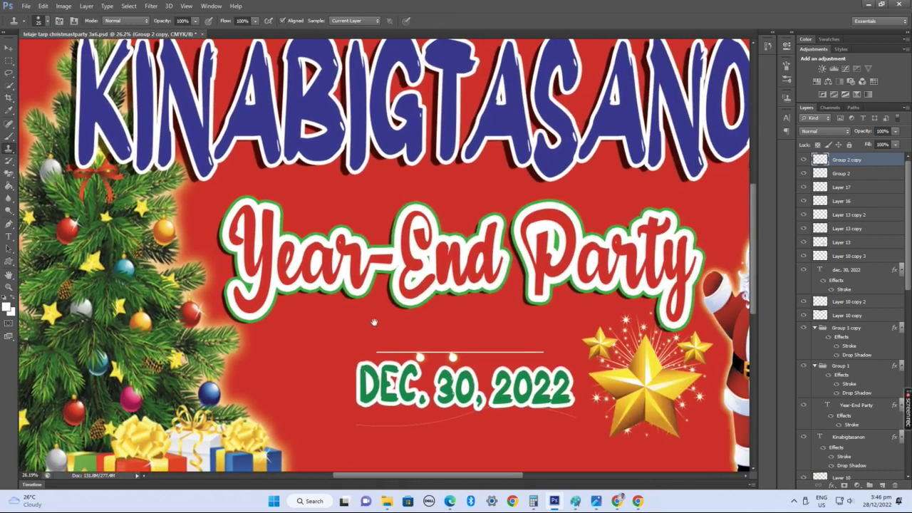
scroll(503, 429, "up", 1)
key("alt+v")
key("Escape")
key("v")
left_click_drag(439, 338, 486, 340)
mouse_move(547, 335)
left_mouse_down()
mouse_move(493, 336)
mouse_move(543, 337)
left_mouse_up()
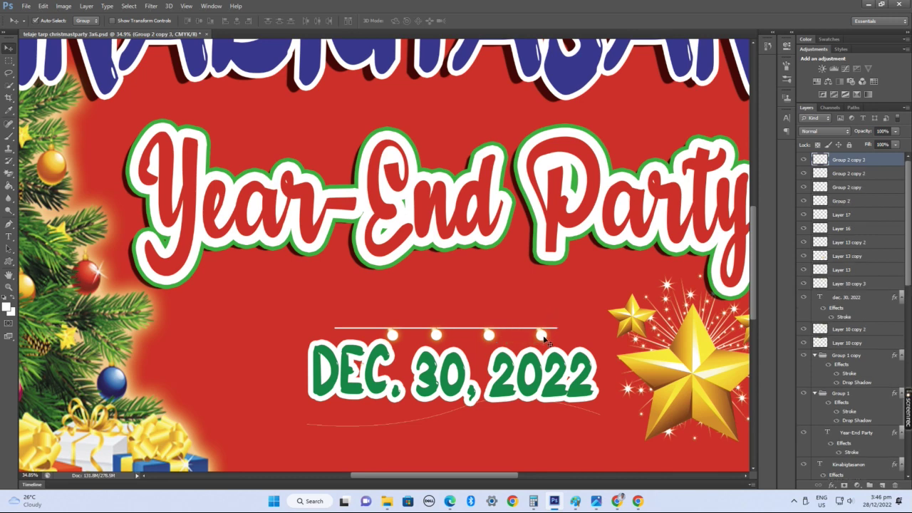
- Duplicate the bulb to the string's left end and add another copy just past its right end
scroll(541, 347, "down", 1)
scroll(404, 313, "up", 3)
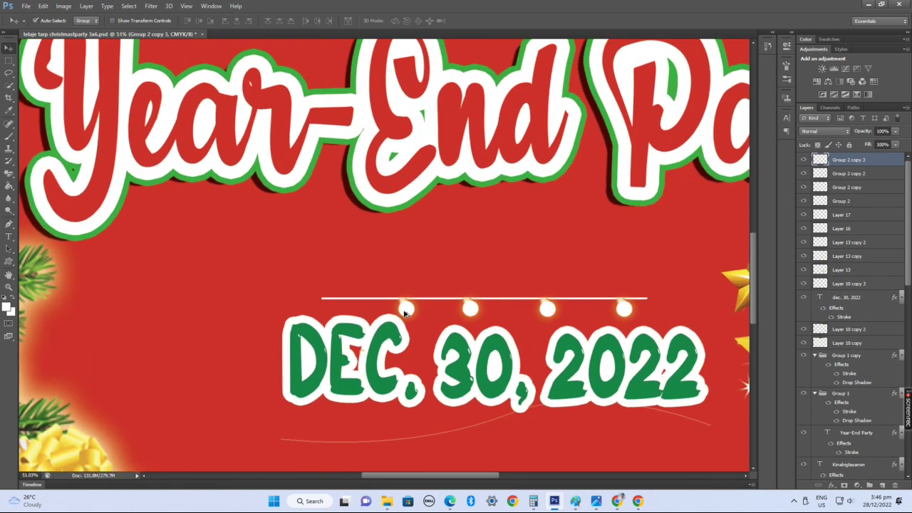
left_click_drag(405, 309, 327, 308)
left_click_drag(661, 313, 709, 312)
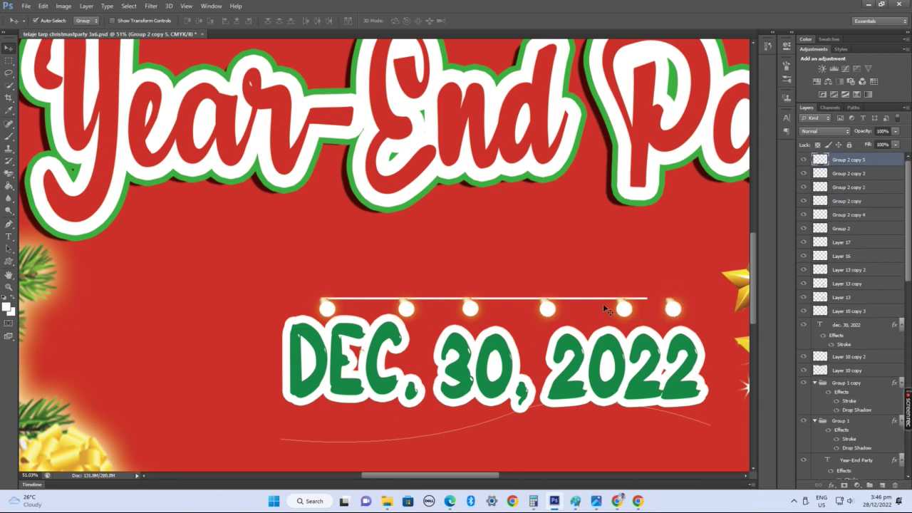
- Stretch the white string at both ends until it spans the width of the date text
left_click(599, 298)
key("ctrl+t")
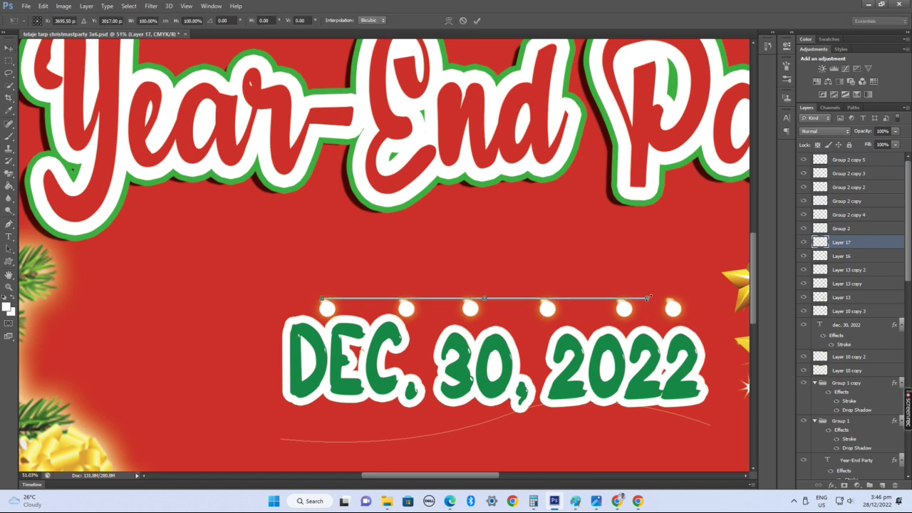
left_click_drag(647, 298, 691, 297)
key("Return")
key("s")
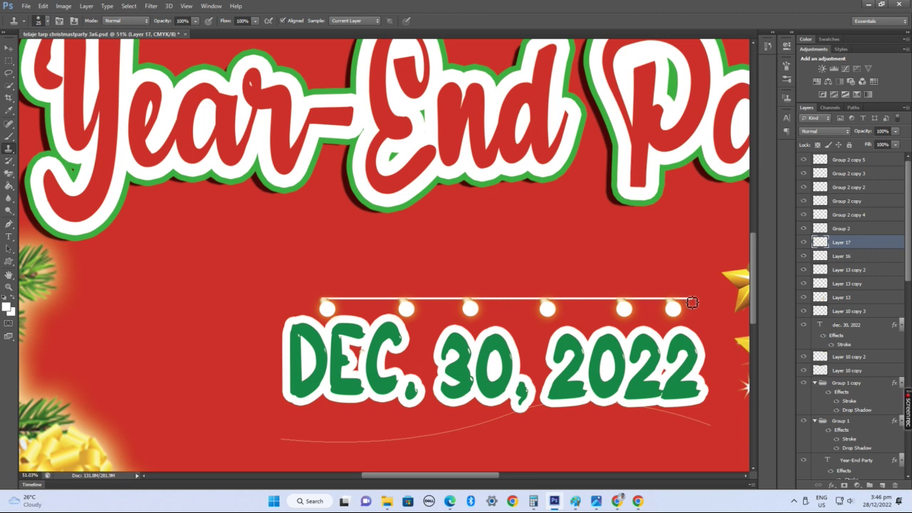
key("v")
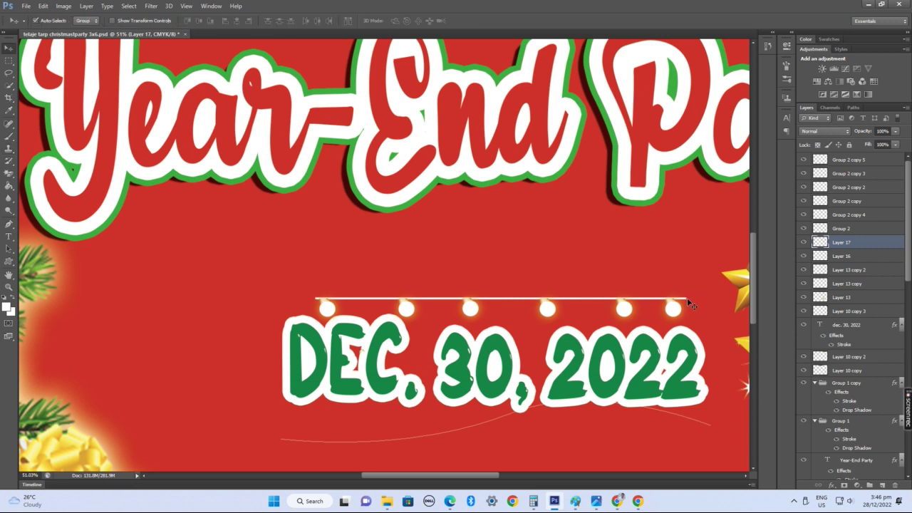
key("ctrl+t")
left_click_drag(315, 298, 297, 309)
key("Return")
- Position the leftmost bulb under the left end of the string
key("Right")
key("Right")
key("Right")
key("Right")
key("Right")
key("Right")
key("Right")
key("Right")
key("Right")
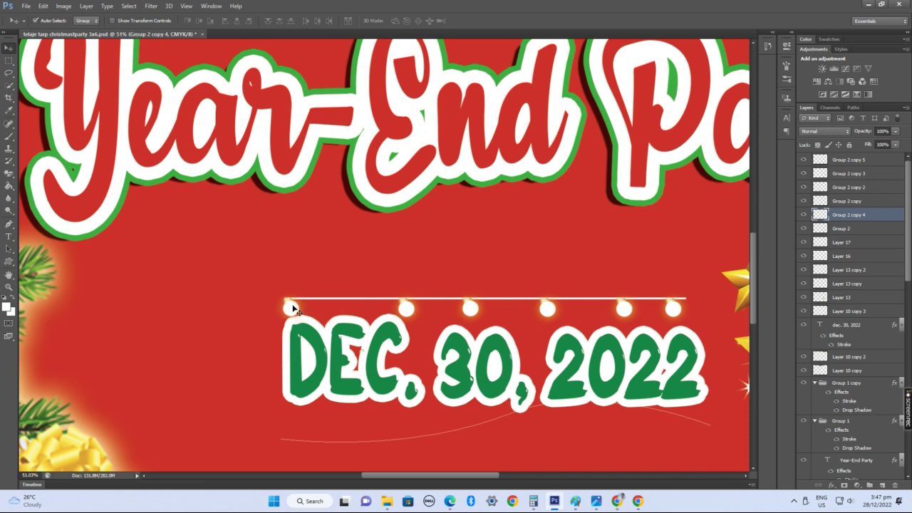
- Nudge the second bulb from the left closer to the first one, above the C of DEC
left_click(405, 312)
key("Left")
key("Left")
key("Left")
key("Left")
key("Left")
key("Left")
key("Left")
key("Left")
key("Left")
key("Left")
key("Left")
key("Left")
key("Left")
key("Left")
key("Left")
key("Left")
key("Left")
key("Left")
key("Left")
key("Left")
key("shift+Left")
key("shift+Left")
key("shift+Left")
key("shift+Left")
key("shift+Left")
key("shift+Left")
- Nudge the third and fourth bulbs slightly left to even out the spacing along the string
left_click(472, 312)
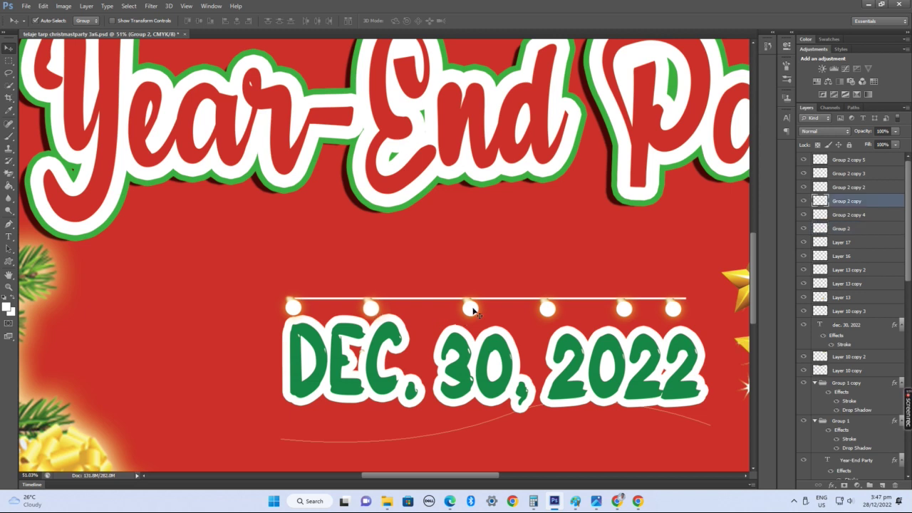
key("shift+Left")
key("shift+Left")
key("shift+Left")
key("shift+Left")
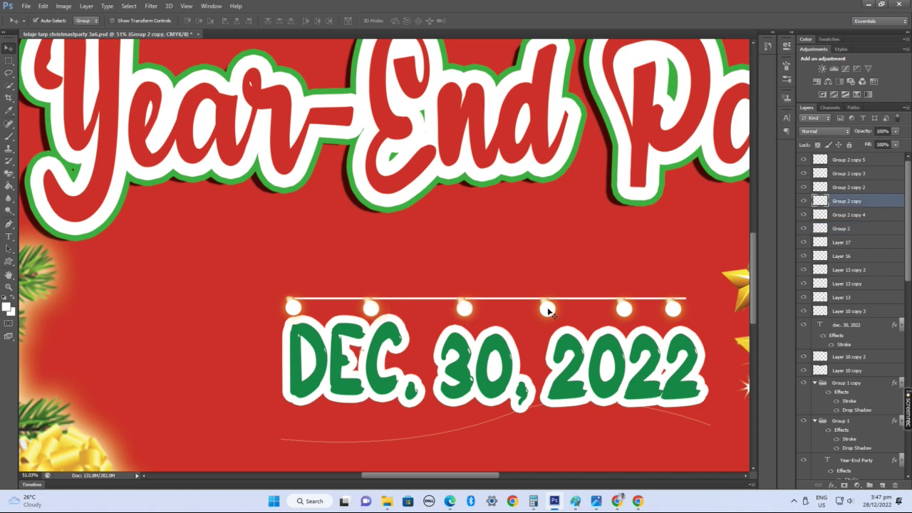
left_click(548, 312)
key("shift+Left")
key("shift+Left")
key("shift+Left")
- Nudge the fifth bulb left and the last bulb right to the string's right end
left_click(624, 312)
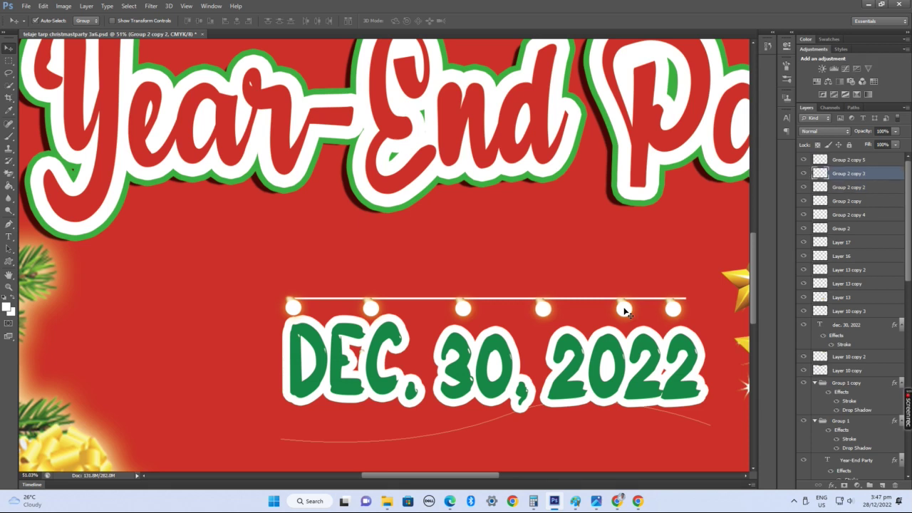
key("shift+Left")
key("shift+Left")
key("shift+Left")
key("shift+Left")
key("shift+Left")
key("shift+Left")
left_click(674, 311)
key("shift+Right")
key("shift+Right")
key("shift+Right")
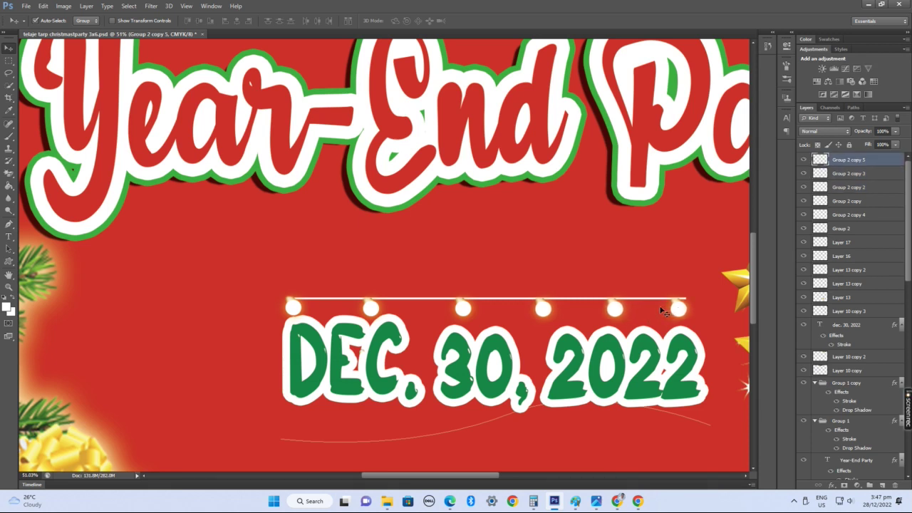
- Move the thin curved line from below the date up to the bulb string and flatten it vertically
left_click(443, 430)
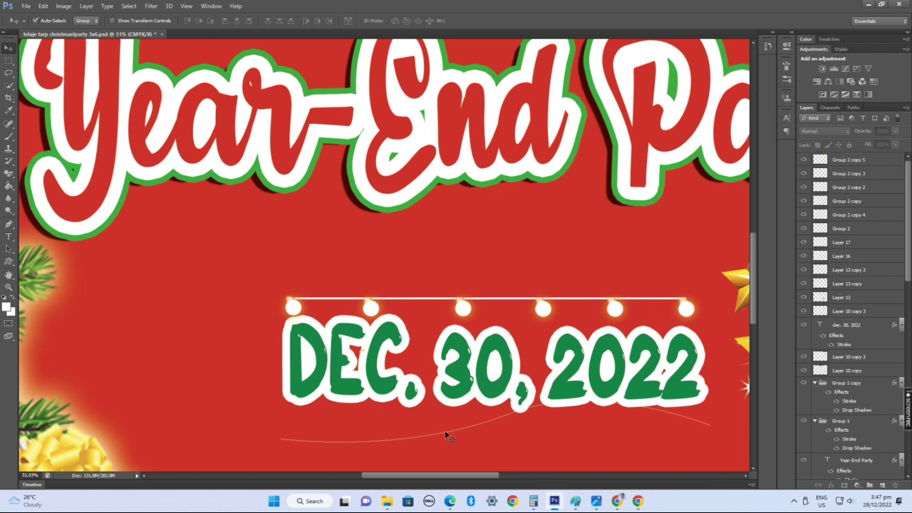
left_click(444, 432)
key("ctrl+t")
left_click_drag(463, 423, 461, 289)
left_click_drag(495, 210, 495, 256)
key("Return")
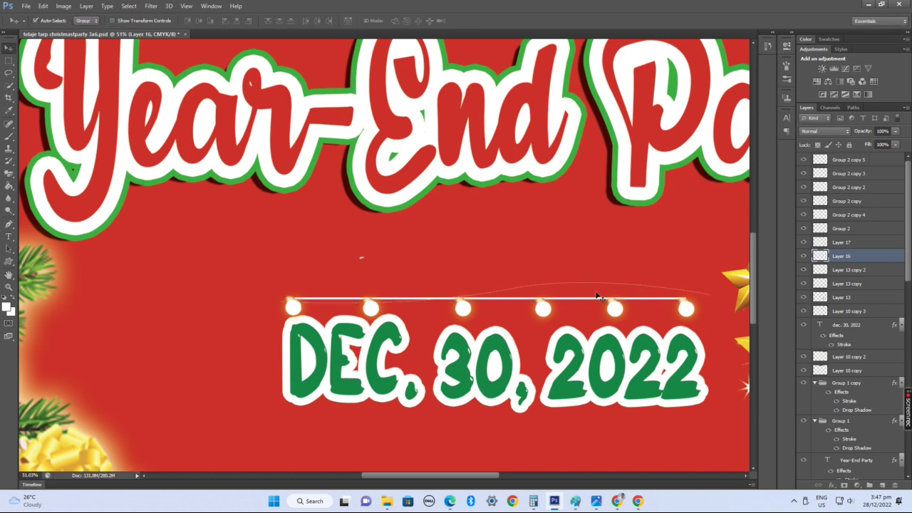
left_click(709, 295)
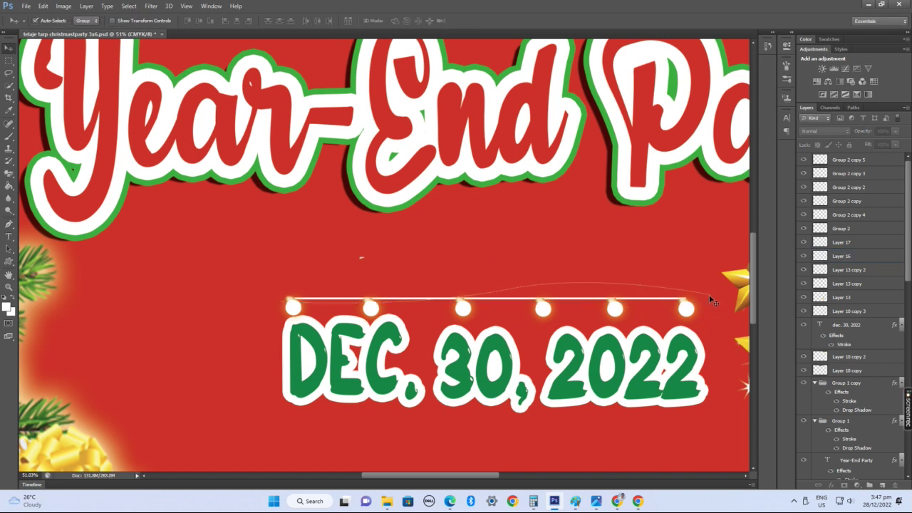
left_click_drag(713, 295, 680, 302)
key("ctrl+t")
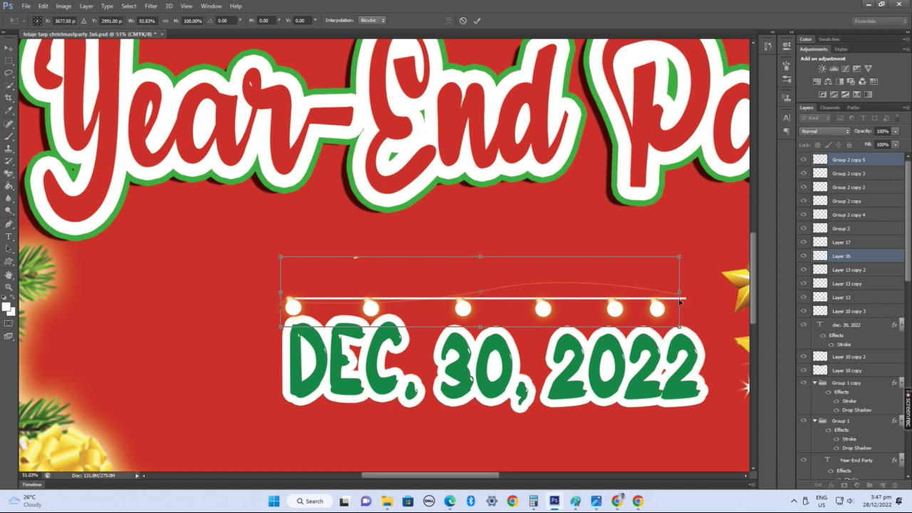
key("Return")
key("ctrl+z")
- Narrow the thin curved line to about 94% of its width so its far end meets the last bulb
scroll(635, 289, "up", 3)
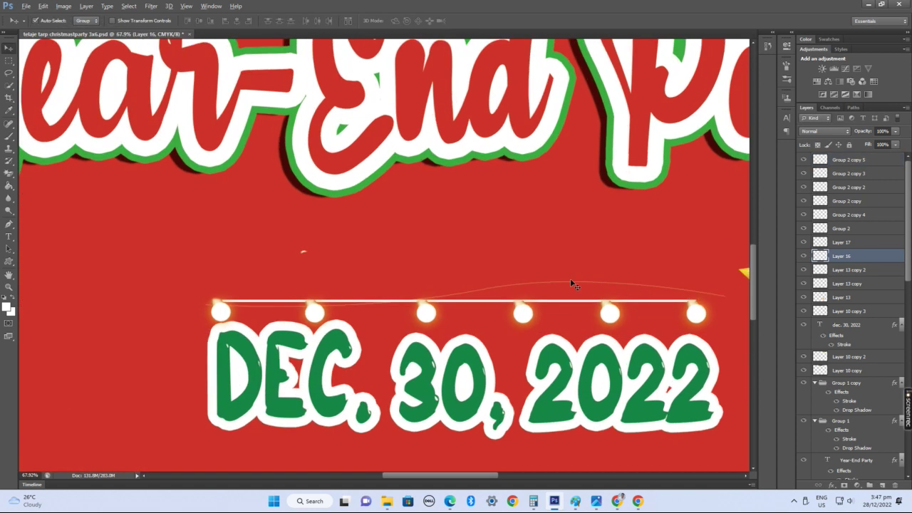
left_click_drag(586, 287, 609, 285)
left_click(591, 285)
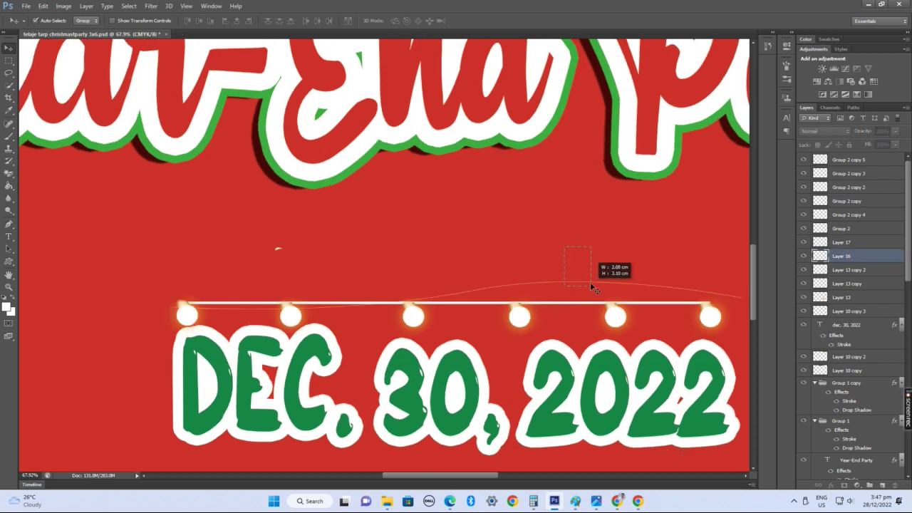
key("ctrl+t")
left_click_drag(716, 283, 689, 284)
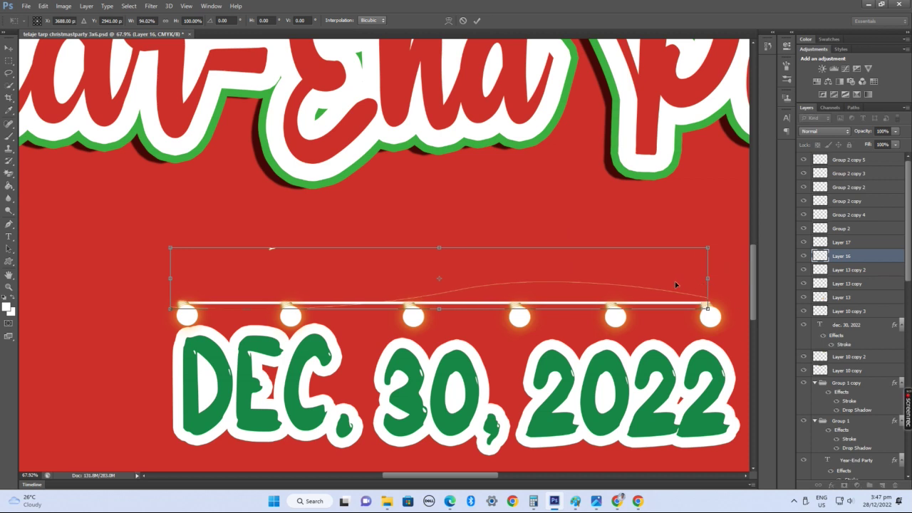
- Nudge the thin curved line slightly down onto the bulb string and apply the transform
key("Down")
key("Down")
key("Down")
key("Down")
key("Down")
key("Down")
key("Down")
key("Down")
key("Down")
key("Down")
key("Down")
key("Down")
key("Down")
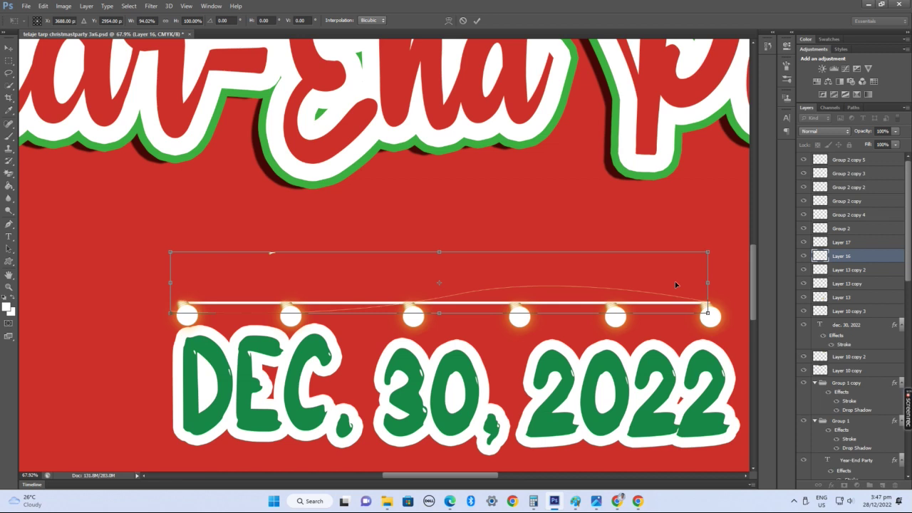
key("Return")
left_click(250, 275)
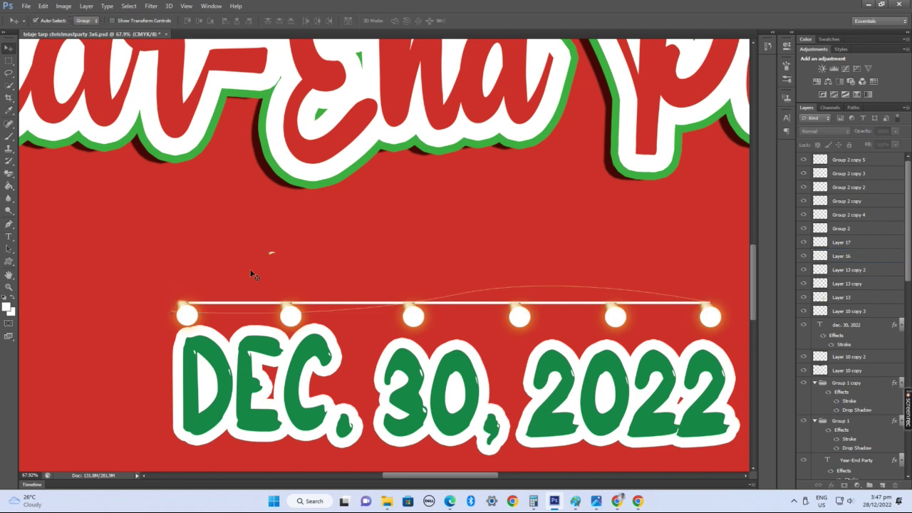
left_click_drag(269, 255, 295, 265)
key("Delete")
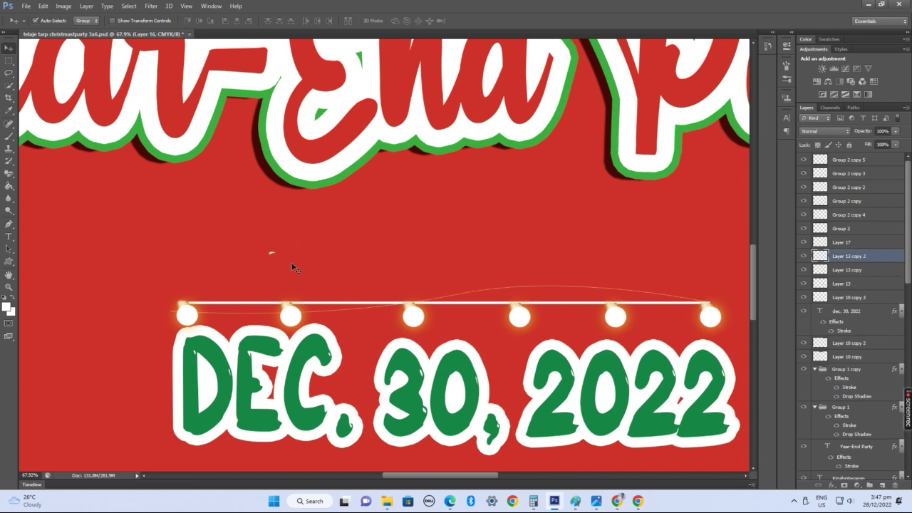
key("ctrl+z")
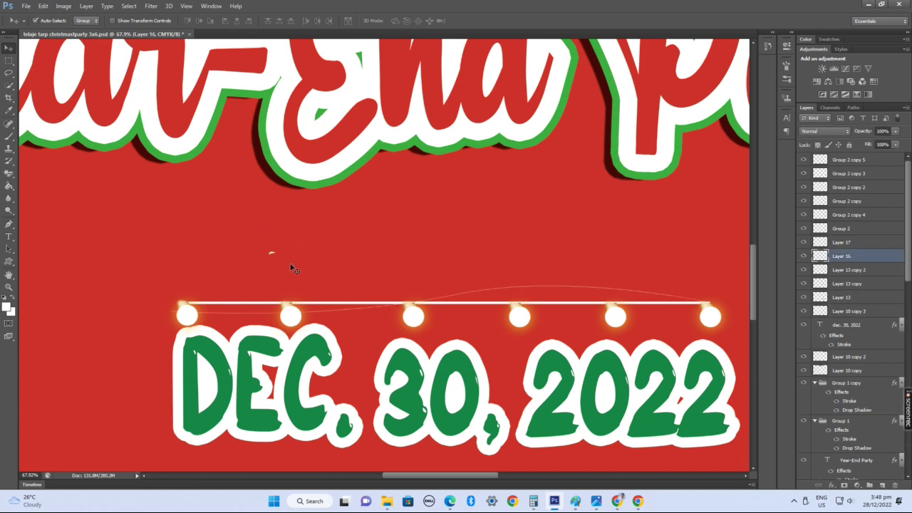
- Cut the stray mark above the bulb string out of the curved line's layer with a rectangular selection
key("m")
left_click_drag(243, 236, 314, 282)
key("ctrl+x")
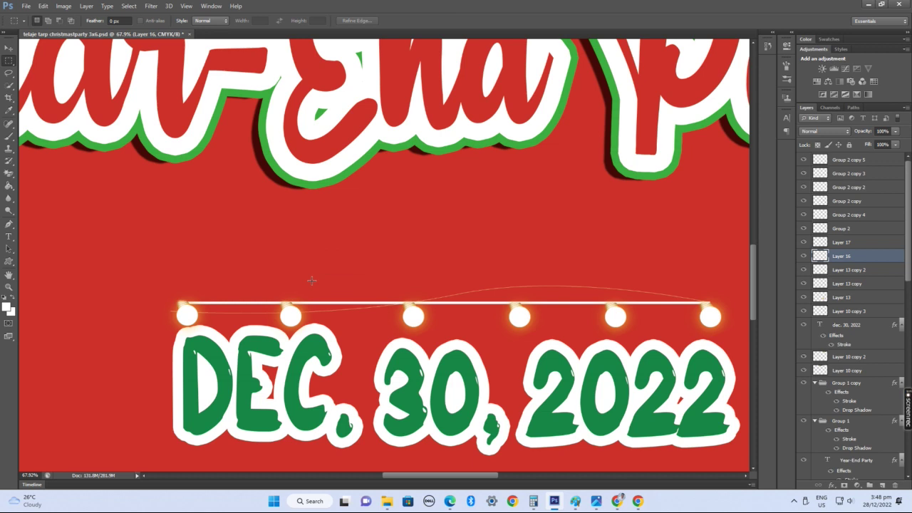
key("v")
- Shorten the thin curved line at its left end so it starts at the first bulb
scroll(171, 334, "up", 1)
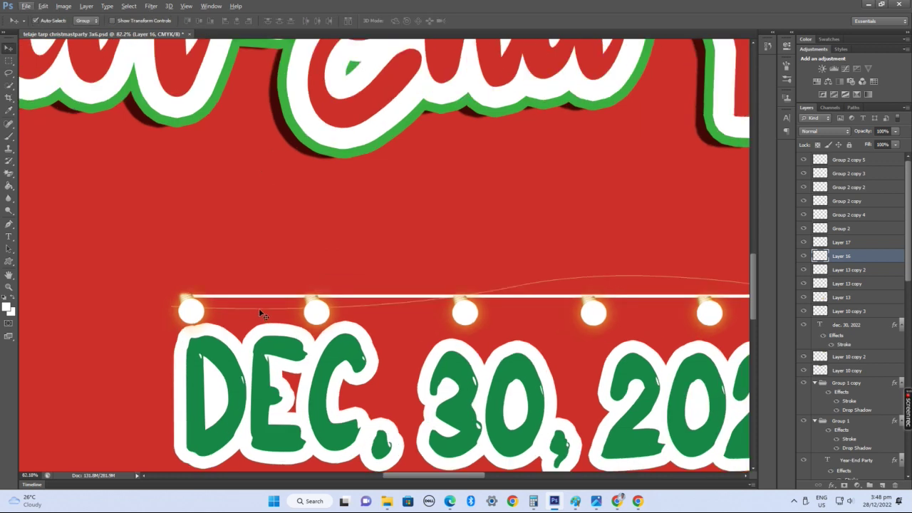
left_click(229, 312)
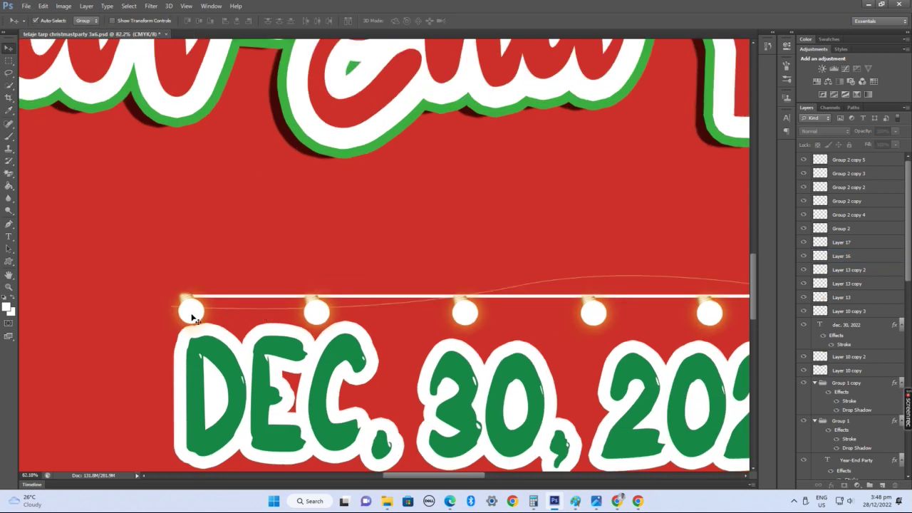
left_click(657, 276)
key("ctrl+t")
left_click_drag(172, 292, 192, 292)
key("Return")
scroll(228, 311, "down", 1)
scroll(231, 311, "down", 2)
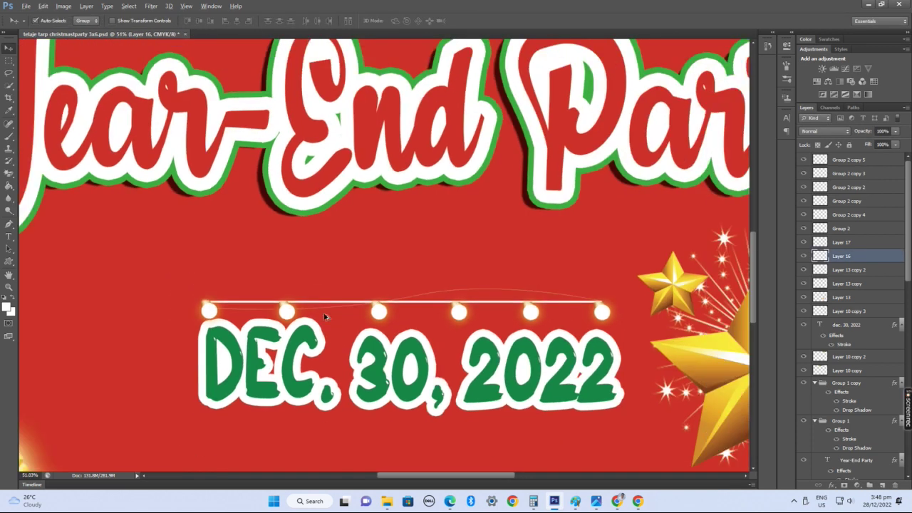
- Duplicate the thin curved line together with the nearby bulb and flip the copies horizontally
scroll(387, 285, "up", 1)
left_click_drag(418, 283, 429, 300)
key("ctrl+j")
key("ctrl+t")
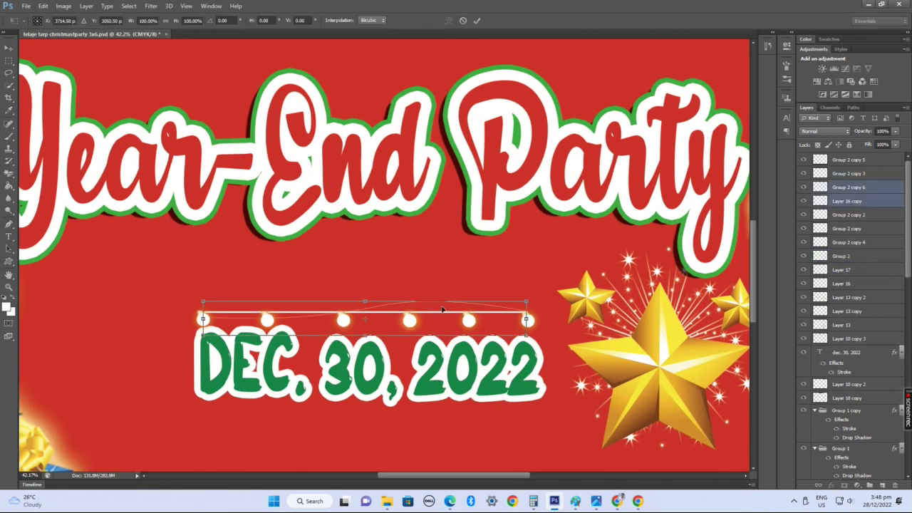
right_click(448, 313)
left_click(492, 456)
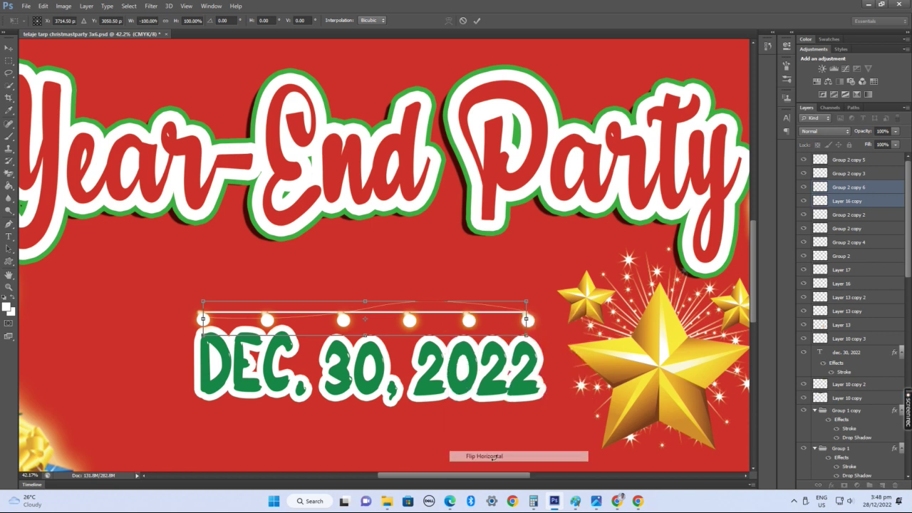
key("Return")
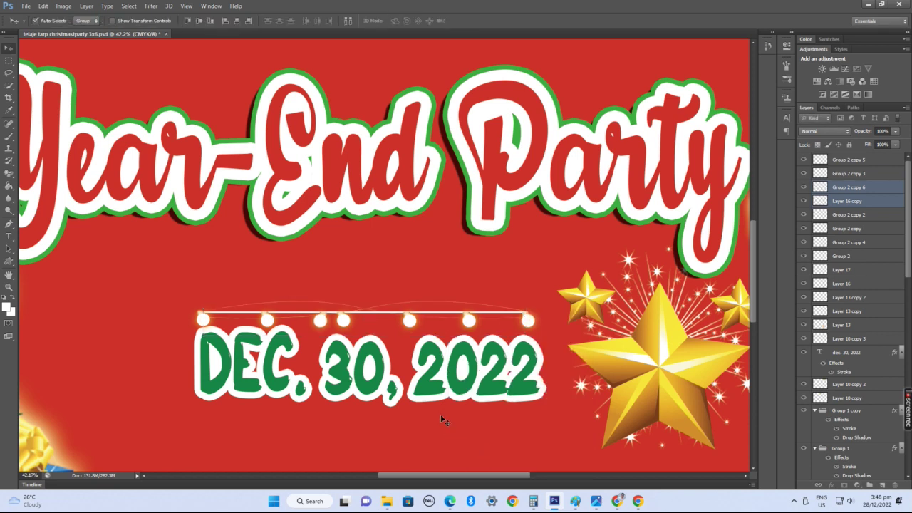
- Delete the extra flipped bulb beside the third bulb, keeping the mirrored curved line
key("ctrl+e")
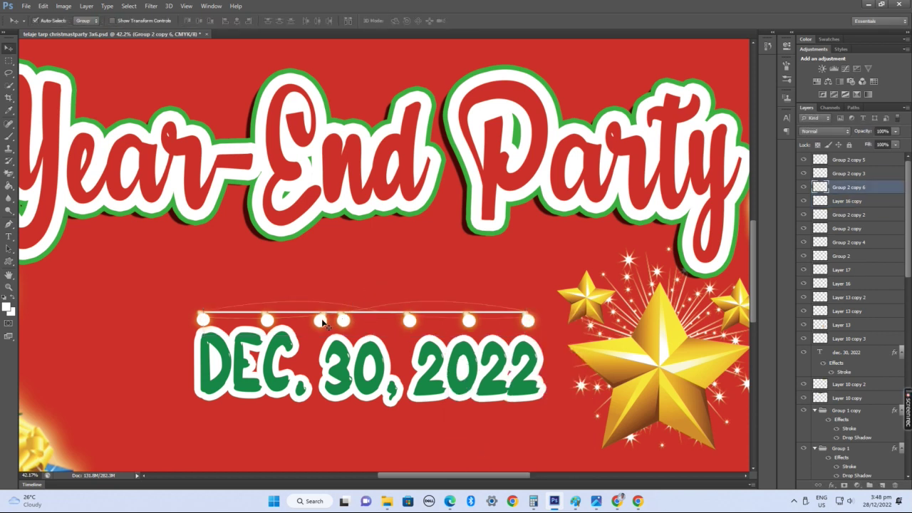
scroll(410, 267, "down", 5)
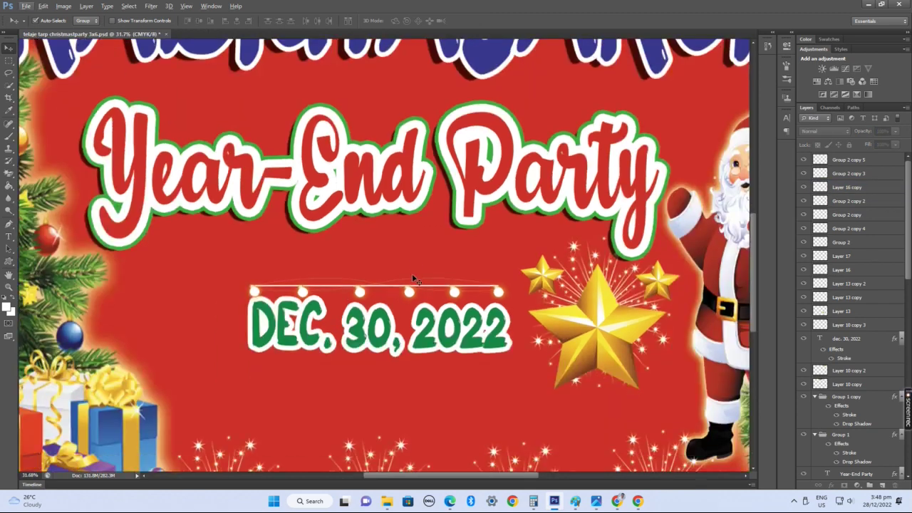
scroll(411, 293, "up", 1)
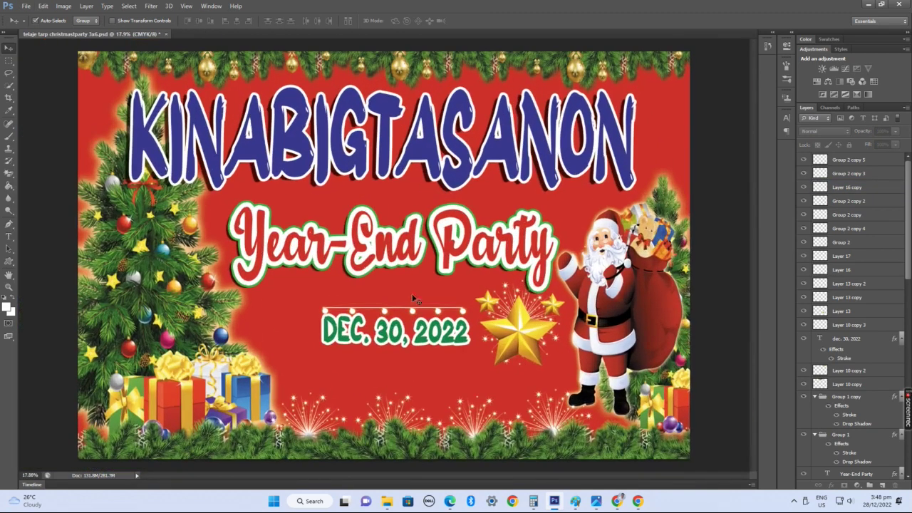
scroll(456, 291, "down", 1)
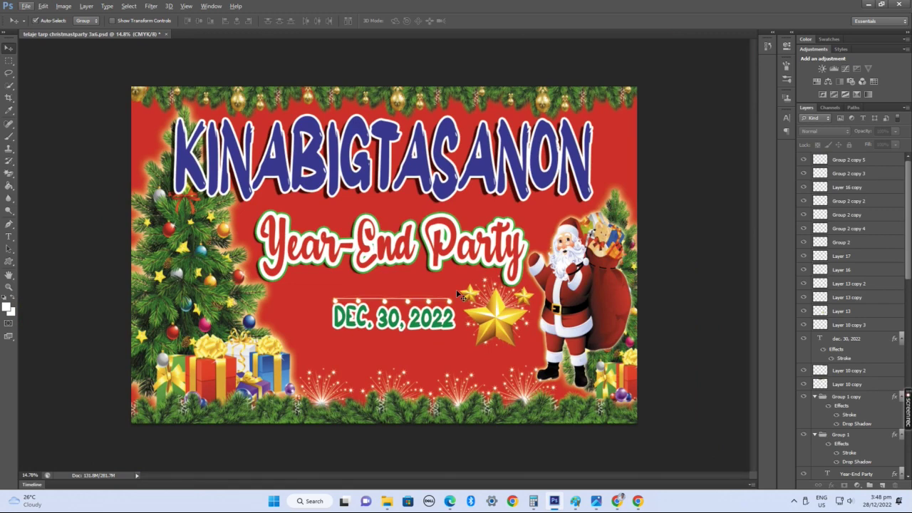
- Nudge the DEC. 30, 2022 text slightly down, away from the bulb string
scroll(456, 289, "up", 5)
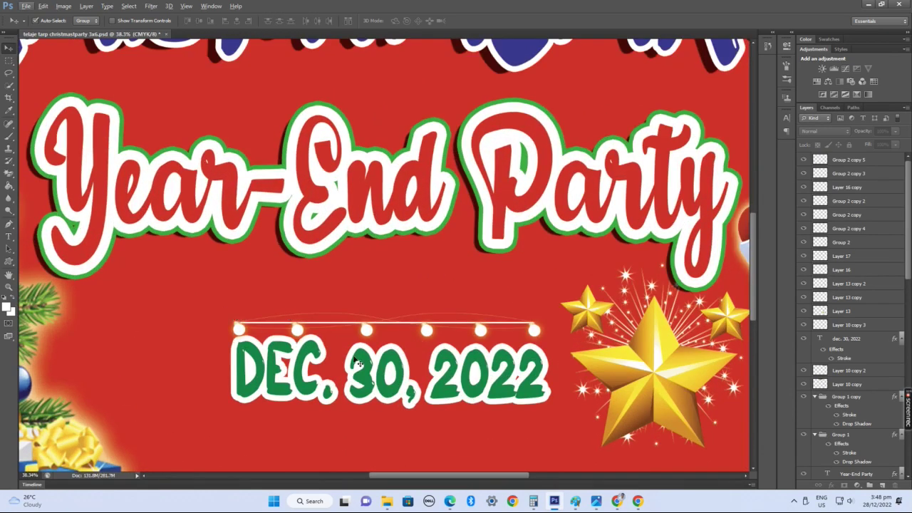
left_click(468, 390)
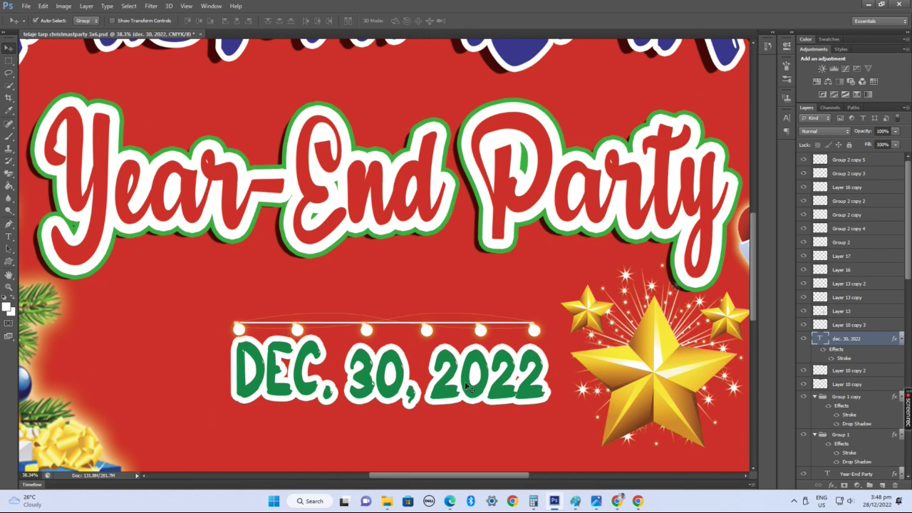
key("Down")
key("Down")
key("Down")
key("Down")
key("Down")
key("Down")
key("Down")
key("Down")
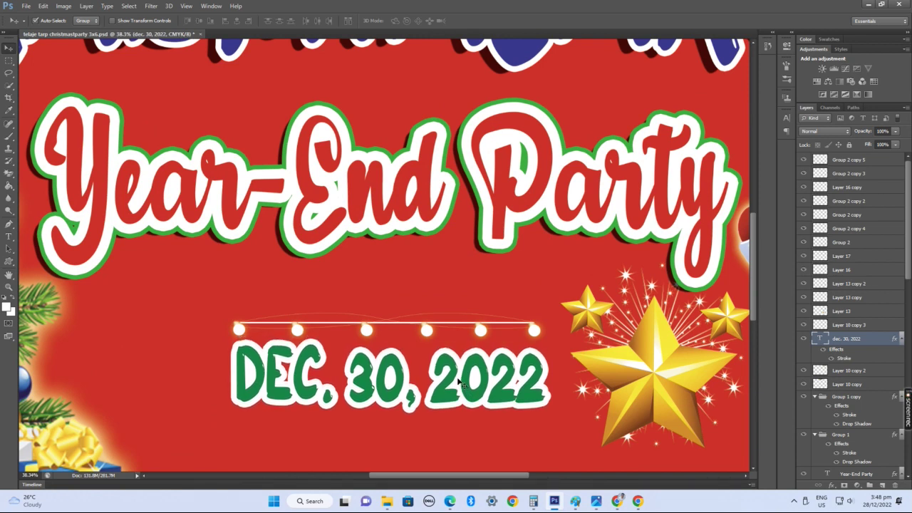
- Duplicate the whole bulb string with its curved lines and place the copy below the date
left_click_drag(191, 294, 542, 334)
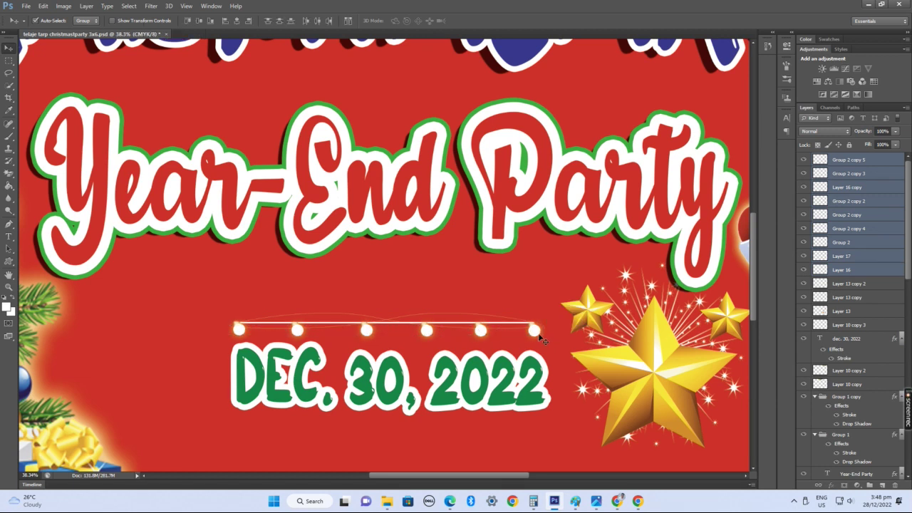
key("ctrl+j")
key("ctrl+t")
left_click_drag(479, 330, 482, 453)
scroll(474, 306, "down", 4)
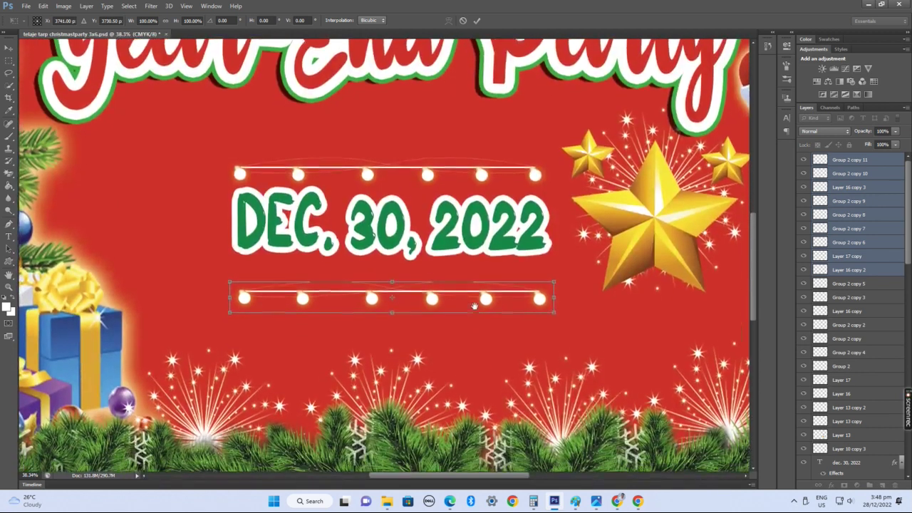
- Flip the lower bulb string vertically and nudge it up closer to the date
right_click(474, 299)
left_click(519, 449)
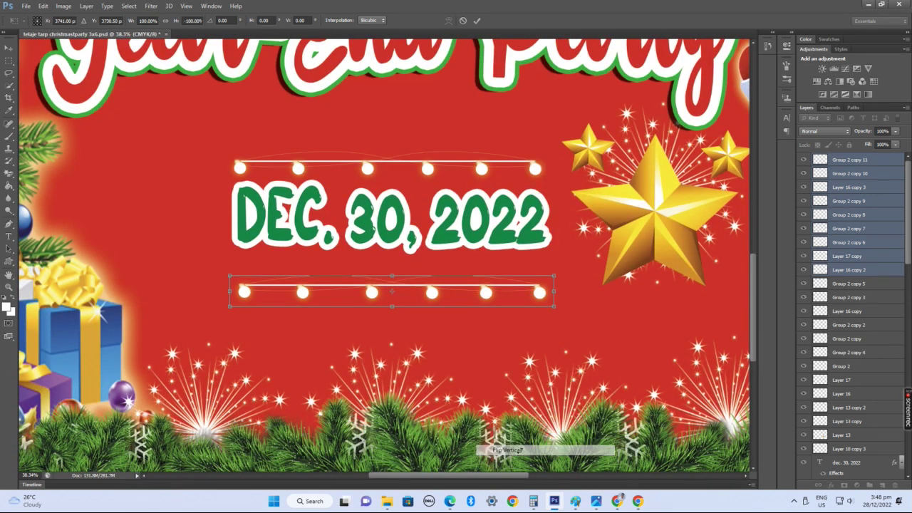
key("Up")
key("Up")
key("Up")
key("Up")
key("Up")
key("Up")
key("Up")
key("Up")
key("Up")
key("Up")
key("Up")
key("Up")
key("Up")
key("Up")
key("Up")
key("Up")
key("Up")
key("Up")
key("Up")
key("Up")
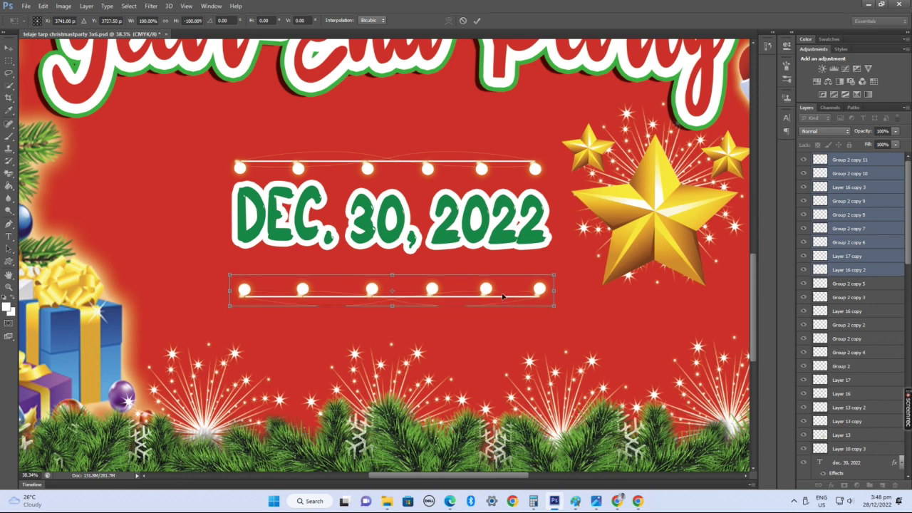
key("Up")
key("Up")
key("Up")
key("Up")
key("Up")
key("Up")
key("Up")
key("Up")
key("Up")
key("Up")
key("Up")
key("Up")
key("Up")
key("Up")
key("Up")
key("Up")
key("Up")
key("Up")
key("Up")
key("Up")
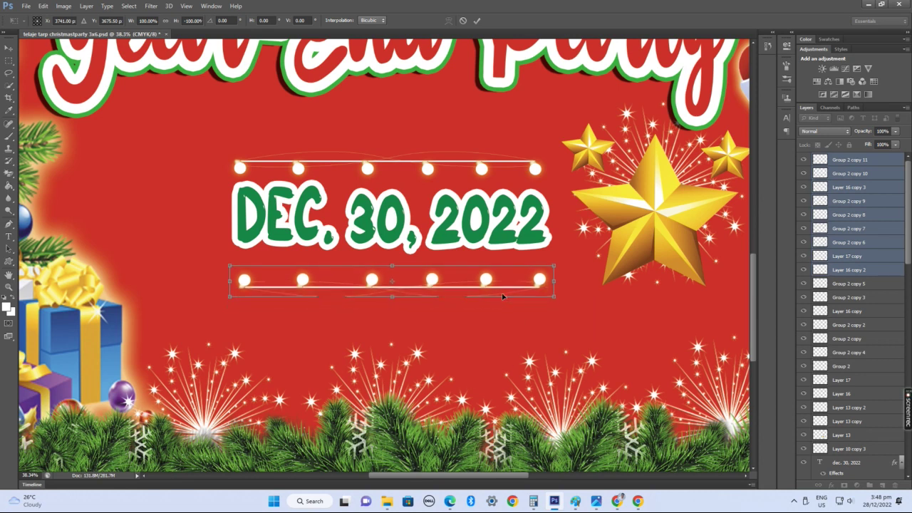
- Nudge the lower bulb string slightly right and apply the transform
key("Right")
key("Right")
key("Right")
key("Right")
key("Right")
key("Right")
key("Right")
key("Right")
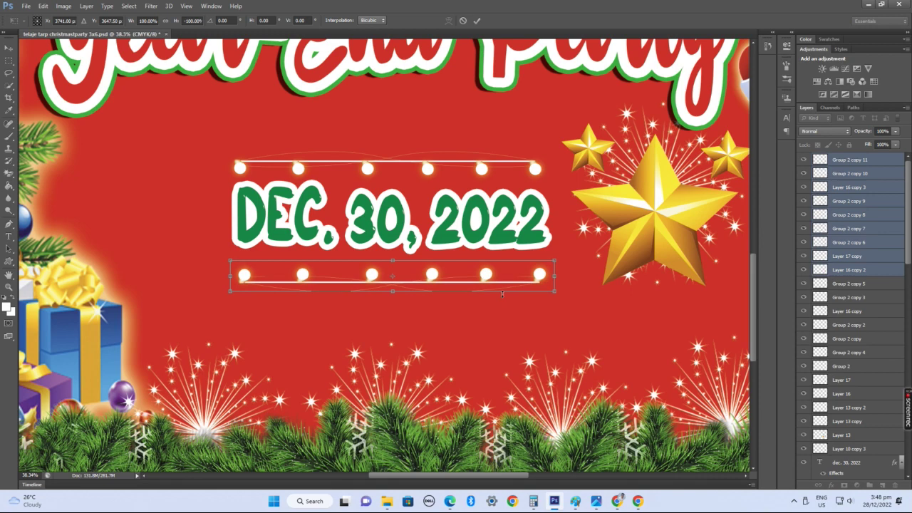
key("Return")
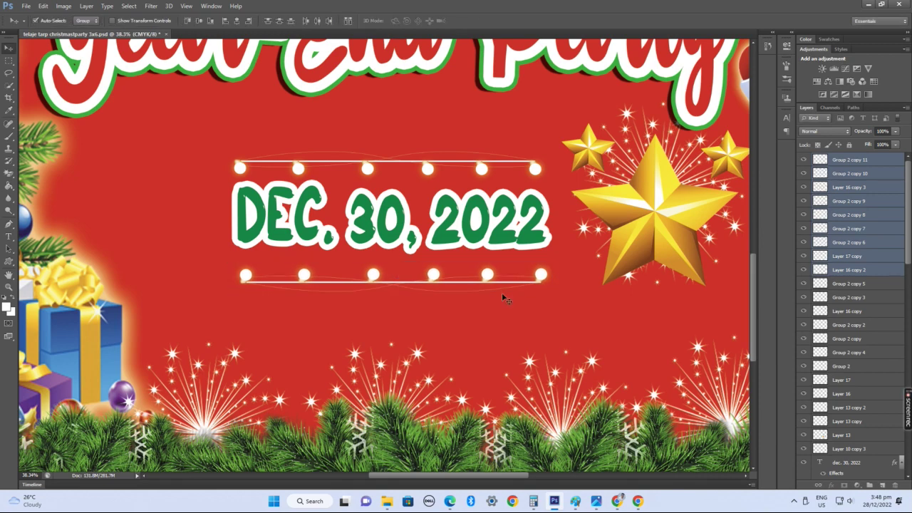
- Review the whole tarp layout and the bulb strings above and below the date
scroll(517, 290, "down", 3)
scroll(518, 292, "down", 2)
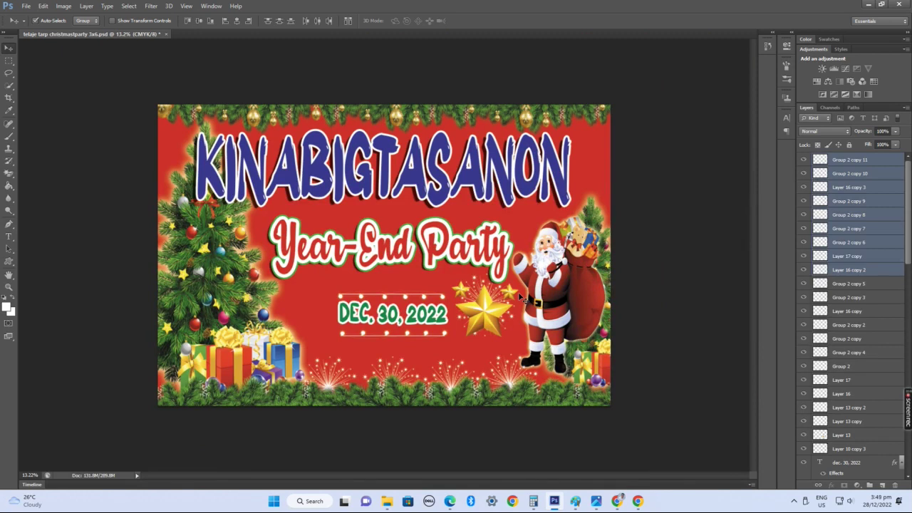
scroll(523, 298, "up", 1)
left_click(703, 322)
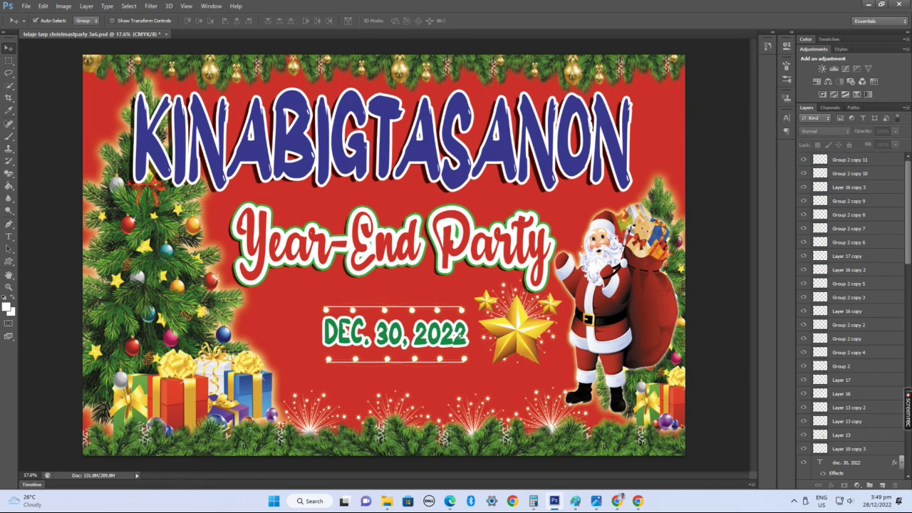
left_click(486, 372)
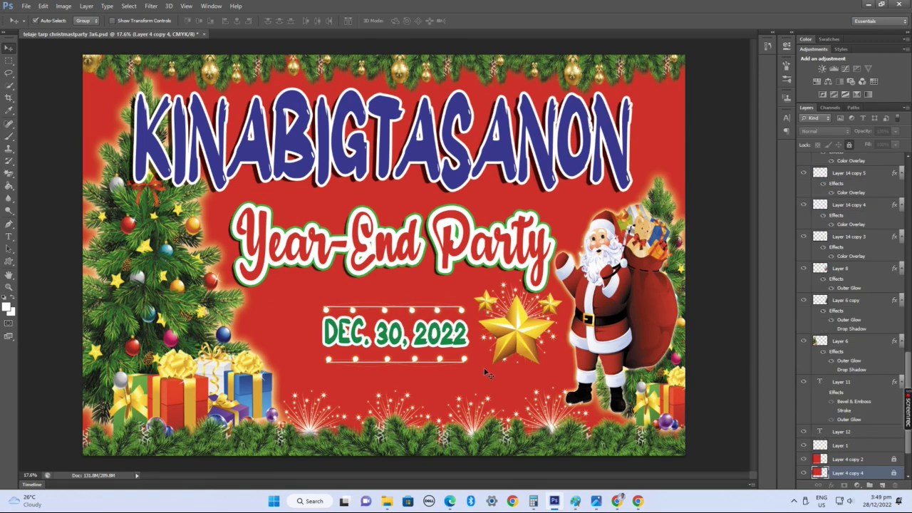
scroll(488, 372, "up", 3)
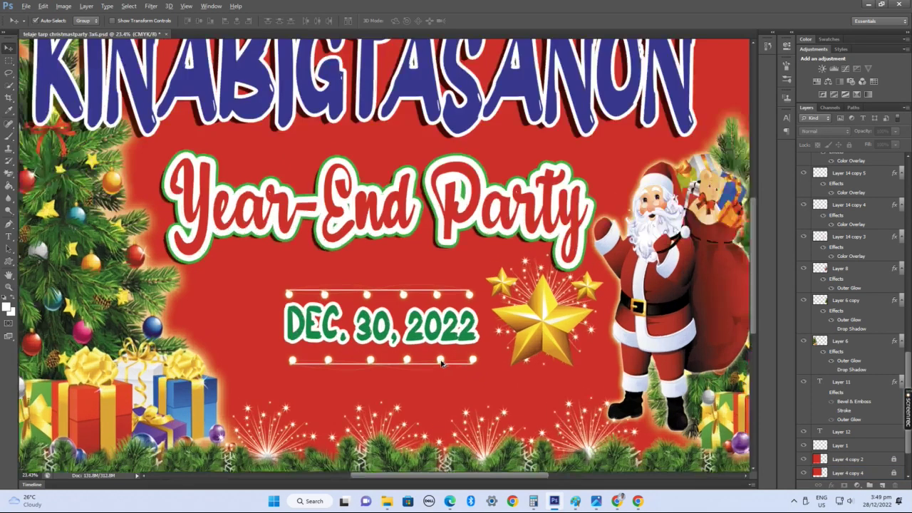
scroll(317, 381, "up", 3)
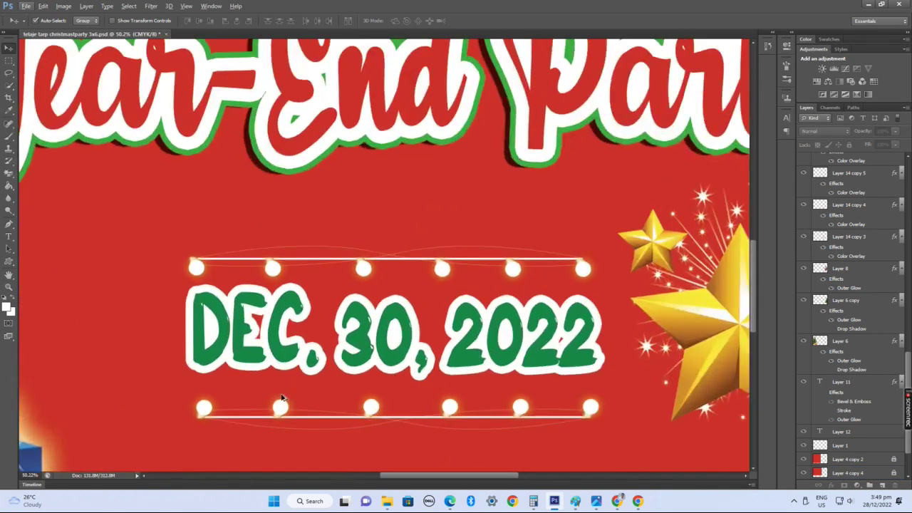
- Brush a blue (#1103cc) glow around the rightmost bulb of the lower string on a new layer above Layer 17 copy
left_click_drag(283, 412, 420, 360)
key("alt")
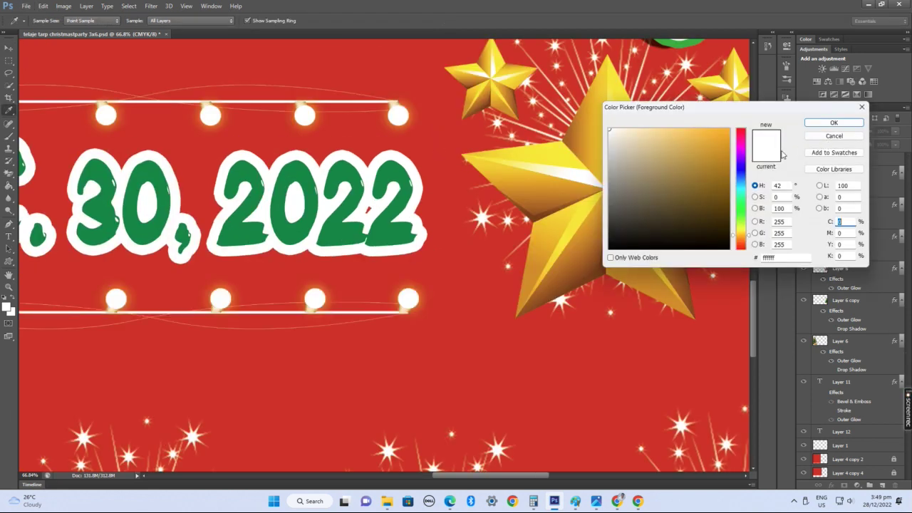
left_click(743, 167)
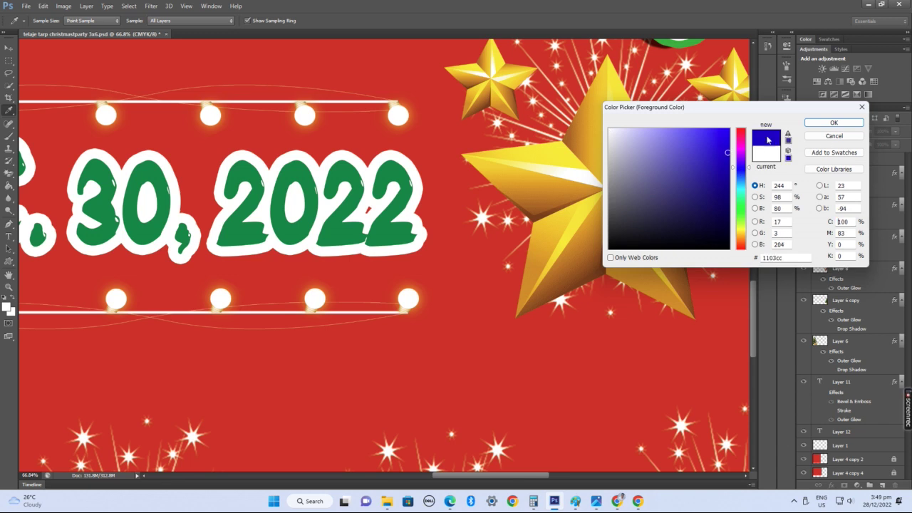
left_click(831, 125)
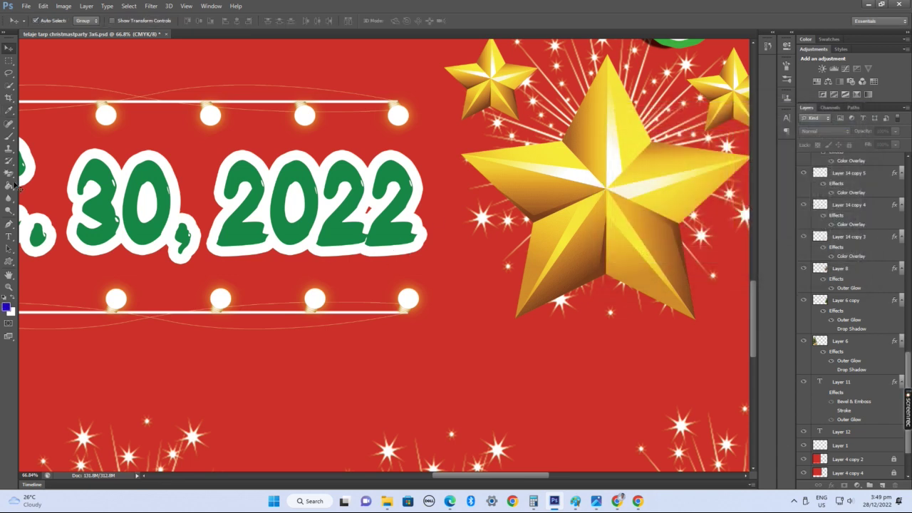
left_click(411, 301)
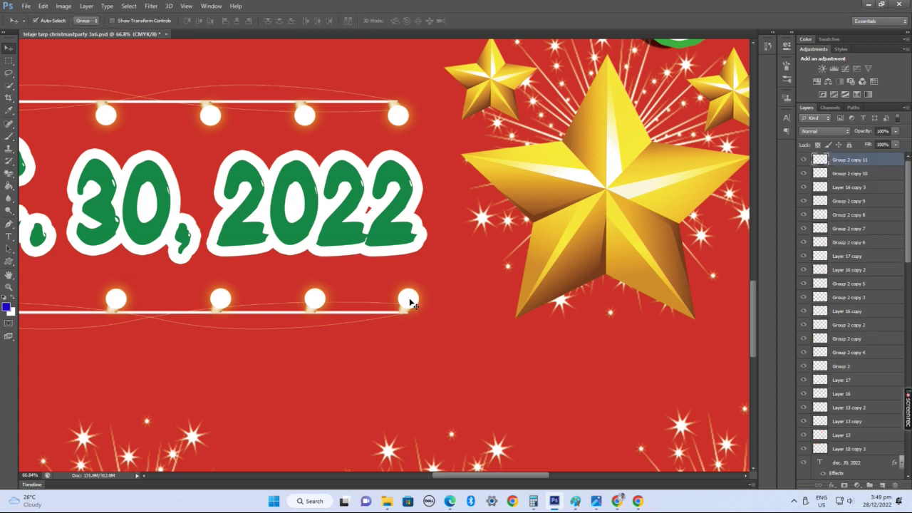
left_click(10, 139)
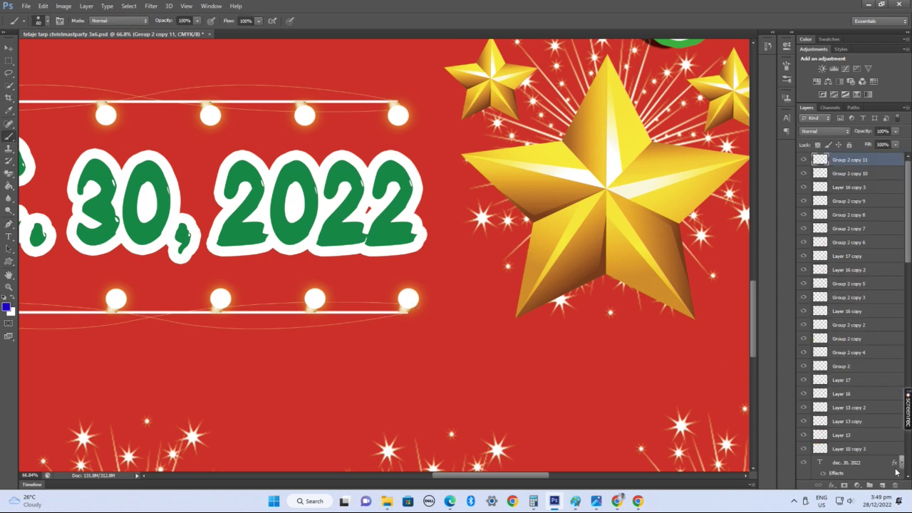
left_click(860, 256)
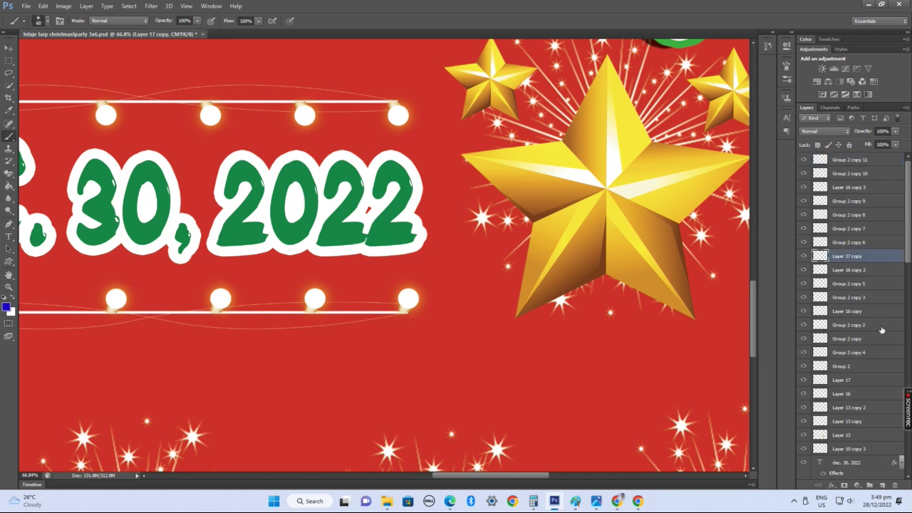
left_click(883, 485)
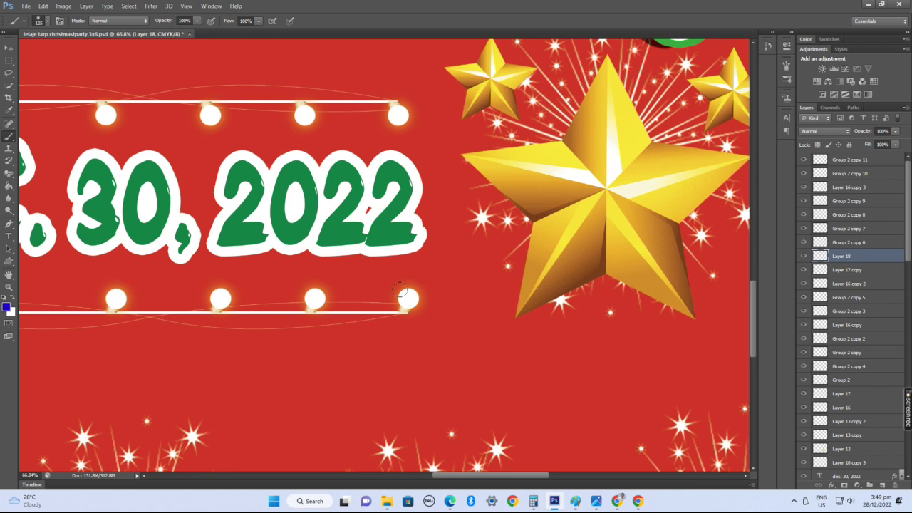
left_click_drag(400, 289, 403, 285)
- Brush a green (#08cc03) glow around the second bulb from the right on the lower string
left_click(7, 307)
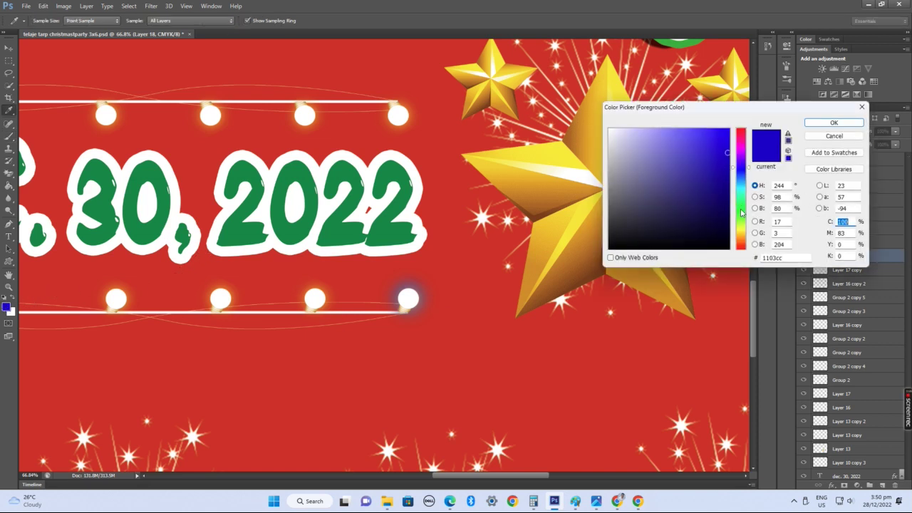
left_click(741, 209)
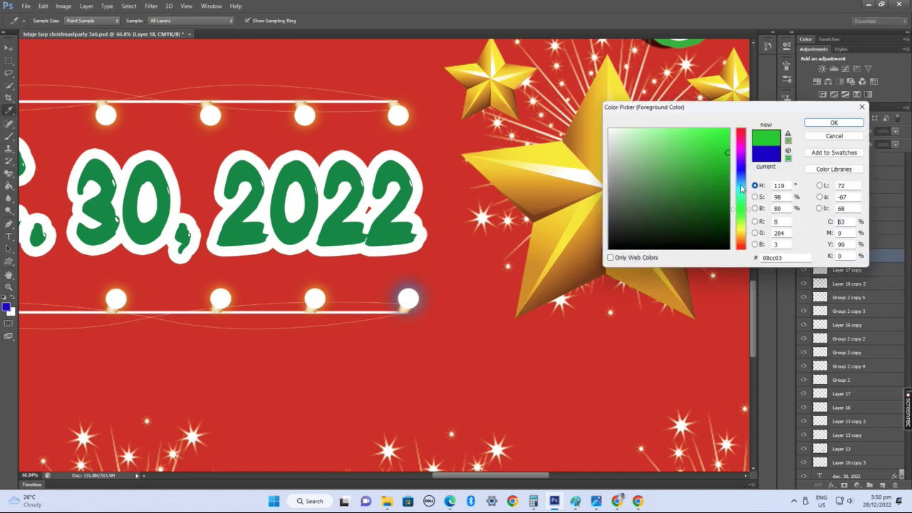
left_click(836, 124)
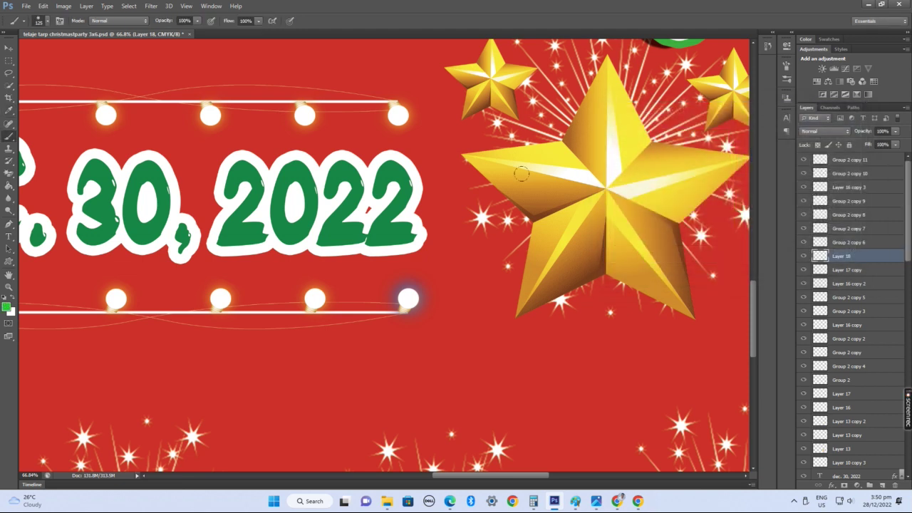
left_click(312, 296)
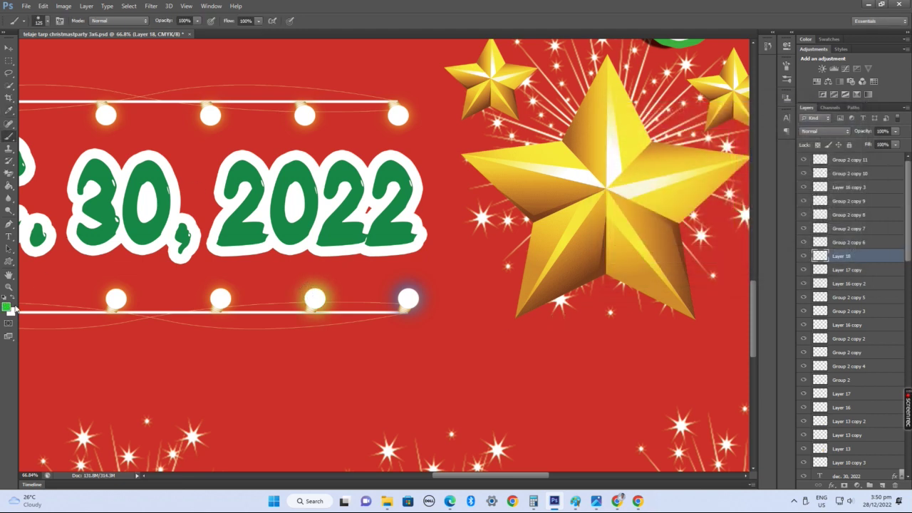
- Brush a purple (#8c03cc) glow around the third bulb from the right on the lower string
left_click(5, 307)
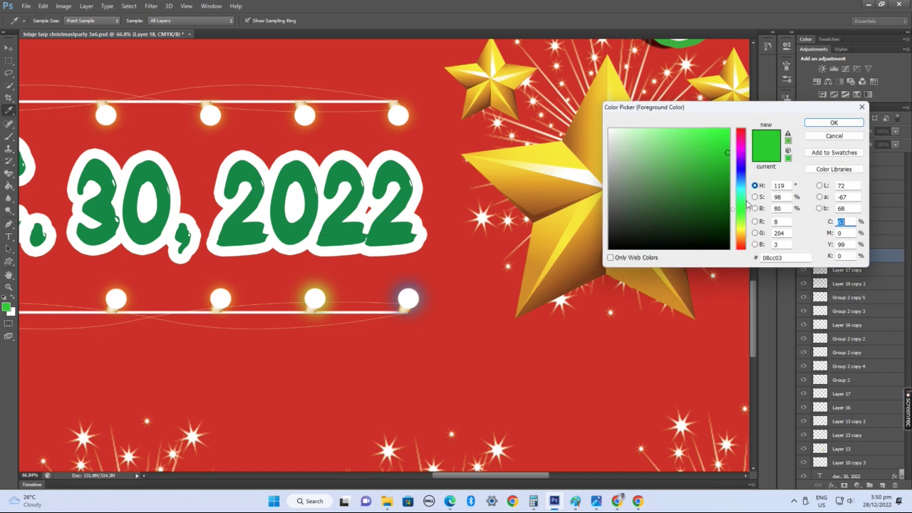
left_click_drag(743, 248, 743, 155)
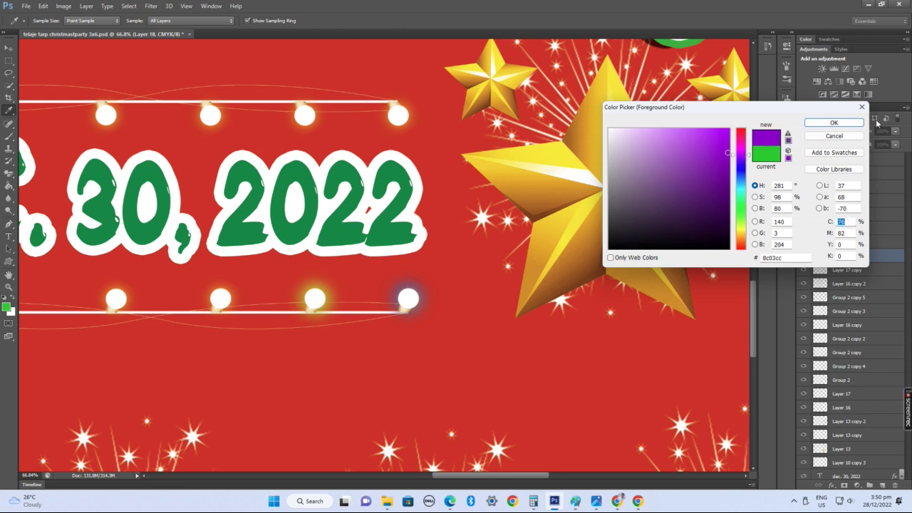
left_click(834, 122)
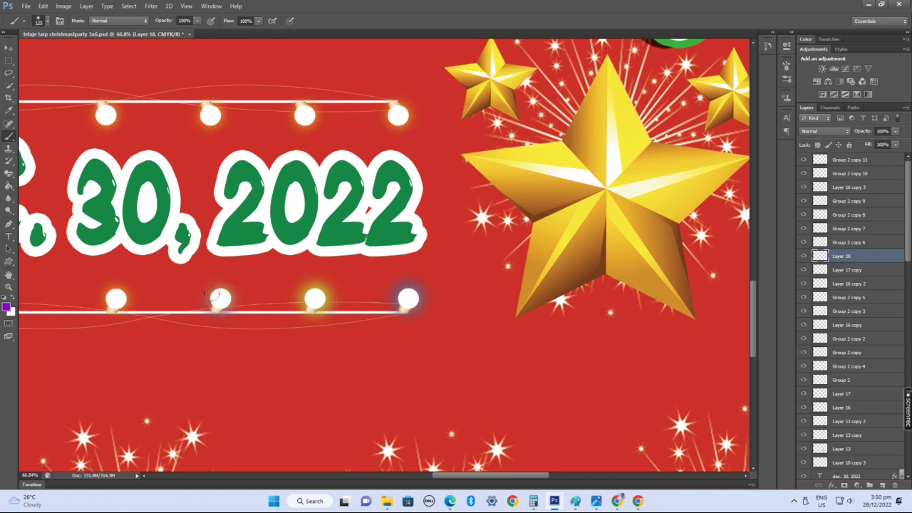
left_click_drag(152, 314, 474, 264)
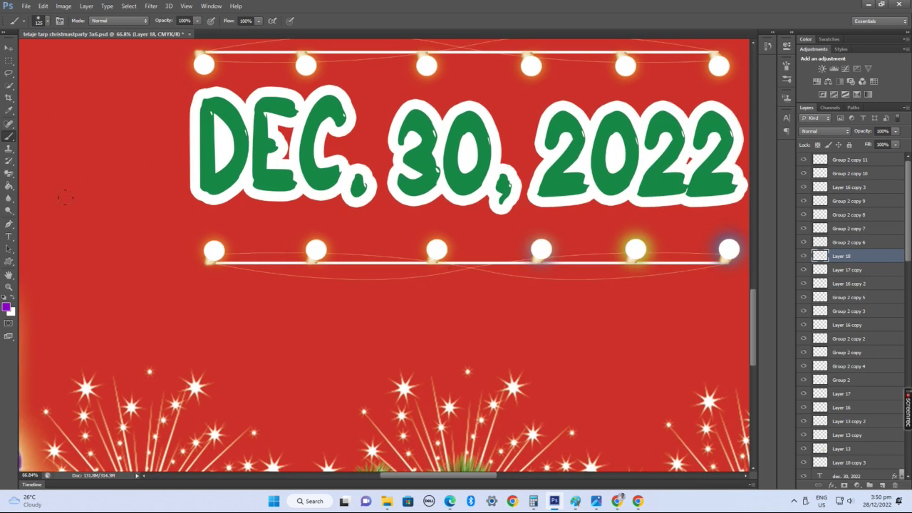
- Brush a magenta glow around the lower string's third bulb from the left on a new layer below the Kinabigtasanon text
left_click(7, 307)
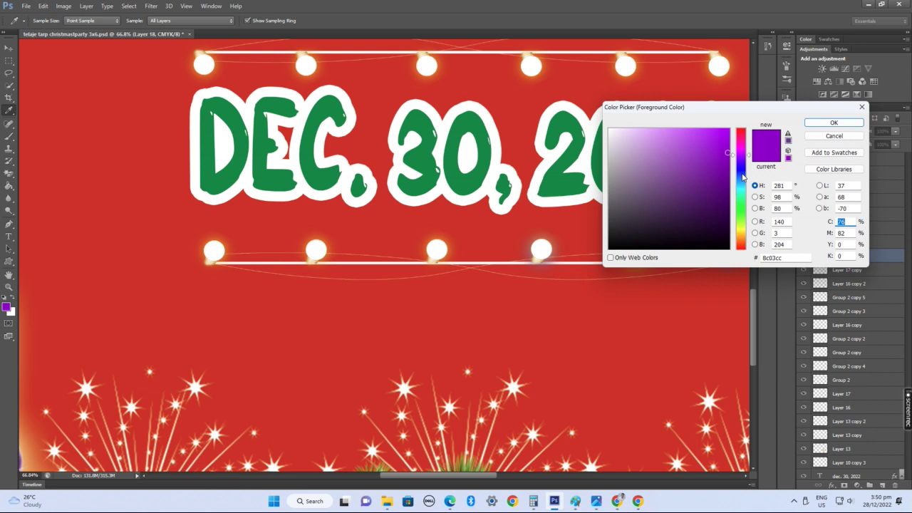
left_click_drag(740, 152, 740, 146)
left_click(834, 123)
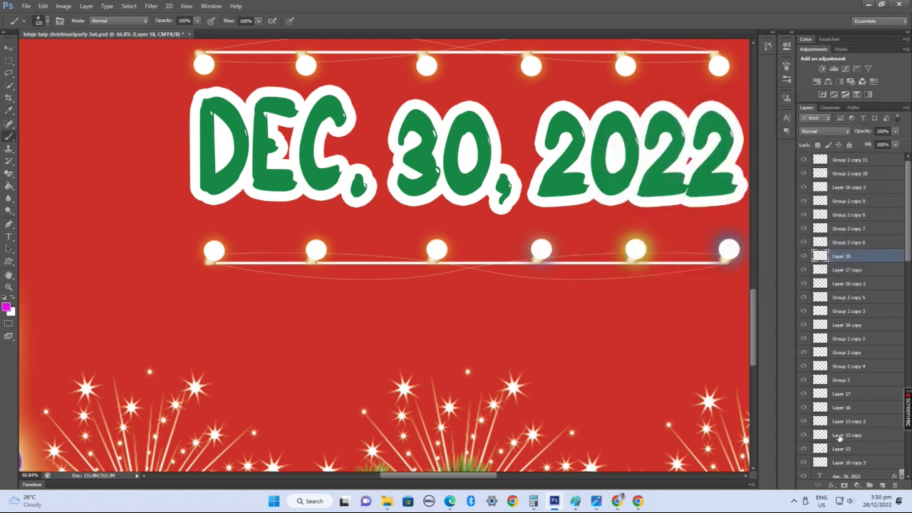
scroll(838, 436, "down", 5)
scroll(837, 447, "down", 1)
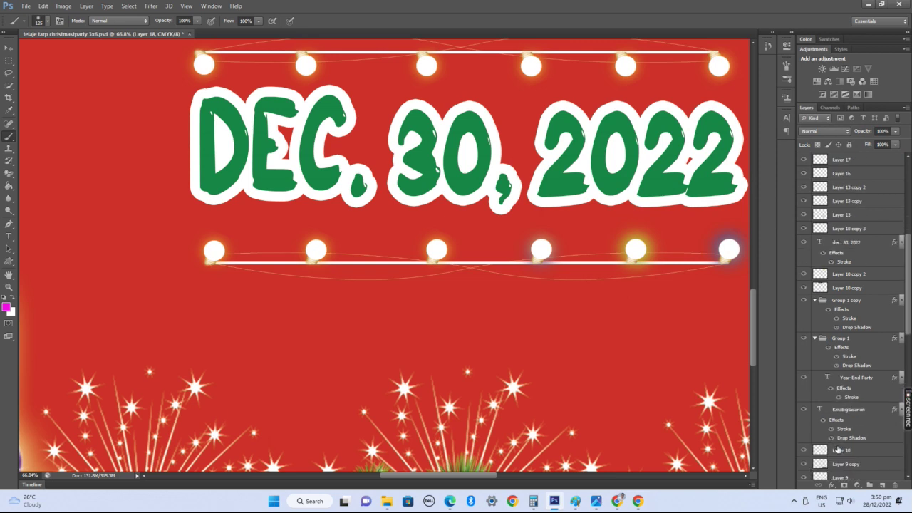
left_click(838, 451)
left_click(883, 485)
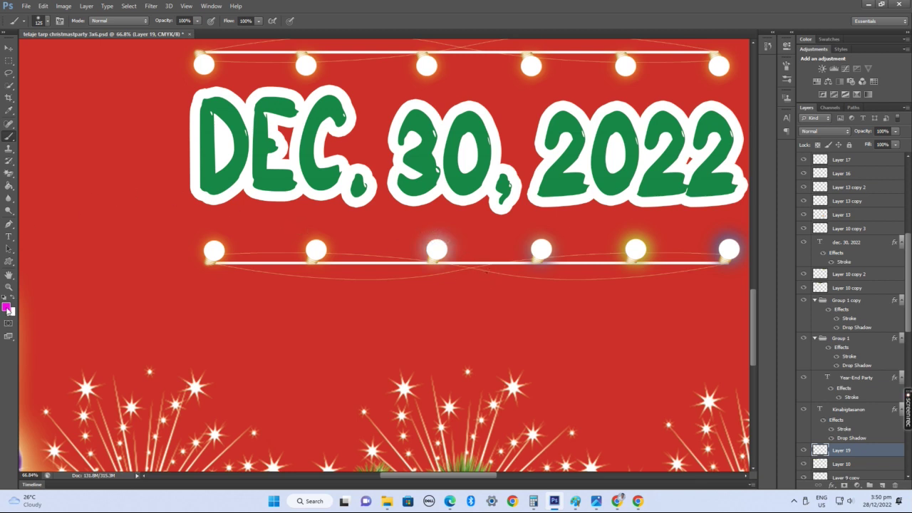
- Brush a cyan (#0ddcf4) glow around the second bulb from the left on the lower string
left_click(6, 307)
left_click(741, 188)
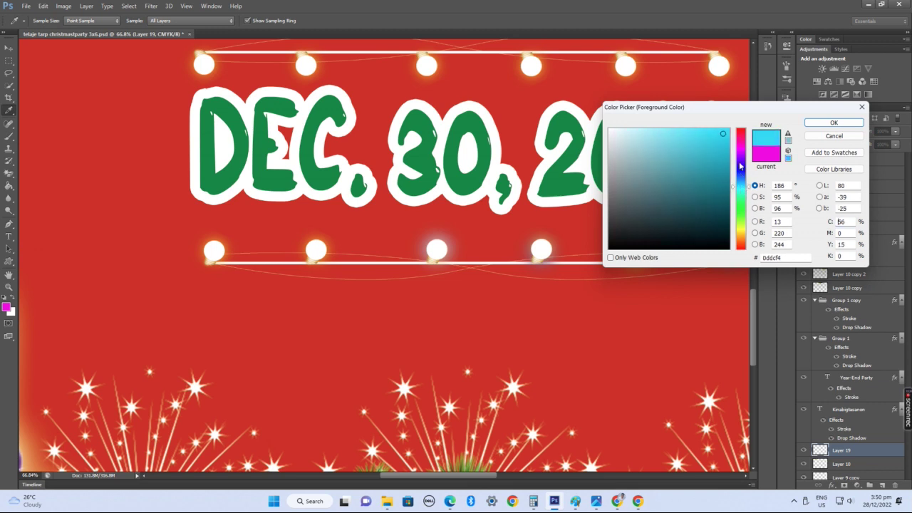
left_click(834, 122)
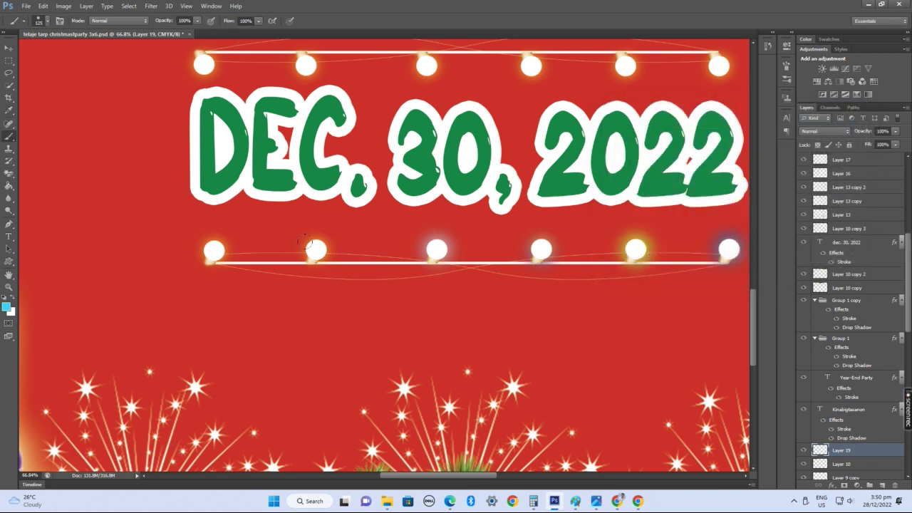
left_click(305, 240)
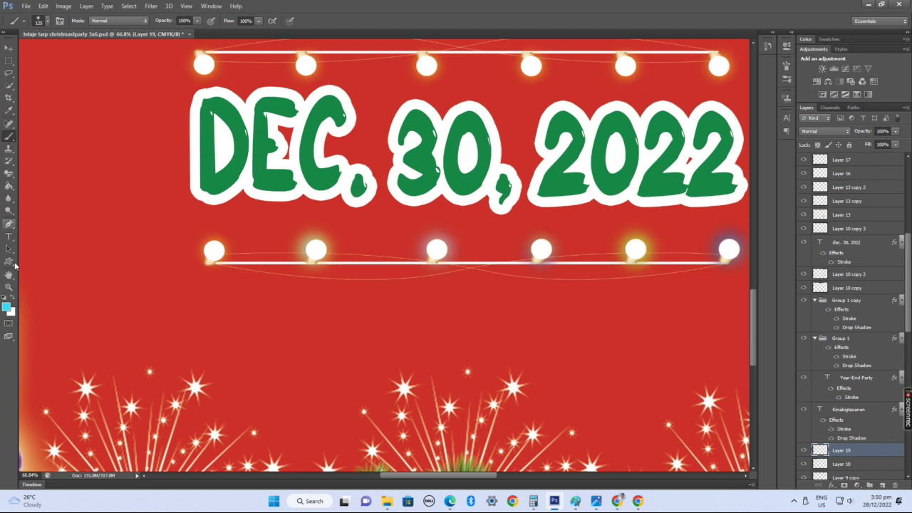
- Brush a bright green (#0df439) glow around the leftmost bulb of the lower string
left_click(7, 307)
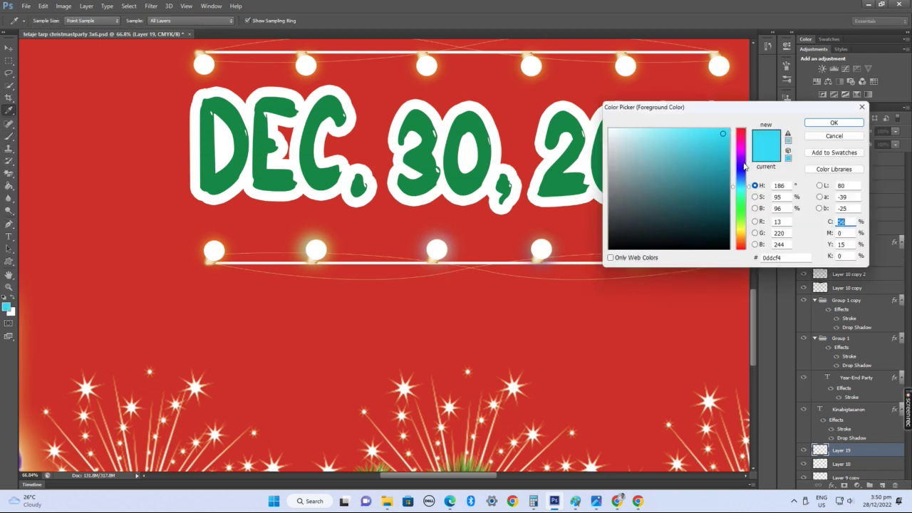
left_click(745, 206)
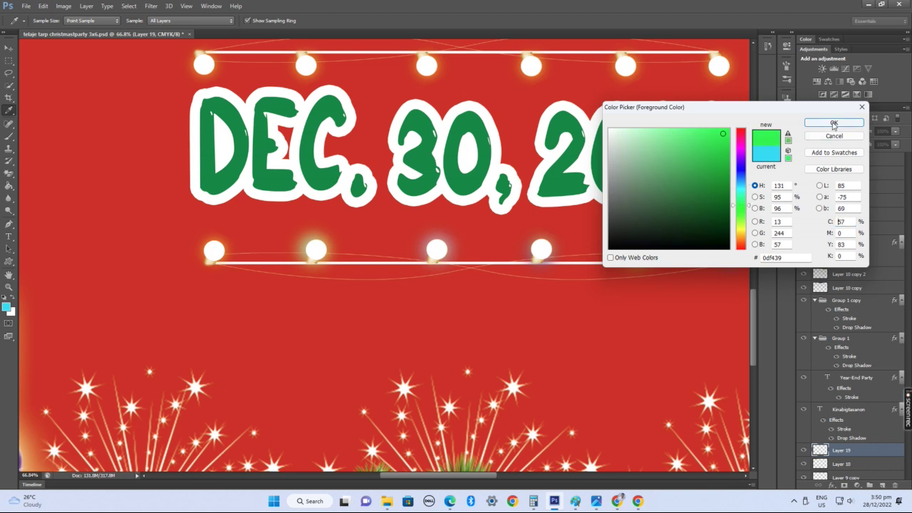
left_click(834, 123)
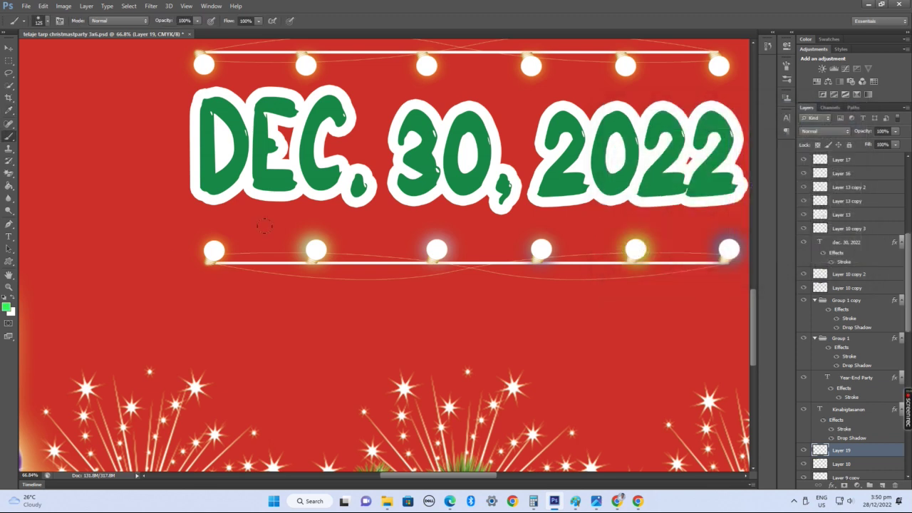
left_click(208, 245)
- Examine the coloured bulb glows around the date and the overall tarp layout
scroll(248, 273, "down", 5)
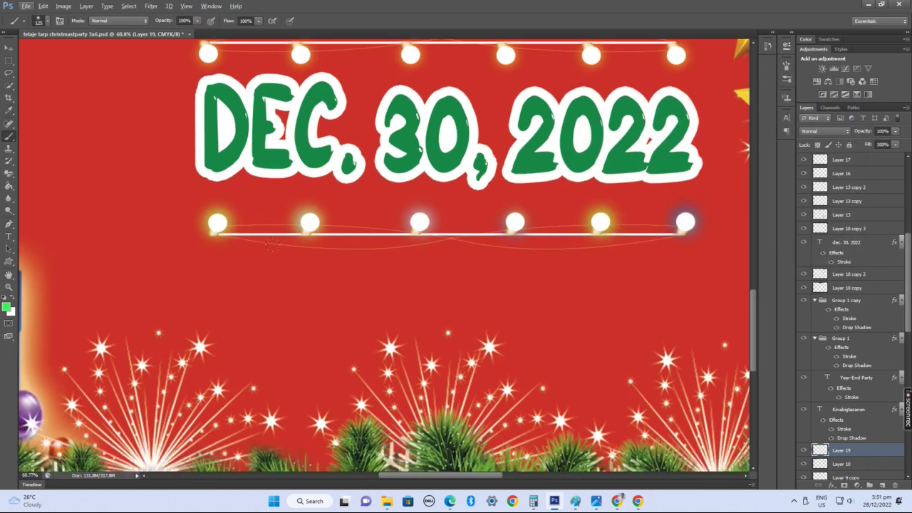
scroll(337, 125, "down", 4)
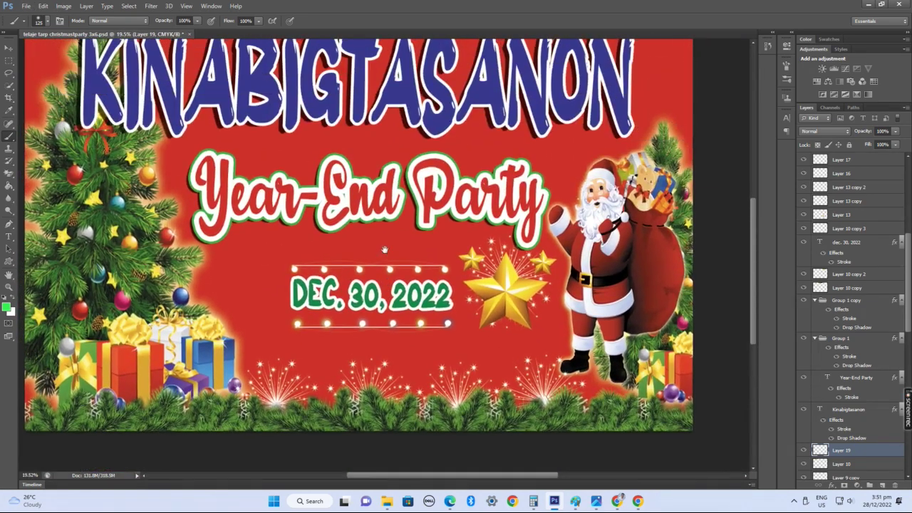
left_click(9, 47)
scroll(339, 303, "up", 1)
scroll(339, 303, "up", 1)
left_click_drag(487, 341, 261, 330)
left_click(438, 356)
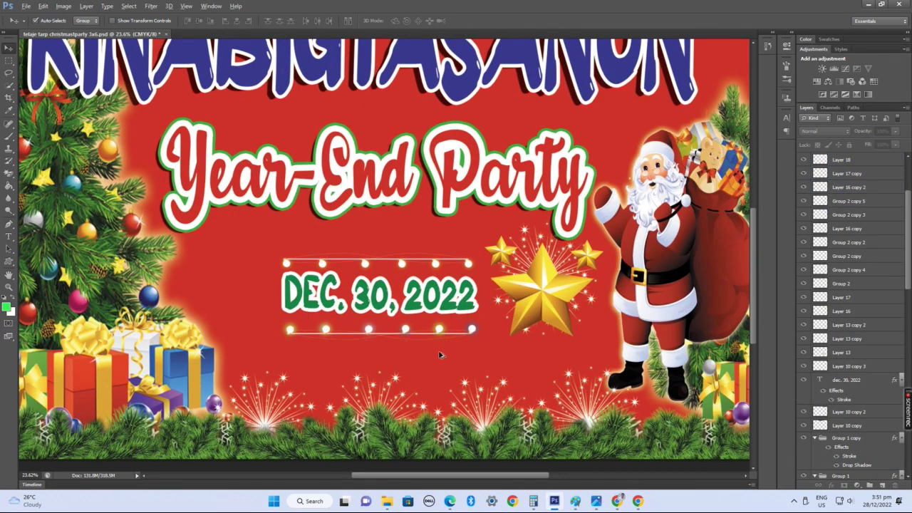
scroll(438, 356, "down", 8)
scroll(439, 354, "up", 1)
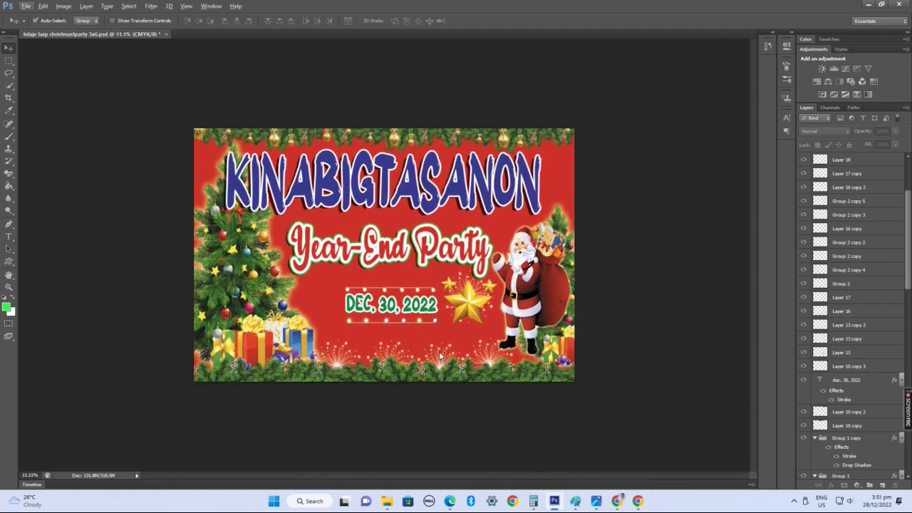
- Save a JPEG copy of the design to the Desktop as kinabigtasan with Maximum quality 12 and Baseline ("Standard") format
key("ctrl+shift+s")
left_click(69, 125)
left_click(193, 371)
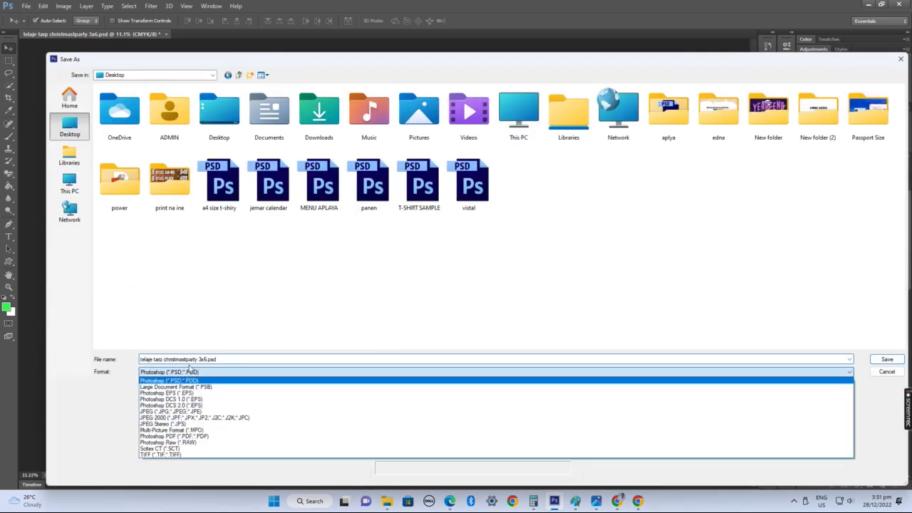
left_click(171, 411)
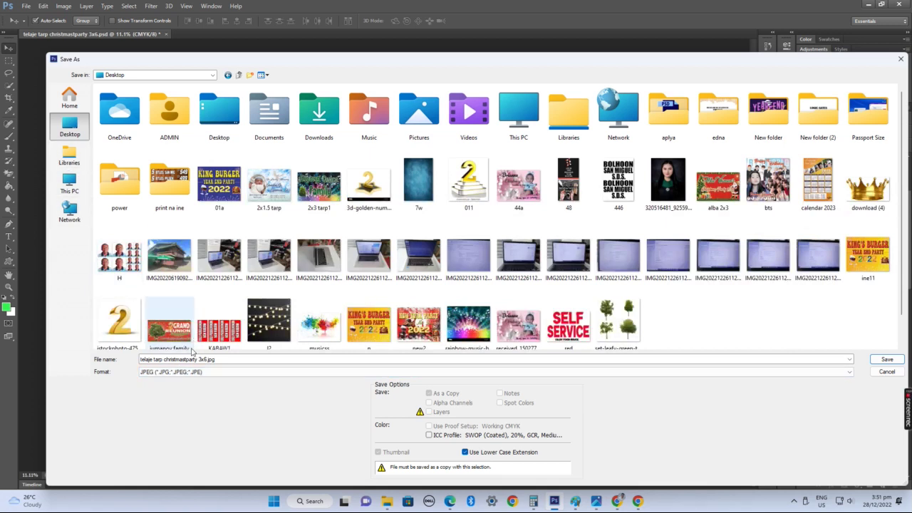
left_click(224, 361)
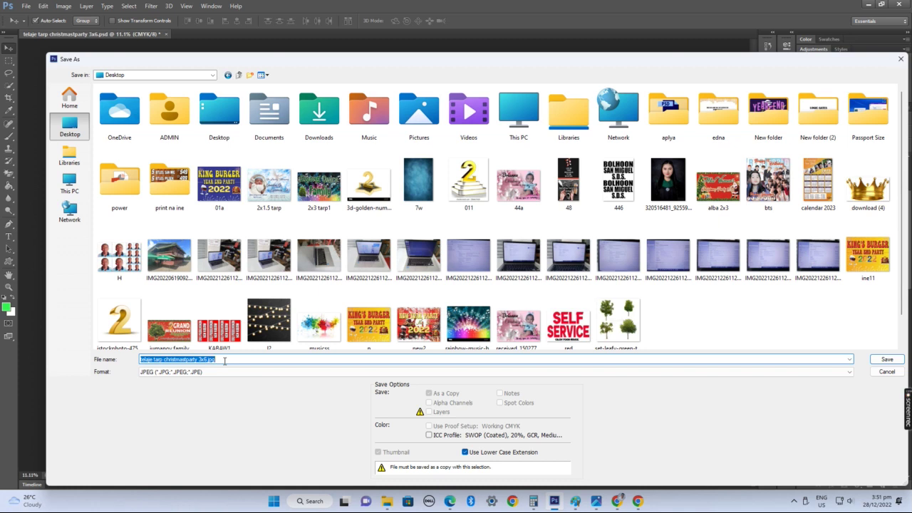
type("kinabigtasan")
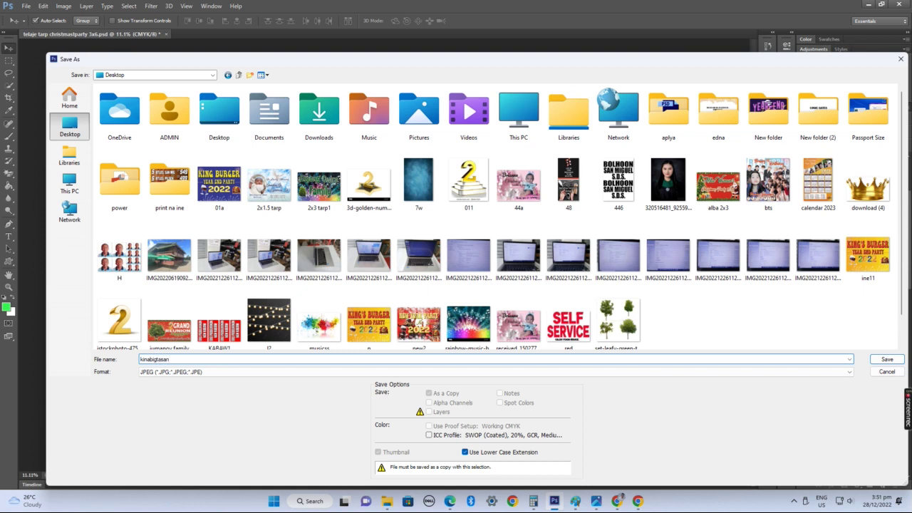
key("Return")
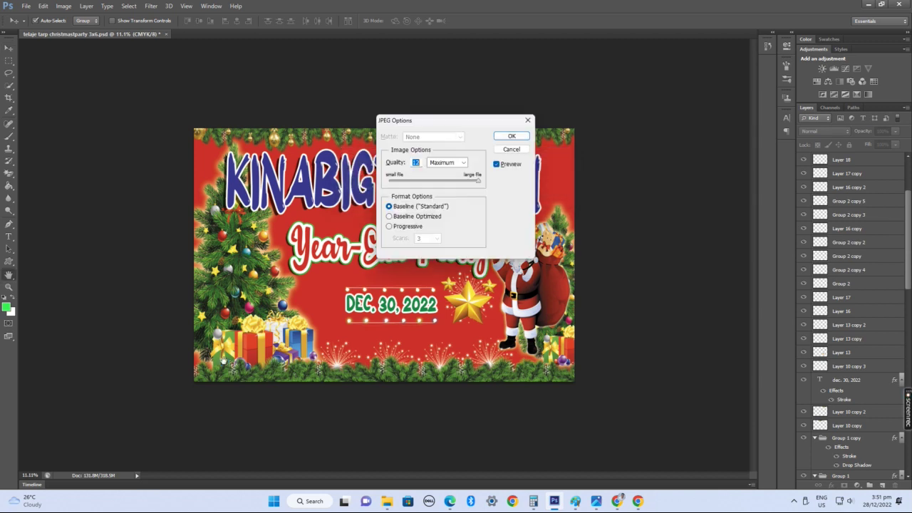
left_click(507, 136)
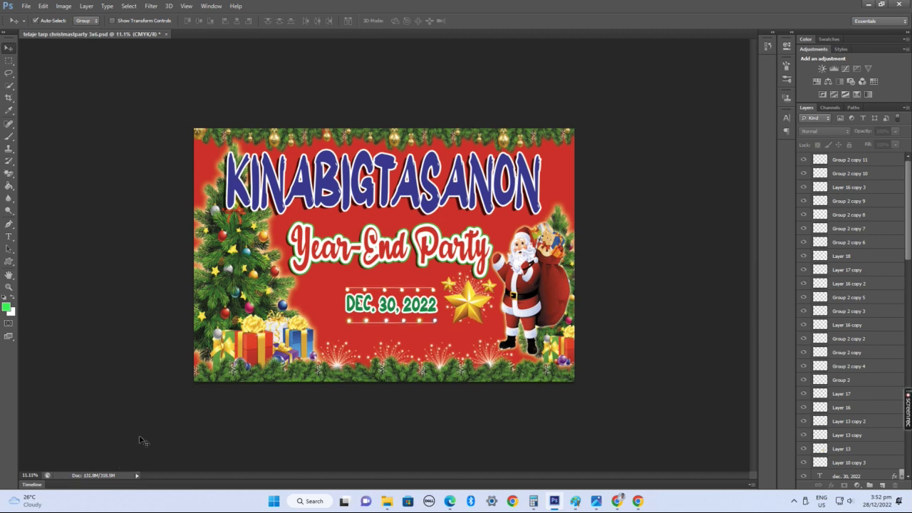
- Open the exported kinabigtasan image from the desktop in the photo viewer and view it maximized
key("super+d")
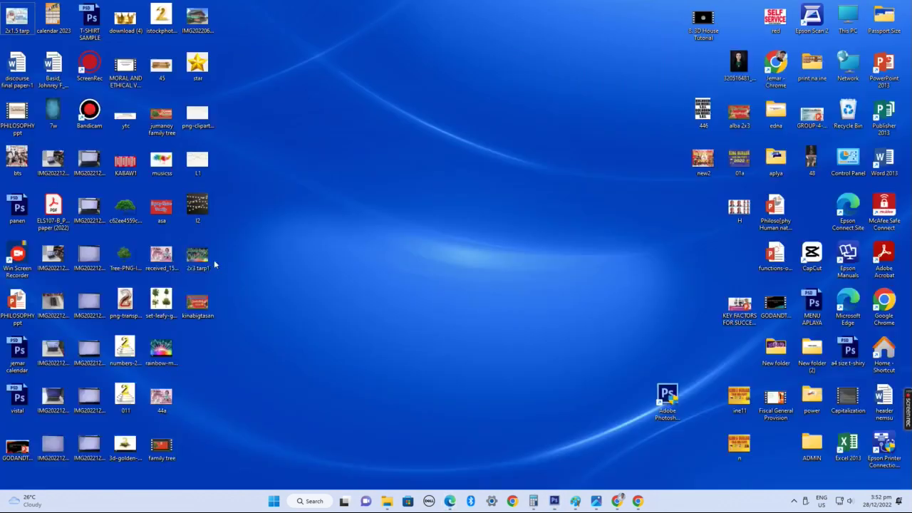
double_click(206, 313)
double_click(205, 316)
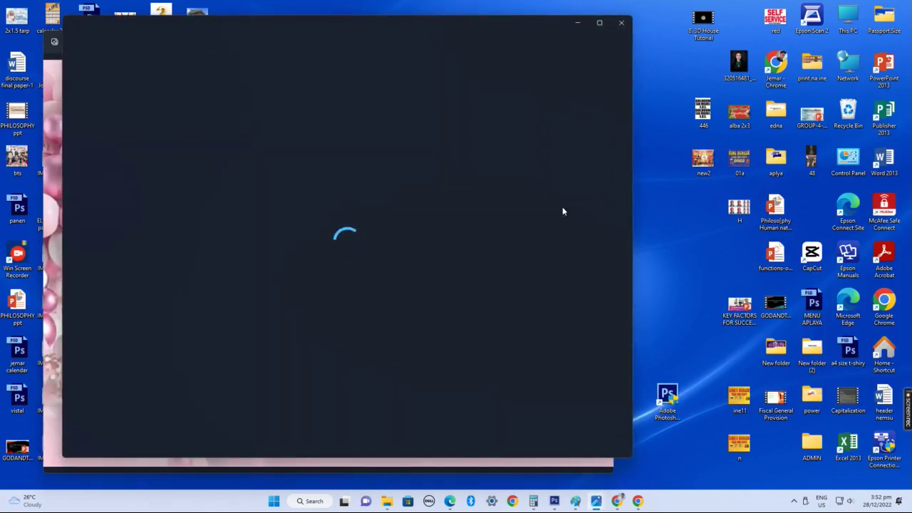
left_click(600, 25)
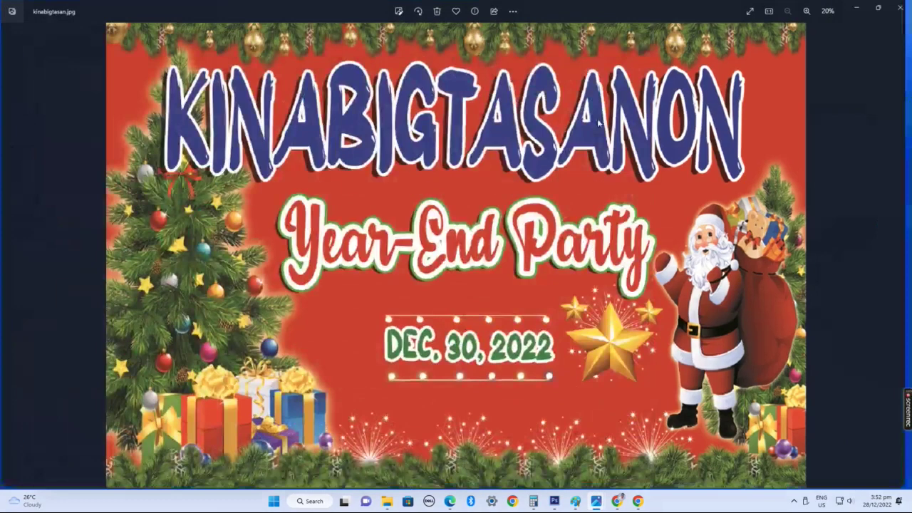